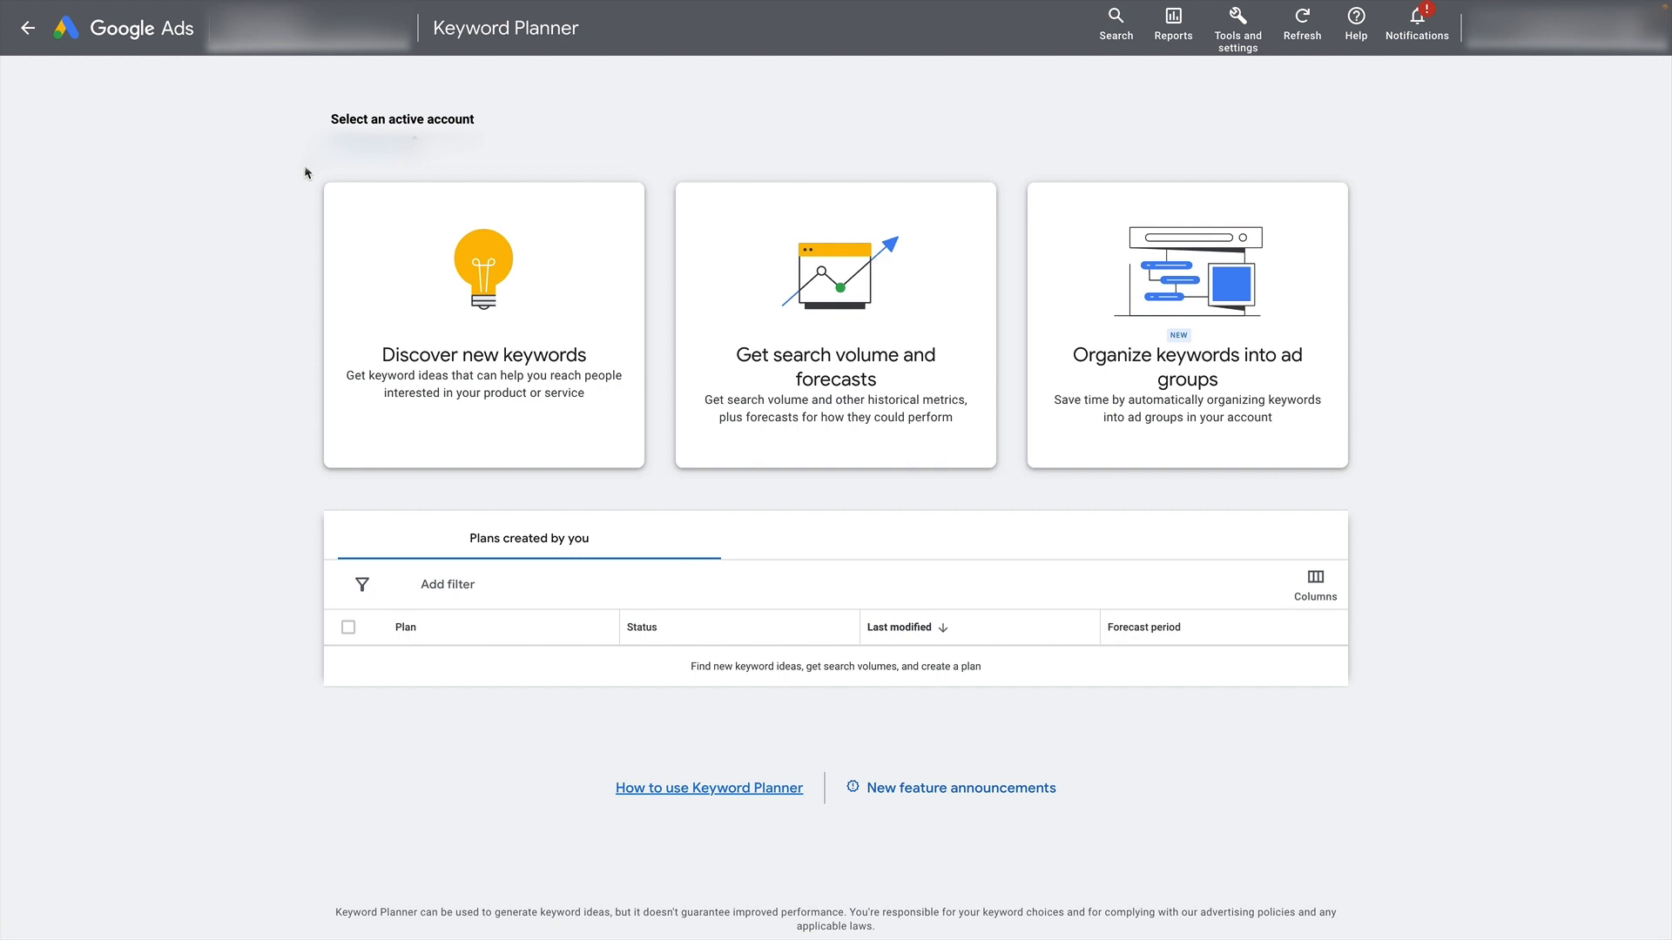
- Start discovering new keywords and switch to the open Blissy silk pillowcases web page
click(460, 365)
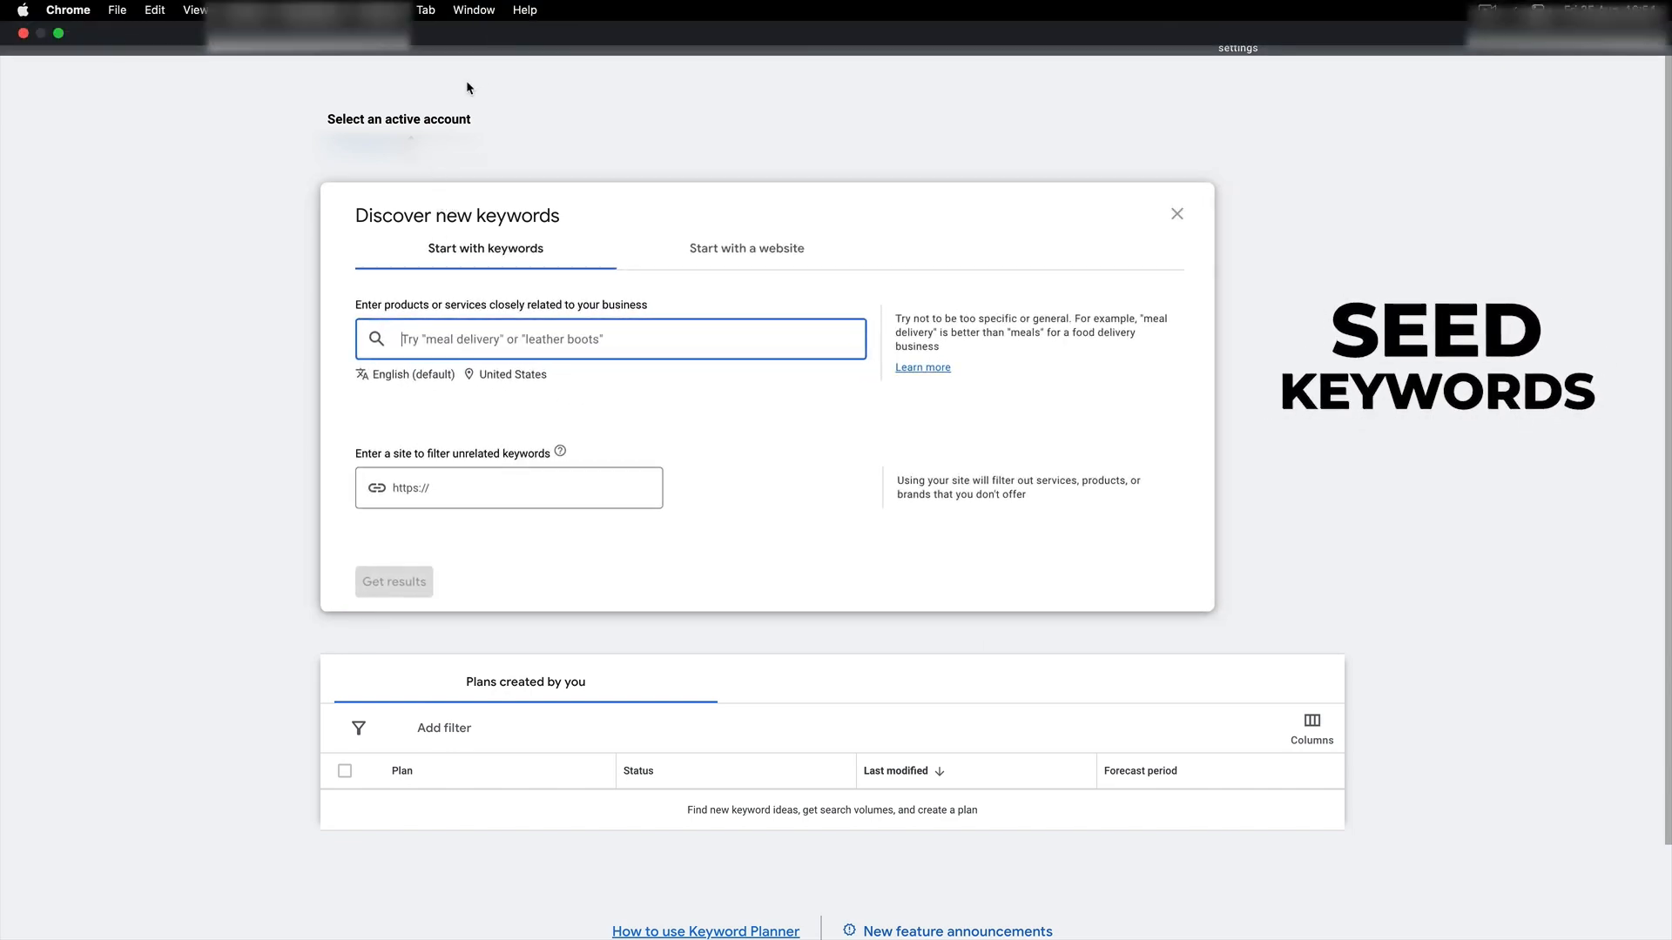
click(427, 10)
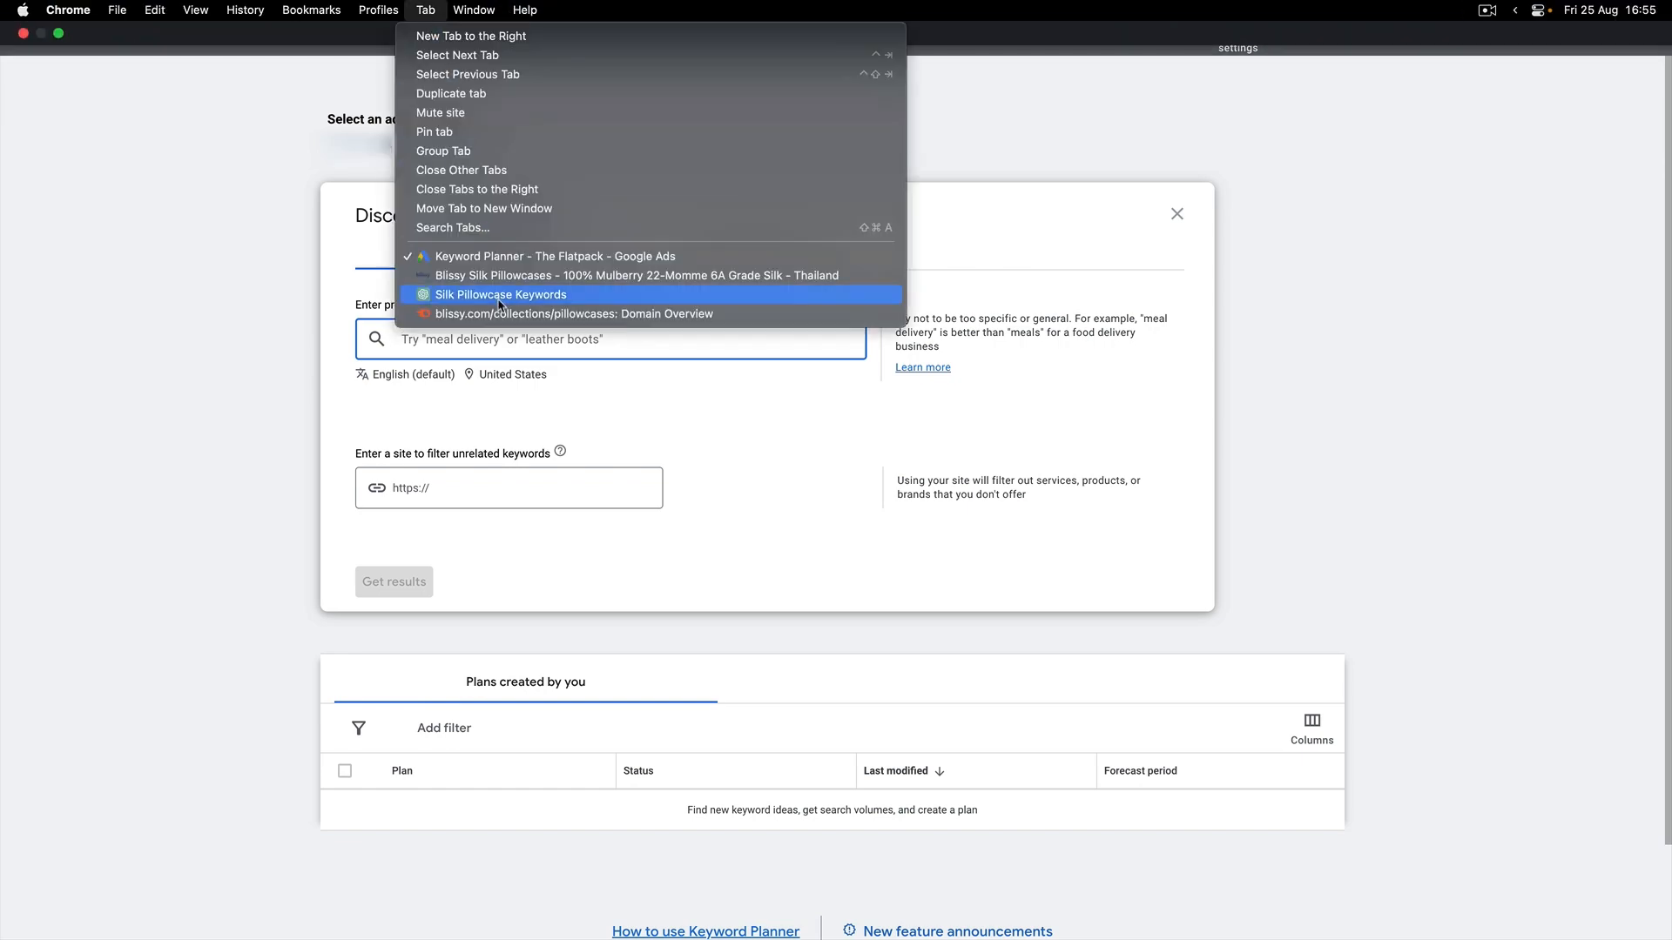
click(504, 272)
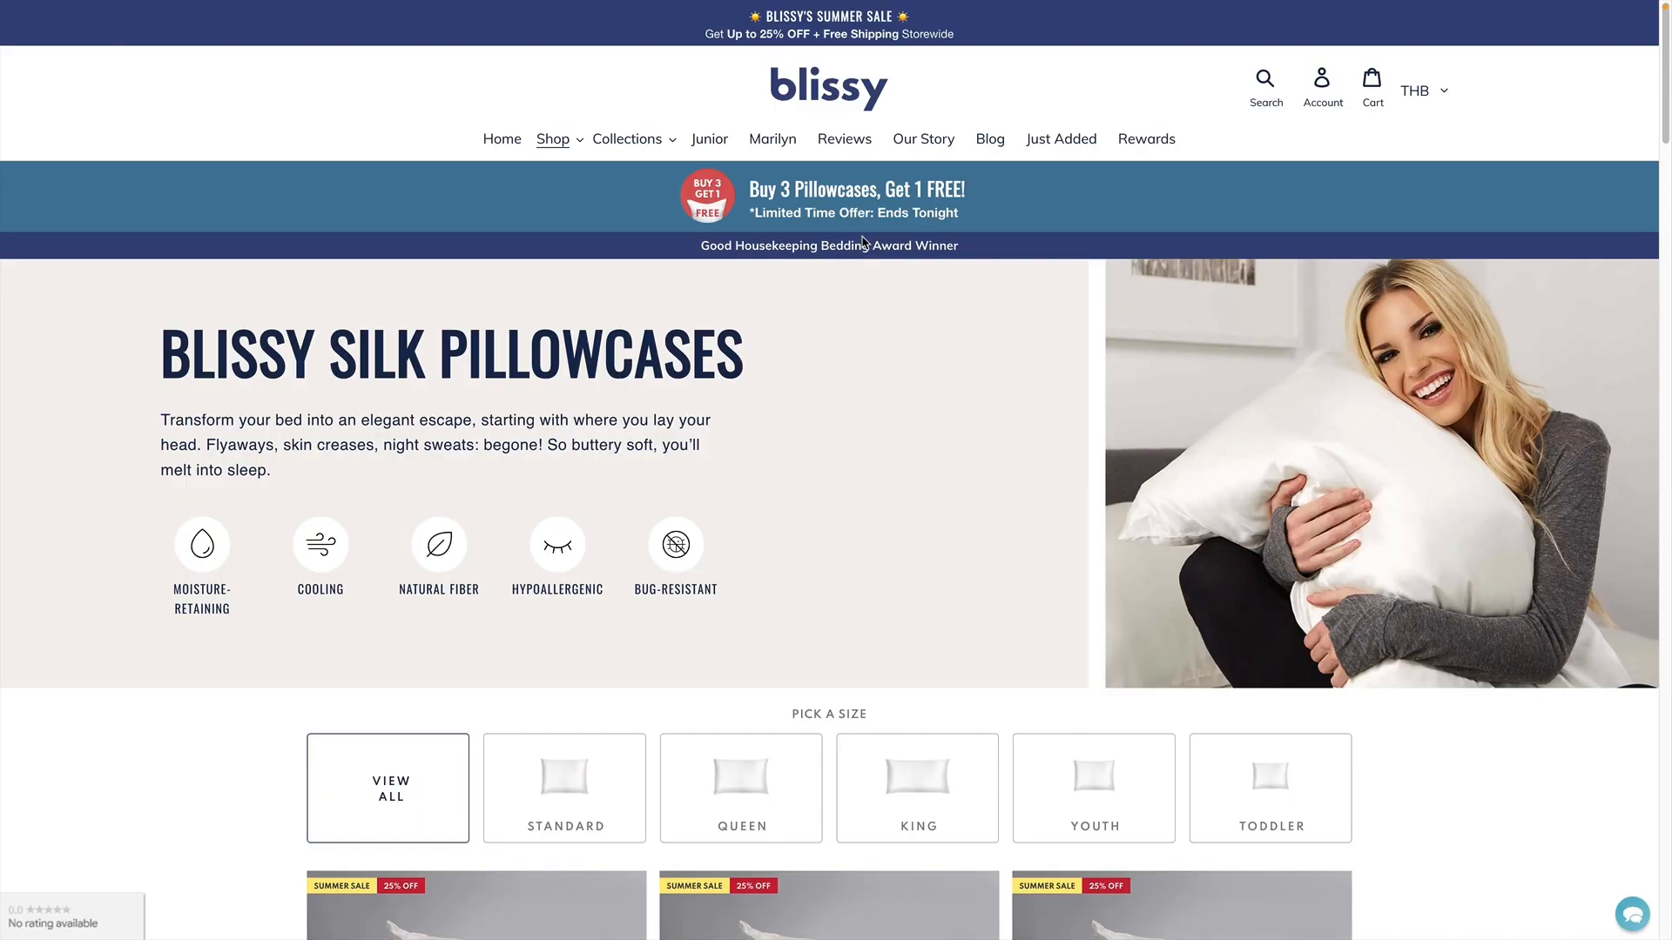
- Examine the Blissy pillowcase collection's heading, sizes and products for terms that could serve as seed keywords
scroll(968, 355, down, 2)
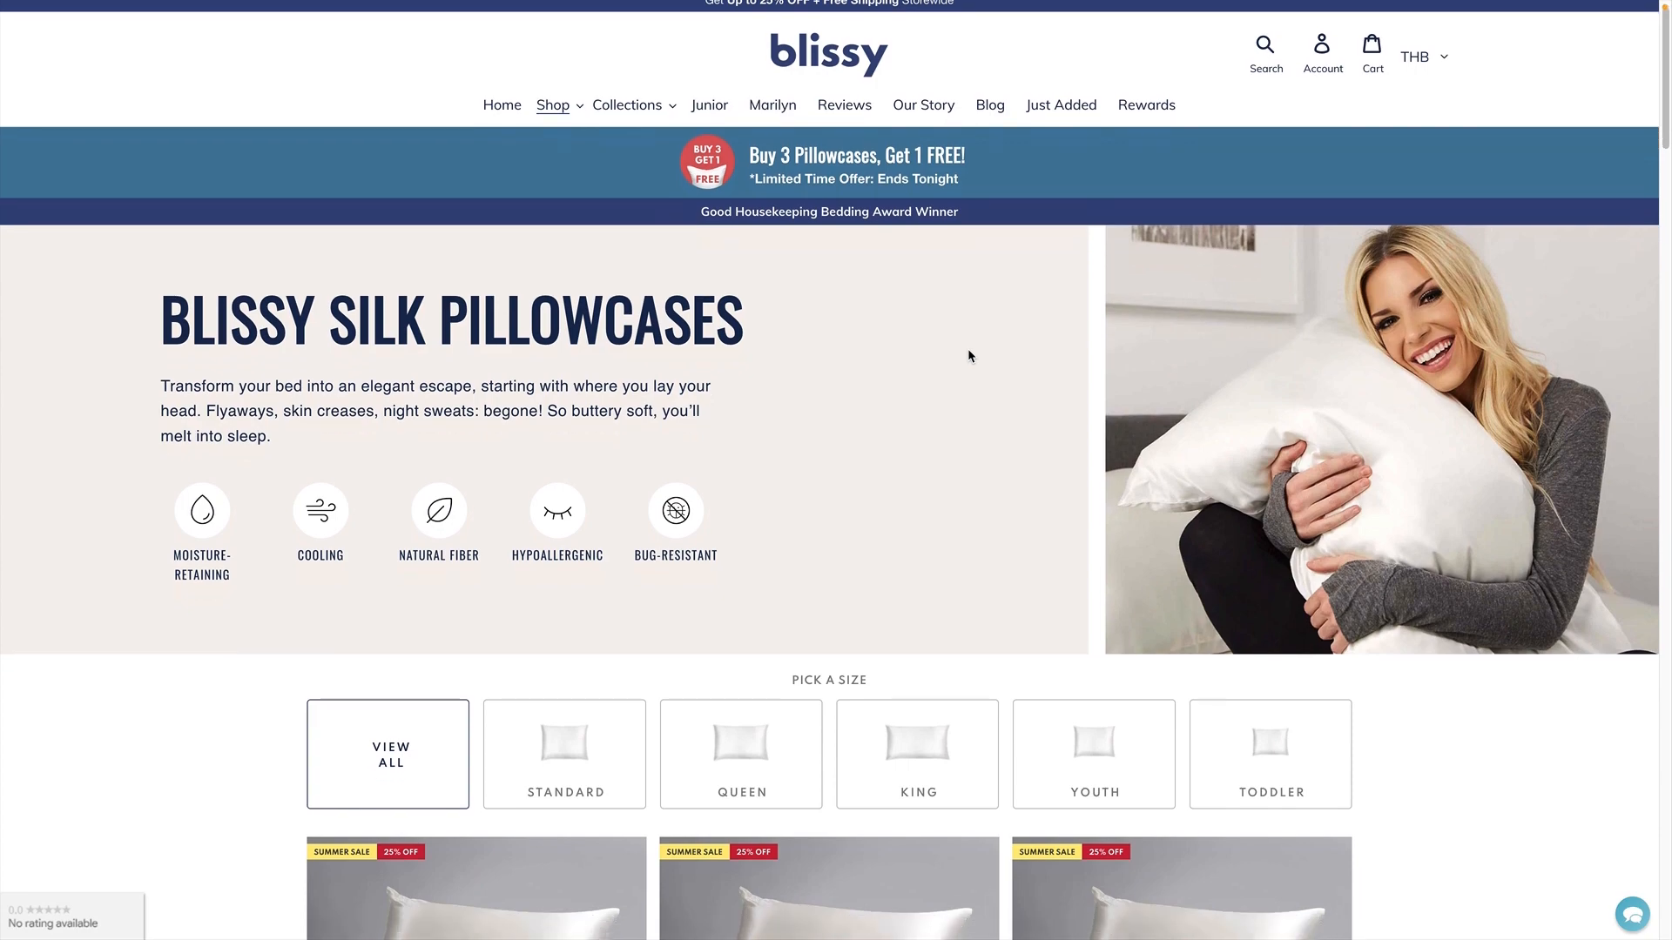
scroll(968, 355, down, 7)
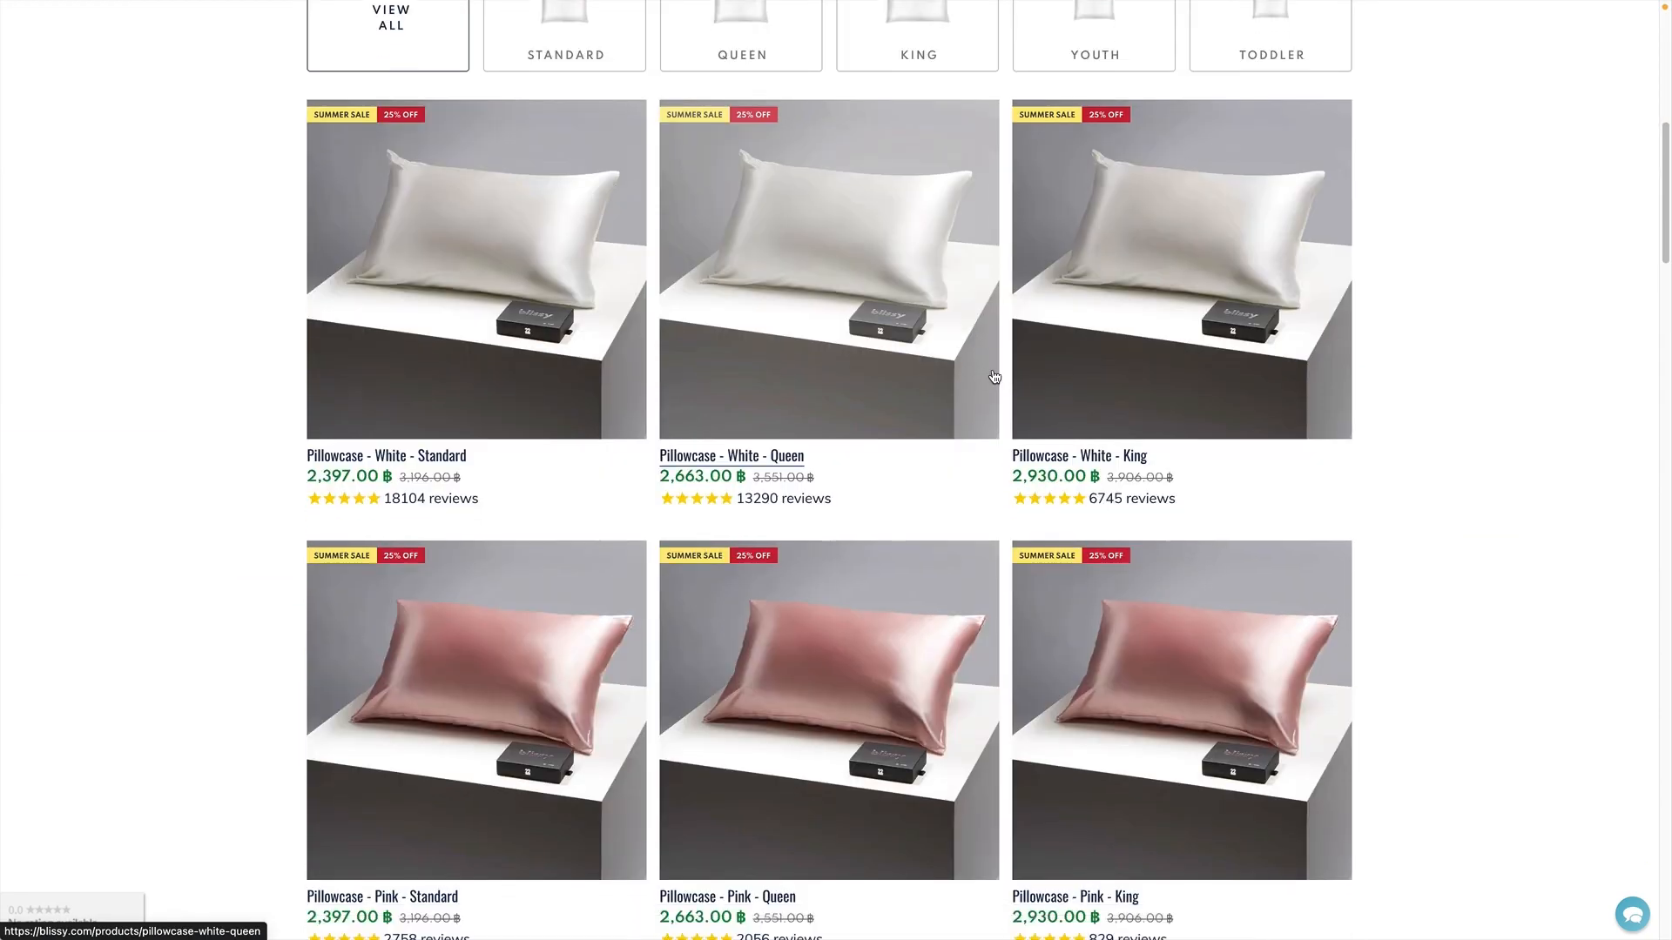
scroll(1440, 409, down, 1)
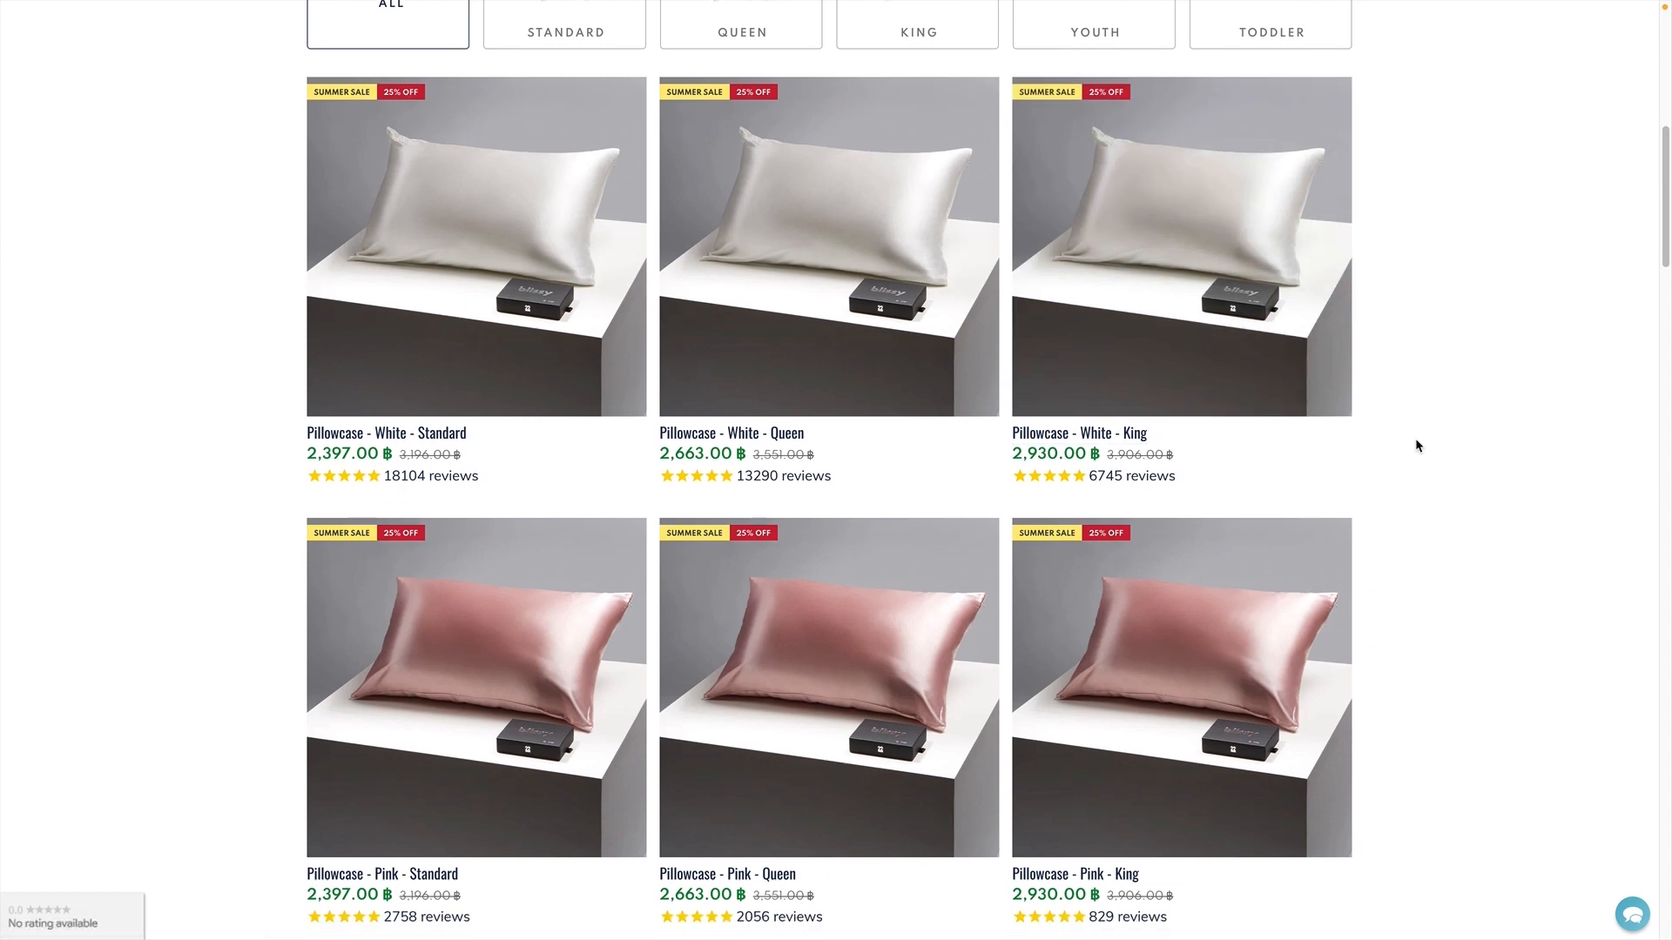
scroll(1414, 442, up, 8)
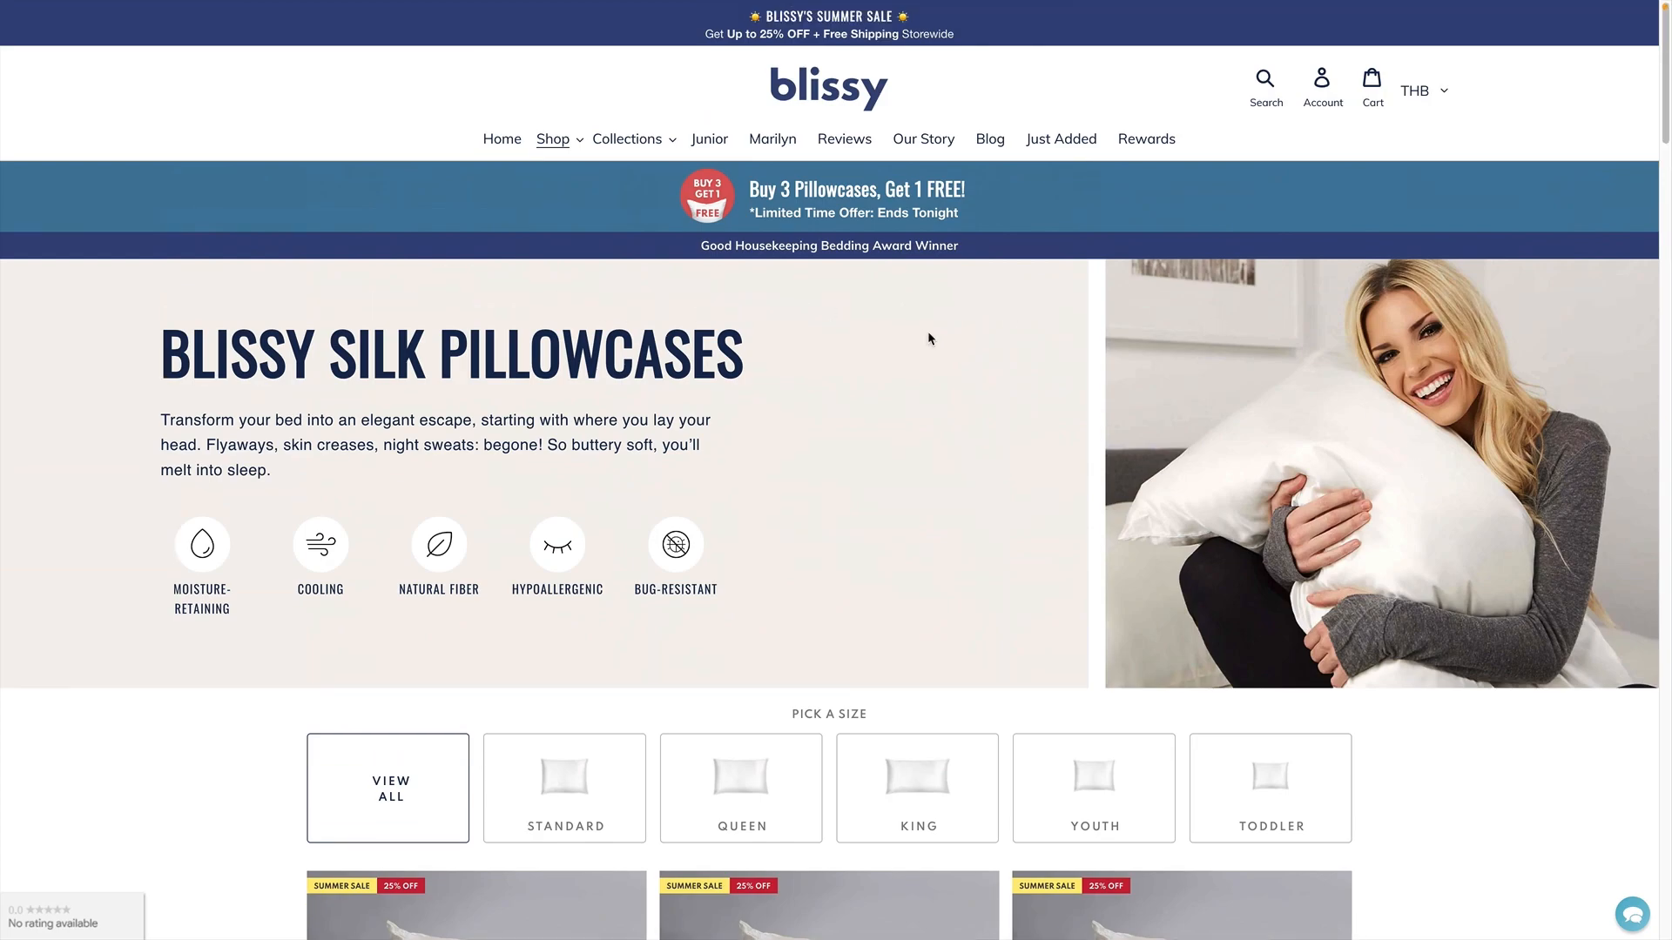
scroll(928, 337, down, 1)
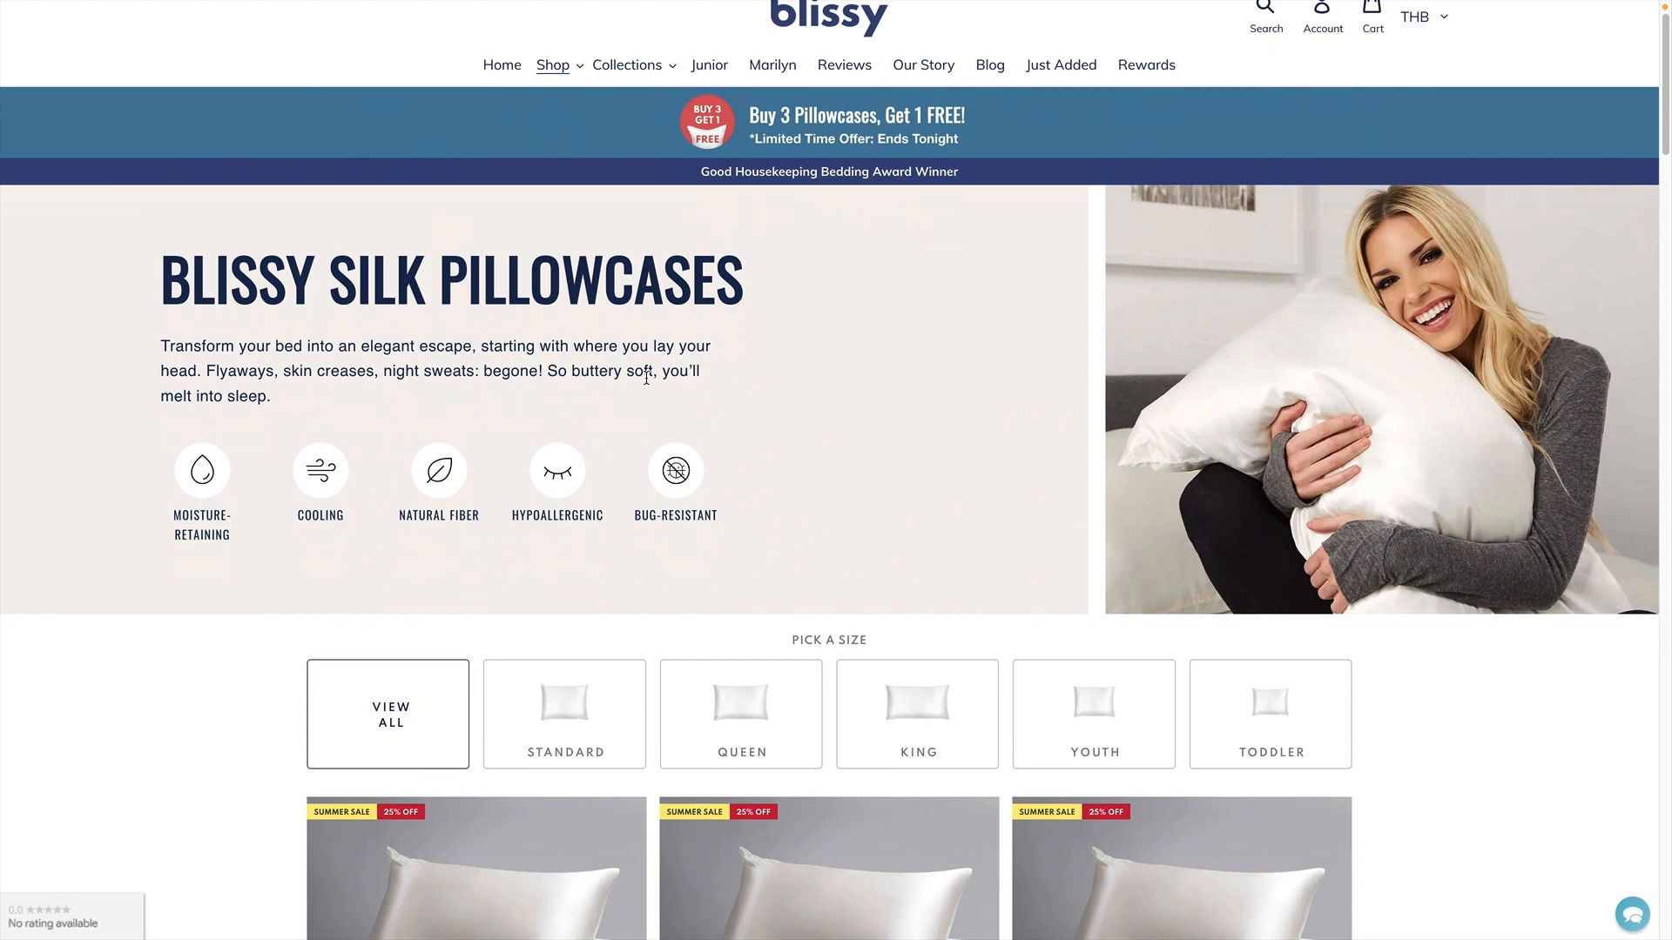
double_click(446, 277)
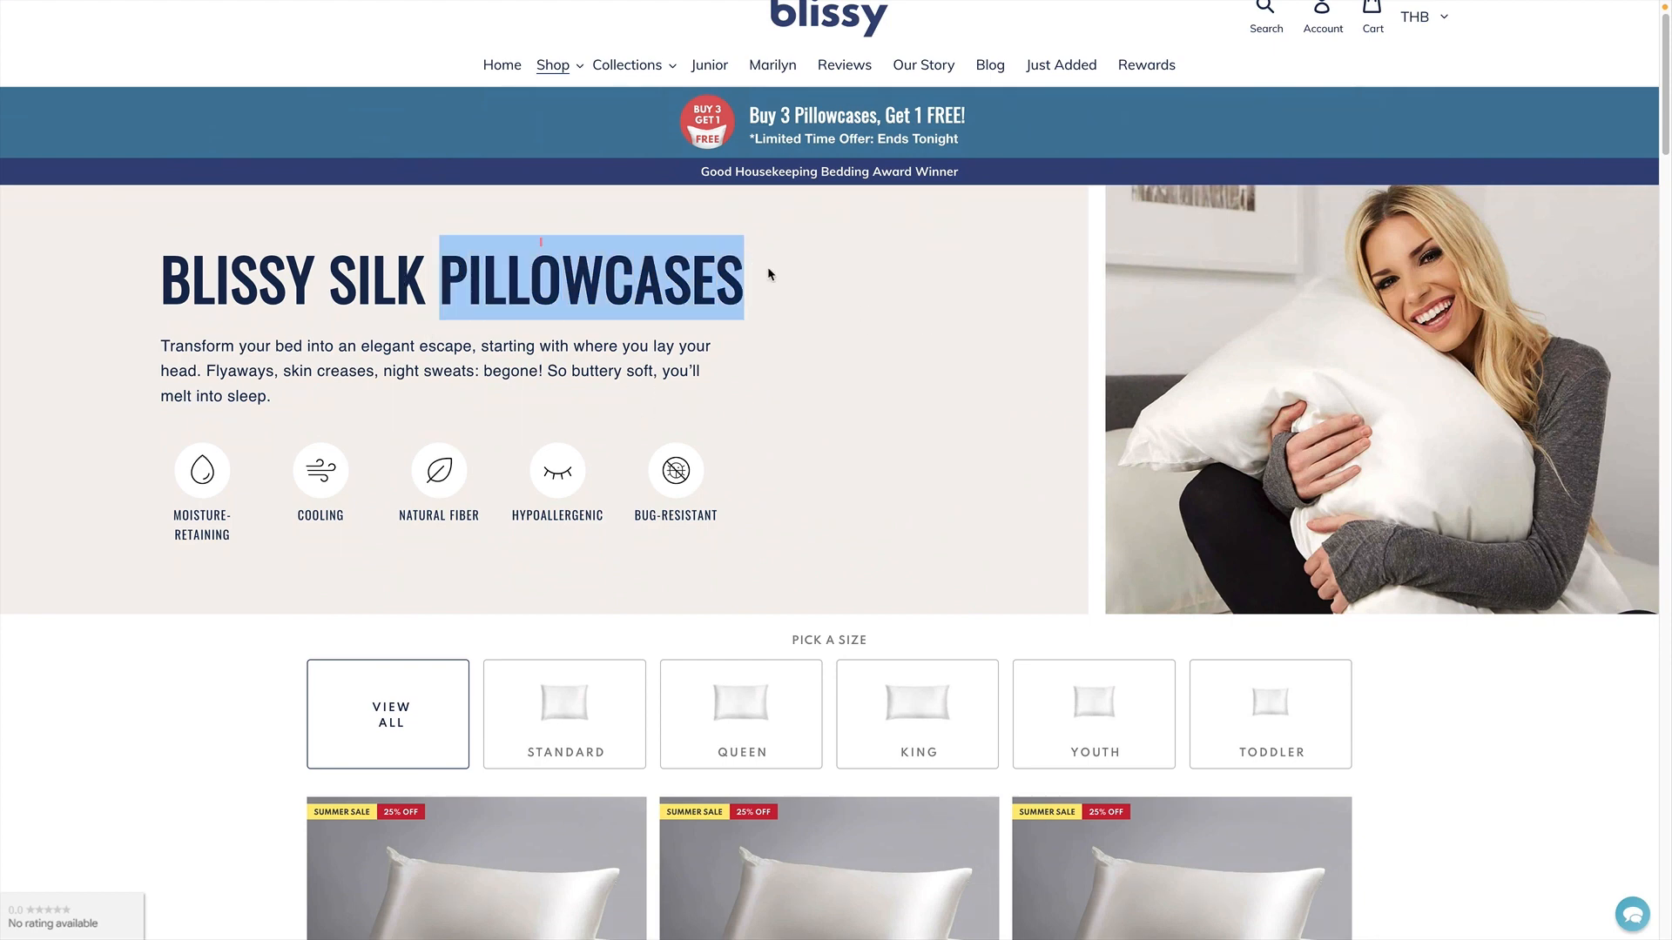
shift+click(331, 279)
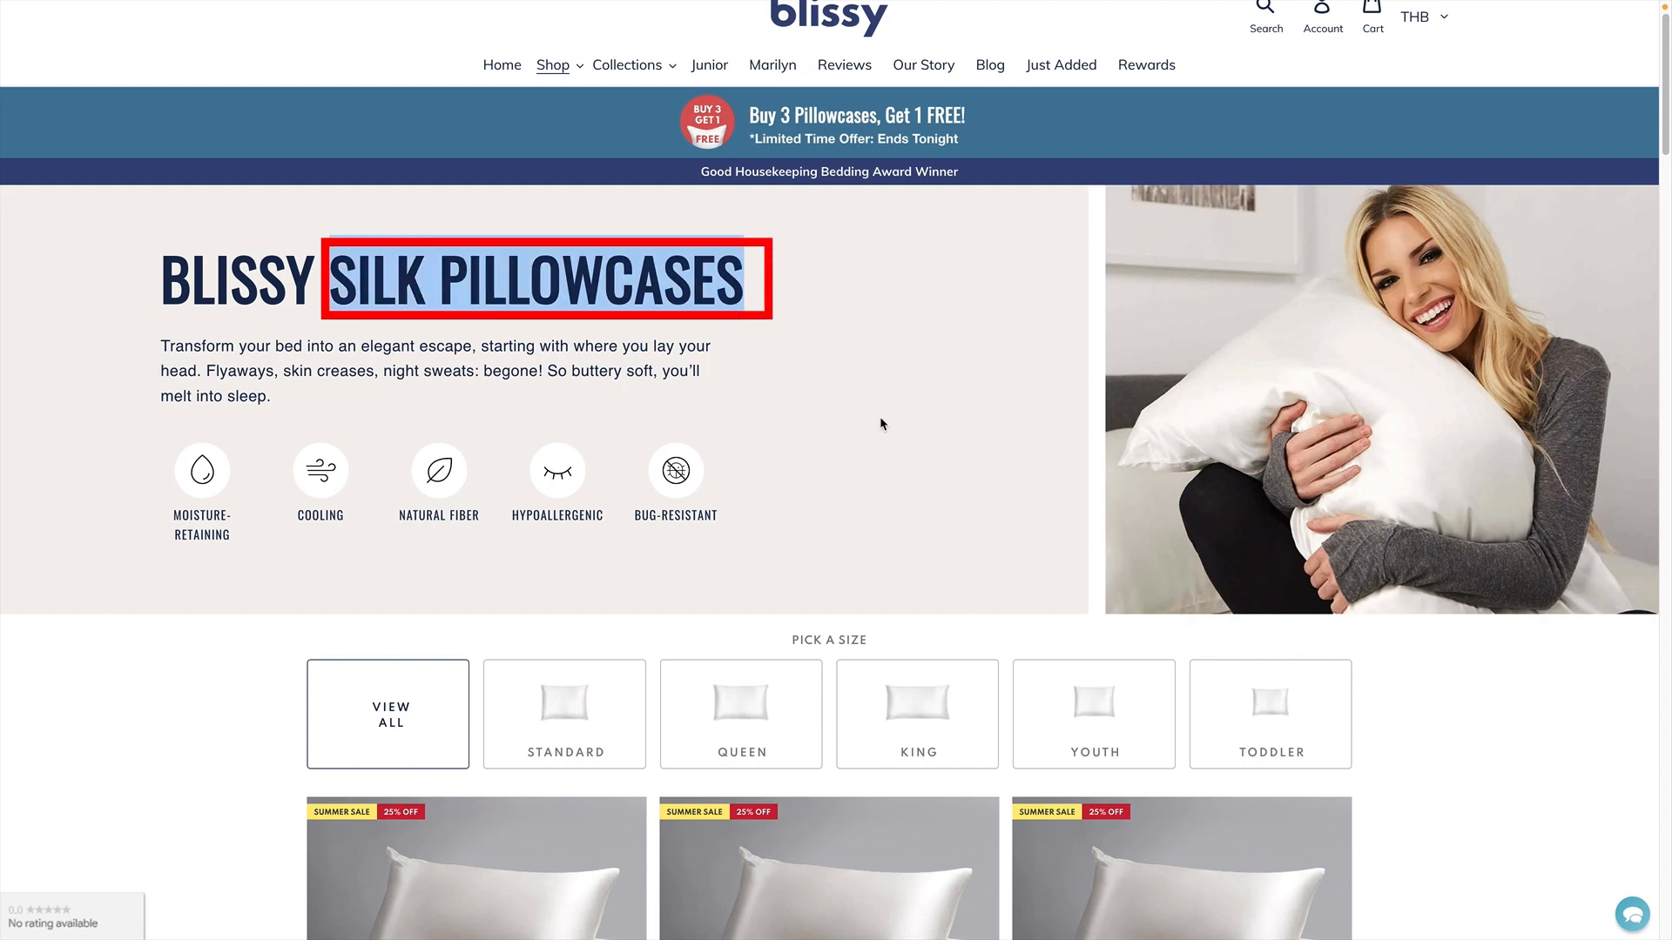
scroll(881, 424, down, 5)
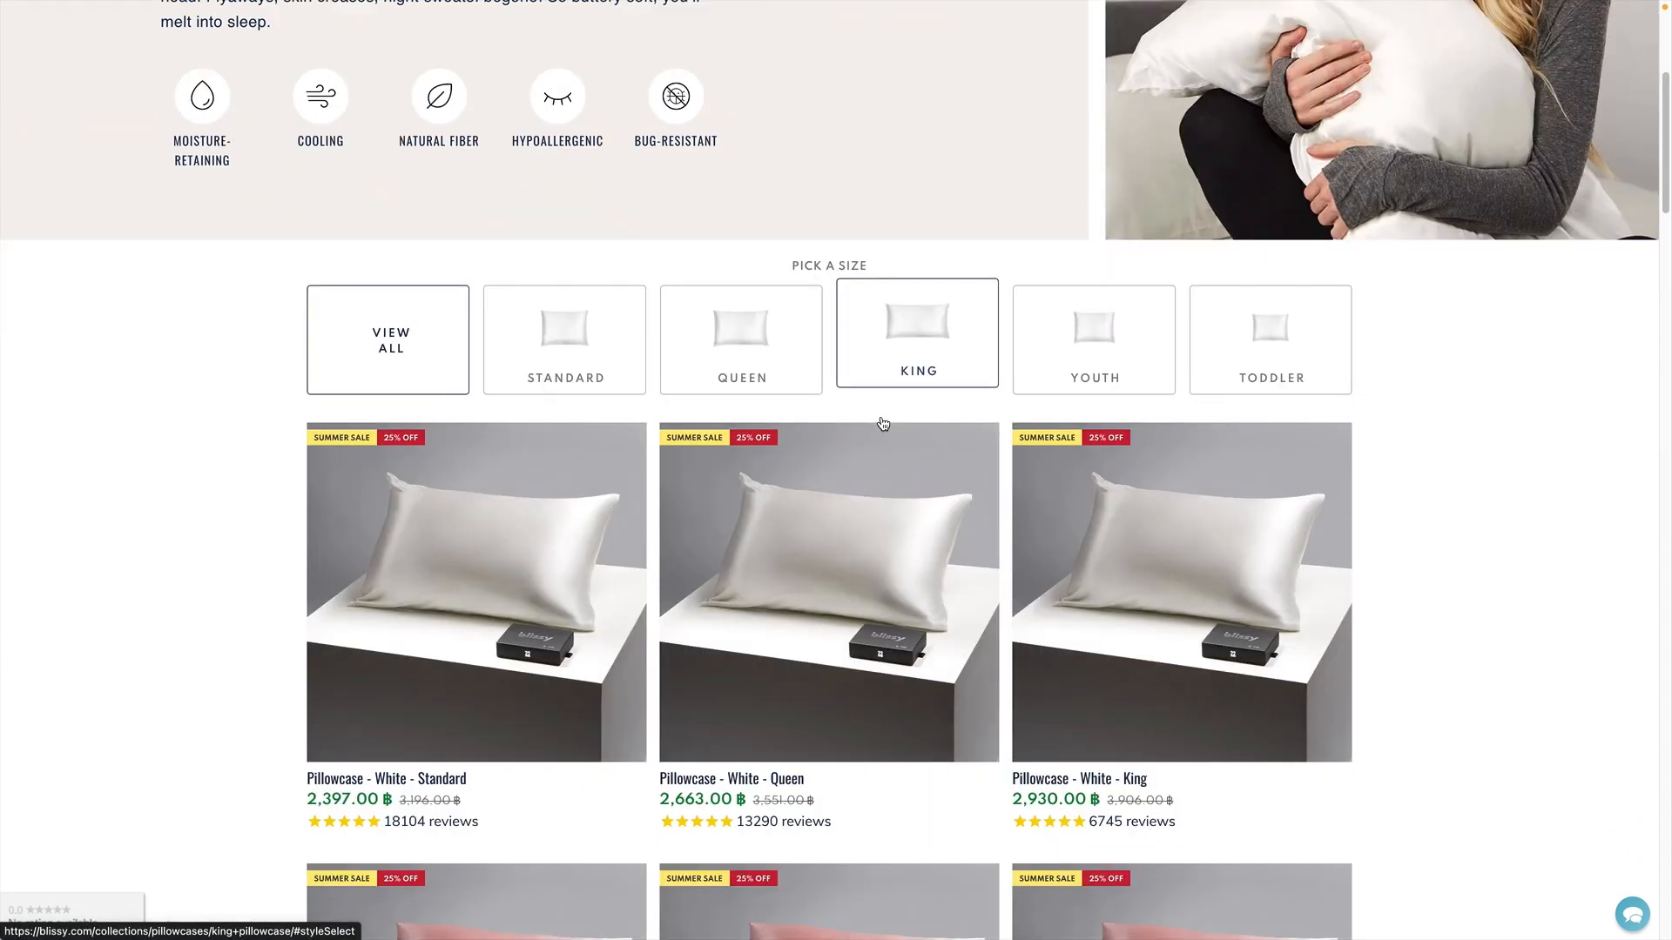
scroll(882, 424, down, 6)
scroll(882, 423, down, 8)
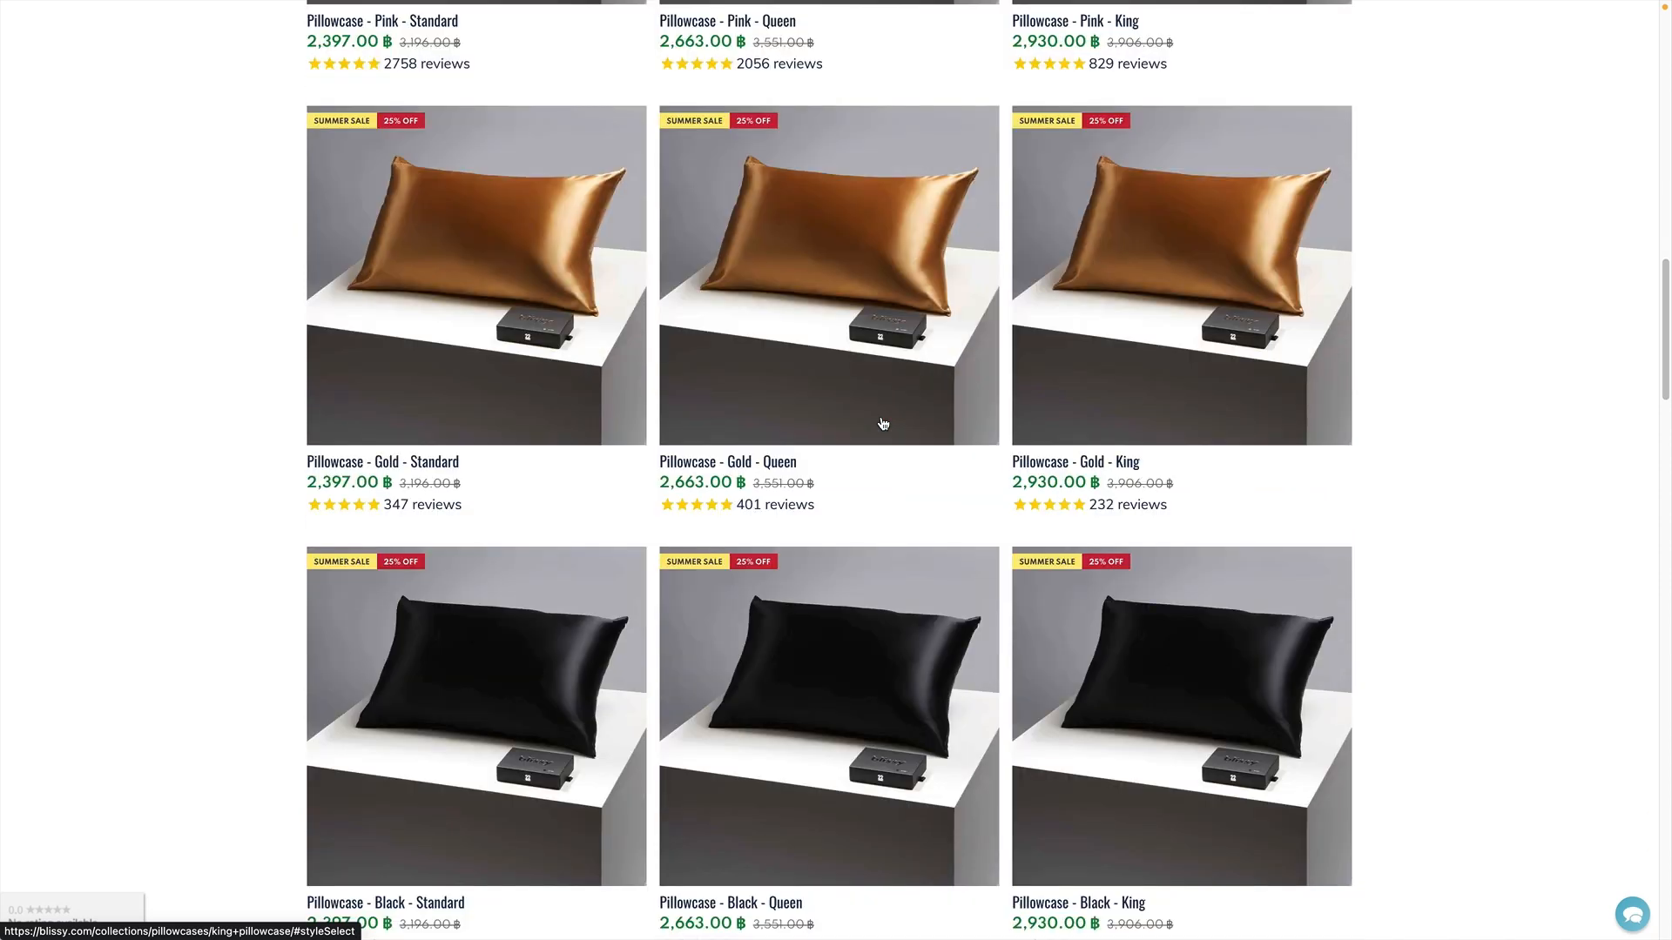
scroll(882, 424, down, 2)
- Switch back to the Google Ads Keyword Planner page
mouse_move(528, 8)
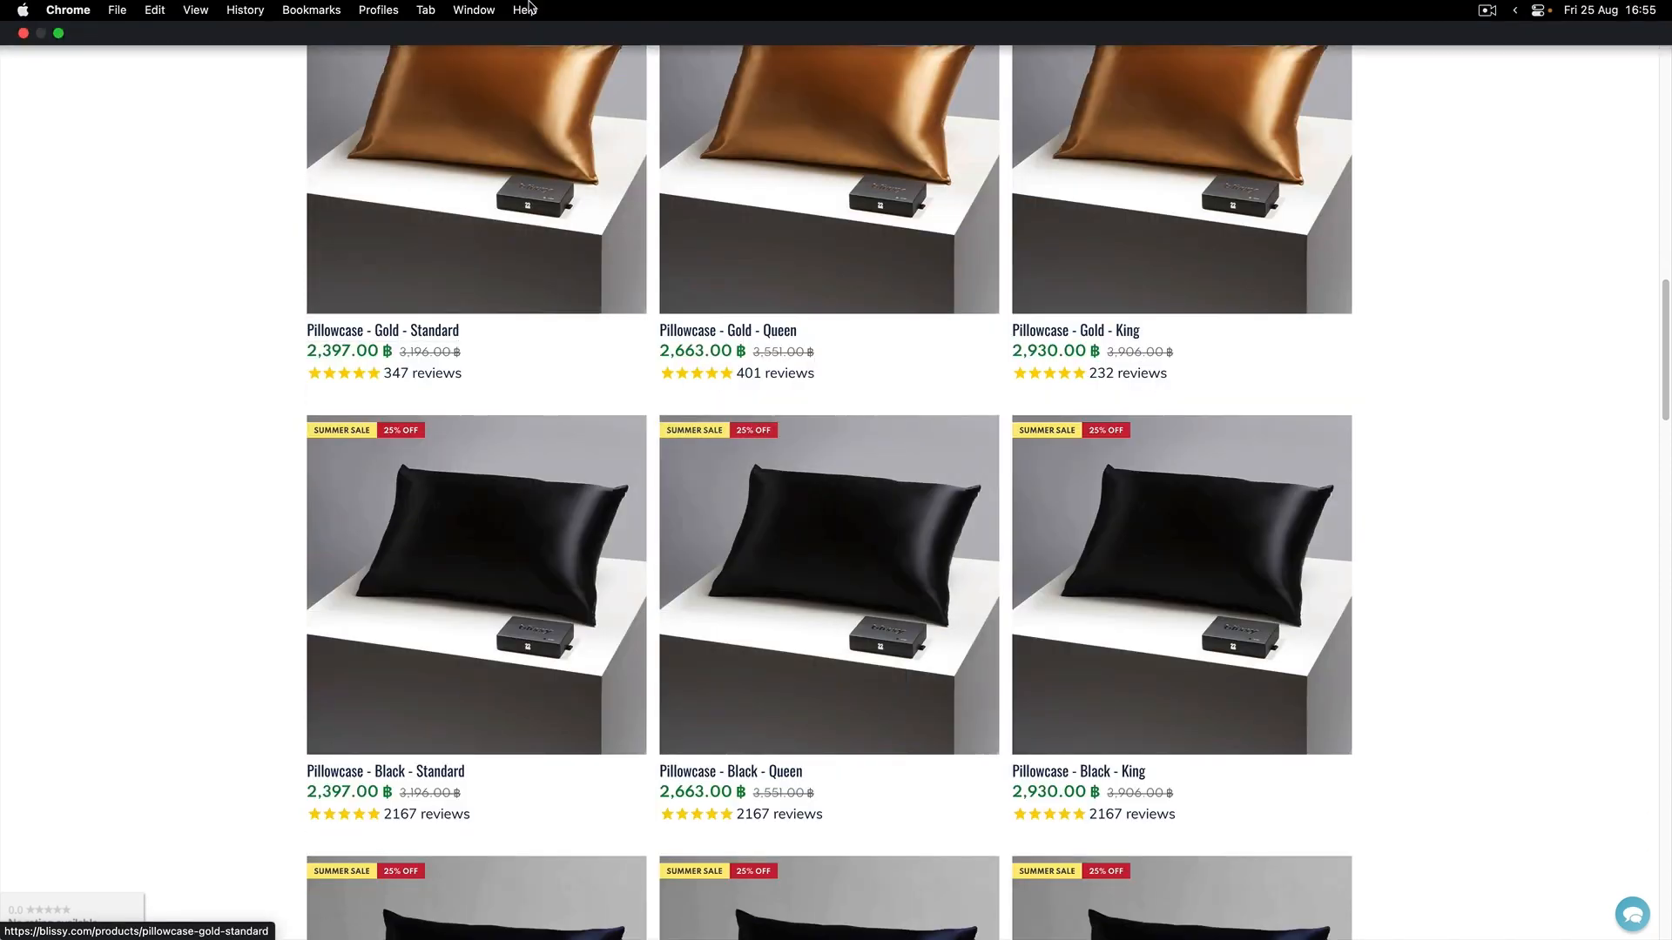
click(419, 11)
click(496, 268)
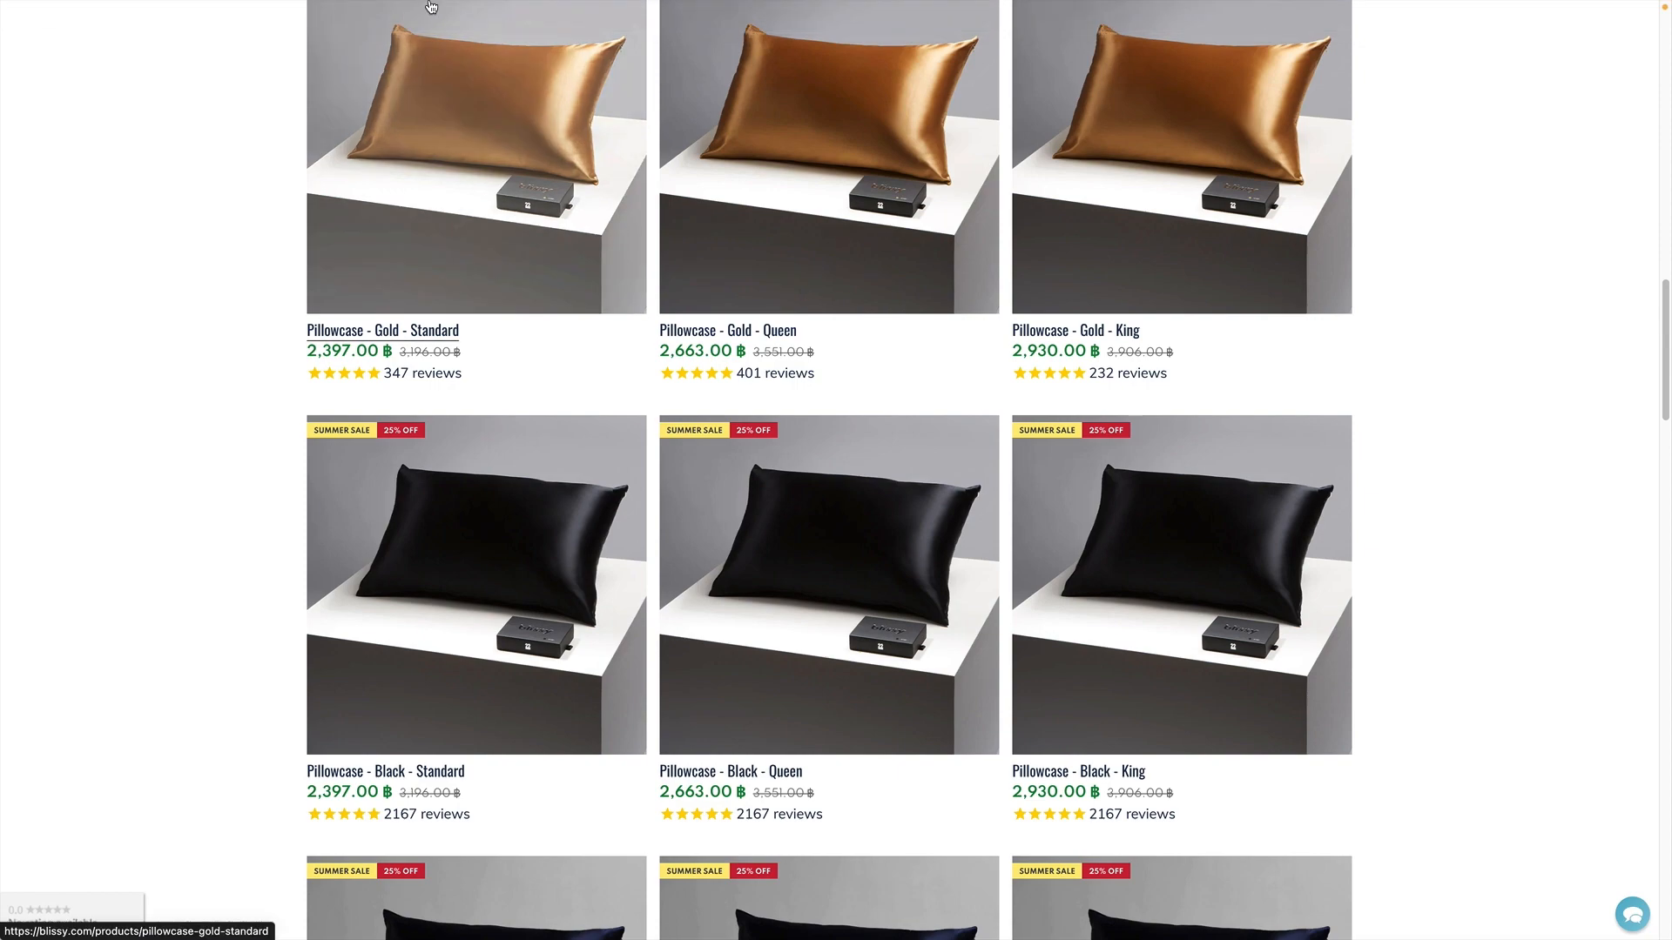
click(429, 11)
click(710, 402)
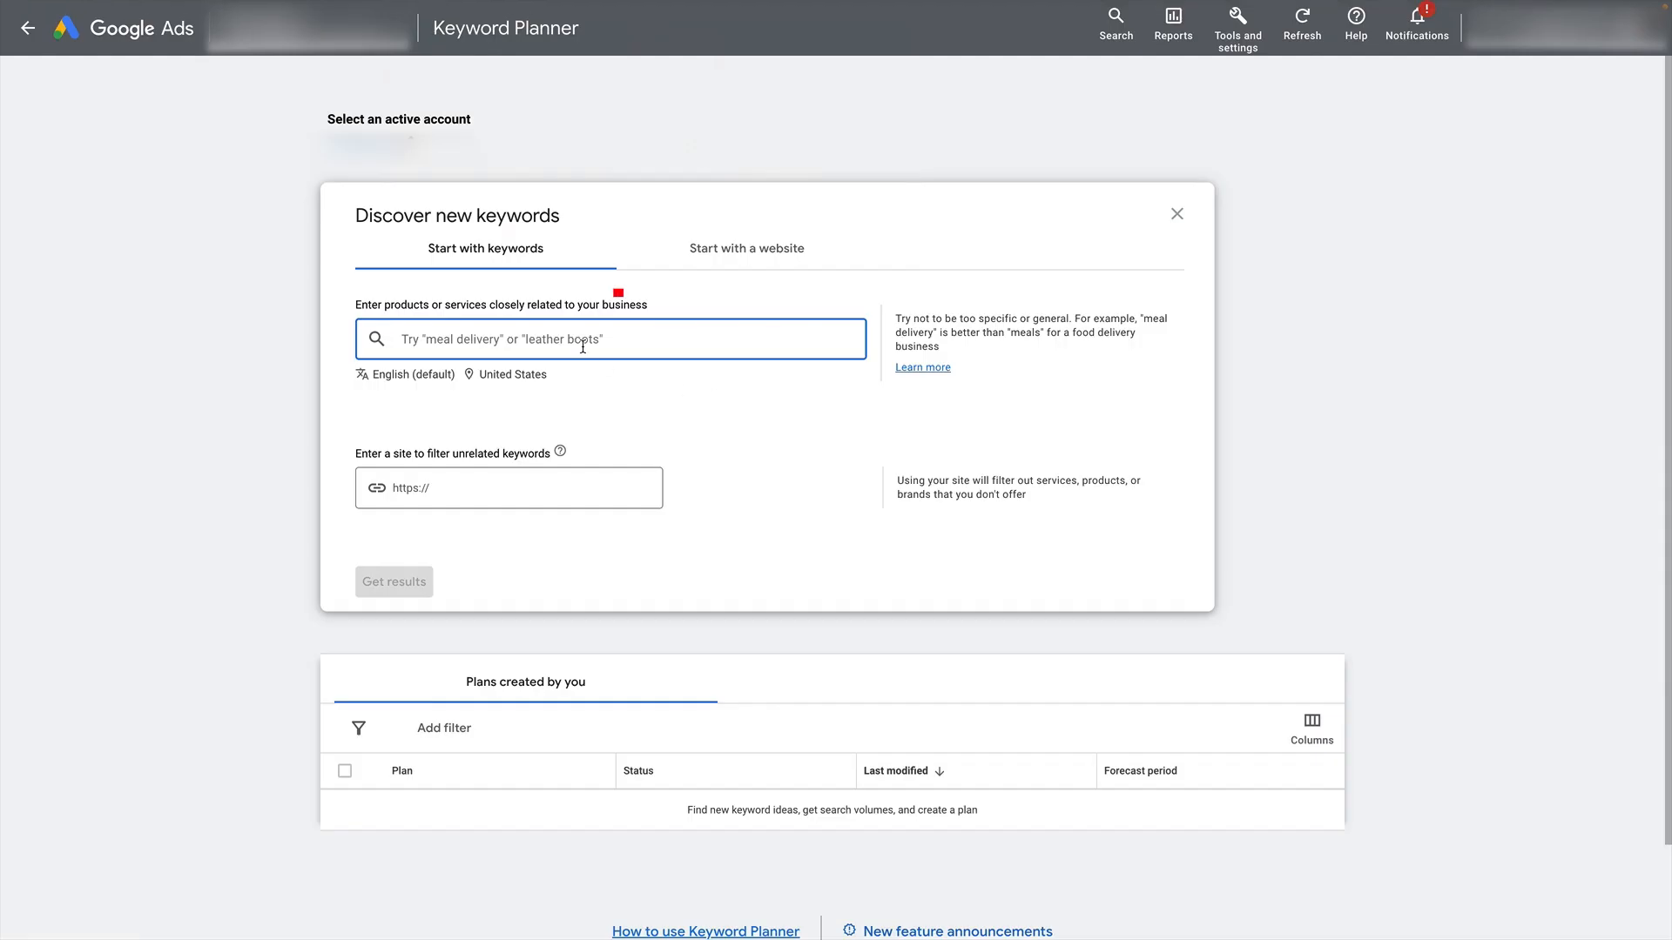
- Enter "pillowcases" and "silk pillowcases" as the seed keywords and get the keyword results
text(pi)
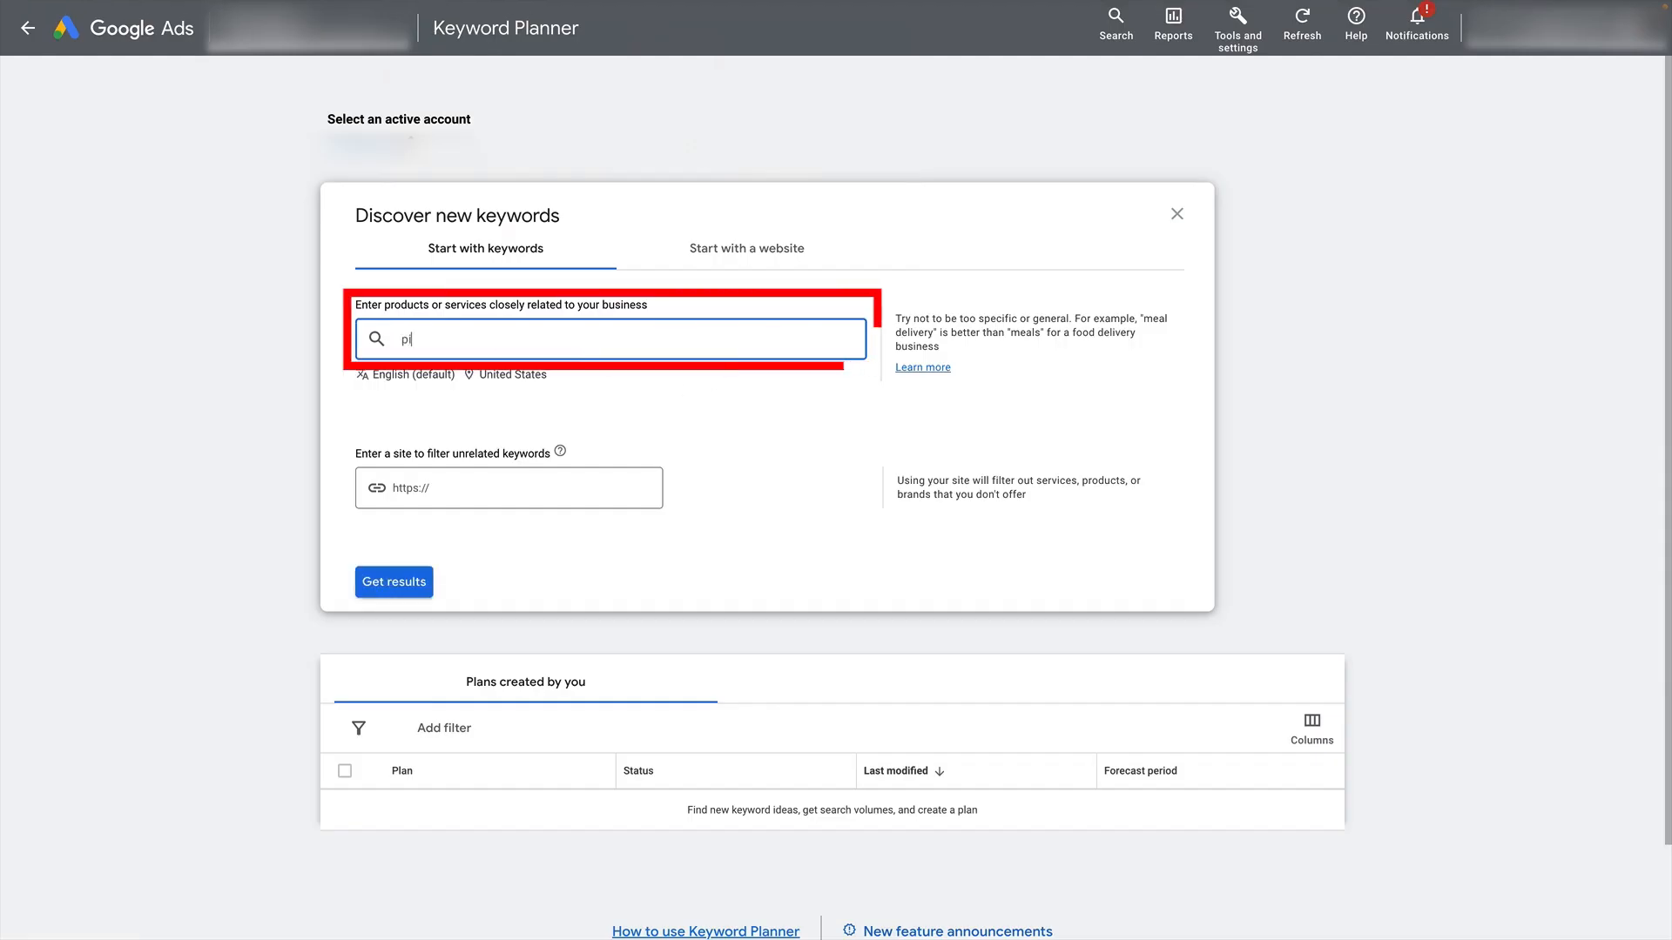
text(llowcases)
key(Return)
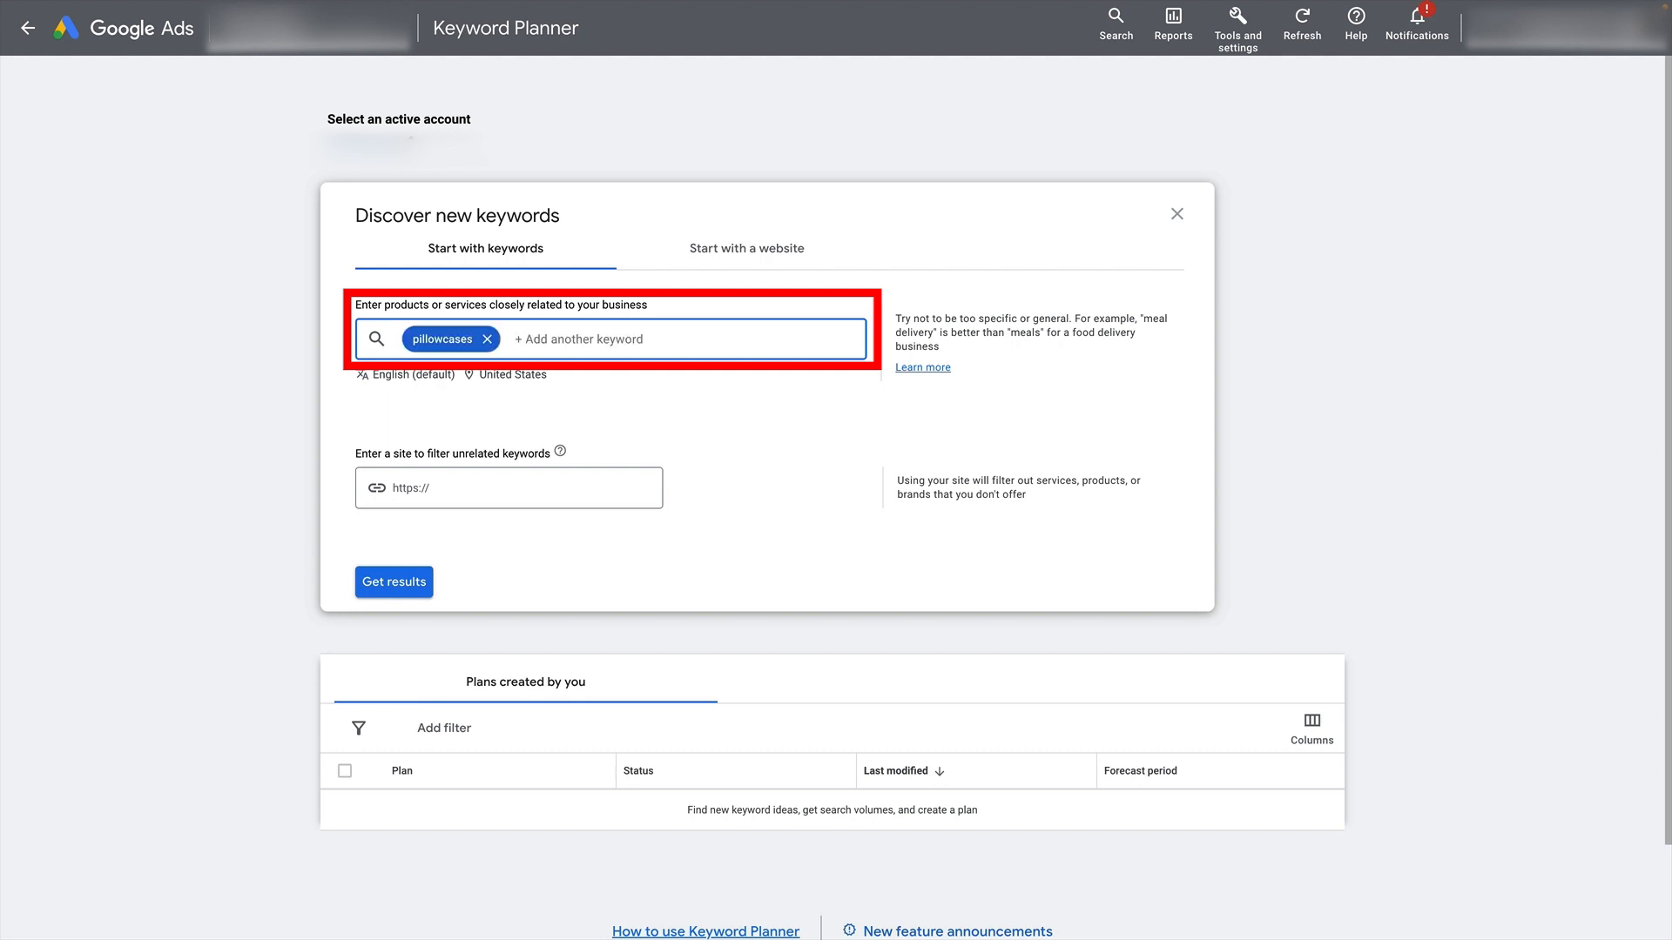
text(silk pillowcases)
key(Return)
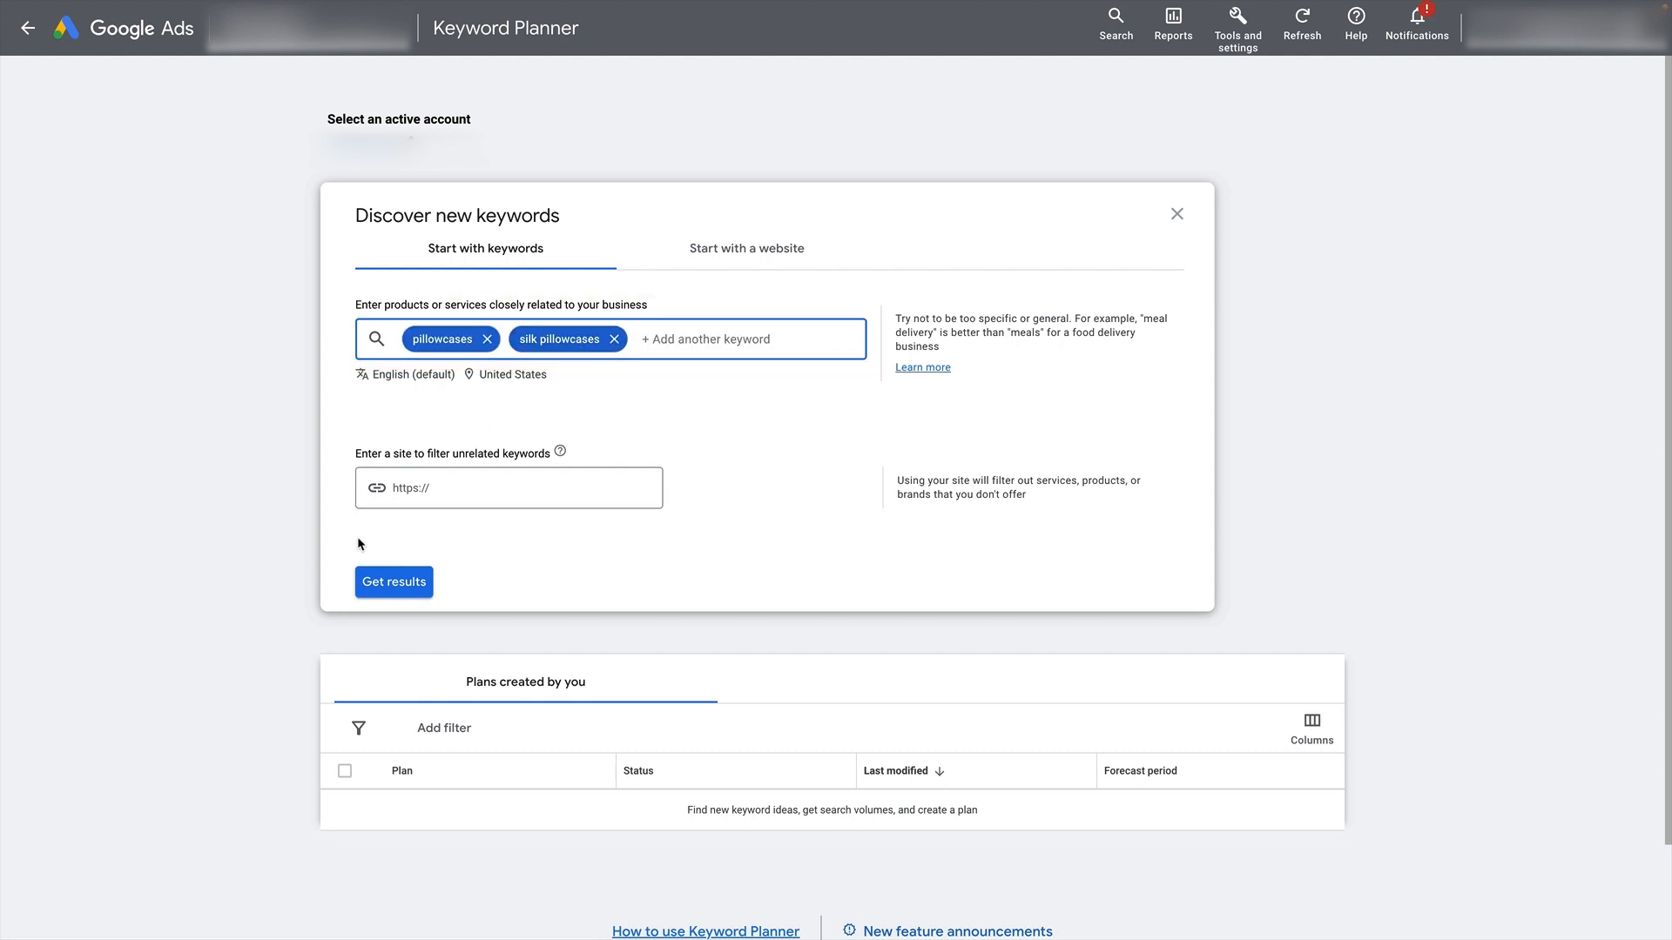
click(393, 581)
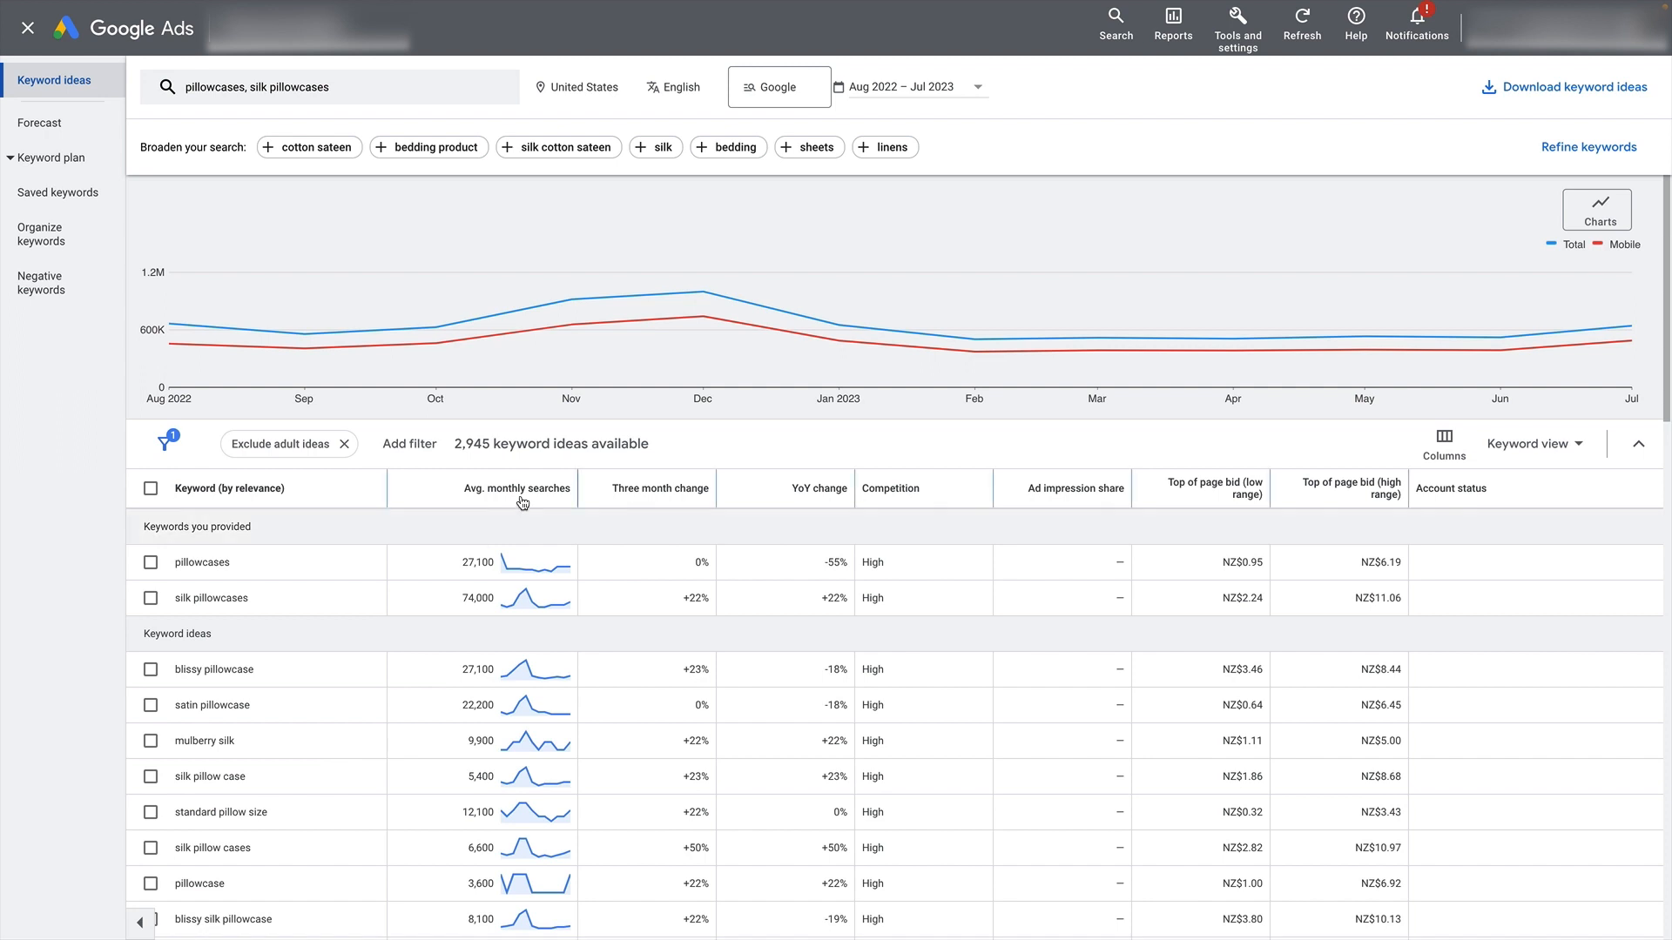
- Add "pillow cases" as another seed keyword to the search and refresh the results
scroll(509, 503, down, 3)
scroll(520, 495, down, 1)
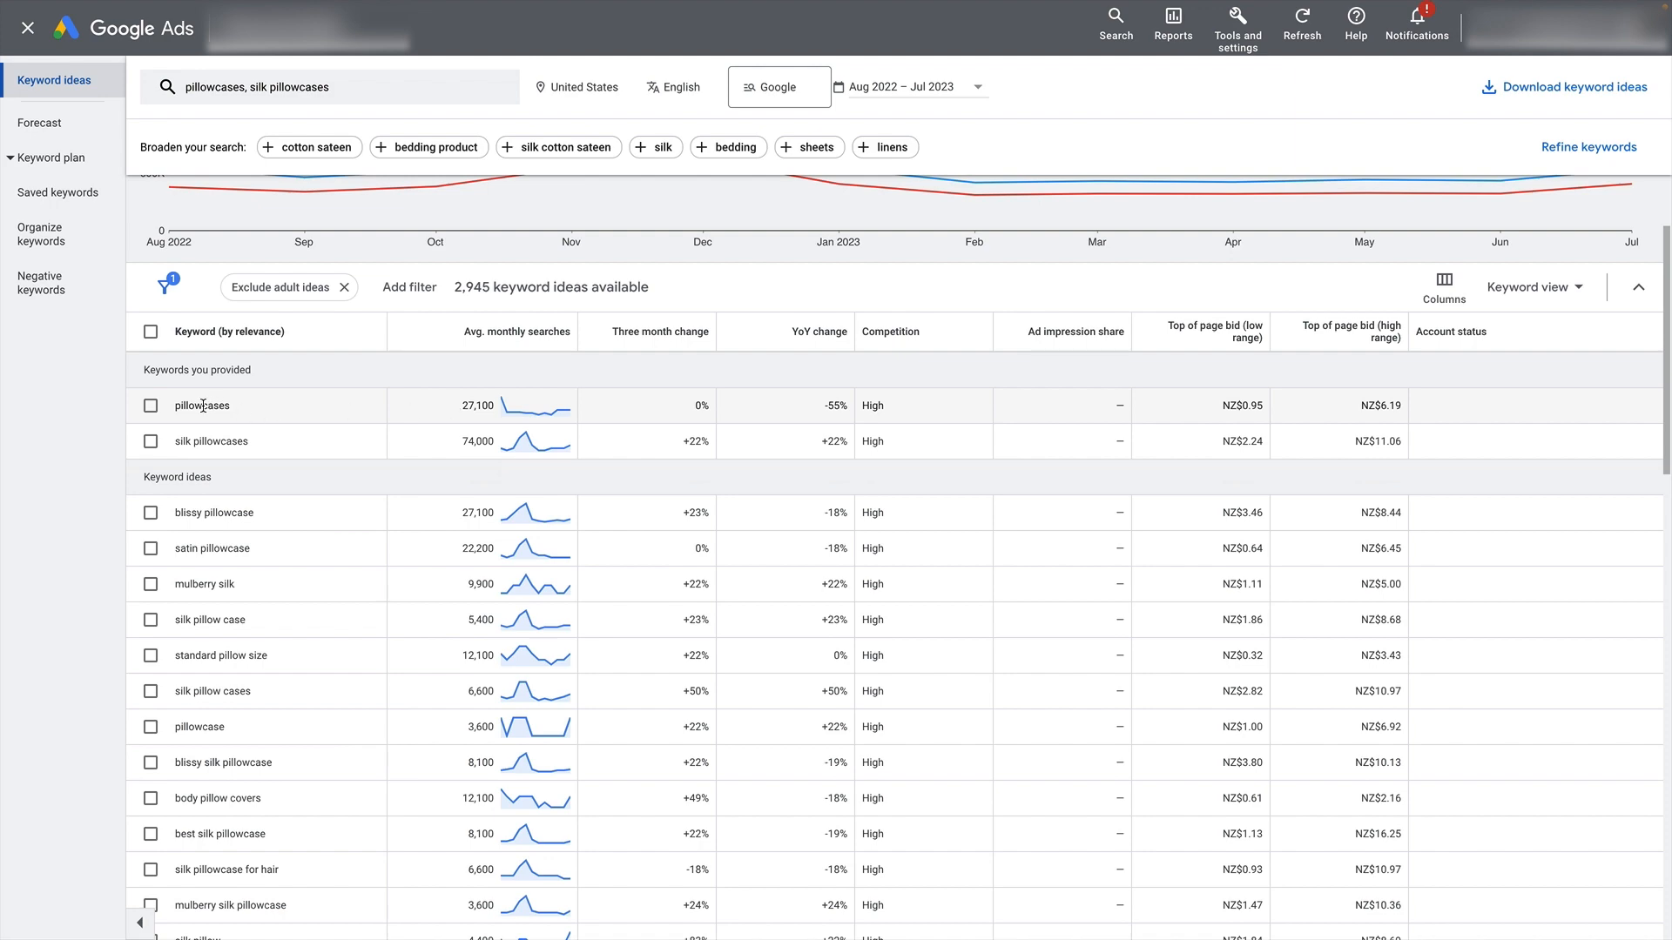
scroll(253, 422, up, 4)
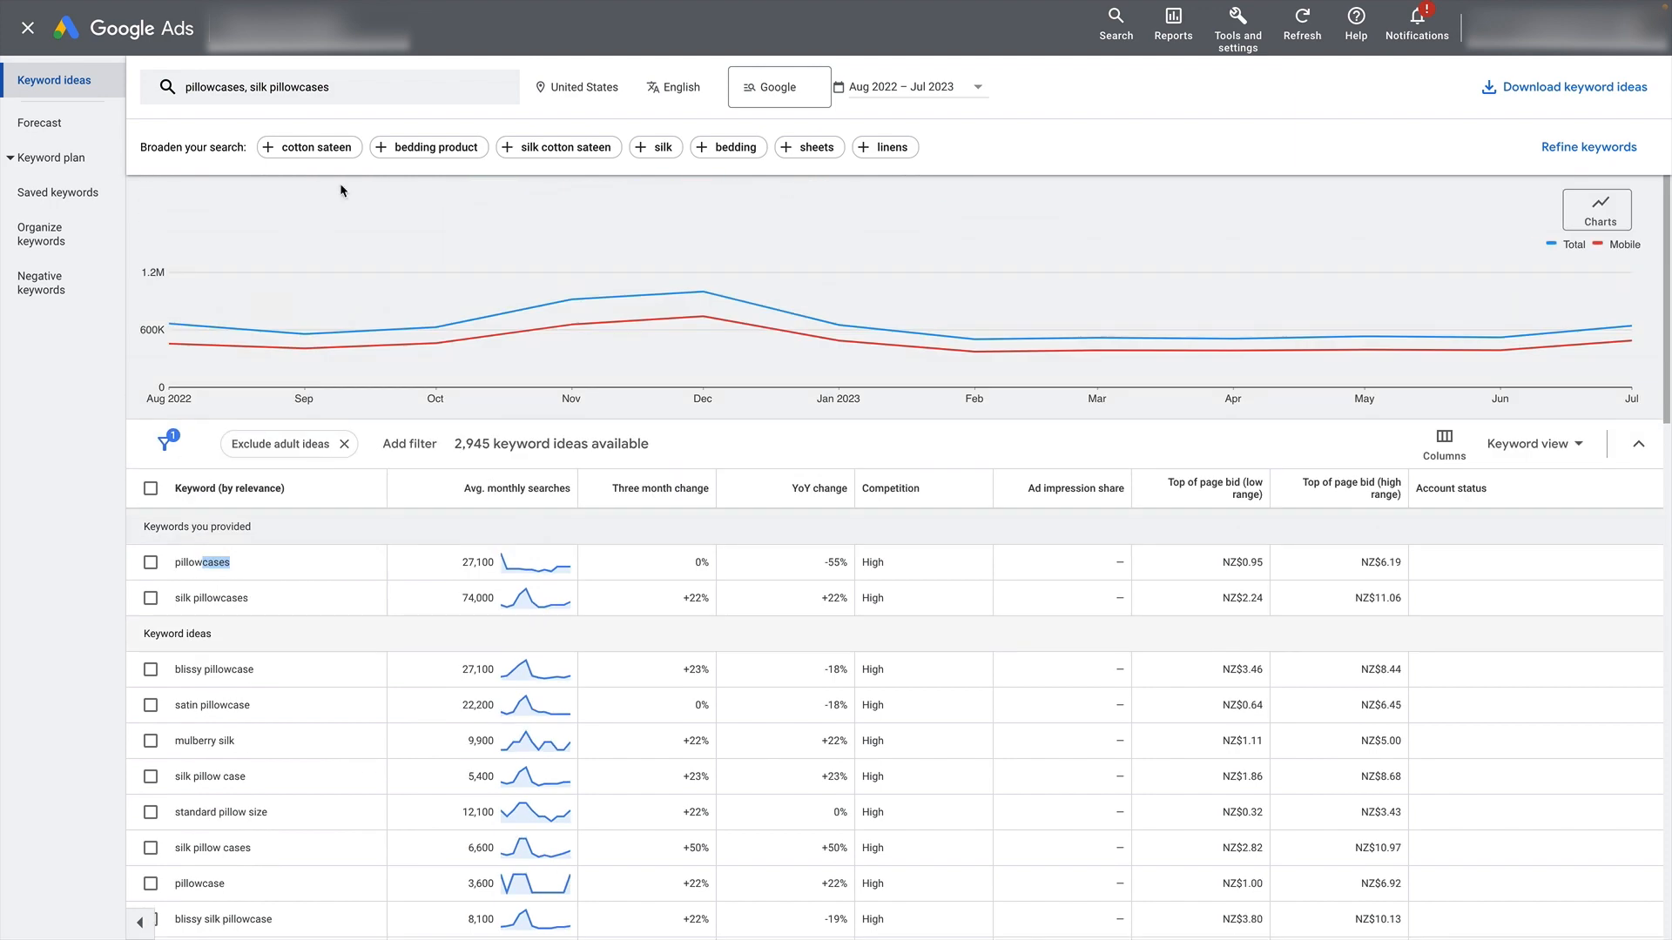
click(377, 98)
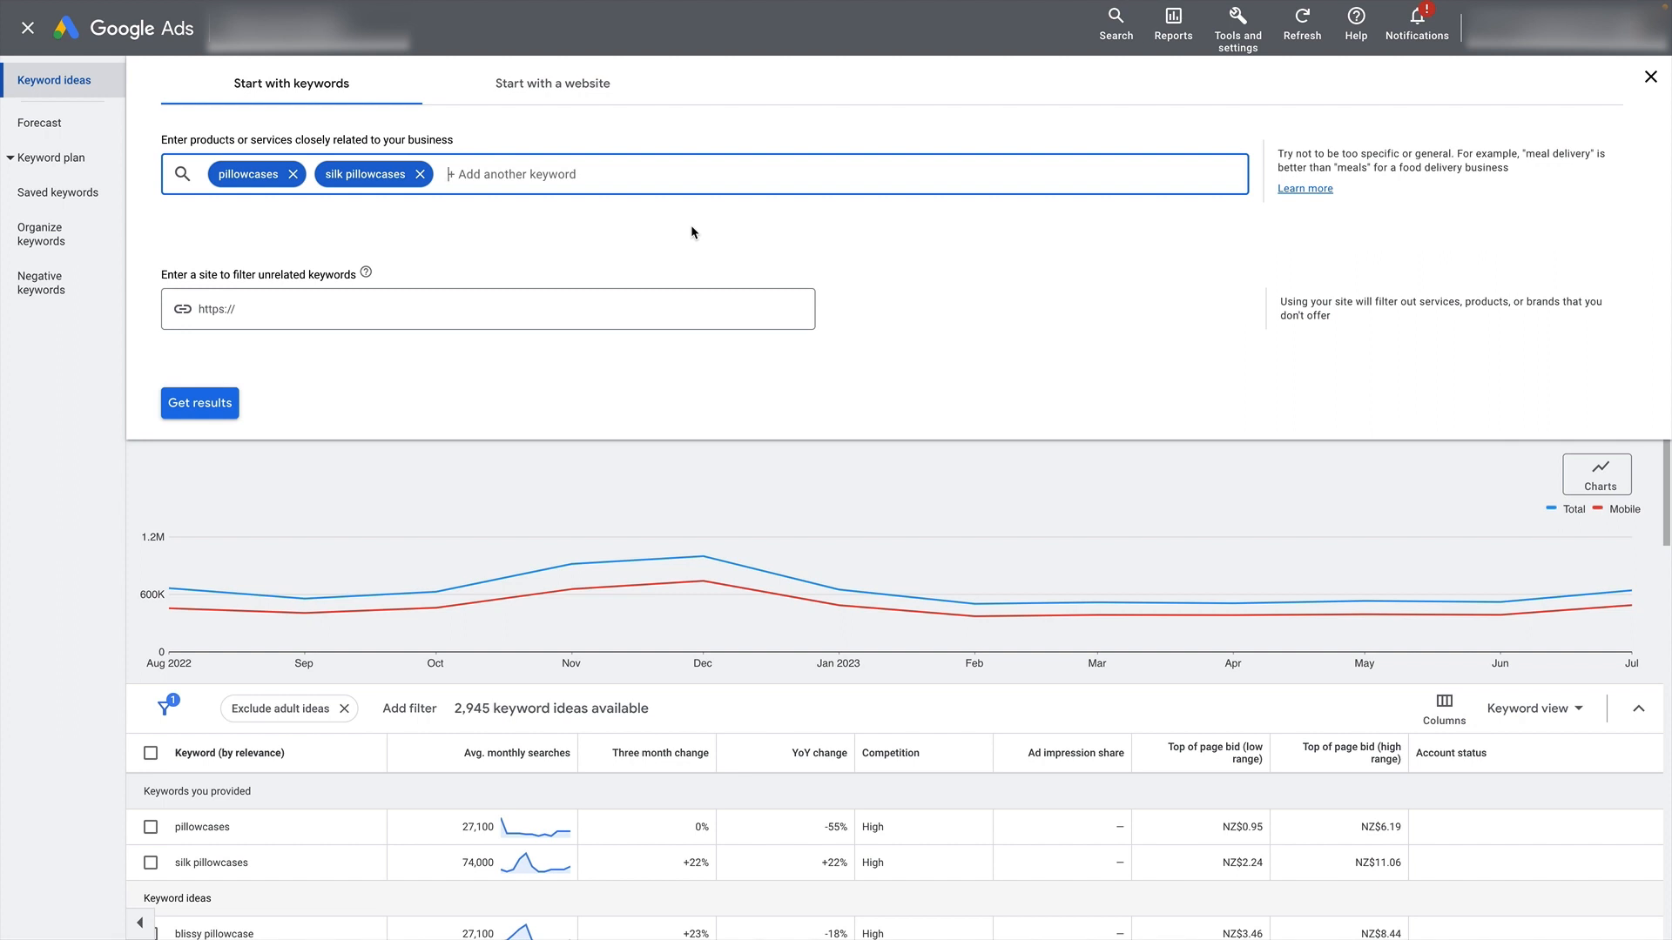
text(pillow cases)
key(Return)
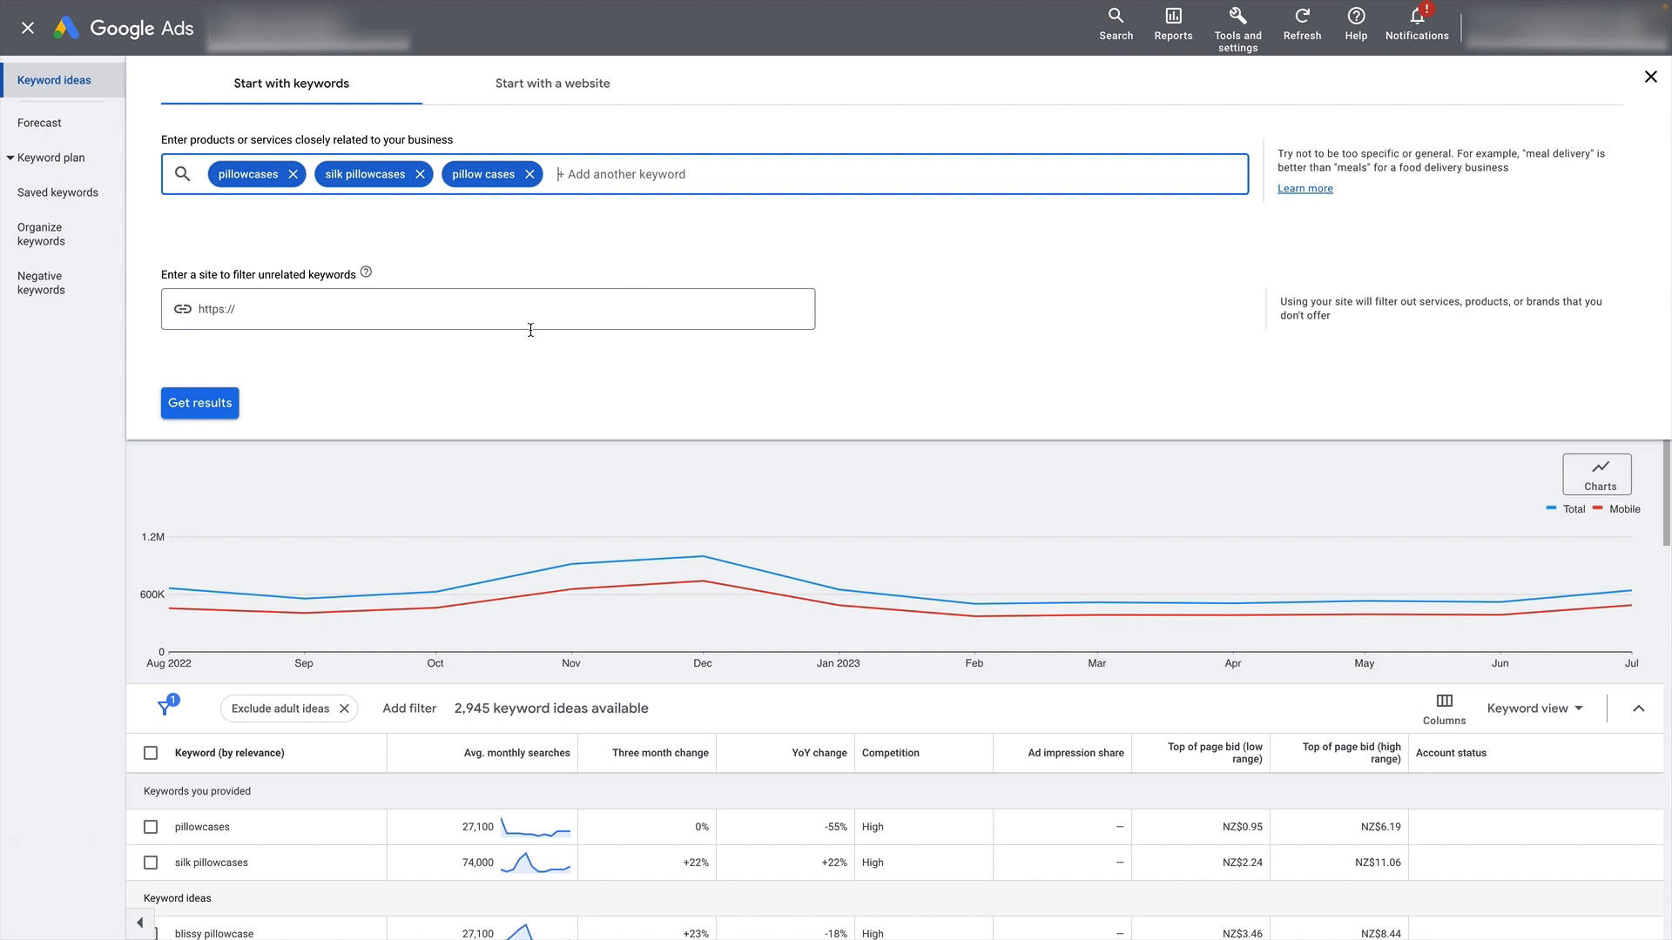
click(200, 403)
- Compare the provided keywords and the keyword ideas in the results with the entered seed keywords
click(153, 520)
drag(144, 467, 289, 463)
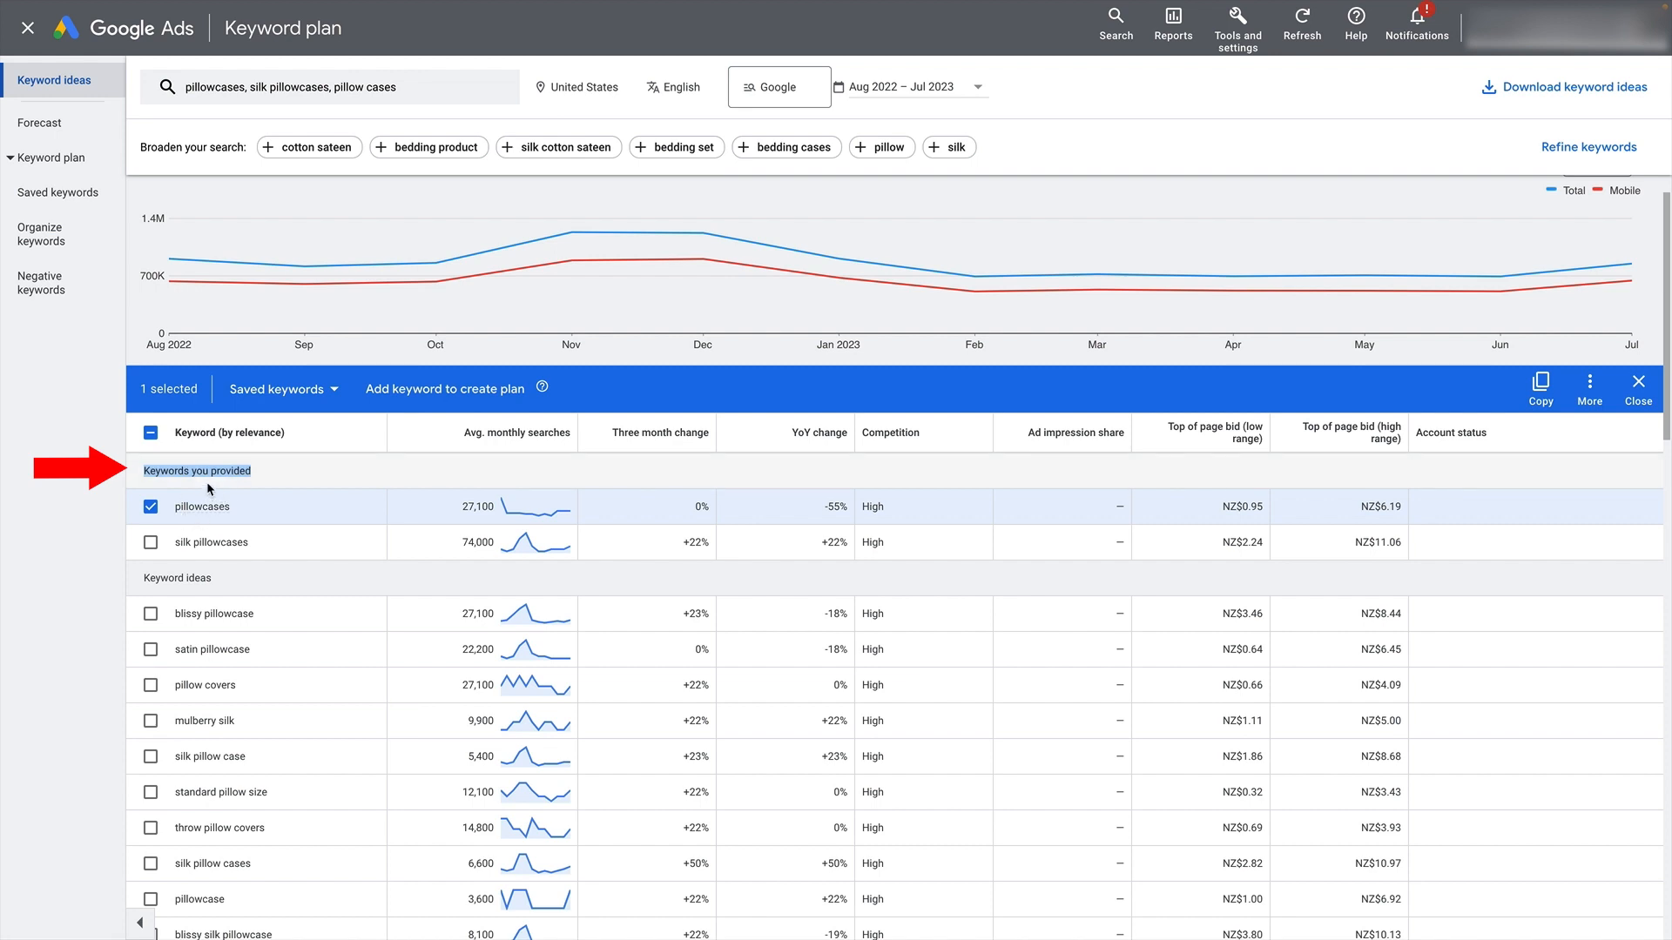
drag(143, 578, 211, 578)
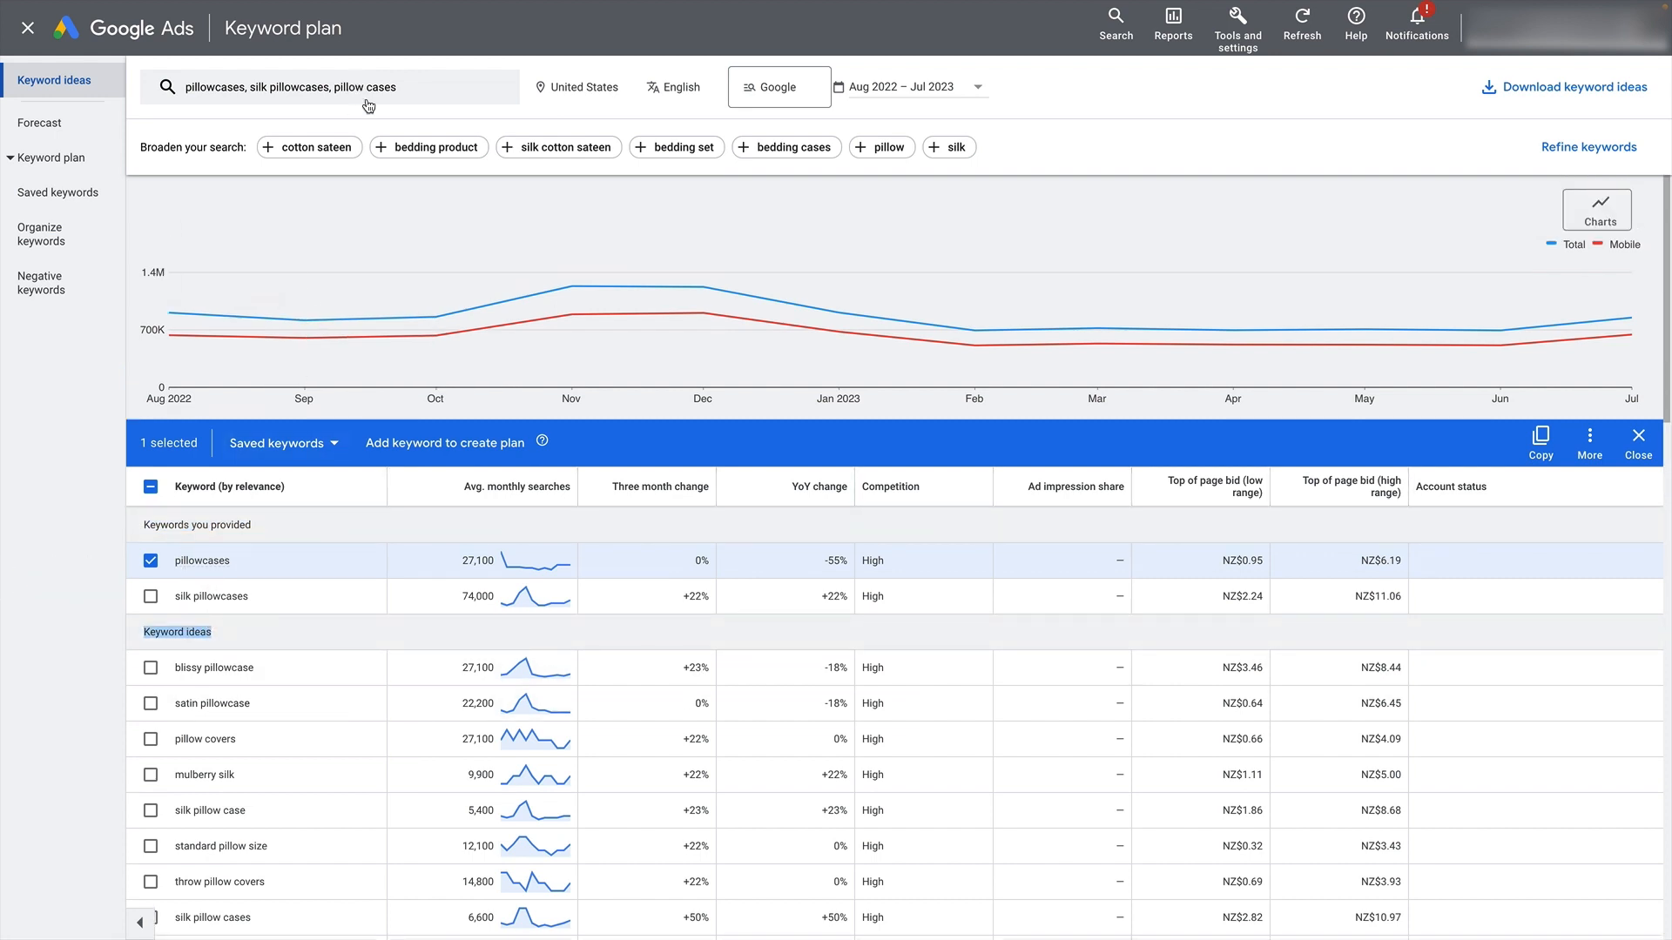
click(371, 96)
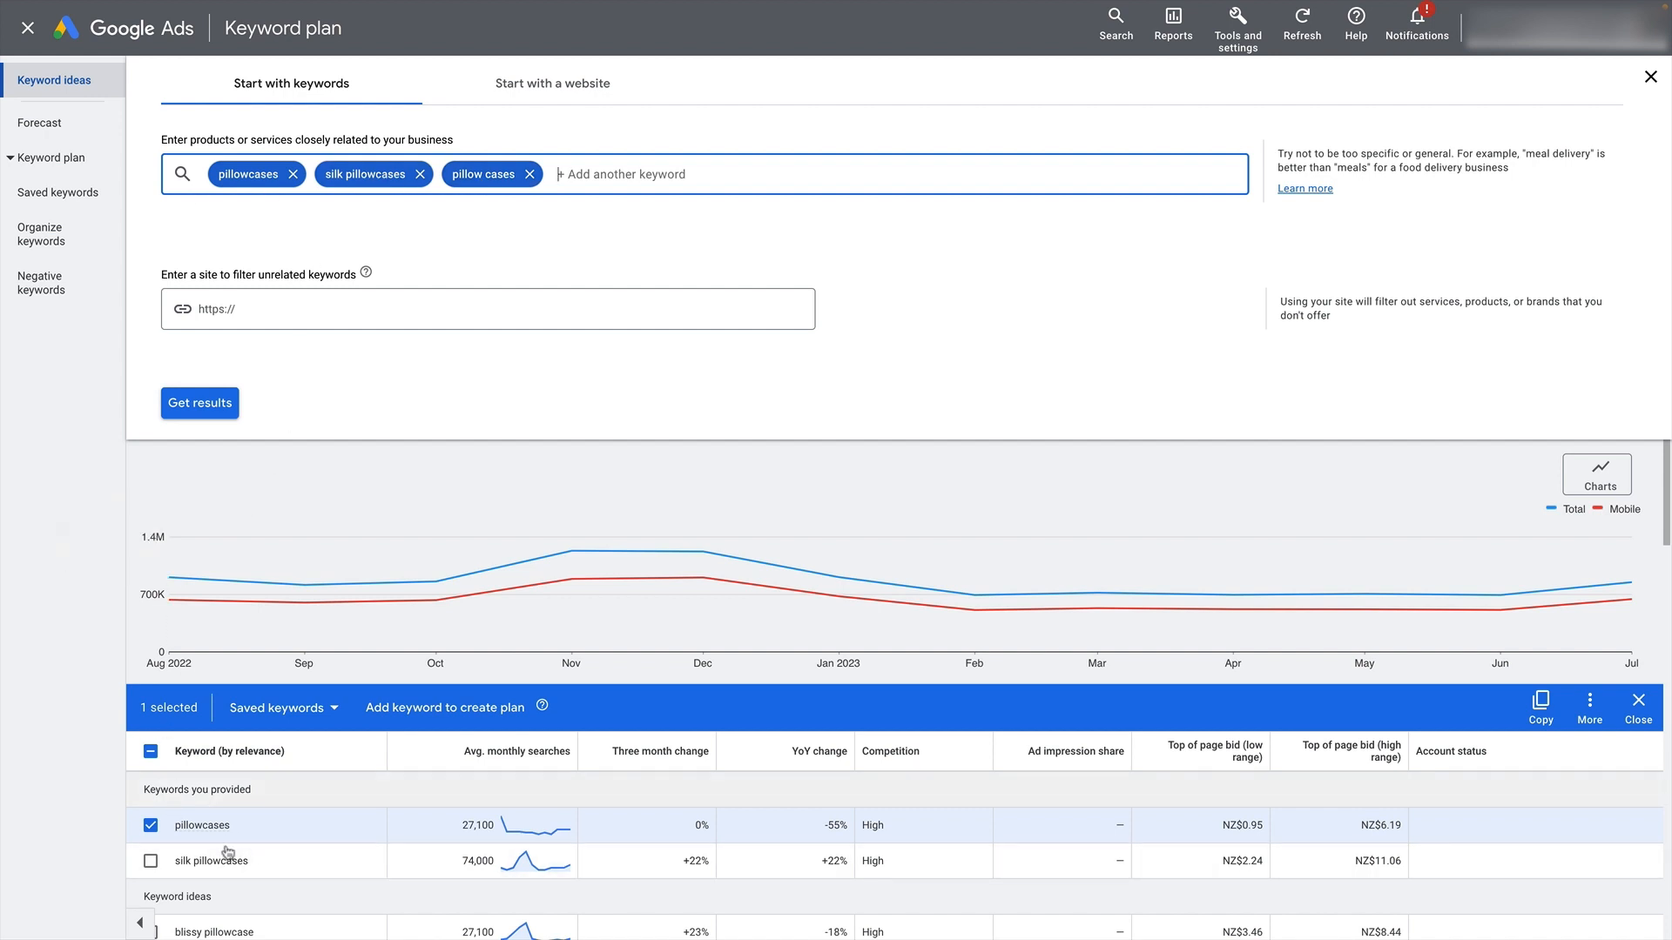
click(150, 825)
scroll(235, 522, down, 3)
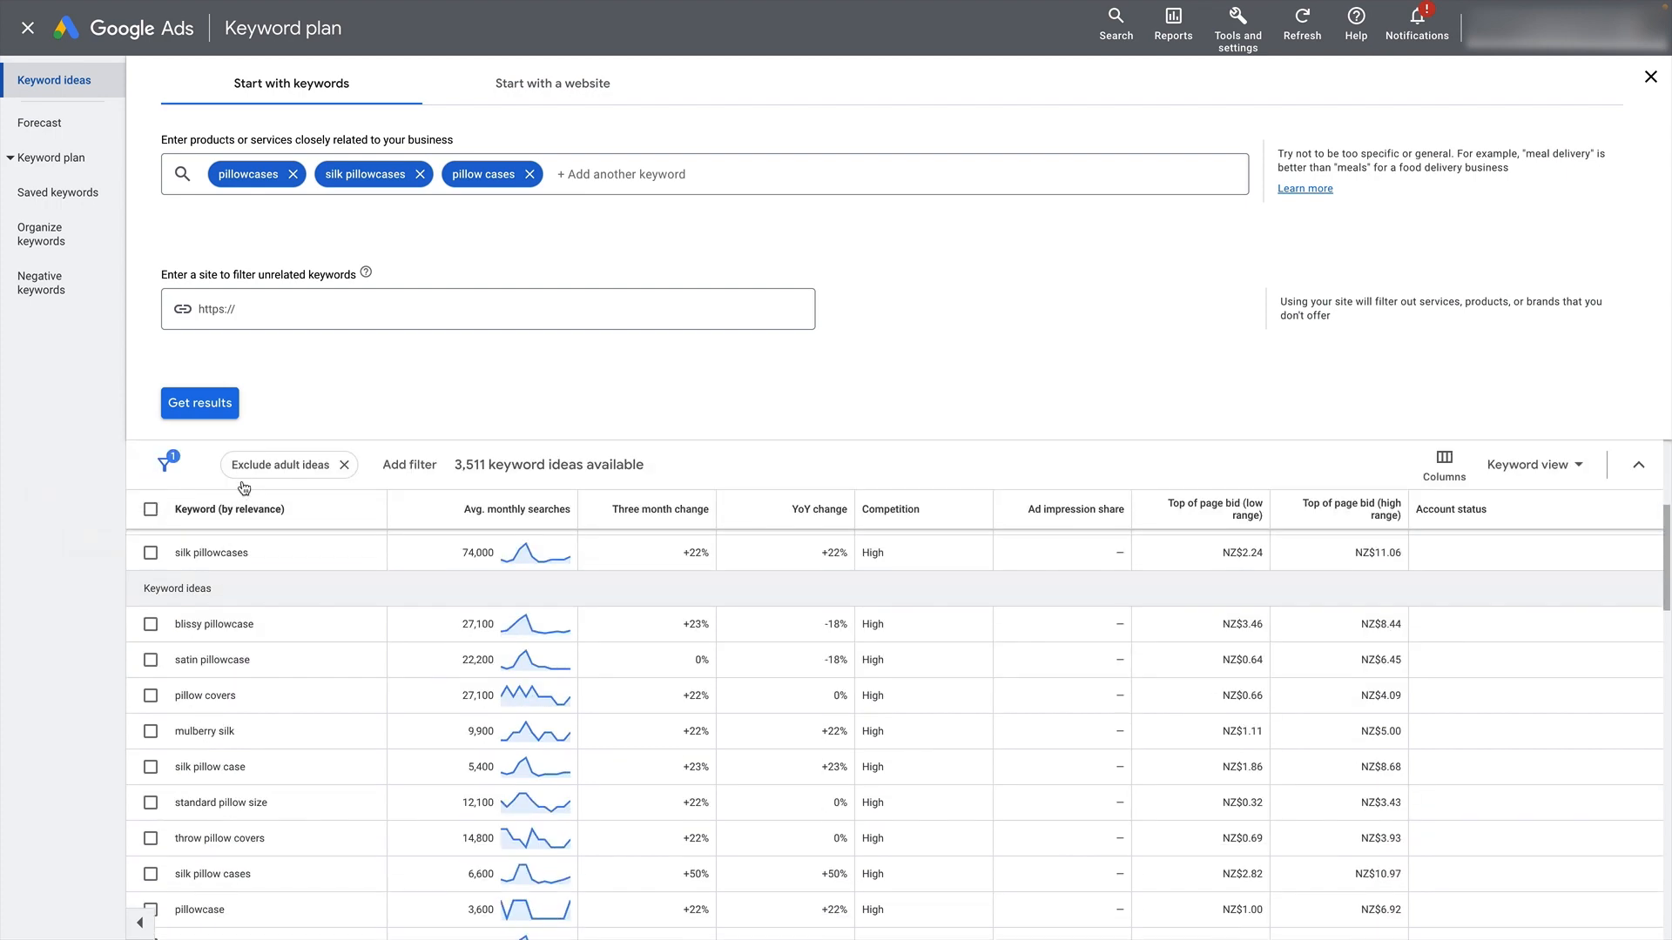
scroll(244, 487, up, 3)
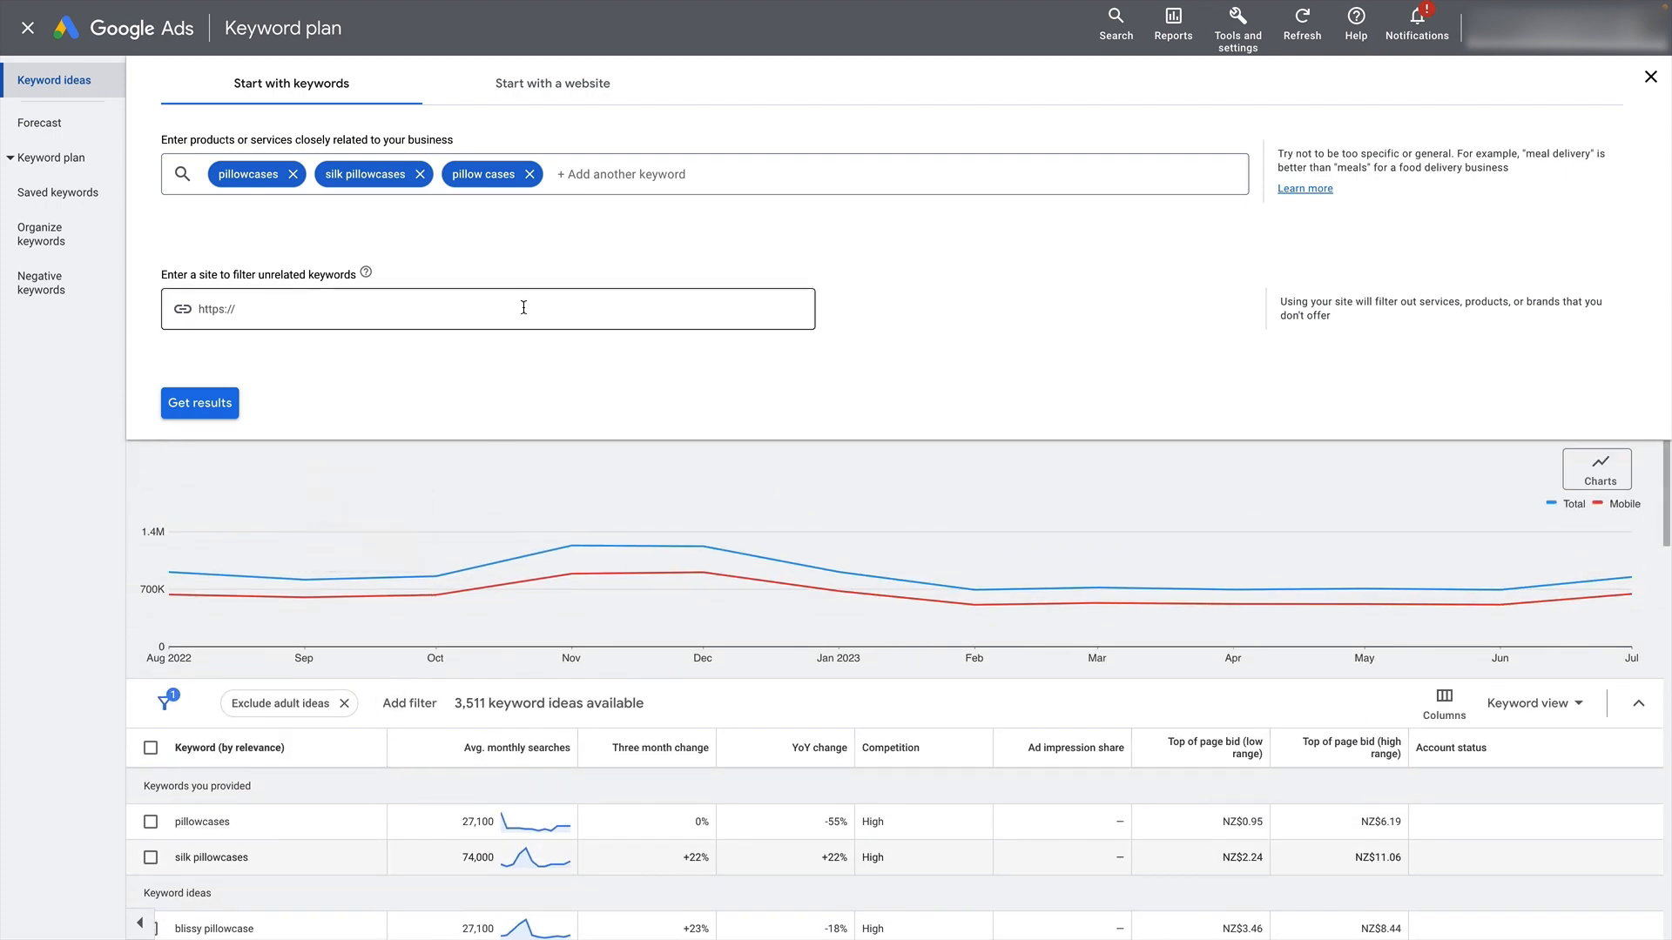
scroll(650, 470, down, 1)
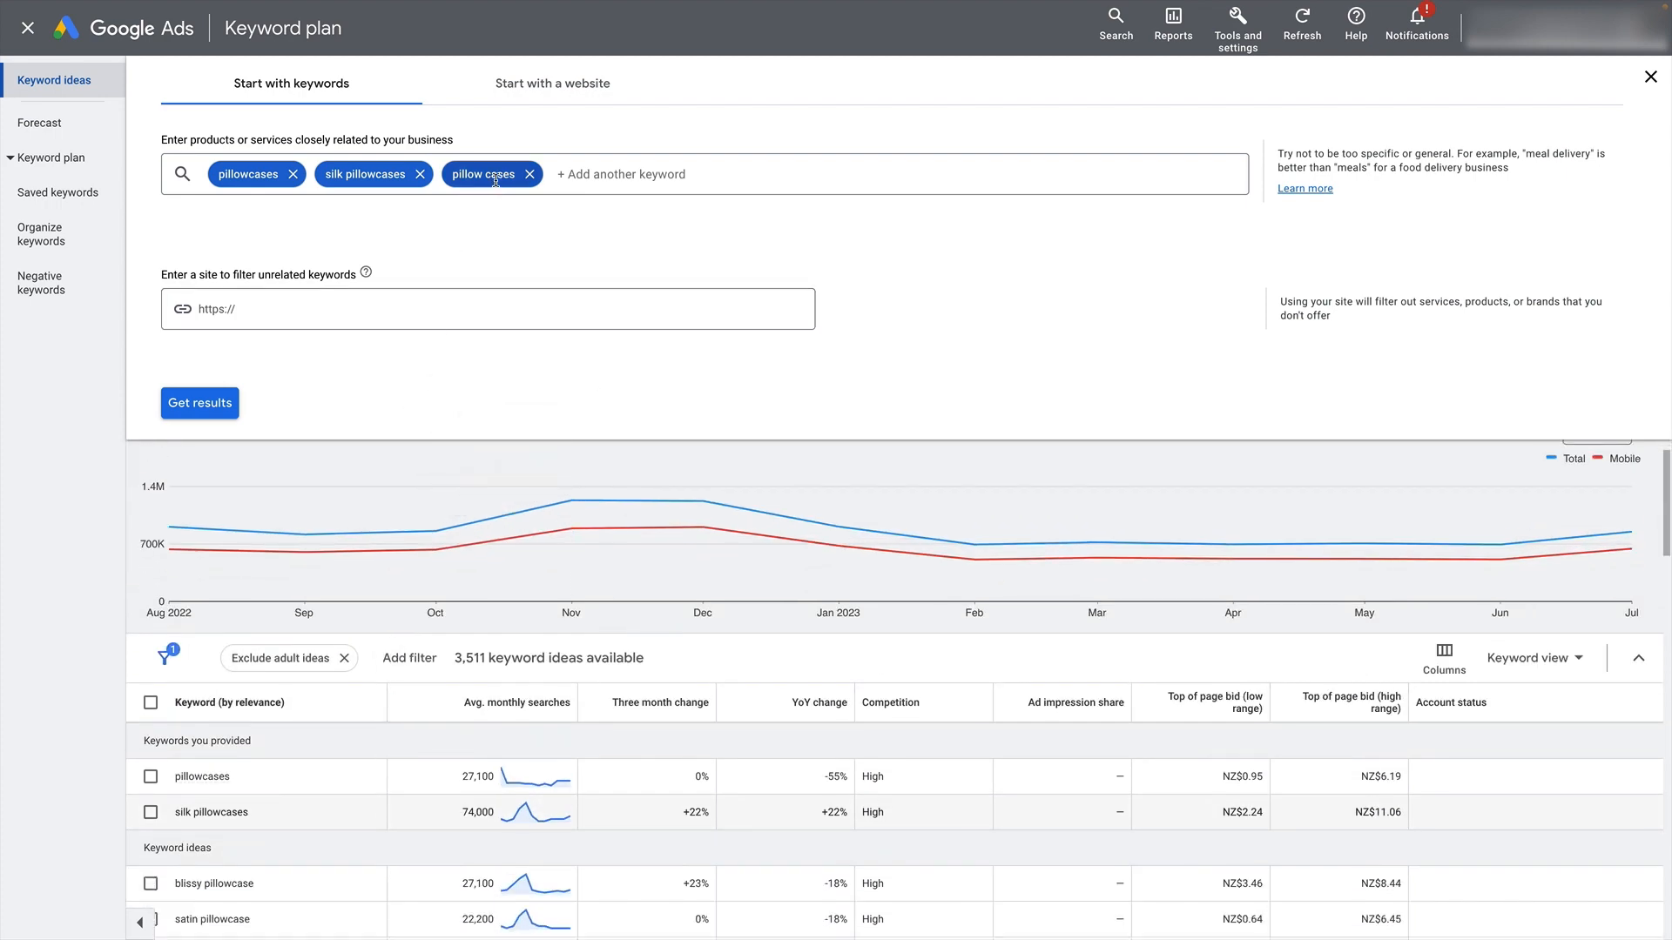
- Check the average monthly searches for the provided keyword "pillowcases"
click(150, 778)
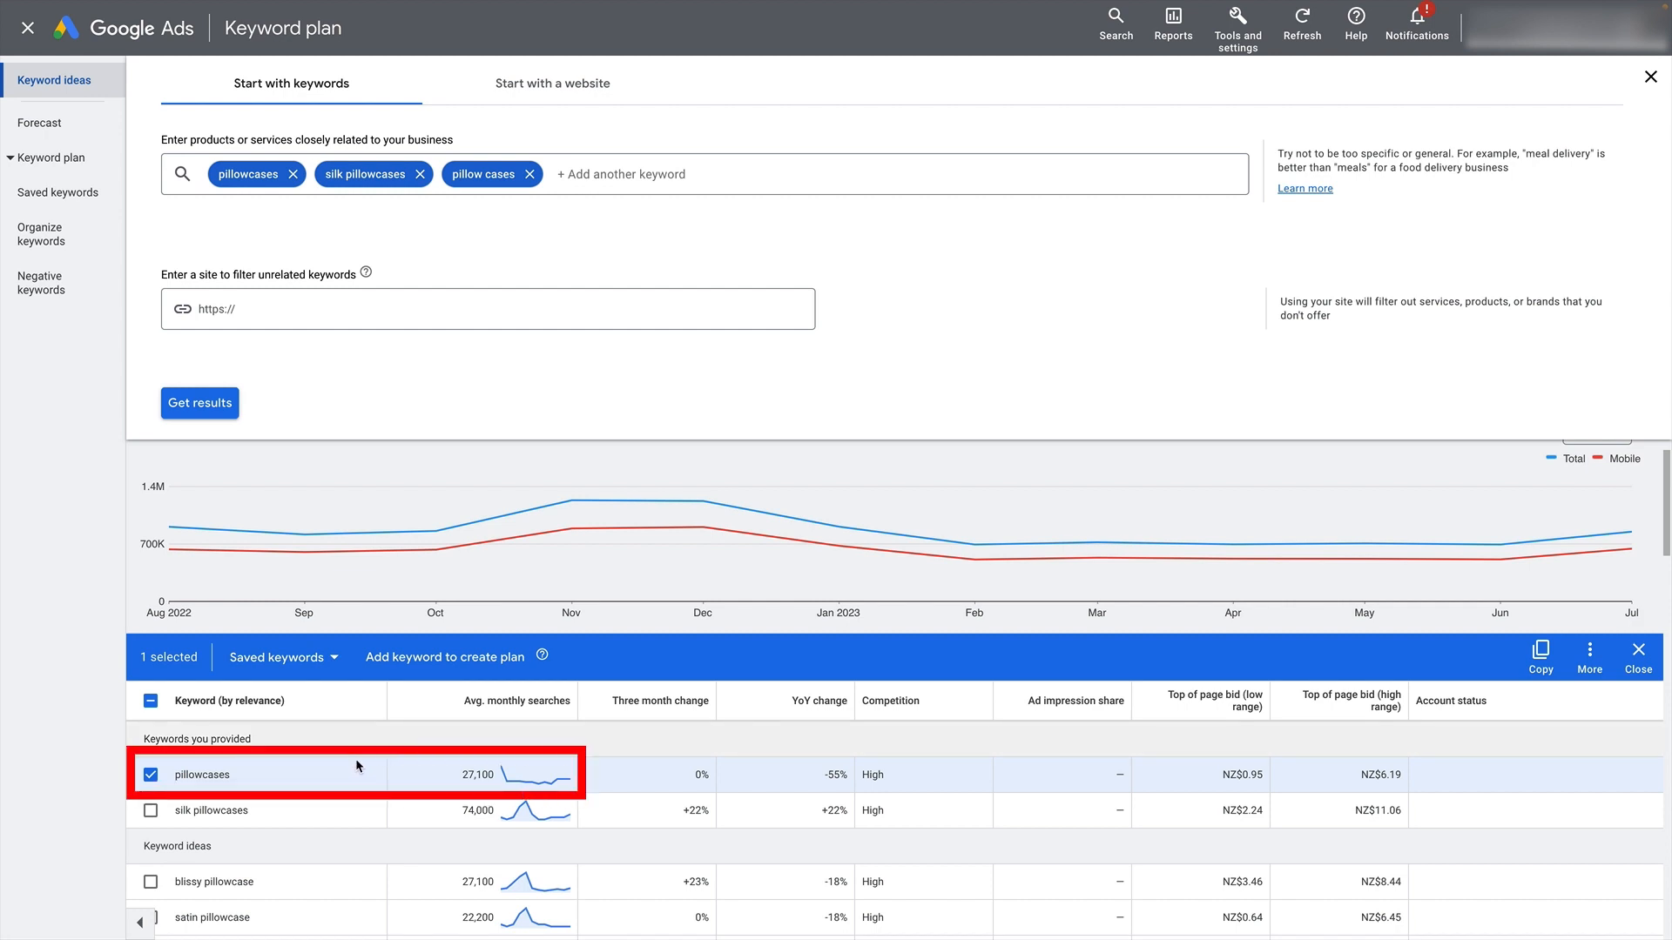
drag(461, 774, 493, 774)
click(150, 774)
- Select the provided keywords "pillowcases" and "silk pillowcases" in the results table
scroll(414, 578, down, 3)
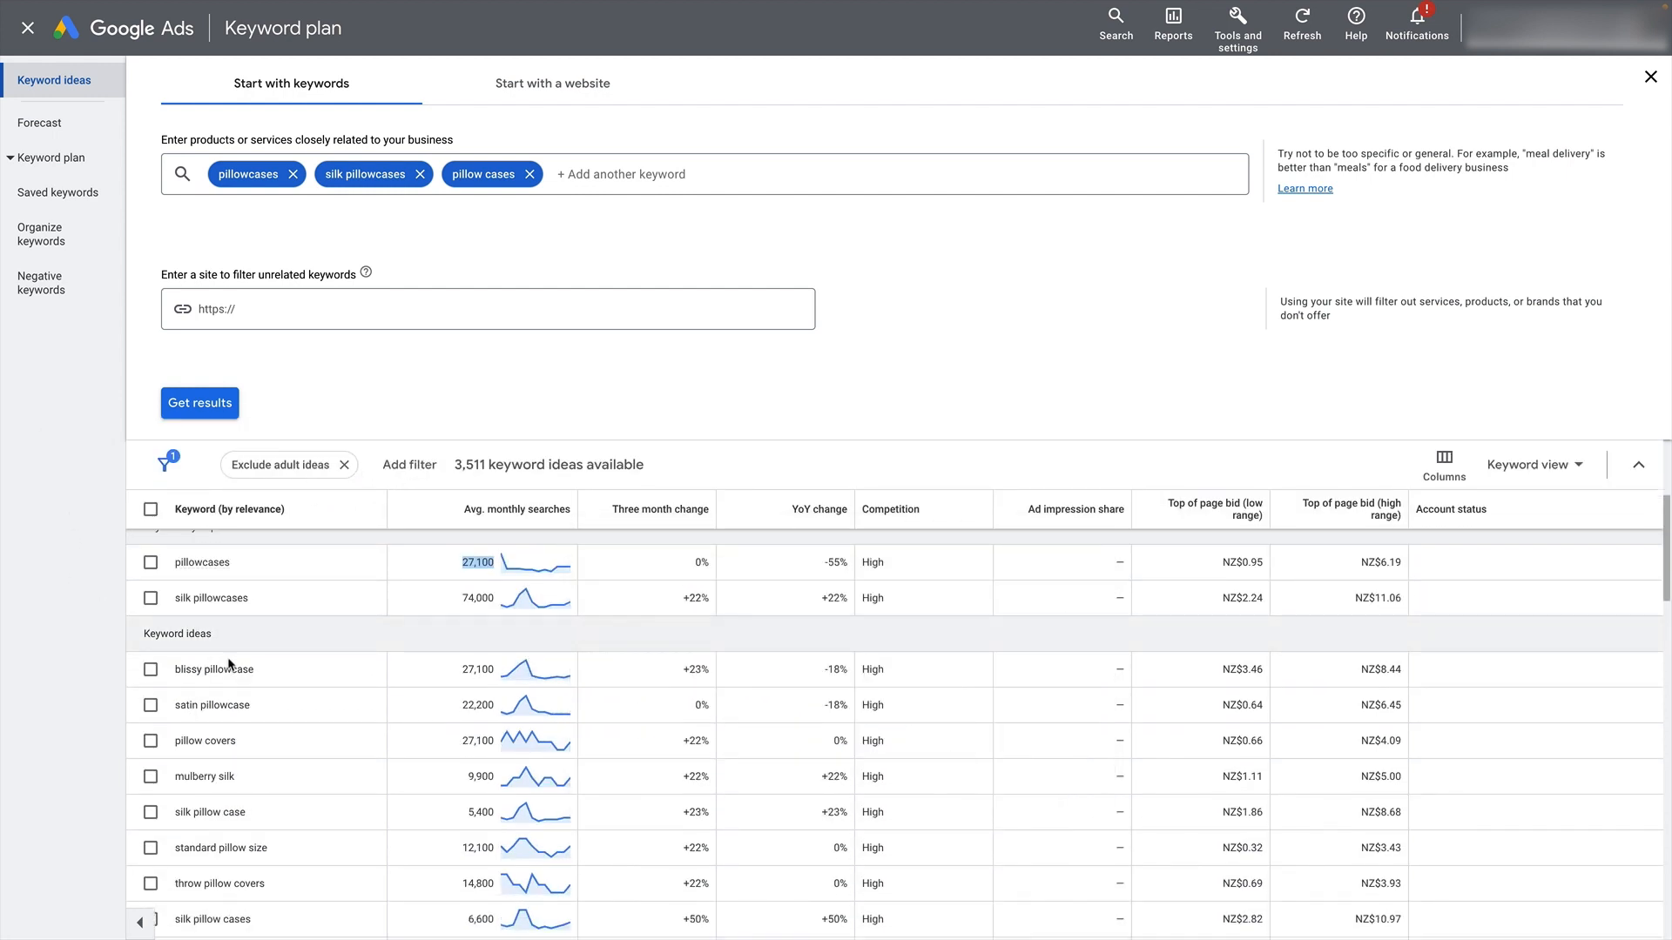
scroll(442, 630, down, 1)
scroll(442, 629, up, 2)
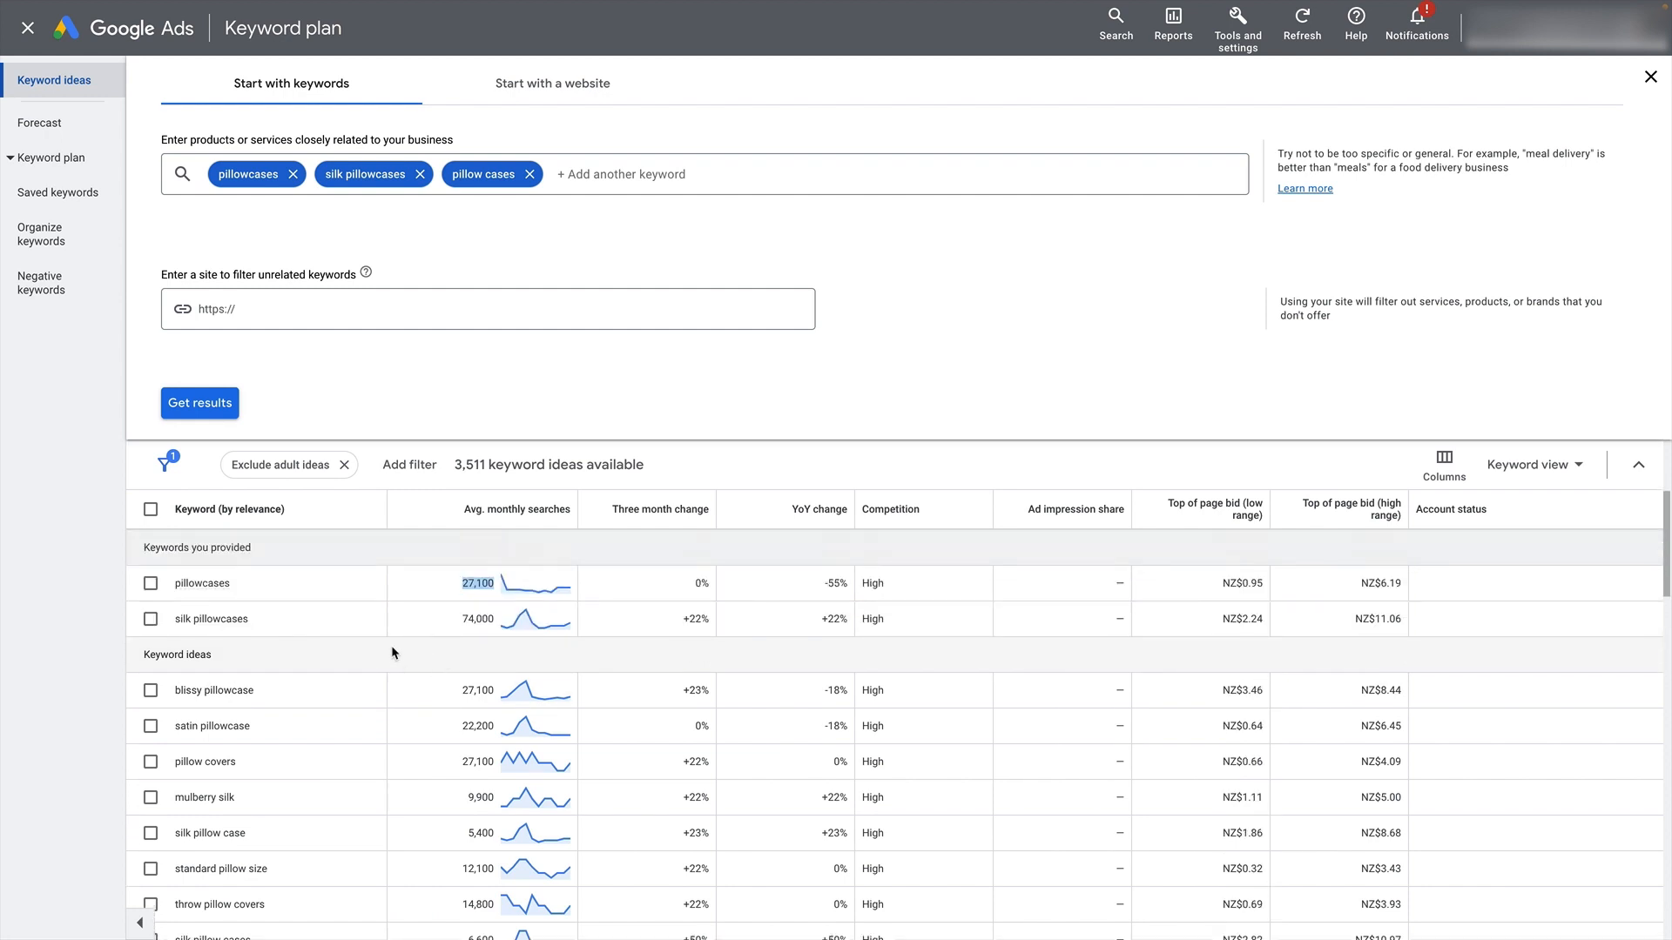
click(150, 583)
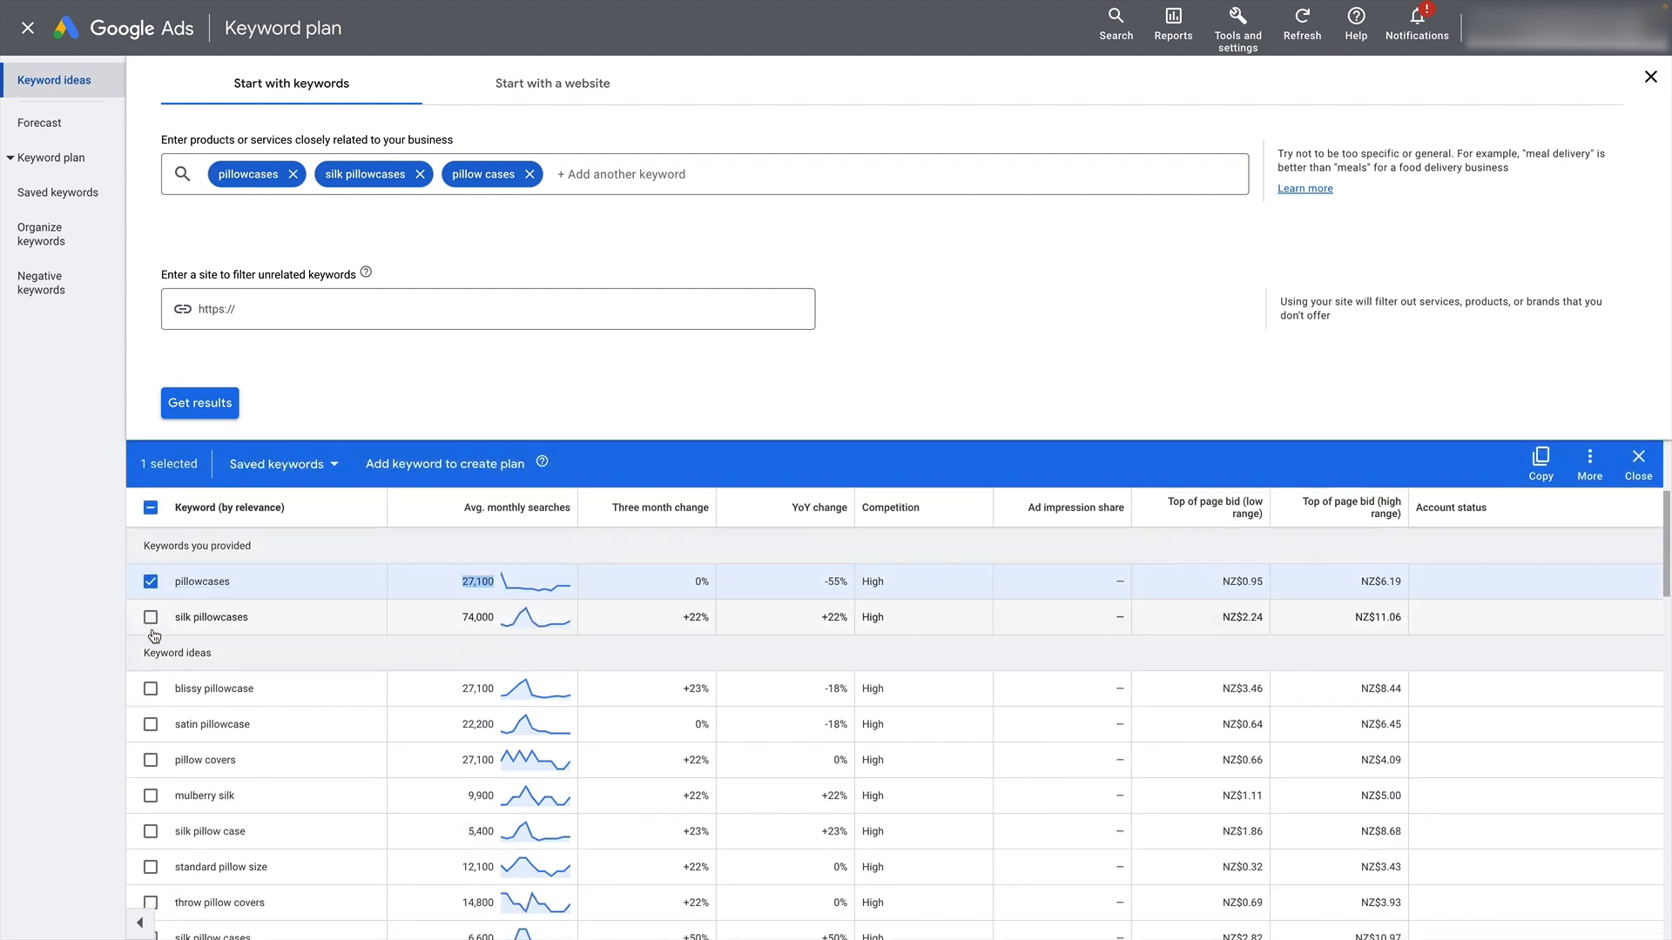
click(151, 619)
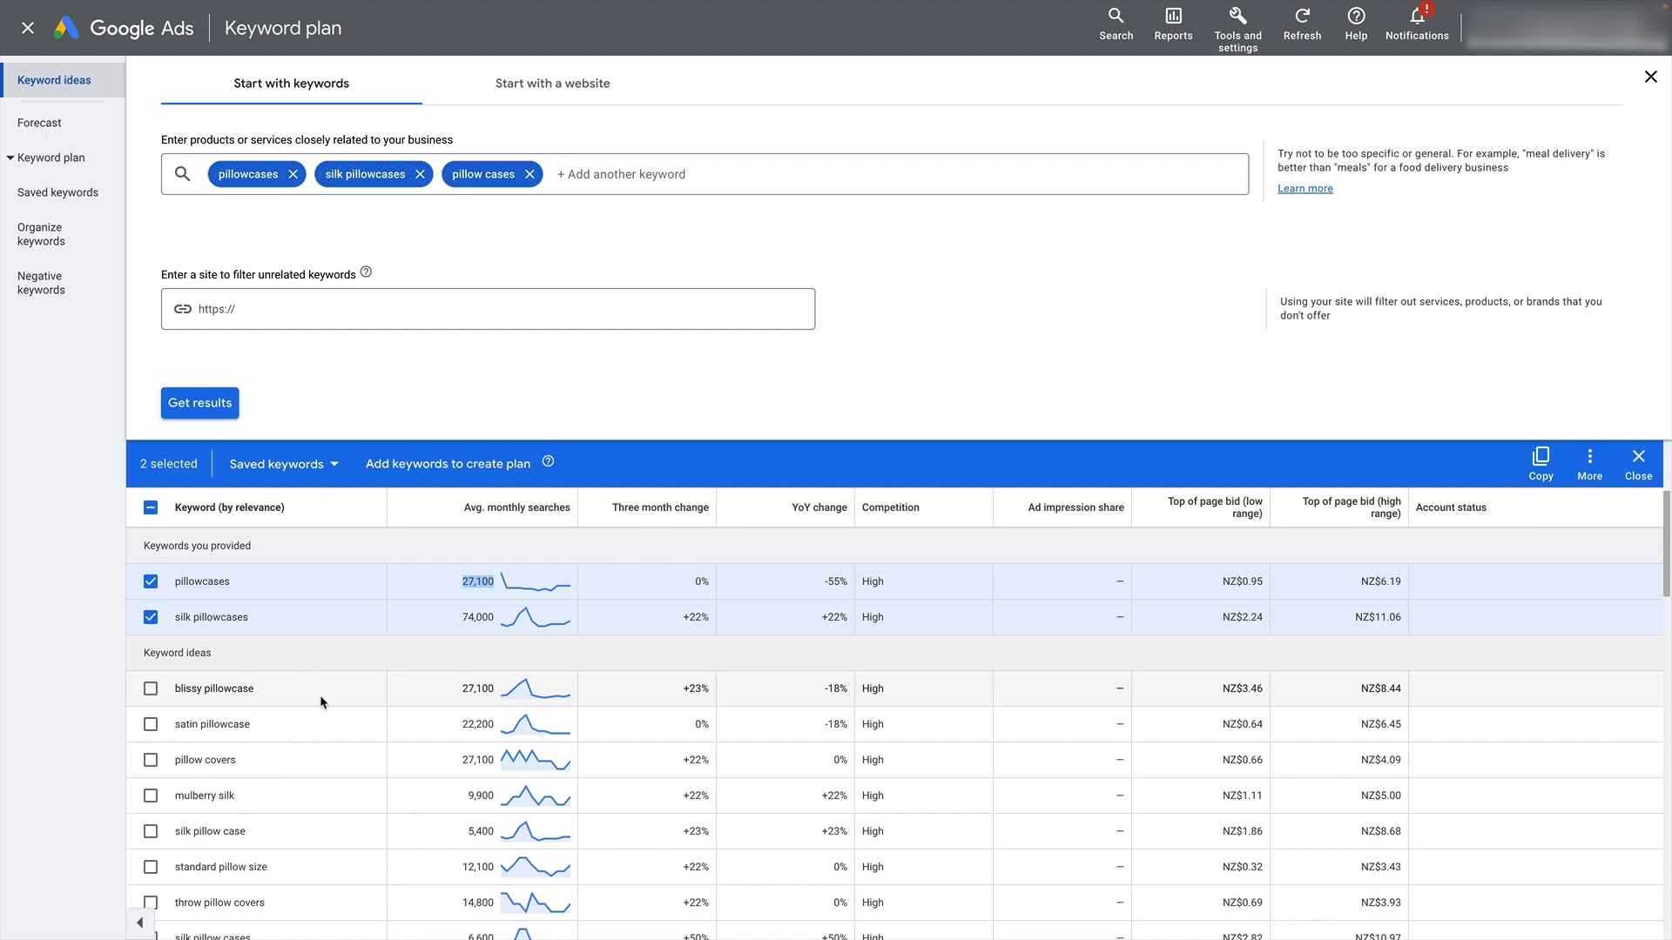
- Select the keyword ideas "satin pillowcase", "pillow covers", "mulberry silk" and "silk pillow case" in the results table
scroll(321, 695, down, 1)
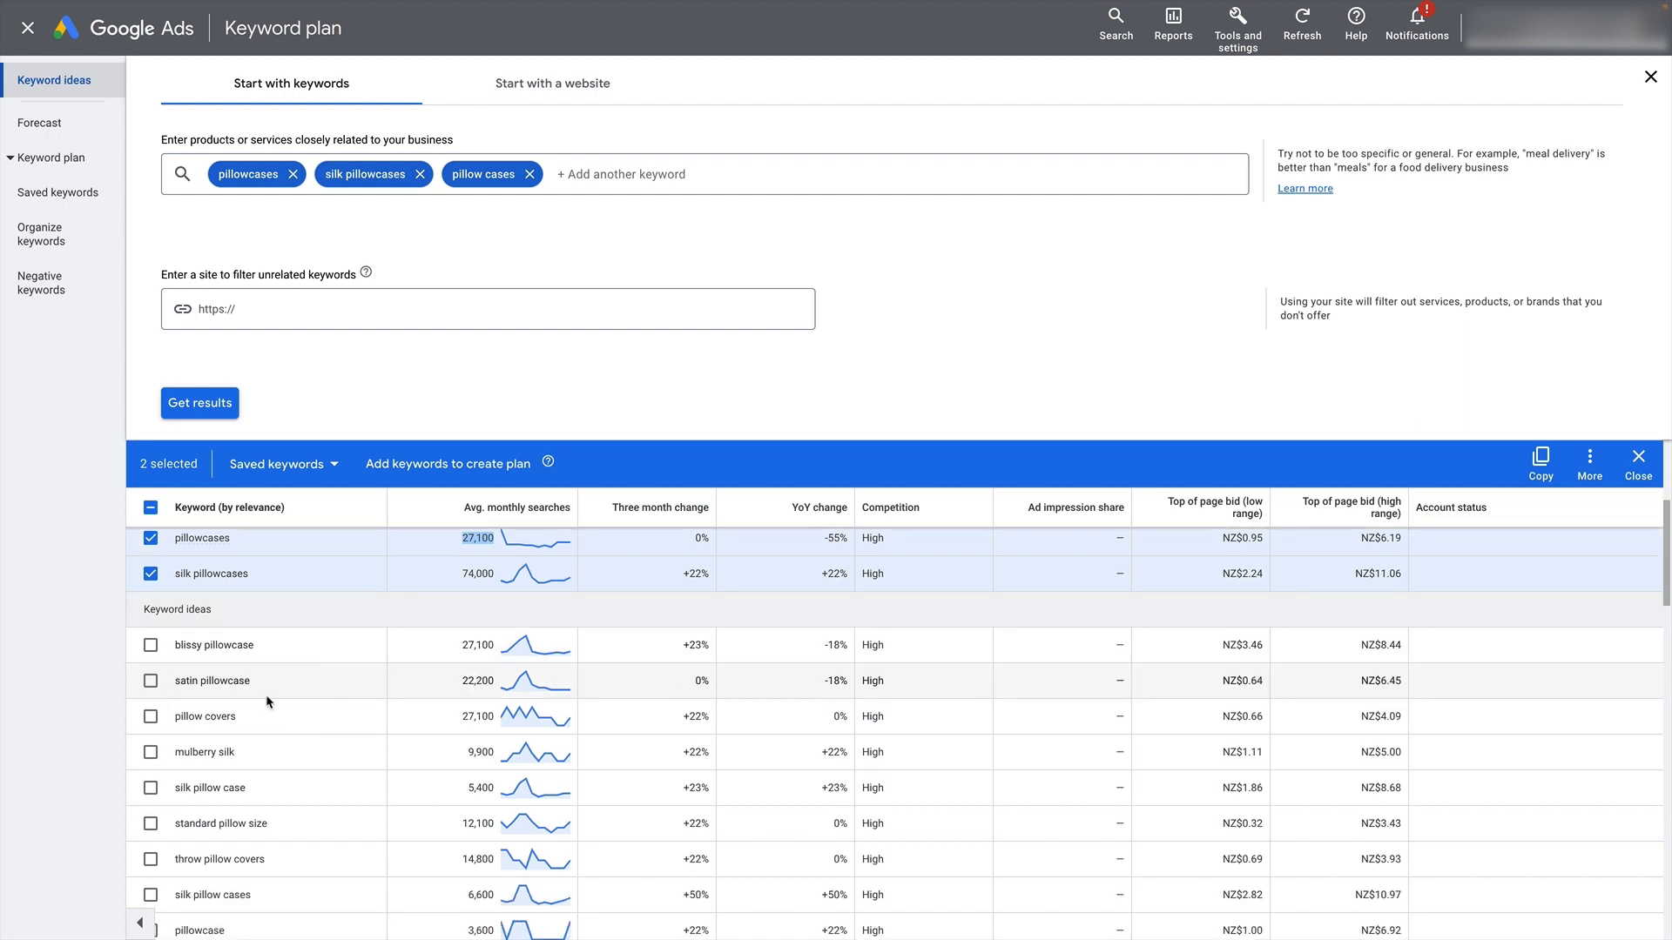
click(151, 683)
click(151, 717)
click(151, 753)
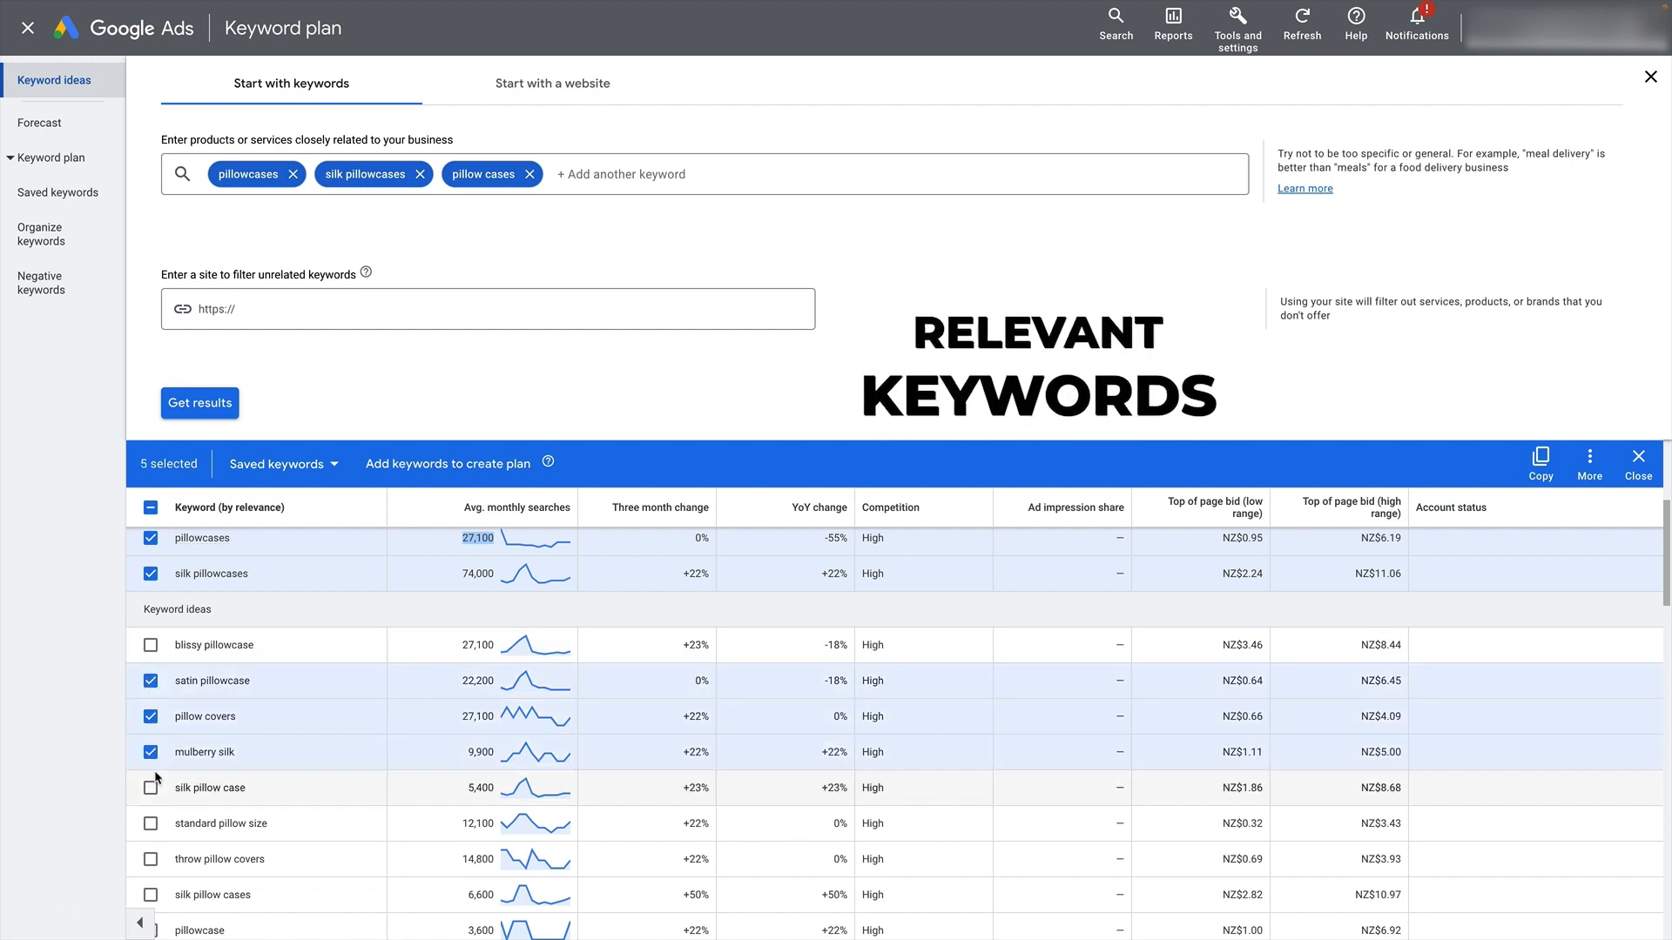
click(151, 787)
scroll(327, 776, down, 1)
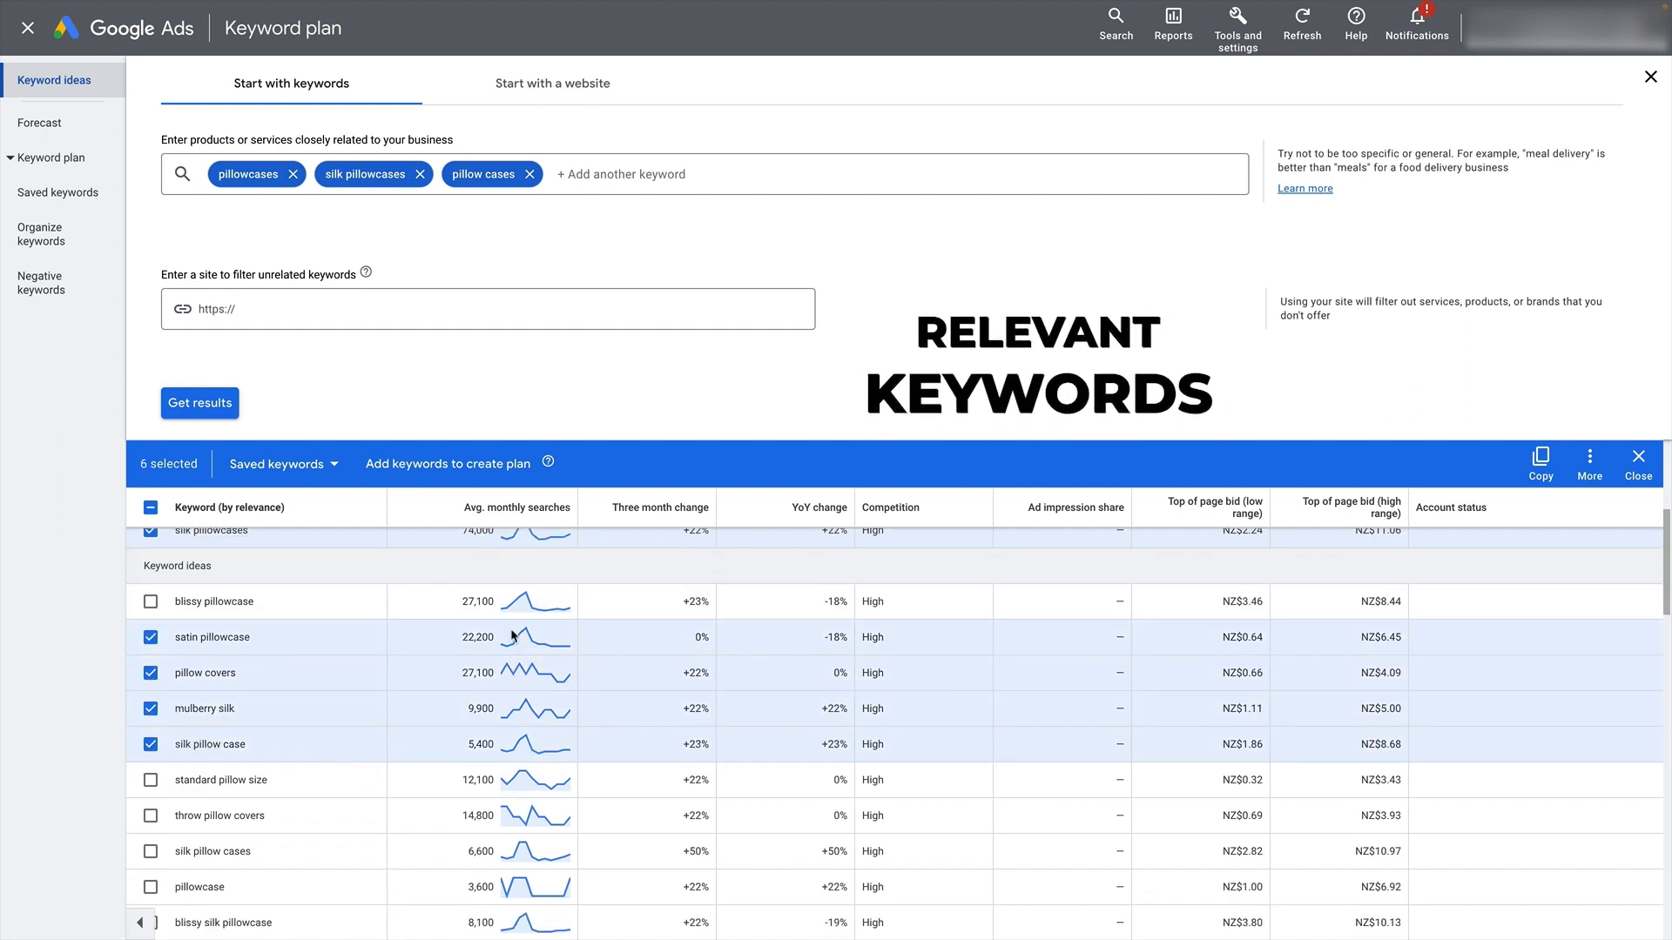
- Also select "standard pillow size", "throw pillow covers", "silk pillow cases", "pillowcase" and "blissy silk pillowcase" among the keyword ideas
mouse_move(453, 515)
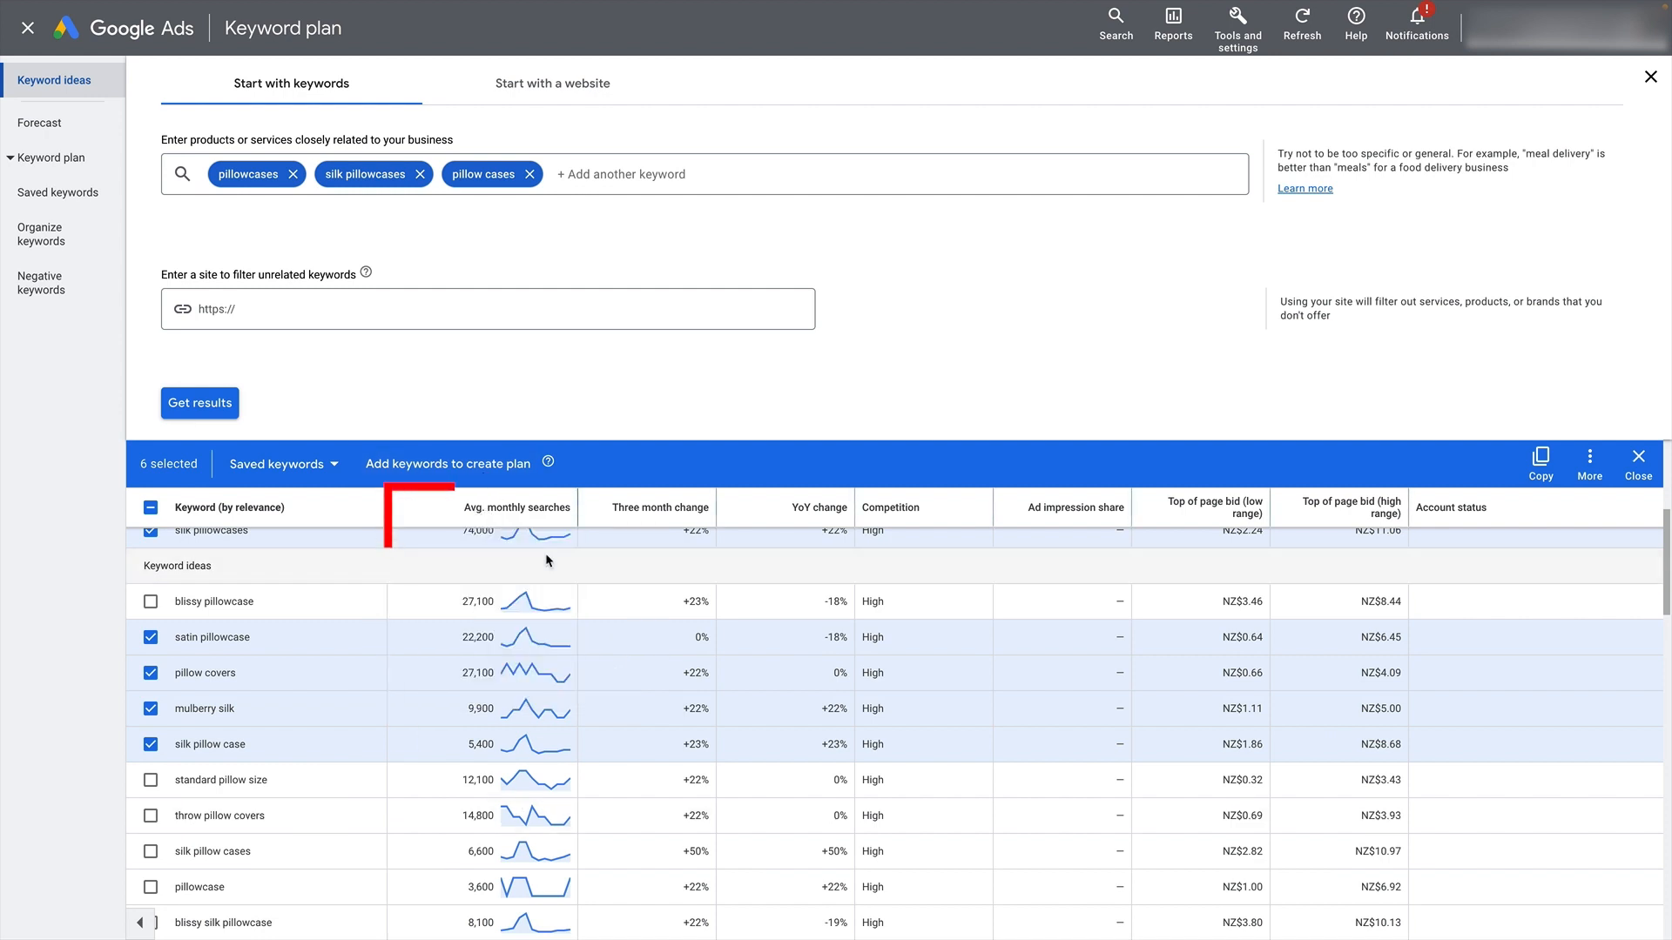
scroll(552, 609, down, 2)
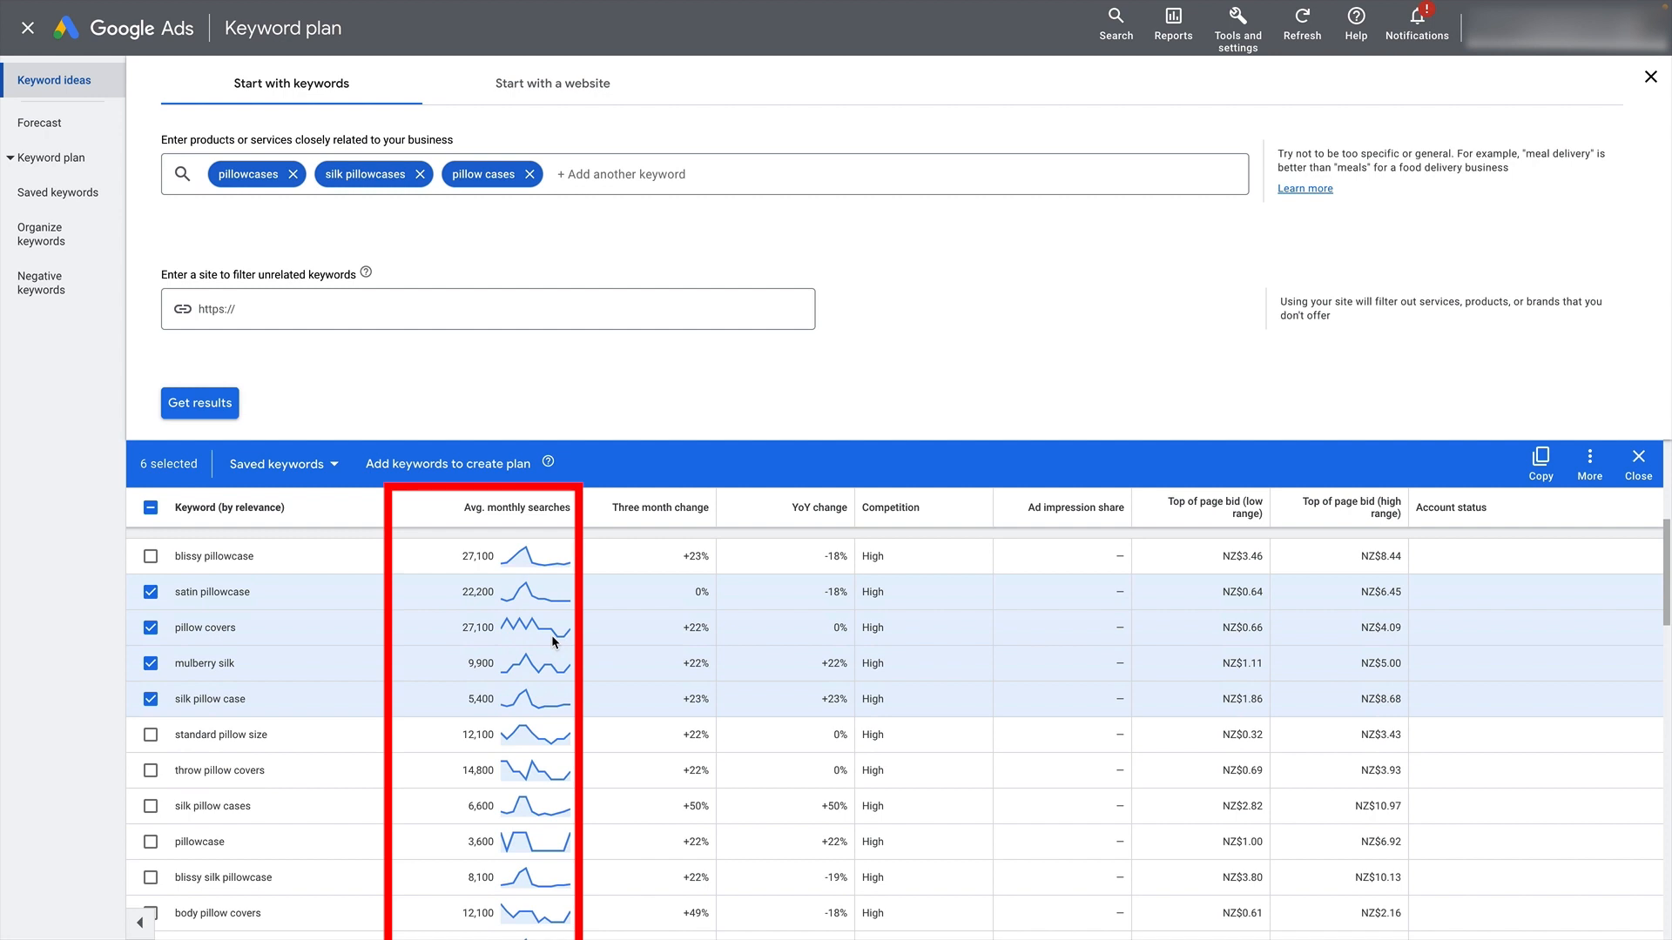
click(151, 690)
click(151, 725)
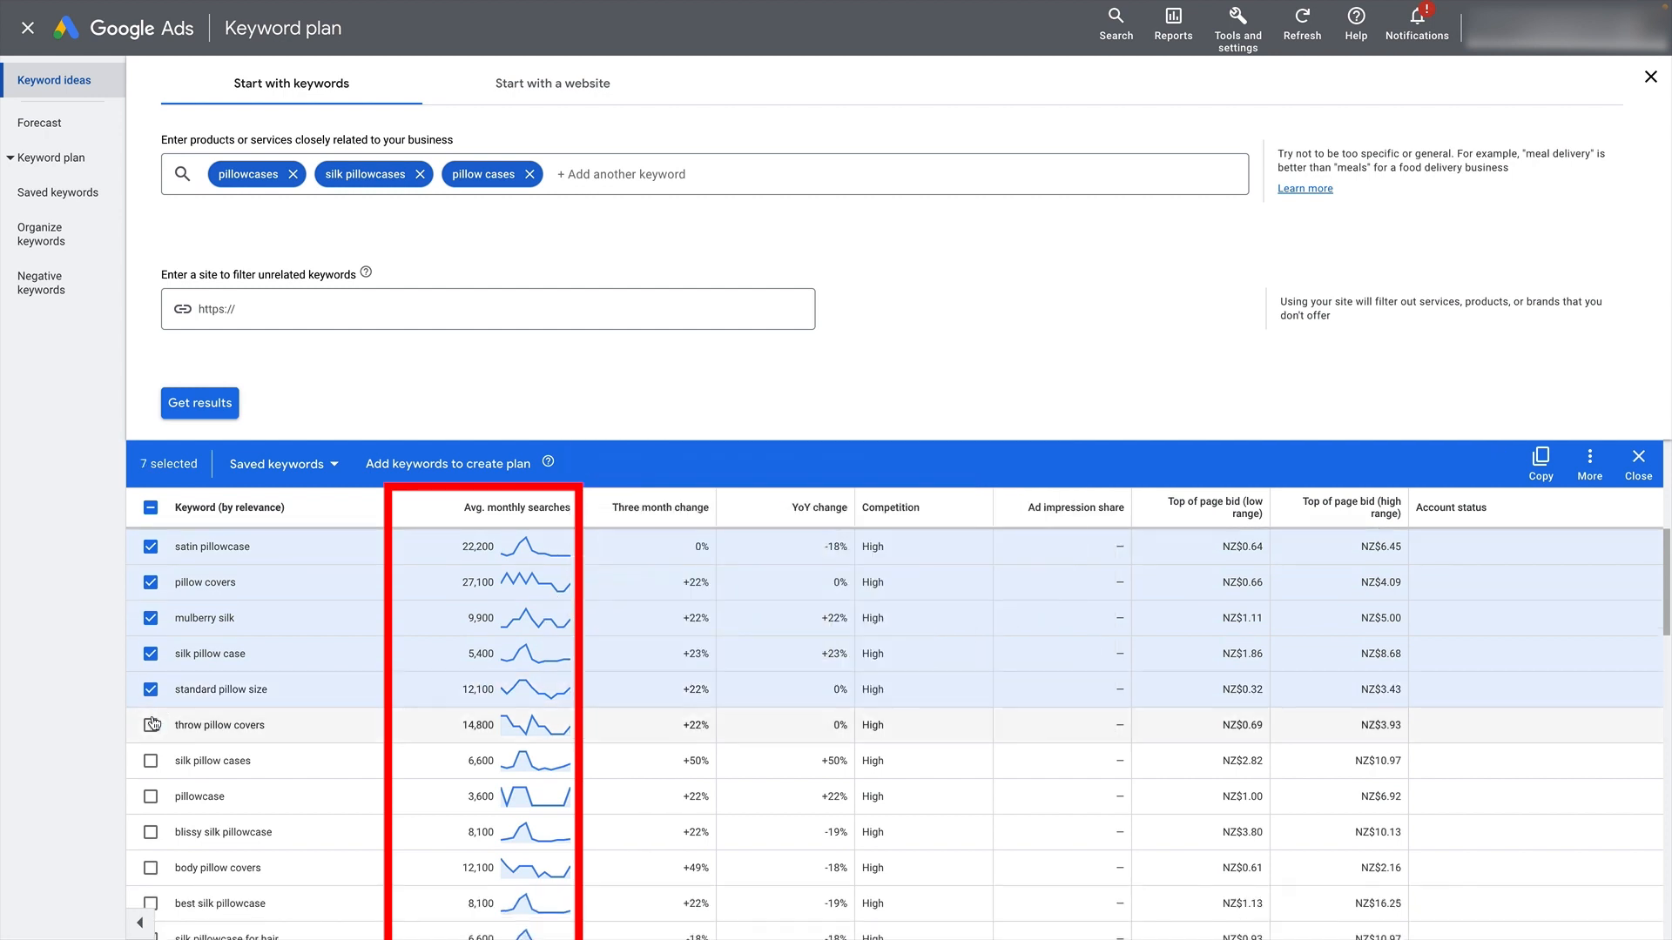
click(151, 761)
click(151, 797)
click(151, 832)
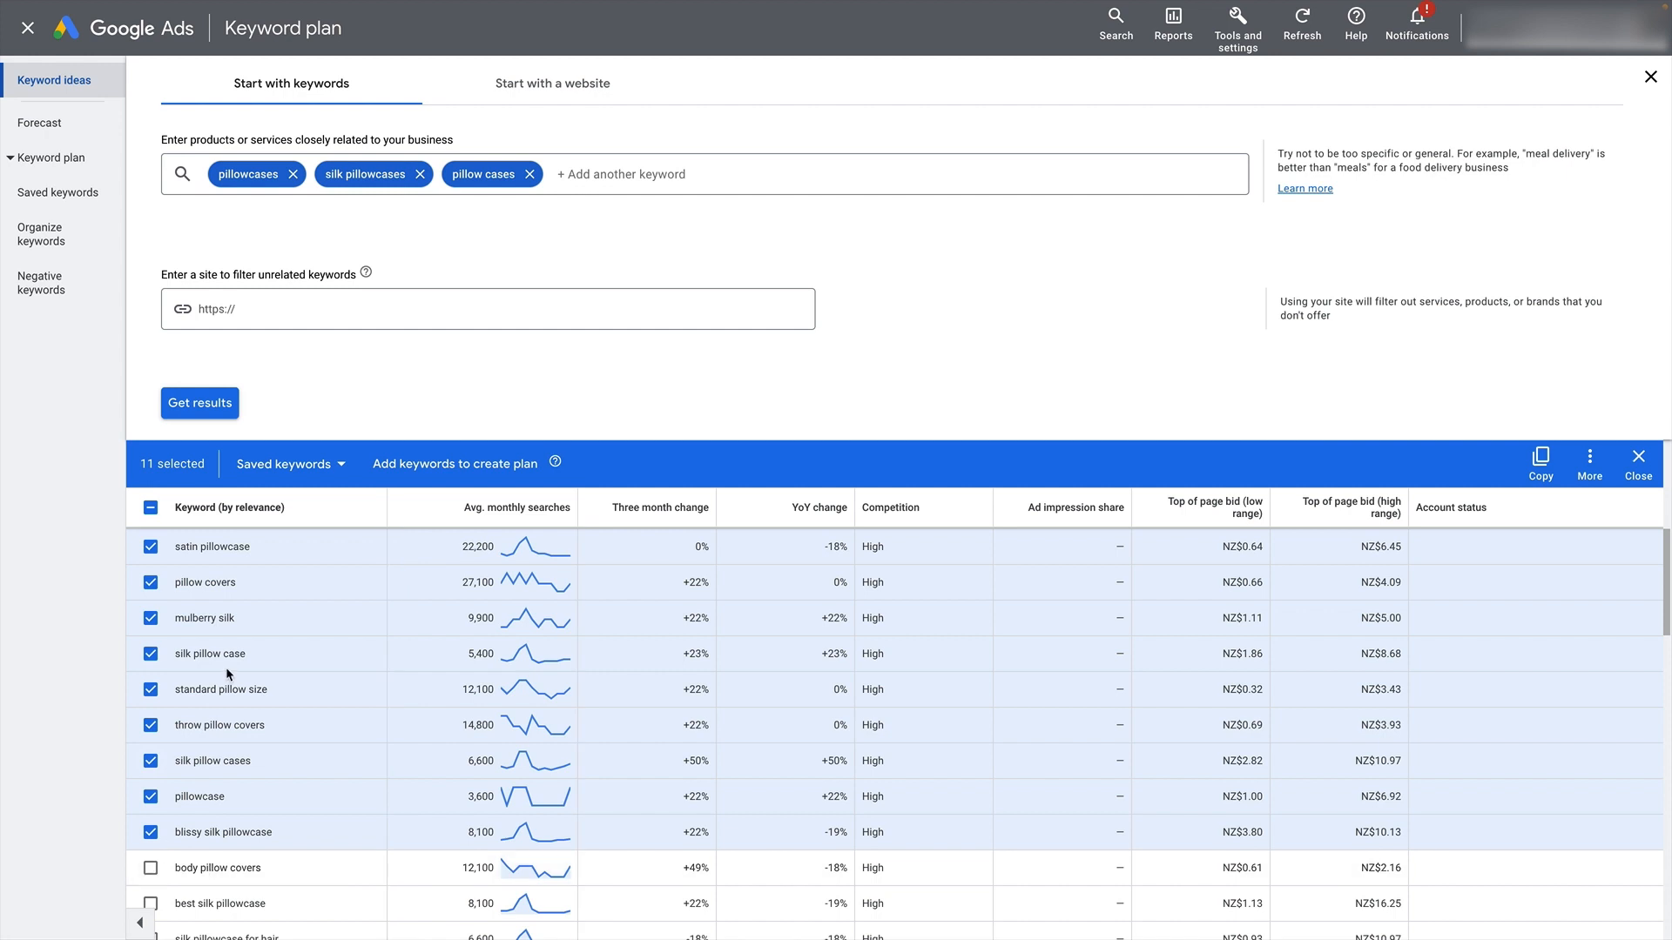
- Select every available keyword in the full results, beyond those on the current page, and add them to the plan
scroll(159, 827, up, 3)
click(153, 743)
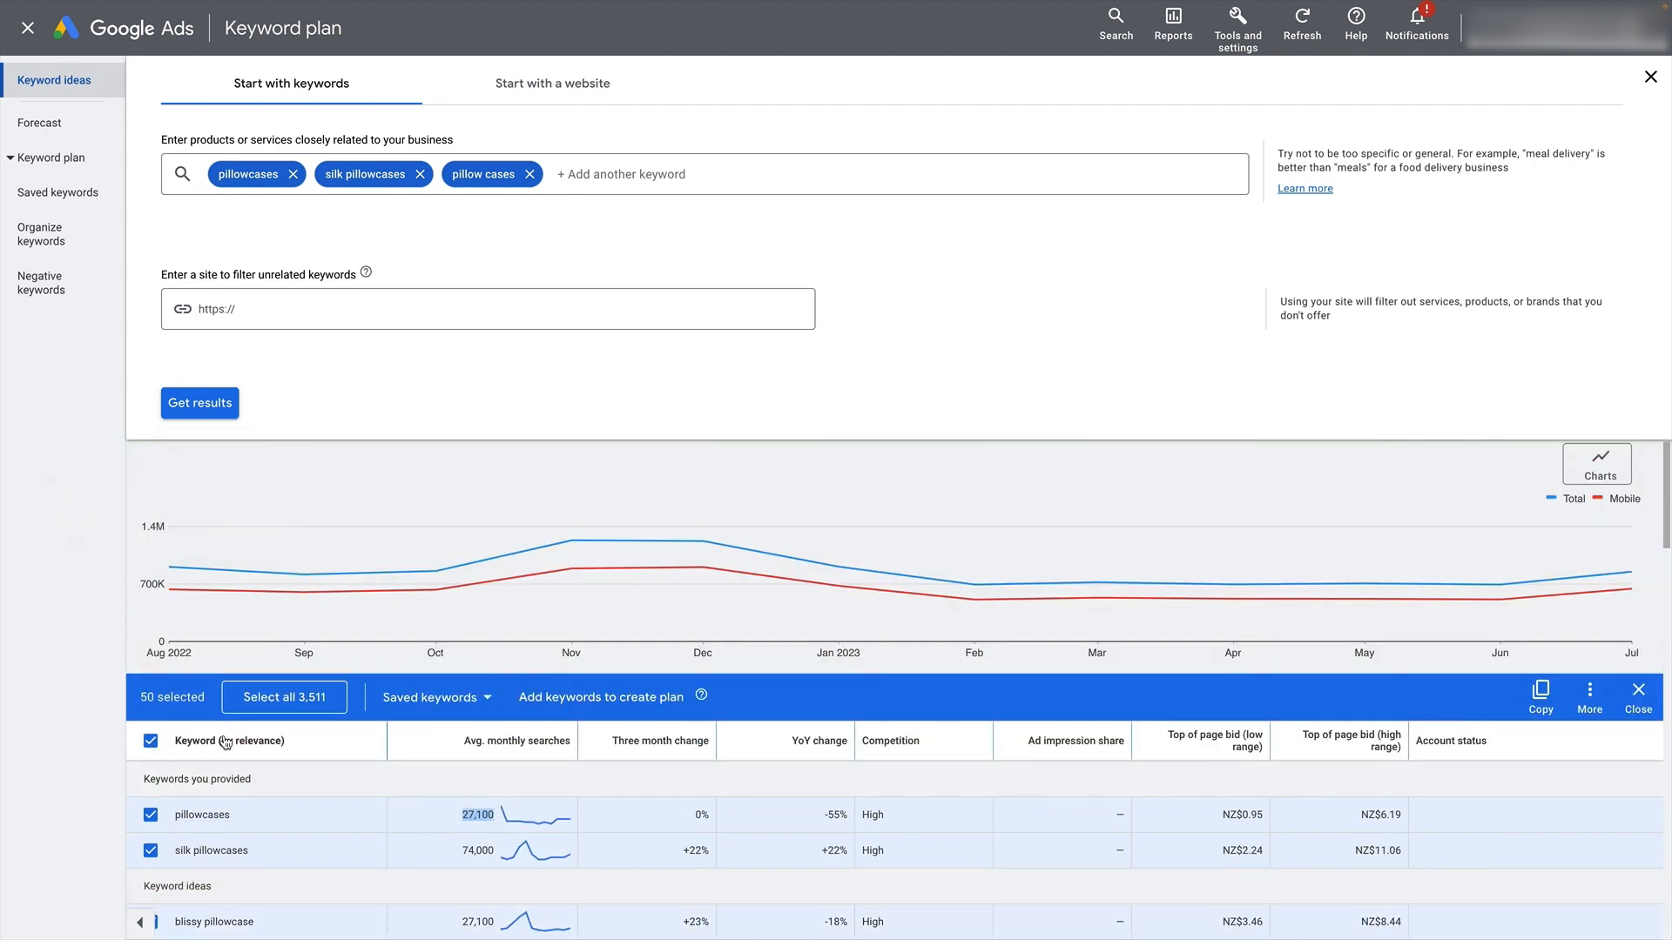
click(226, 697)
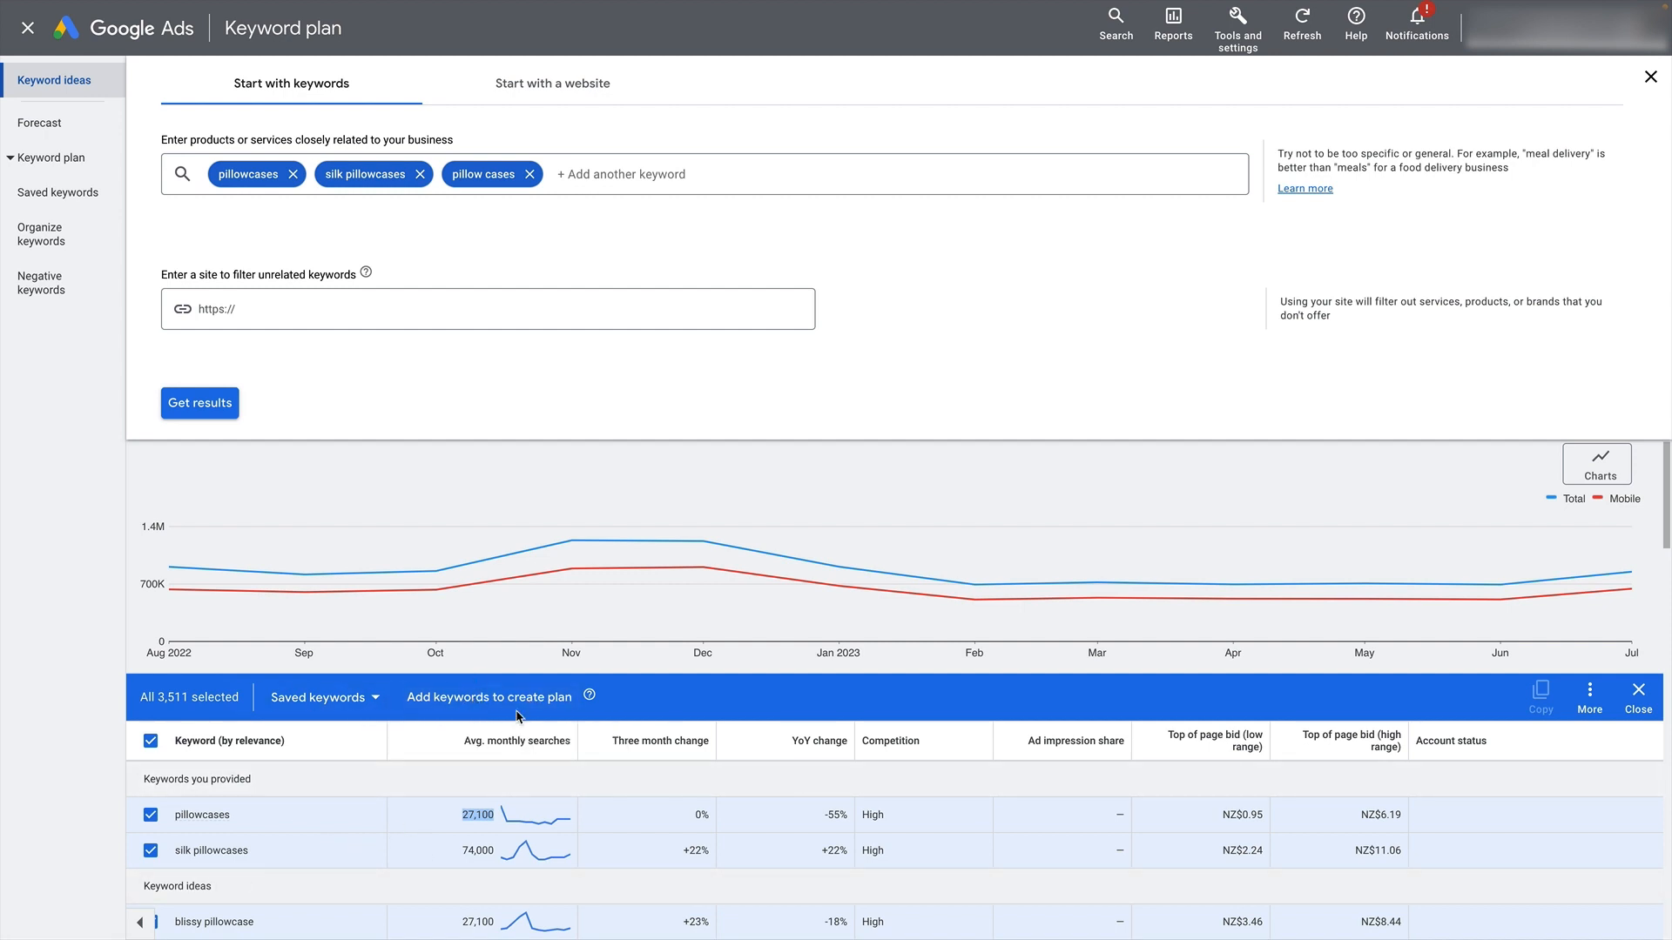
click(519, 706)
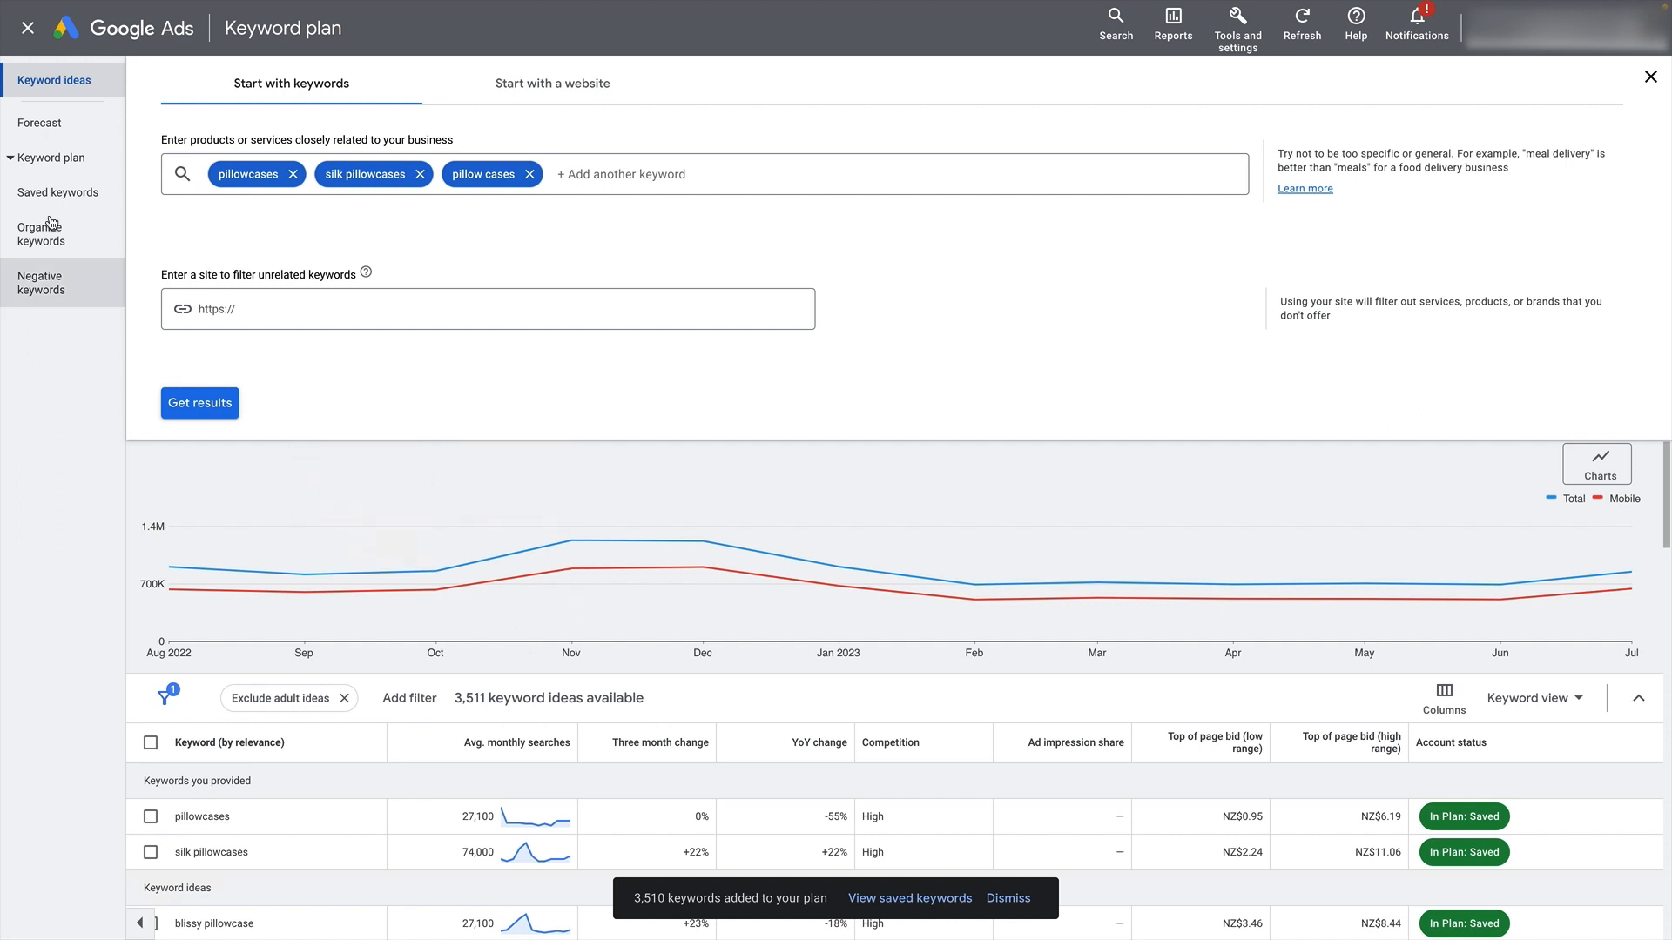
- Generate the plan's forecast using all saved keywords
click(44, 123)
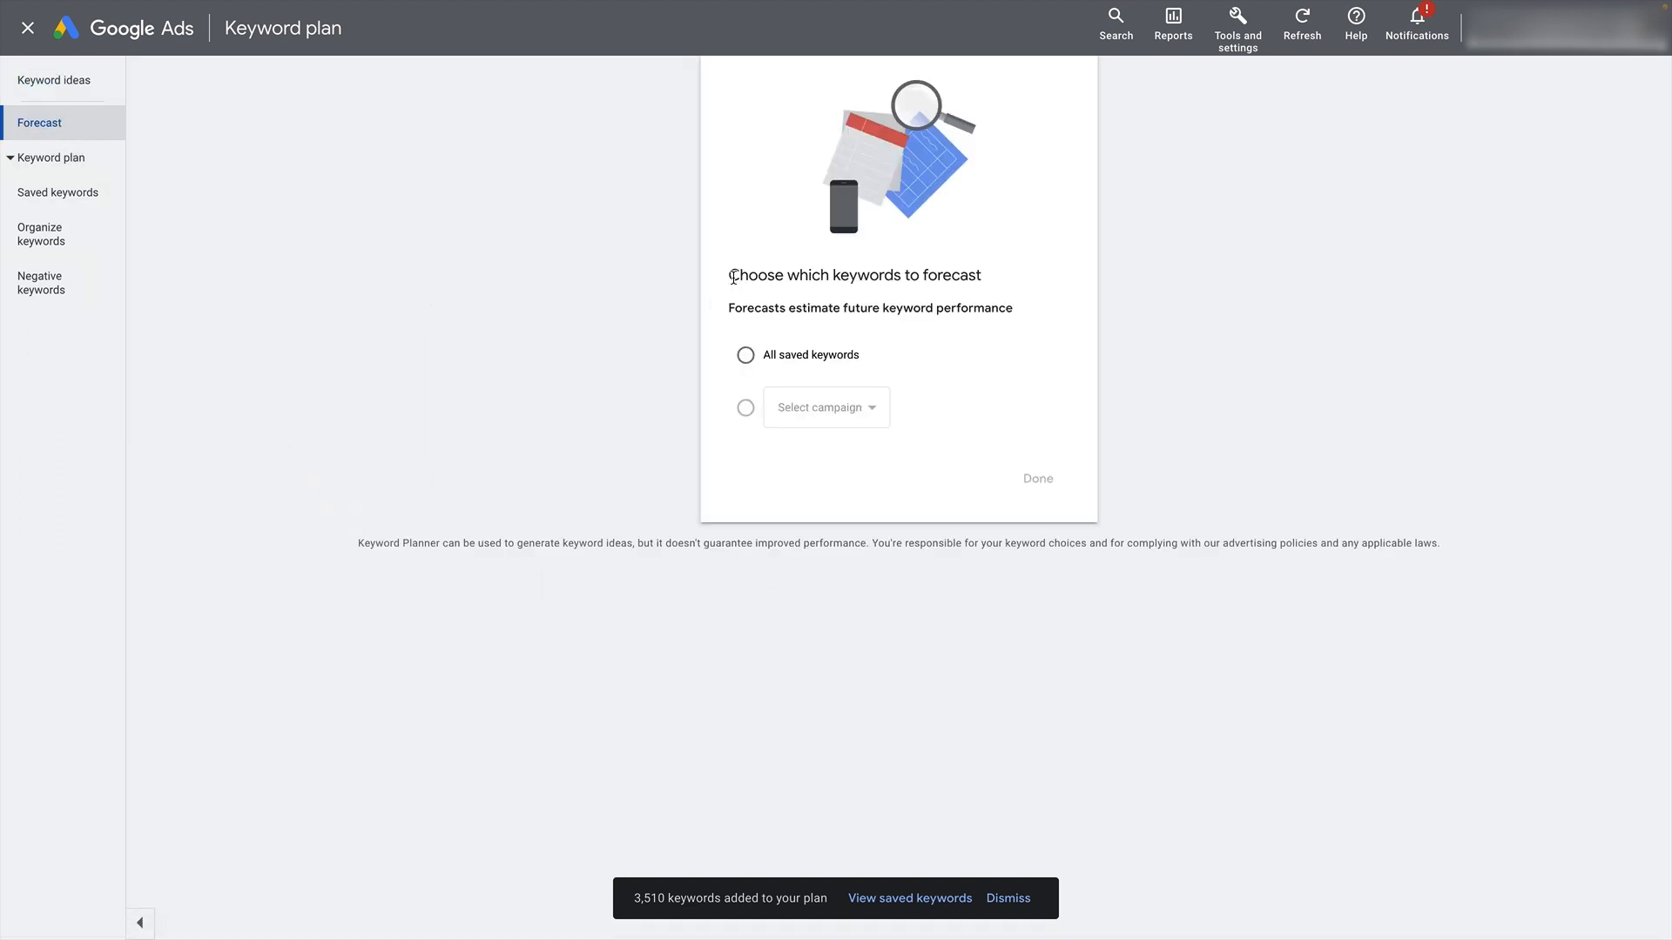
click(746, 356)
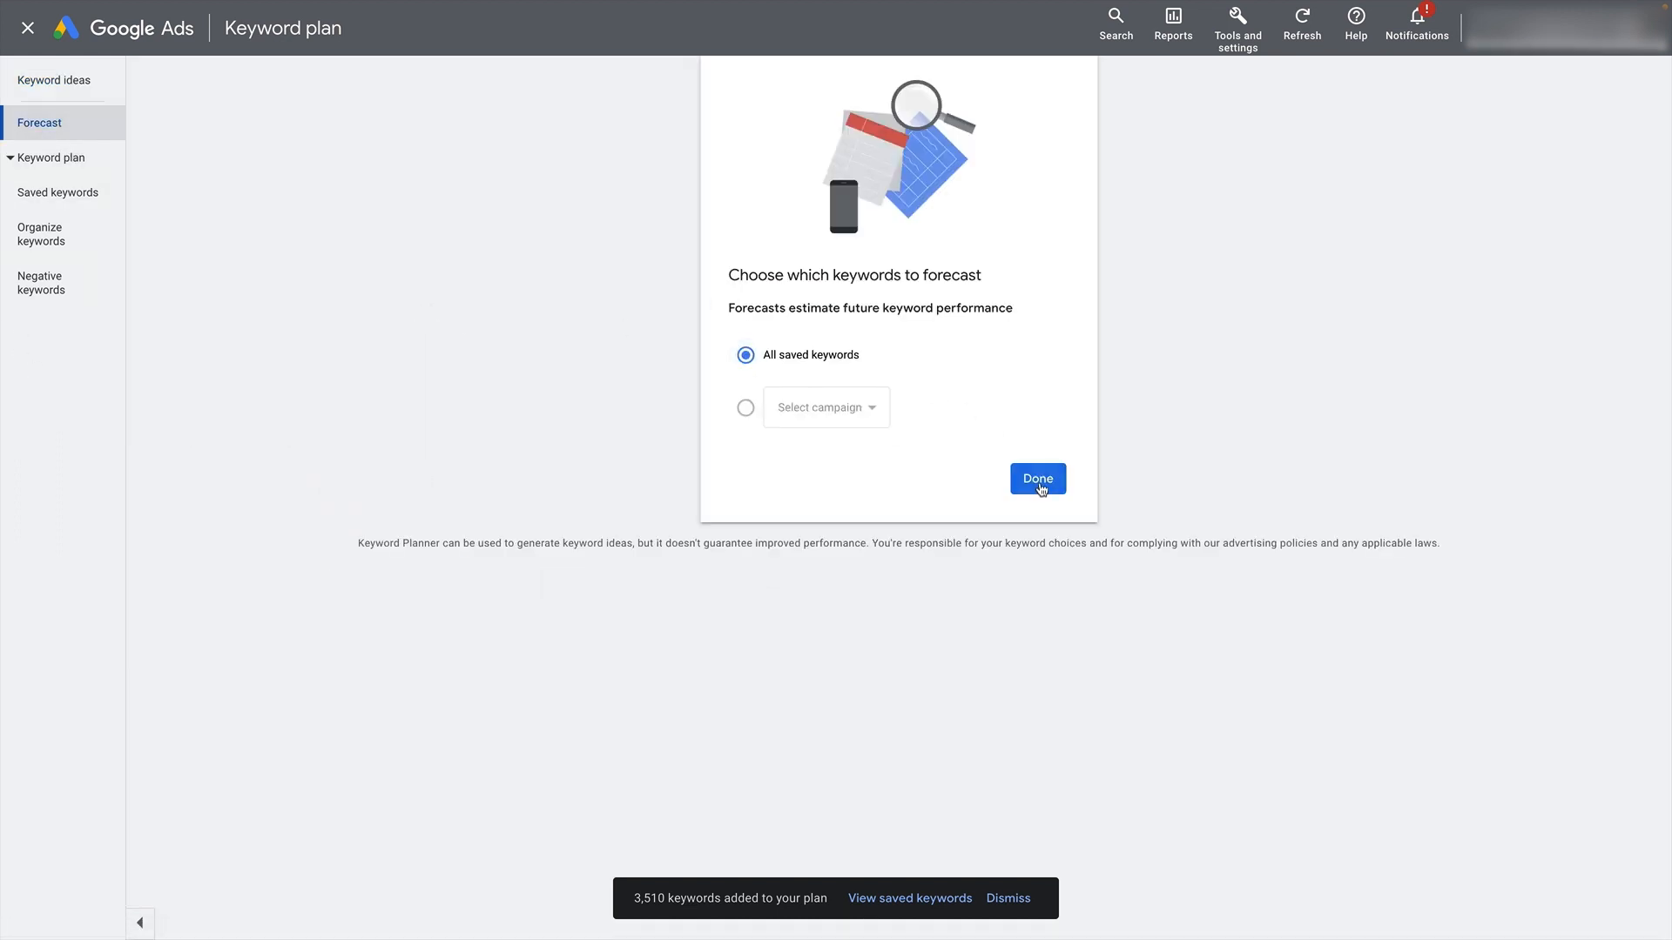
click(1038, 479)
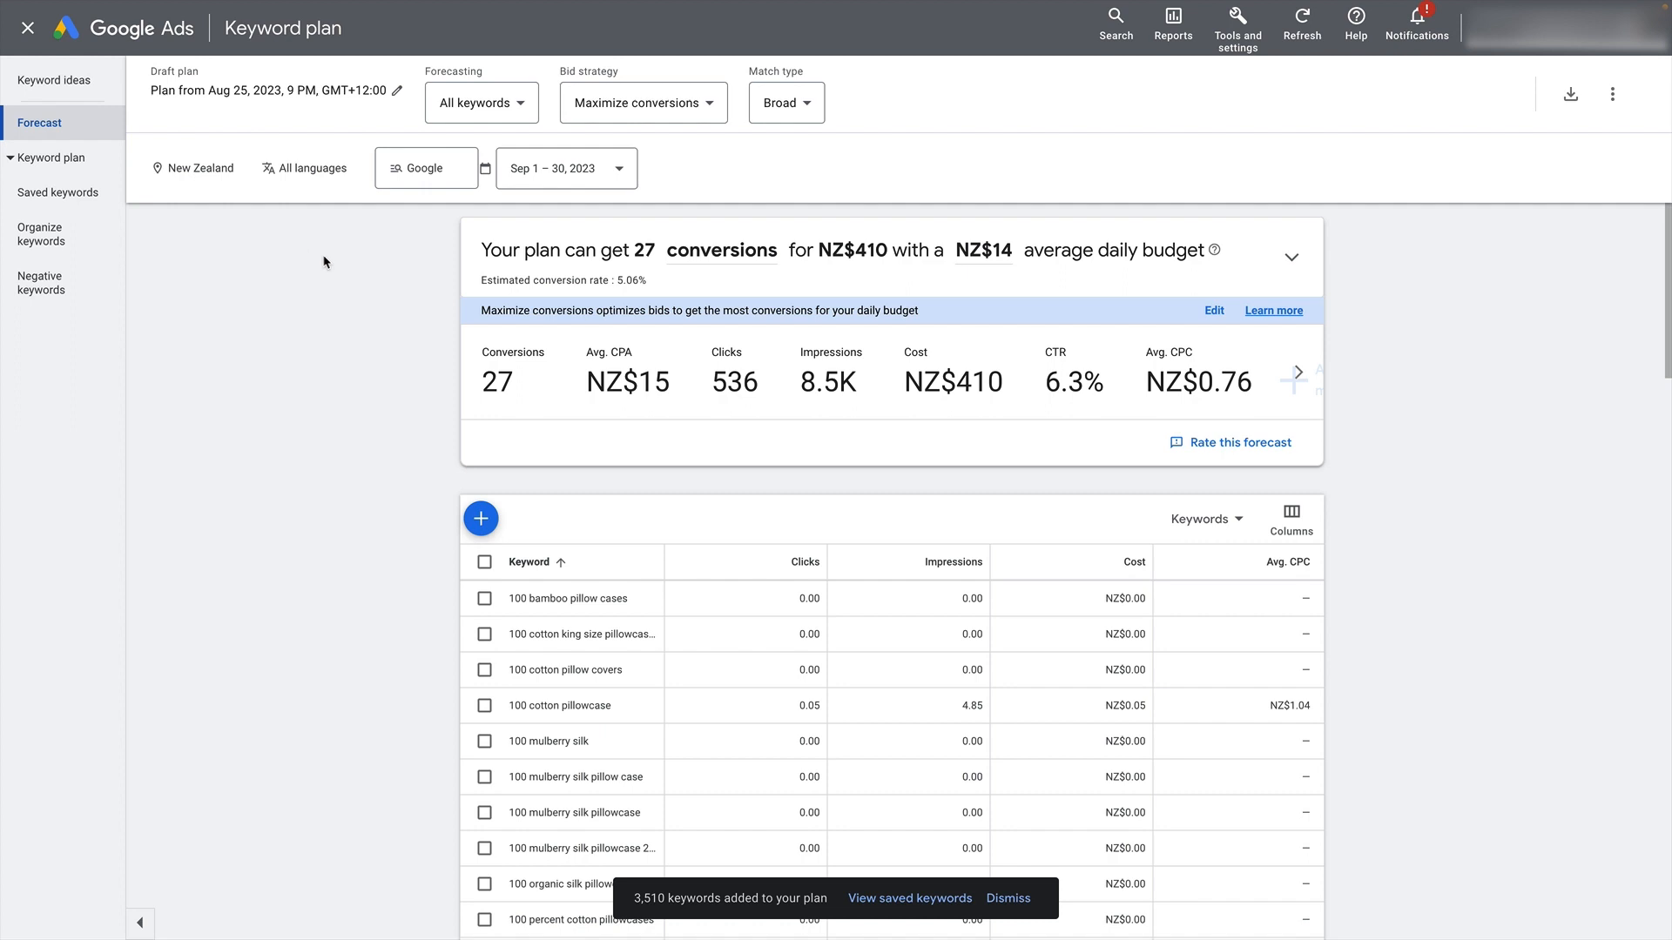
double_click(347, 350)
- Change the forecast's targeted location to United States, removing New Zealand, and save it
click(202, 172)
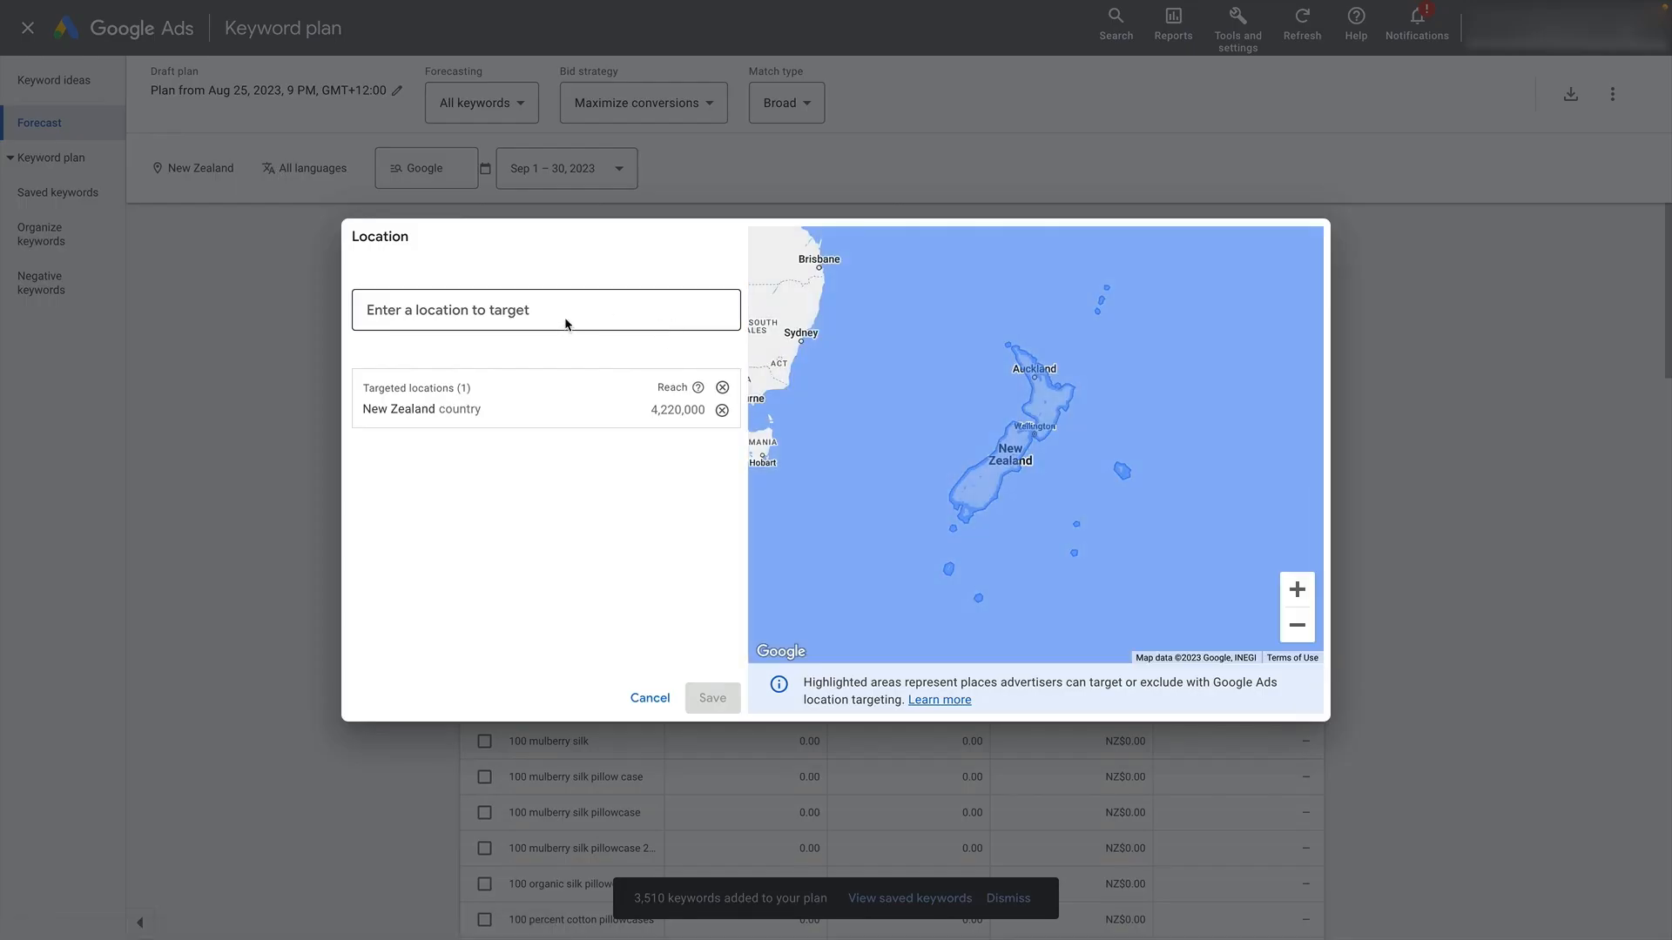
text(united)
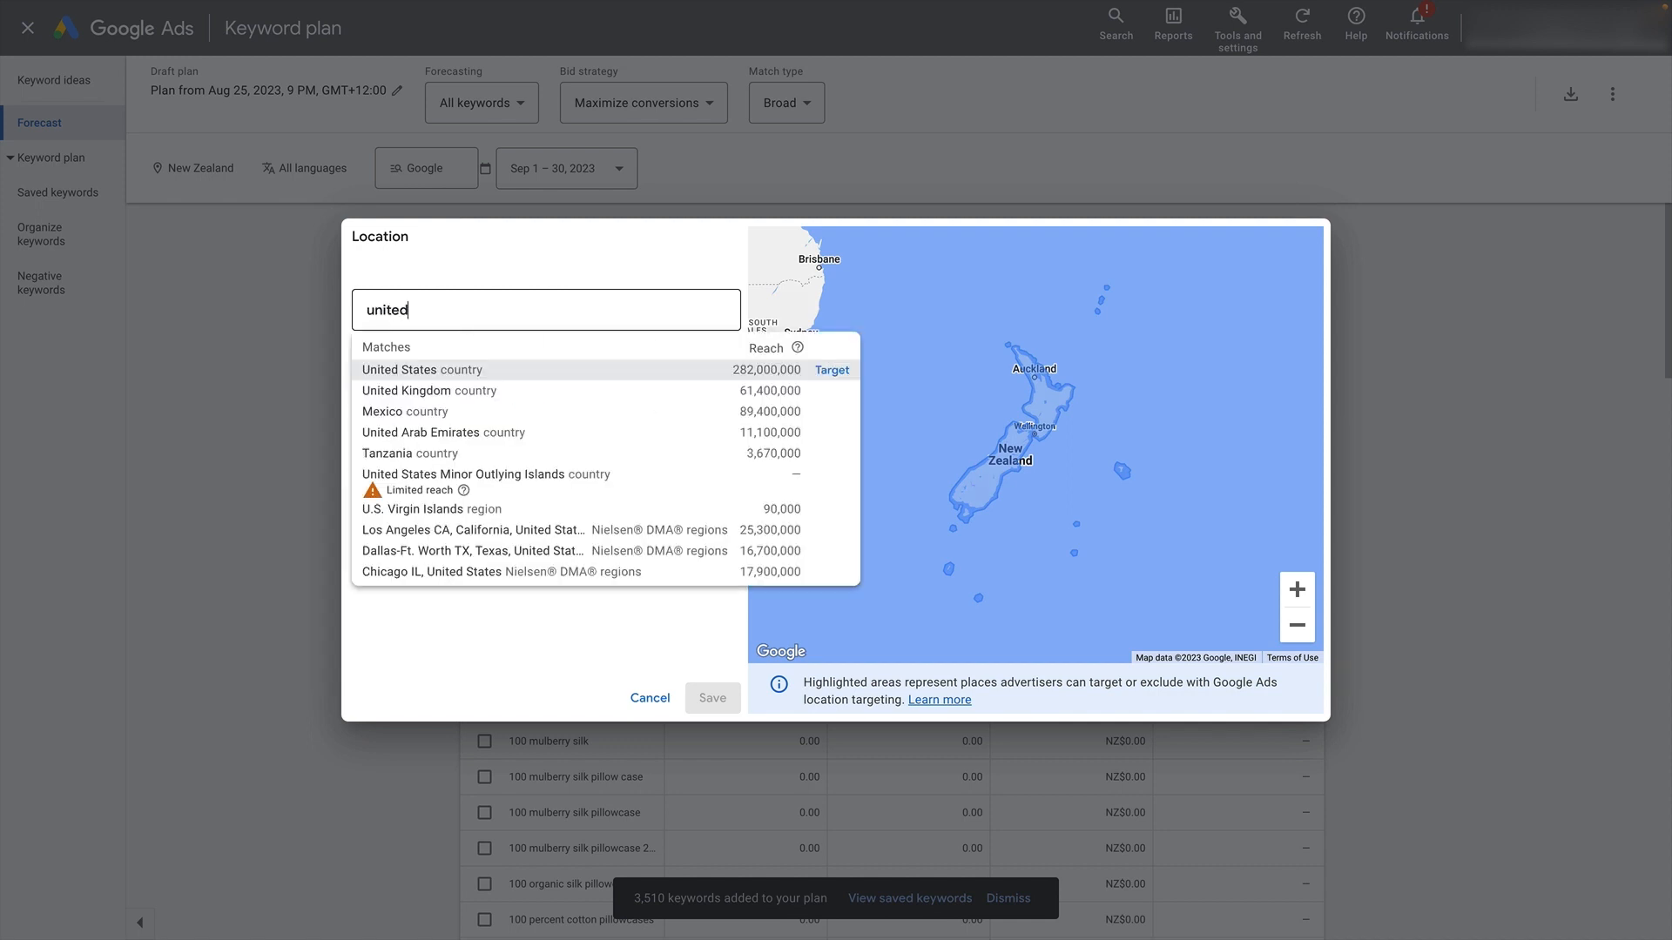
key(Return)
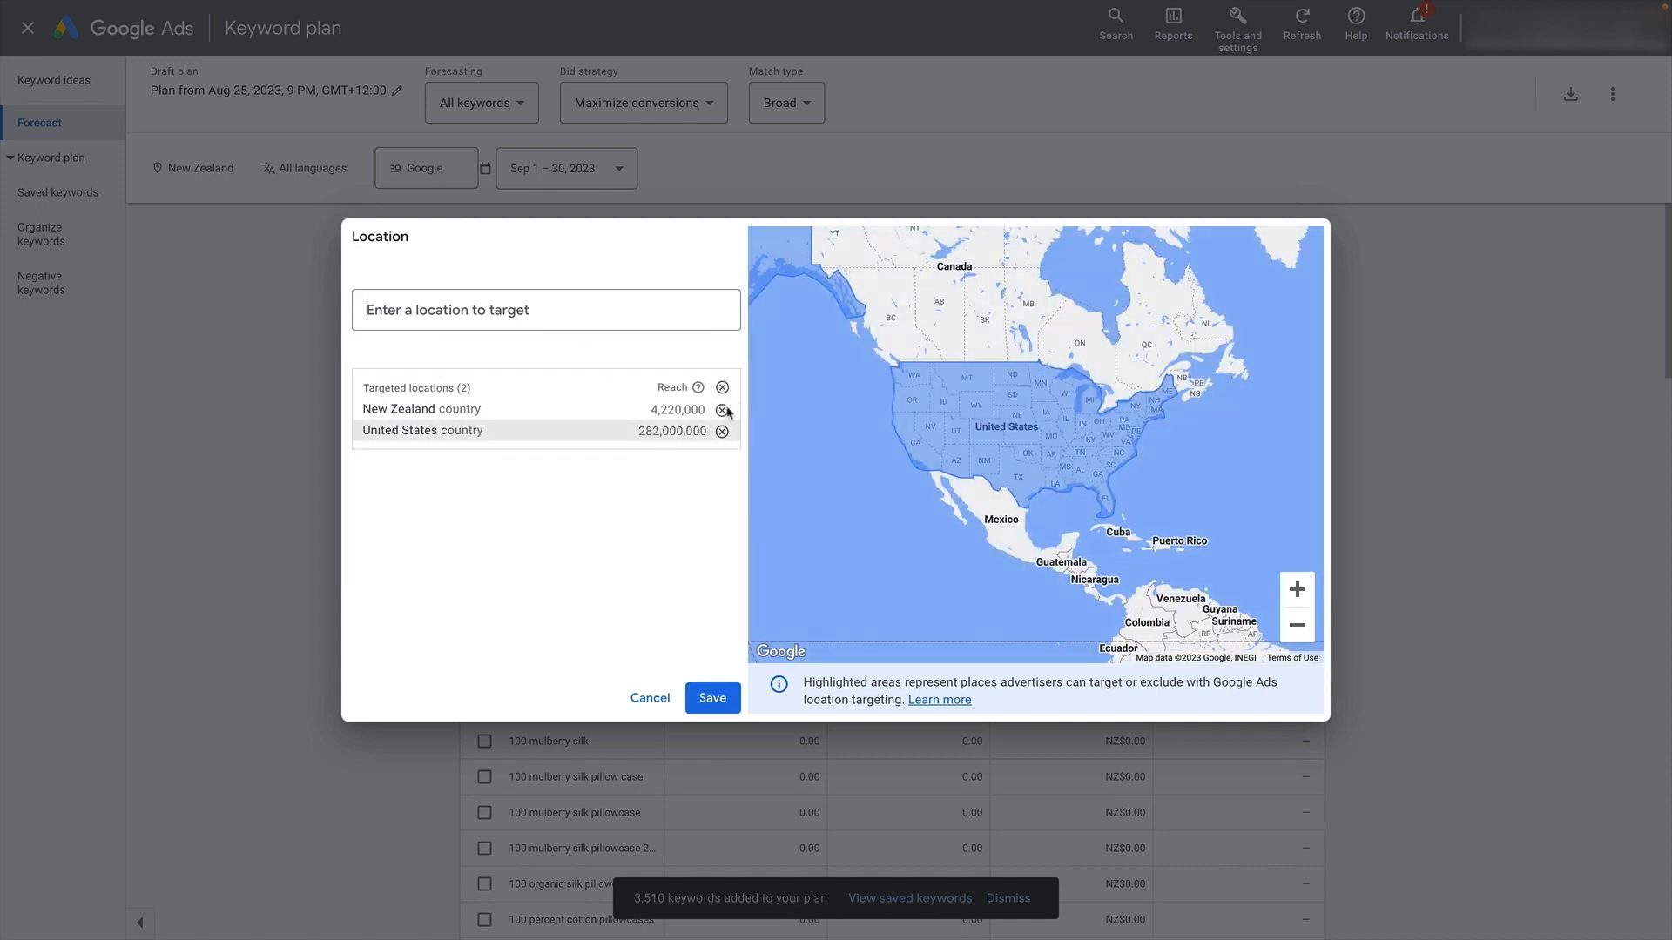
click(721, 410)
click(711, 697)
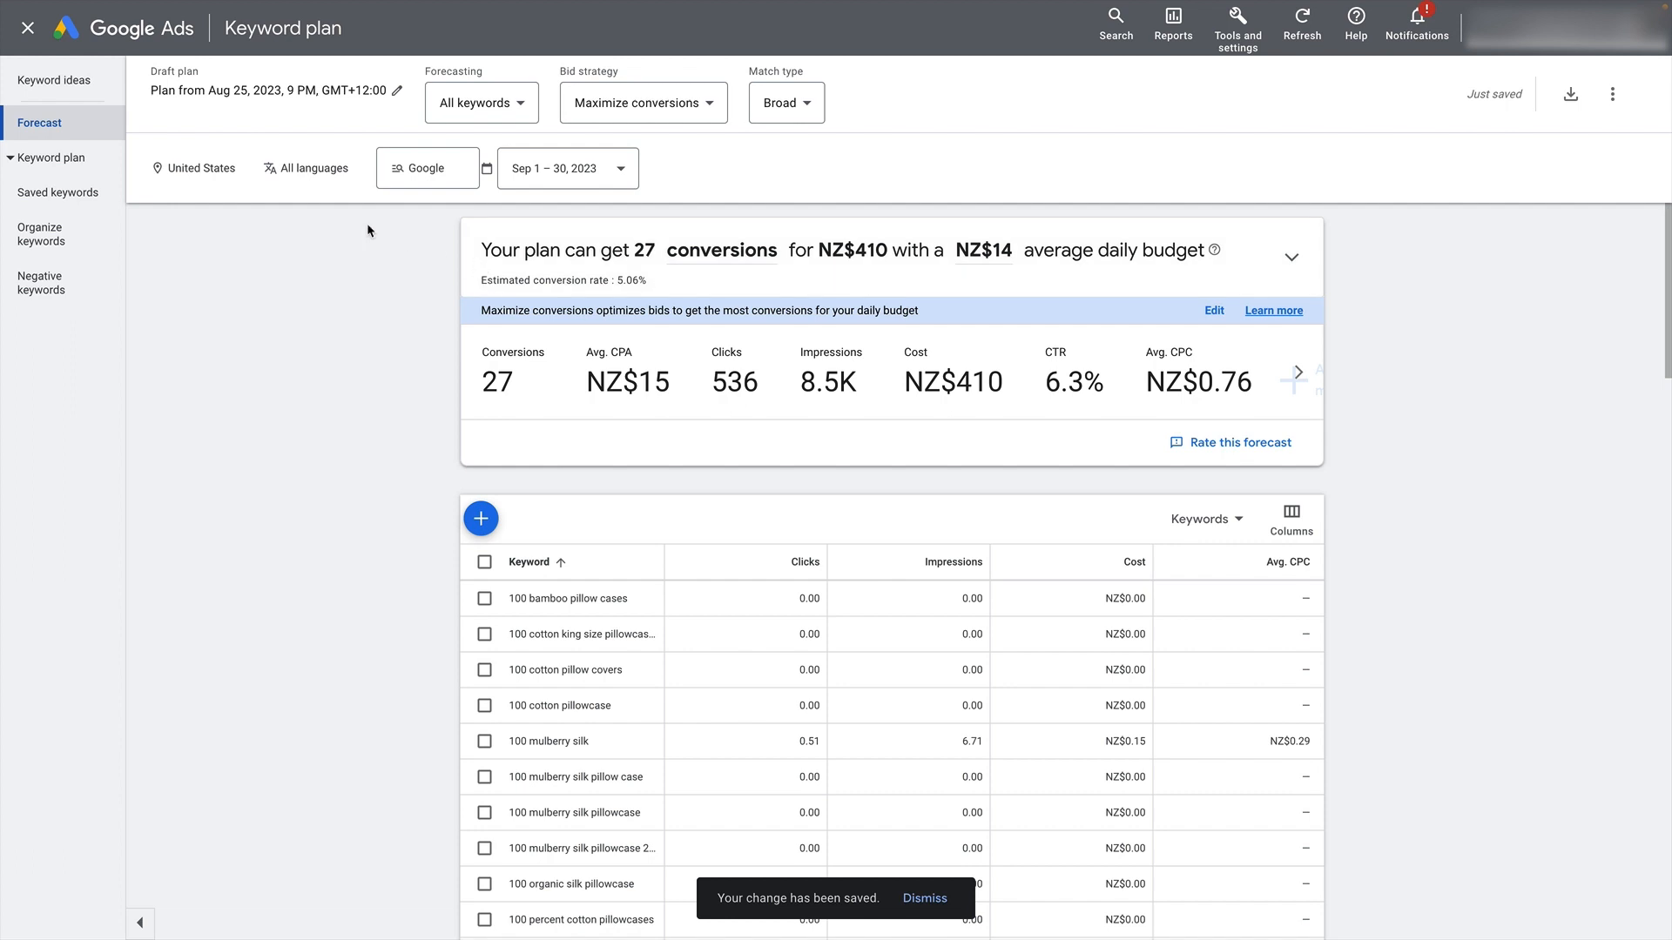
- Change the forecast's bid strategy to Manual CPC and apply it
click(685, 106)
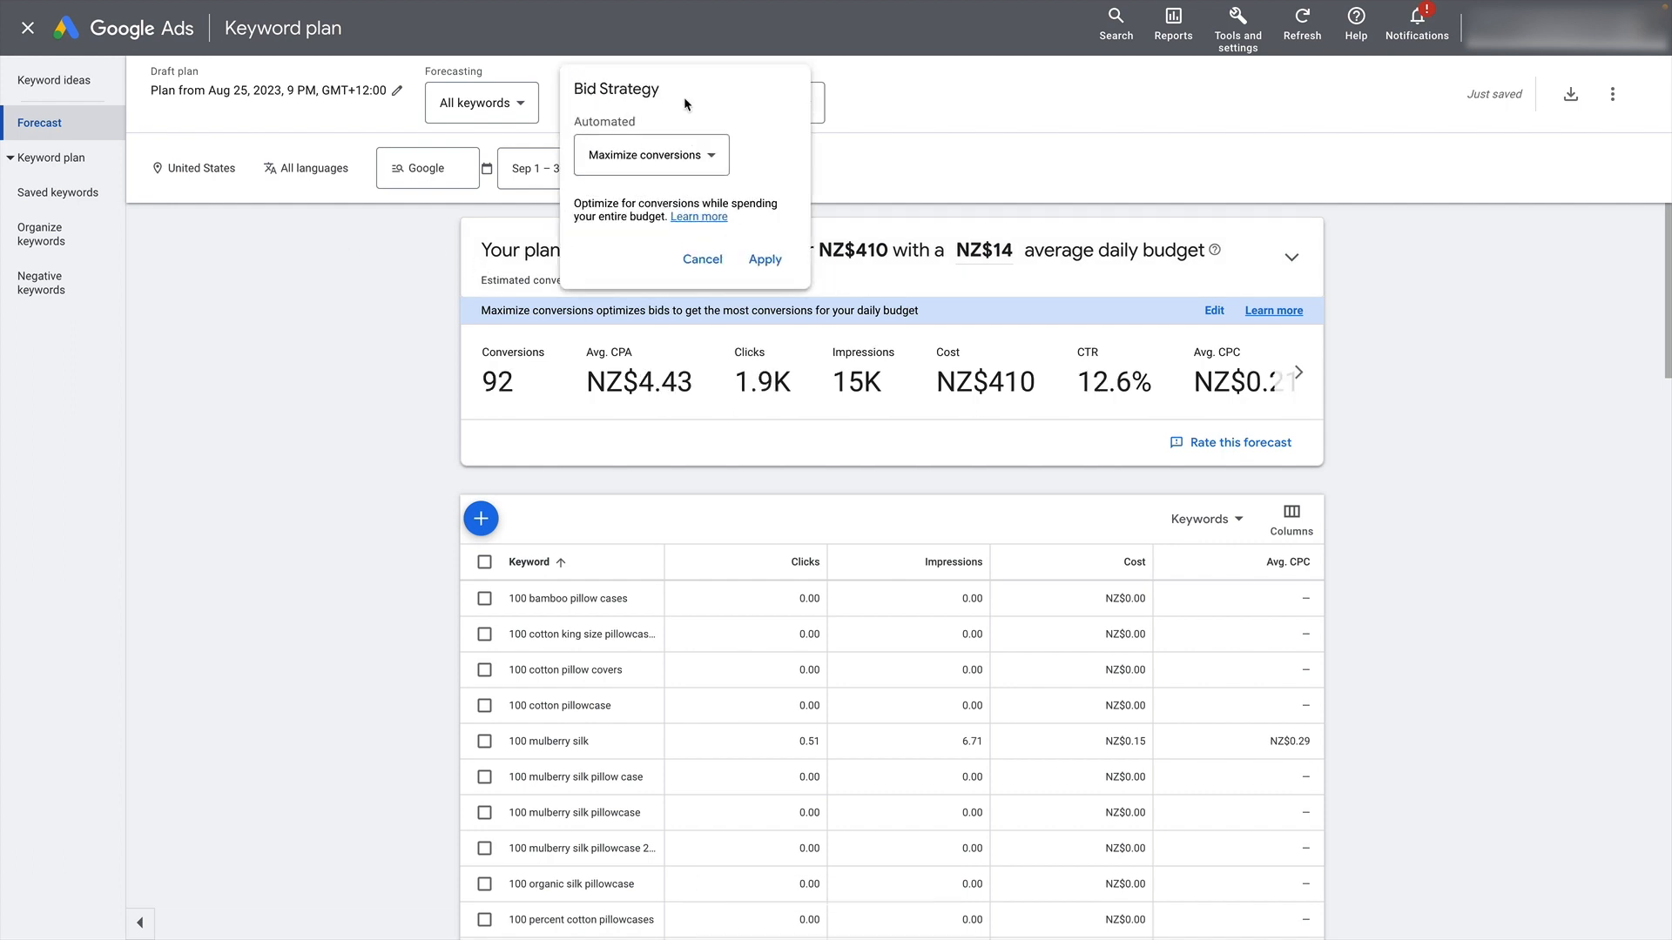
click(650, 154)
click(650, 320)
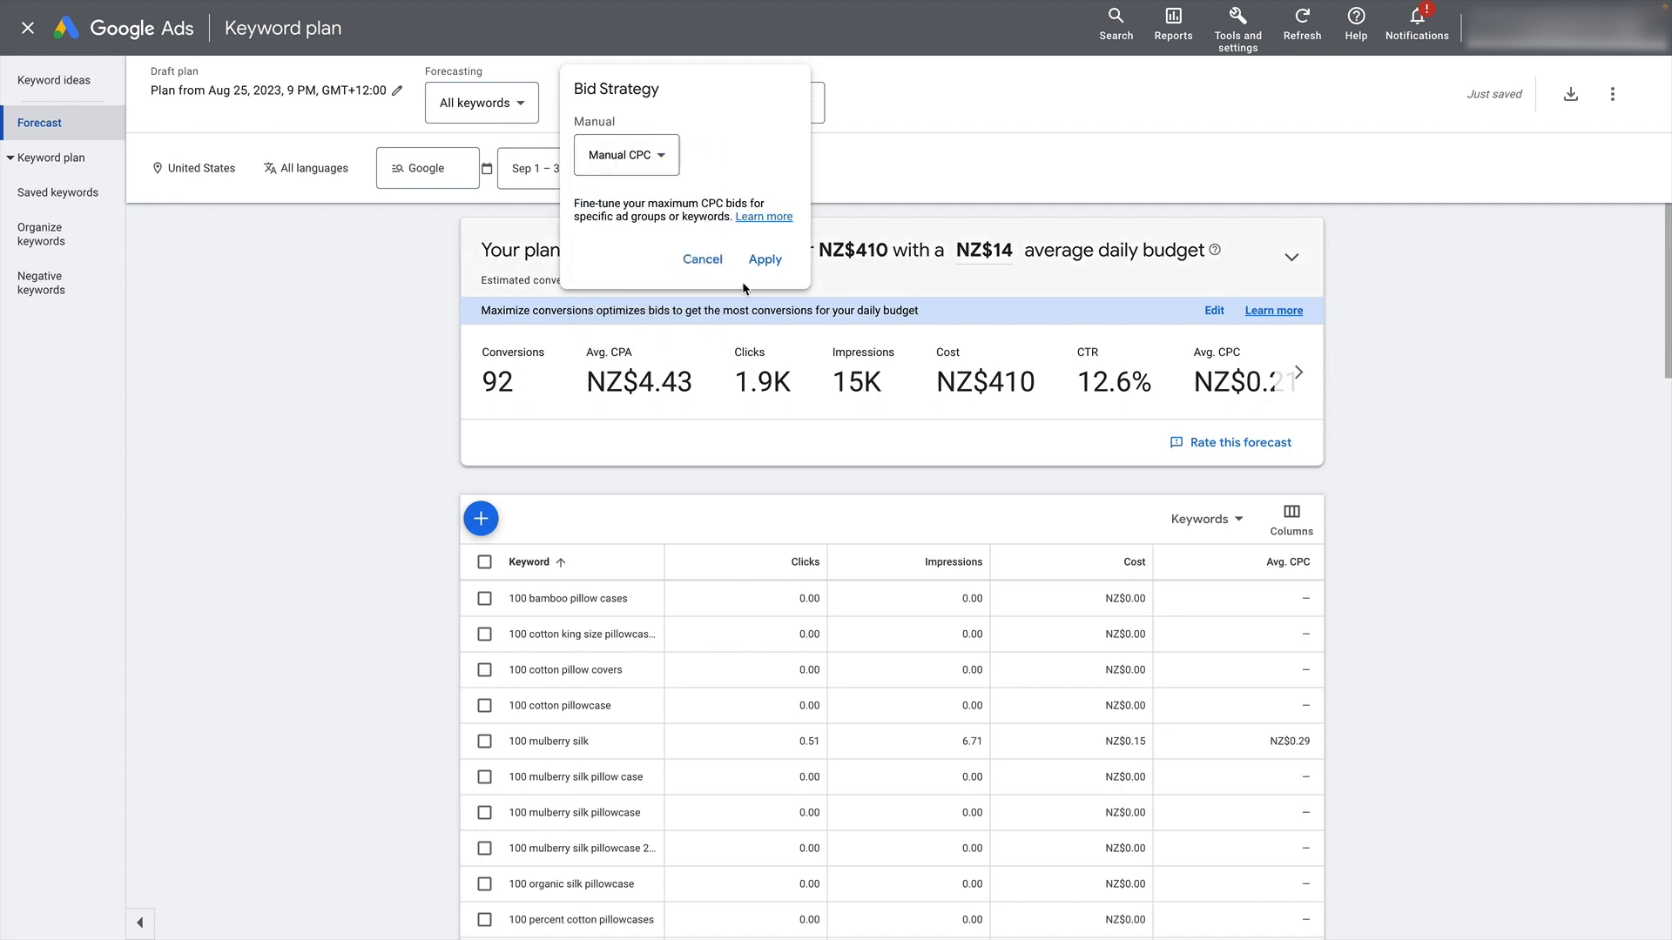
click(766, 259)
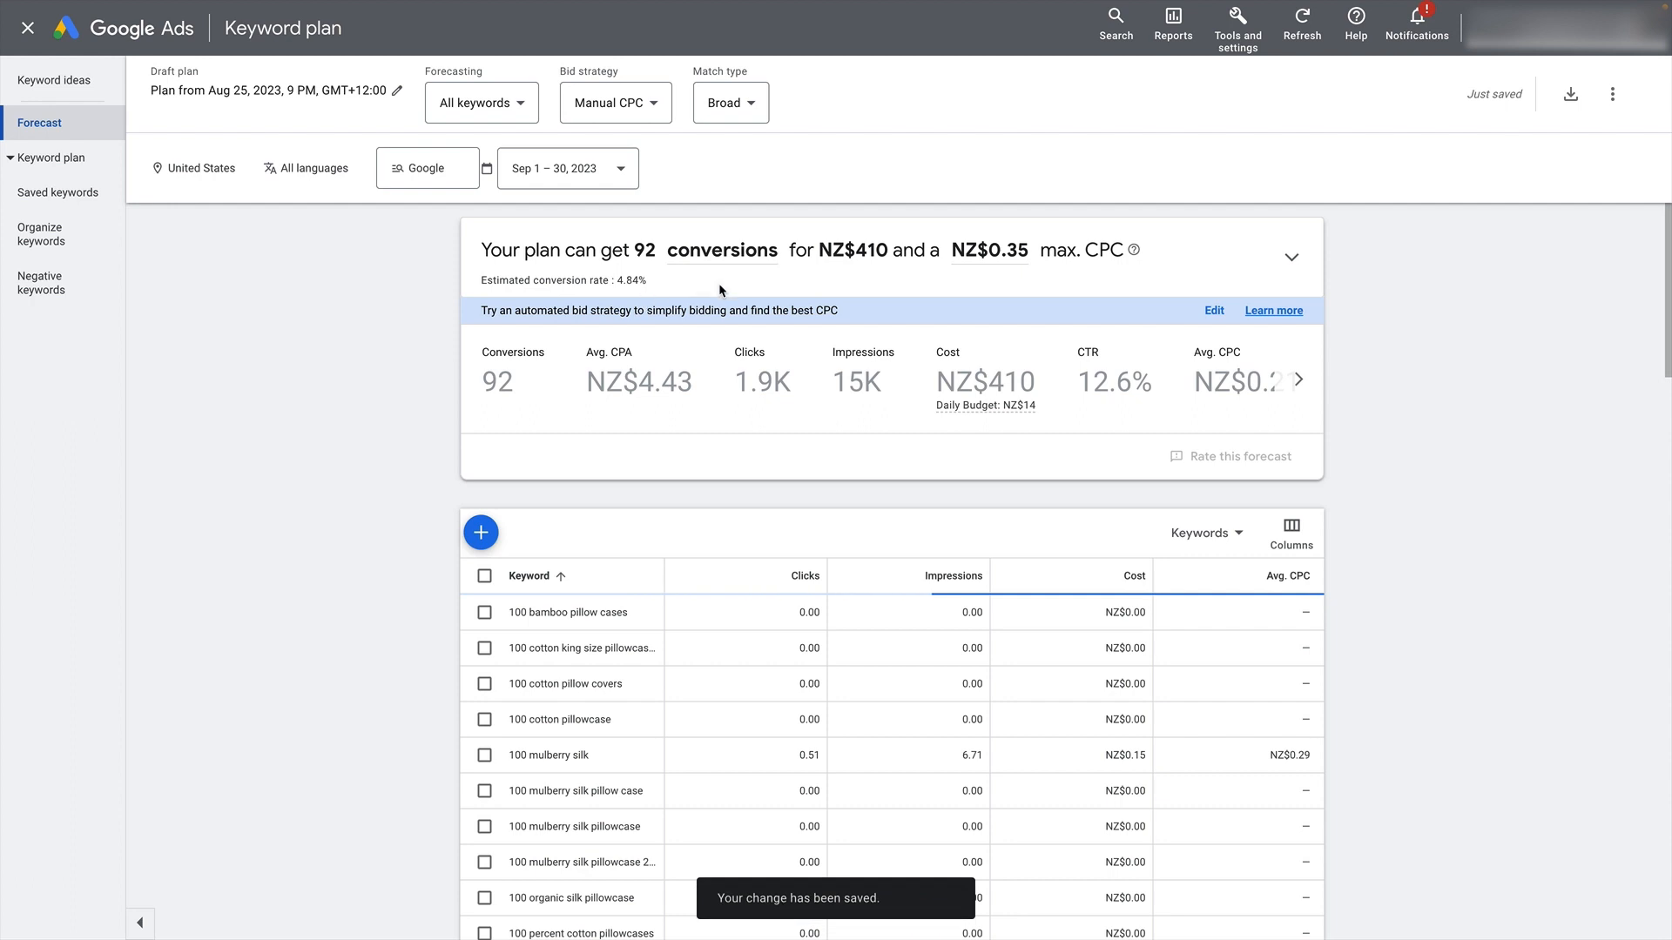
- Set the forecast's conversion rate to 3.50% and the value per conversion to NZ$50, and save them
click(636, 281)
click(539, 463)
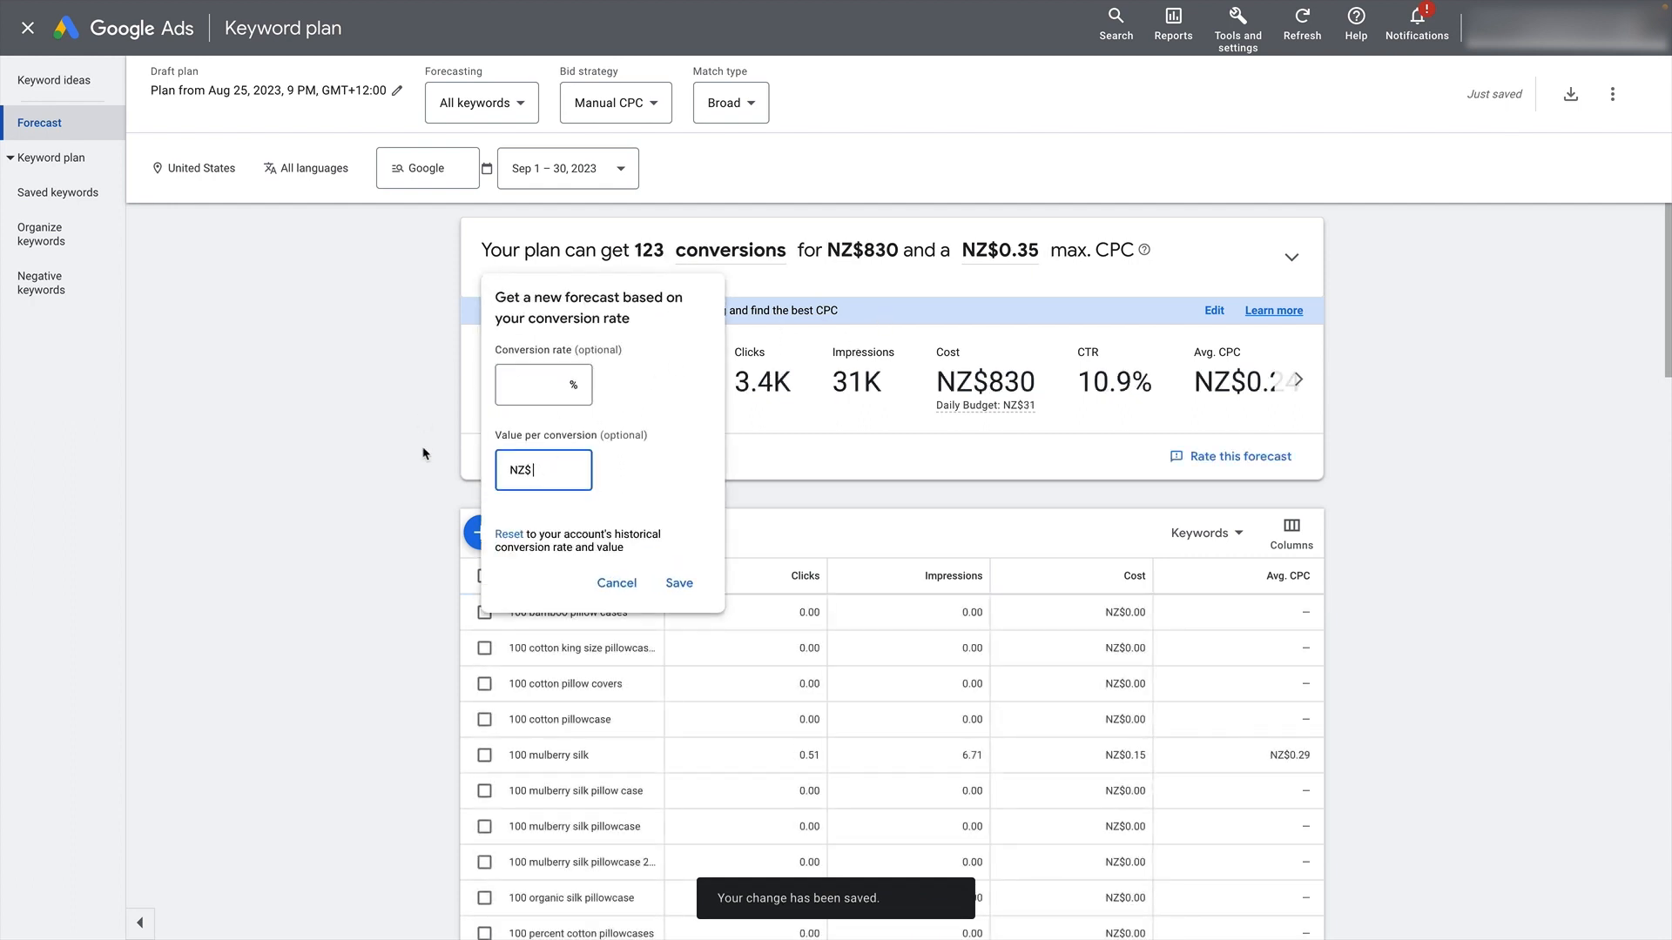
click(523, 374)
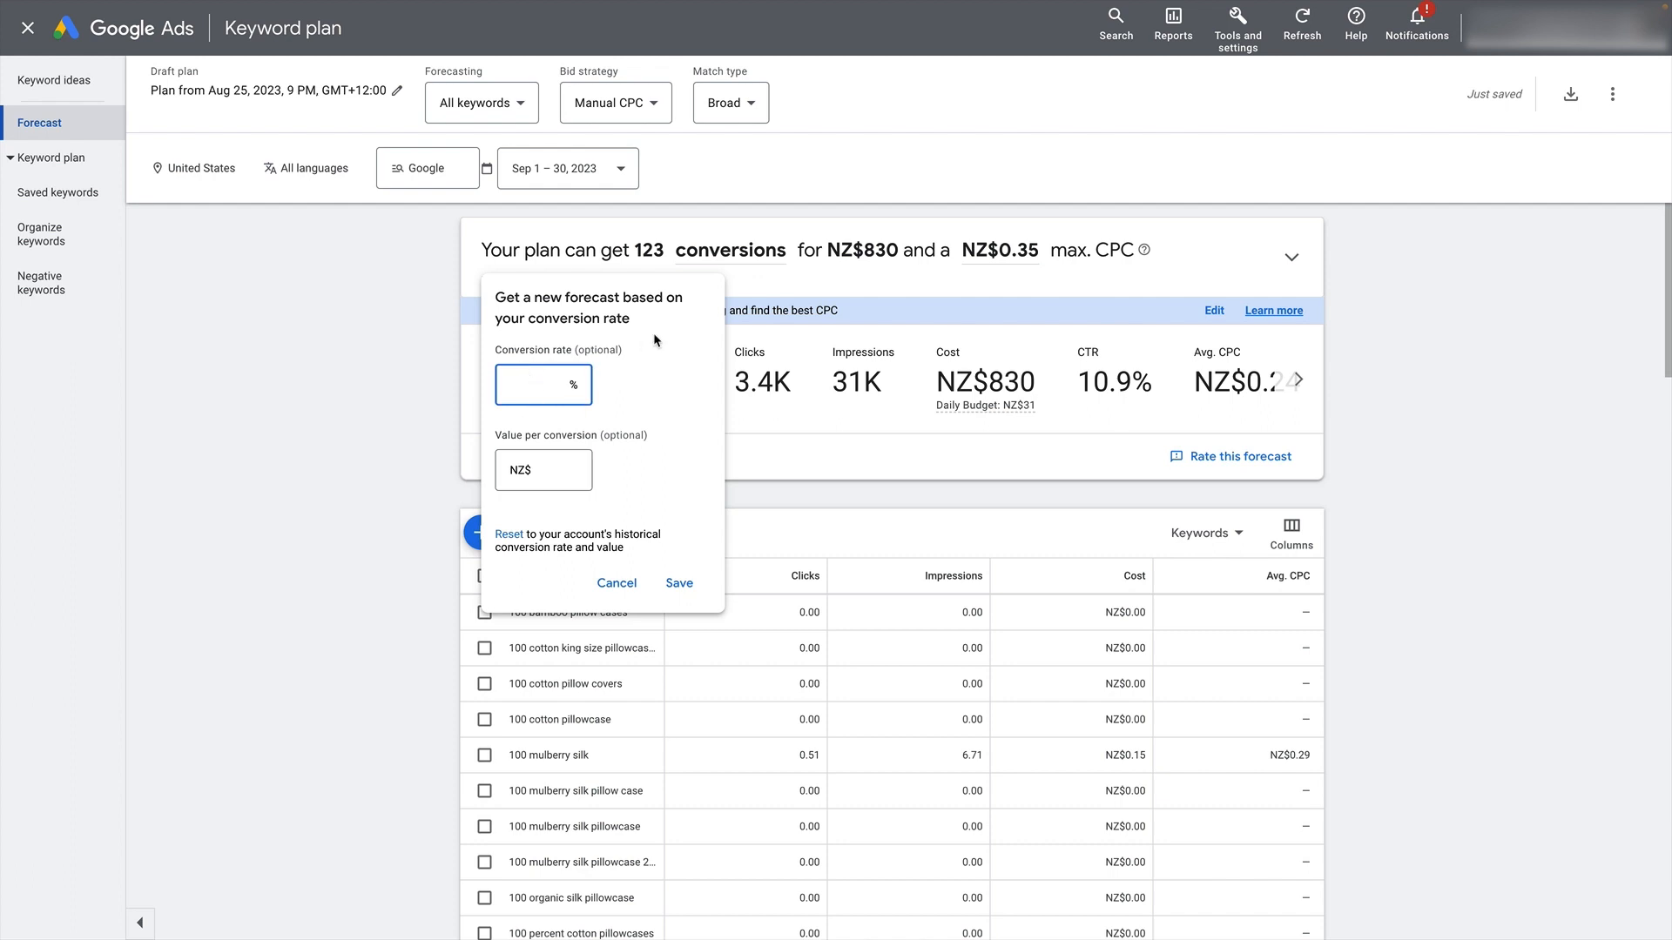
click(586, 473)
text(50)
click(680, 583)
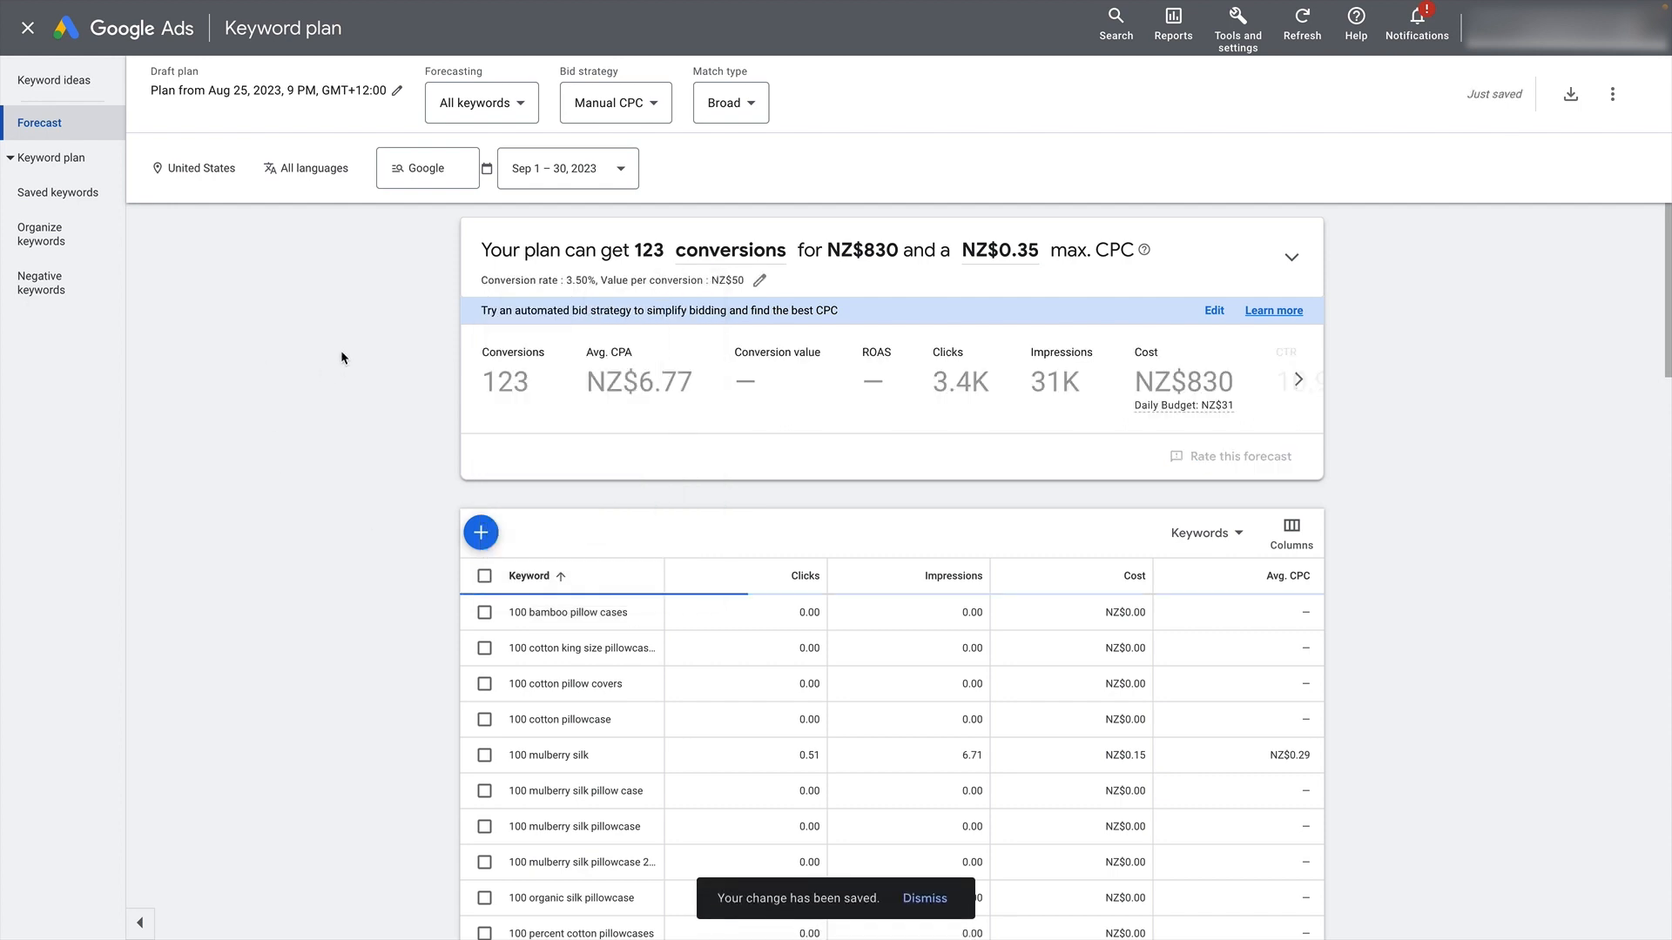
- Set the plan's maximum CPC to NZ$1.50 and update the forecast
click(1010, 255)
key(ctrl+a)
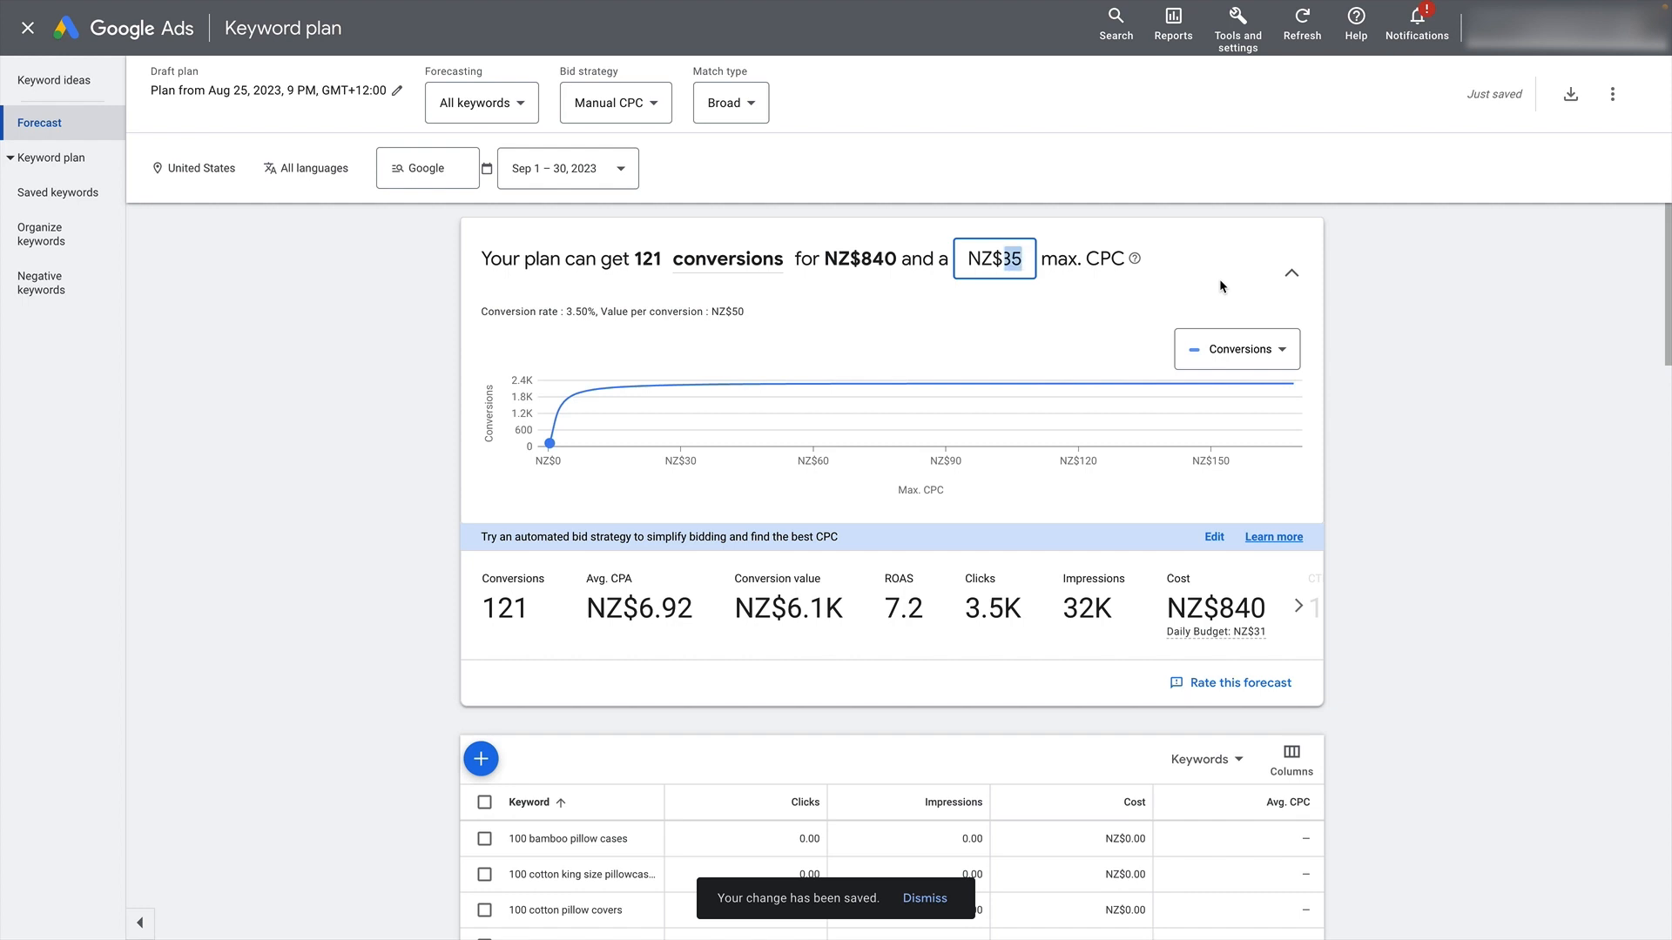
text(501.)
key(Return)
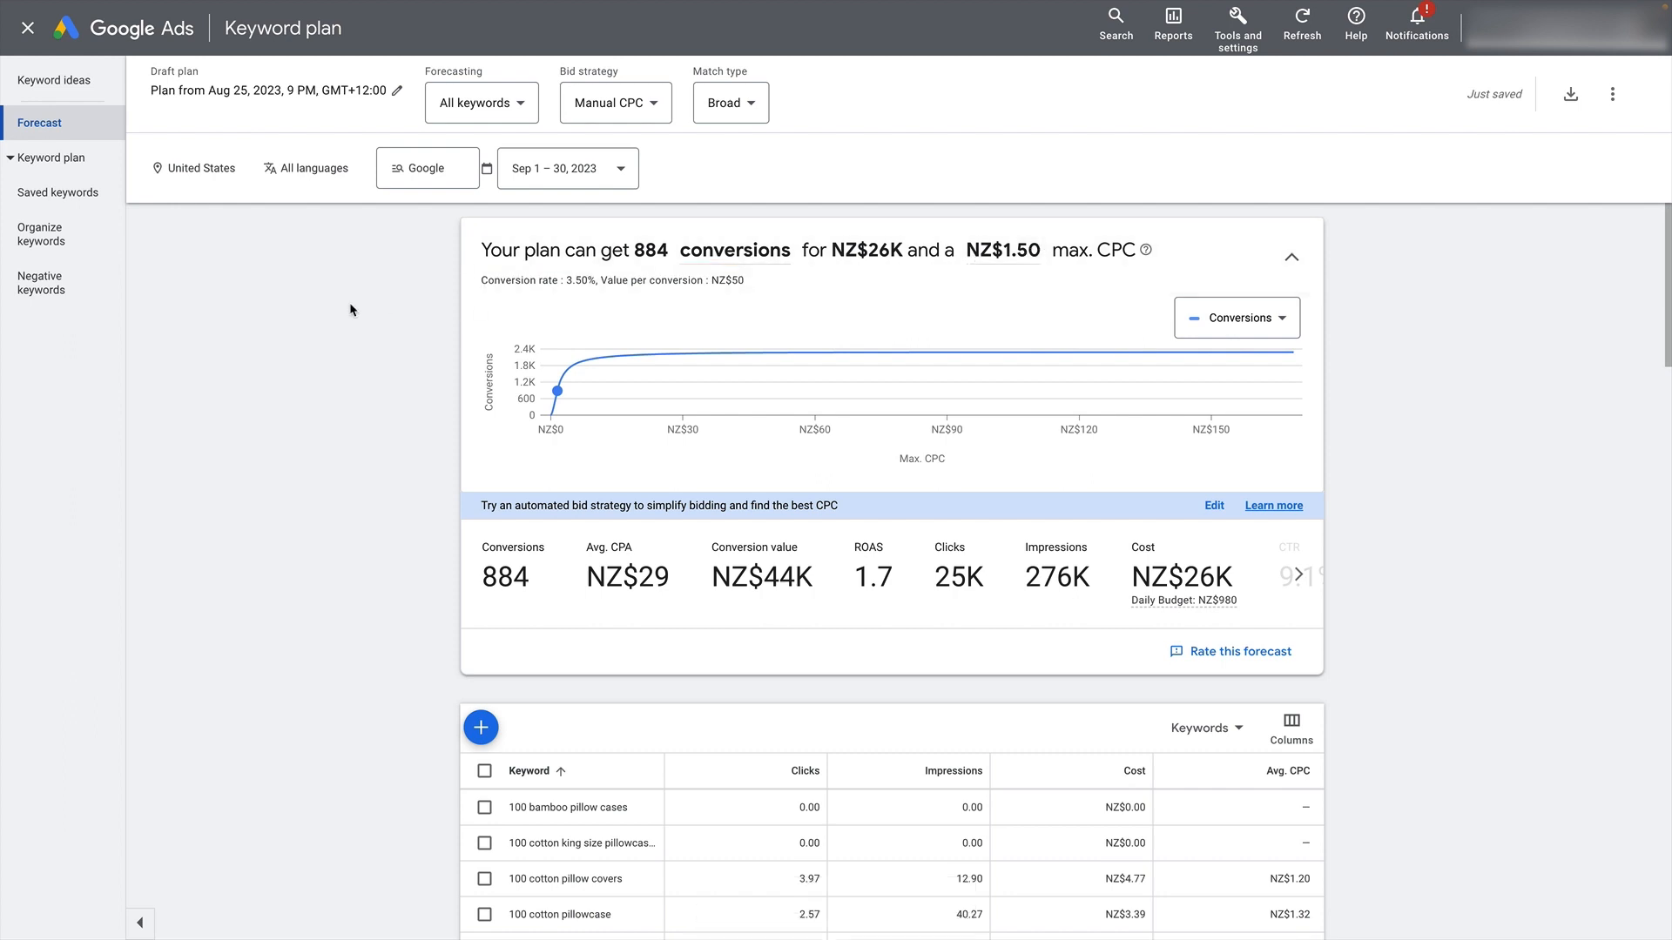
- Examine the forecast's ROAS, cost, click-through rate, average CPC and conversion value, plus the chart of conversions against maximum CPC
scroll(353, 308, down, 1)
scroll(352, 308, up, 1)
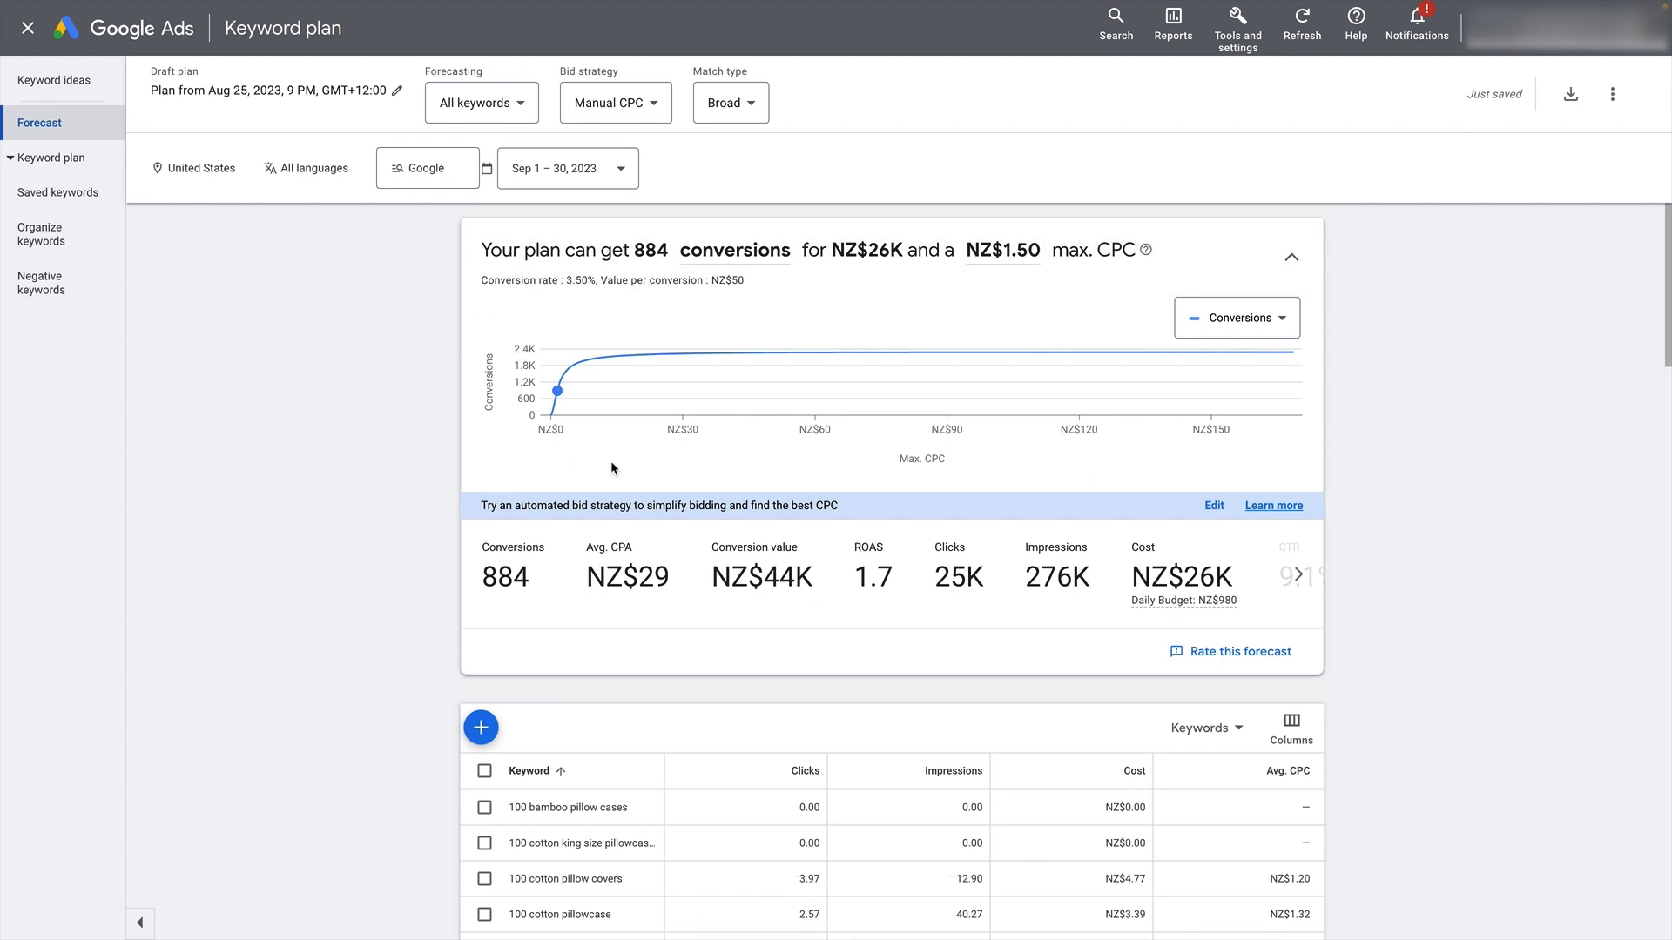
drag(856, 579, 918, 627)
click(897, 614)
scroll(1121, 590, down, 1)
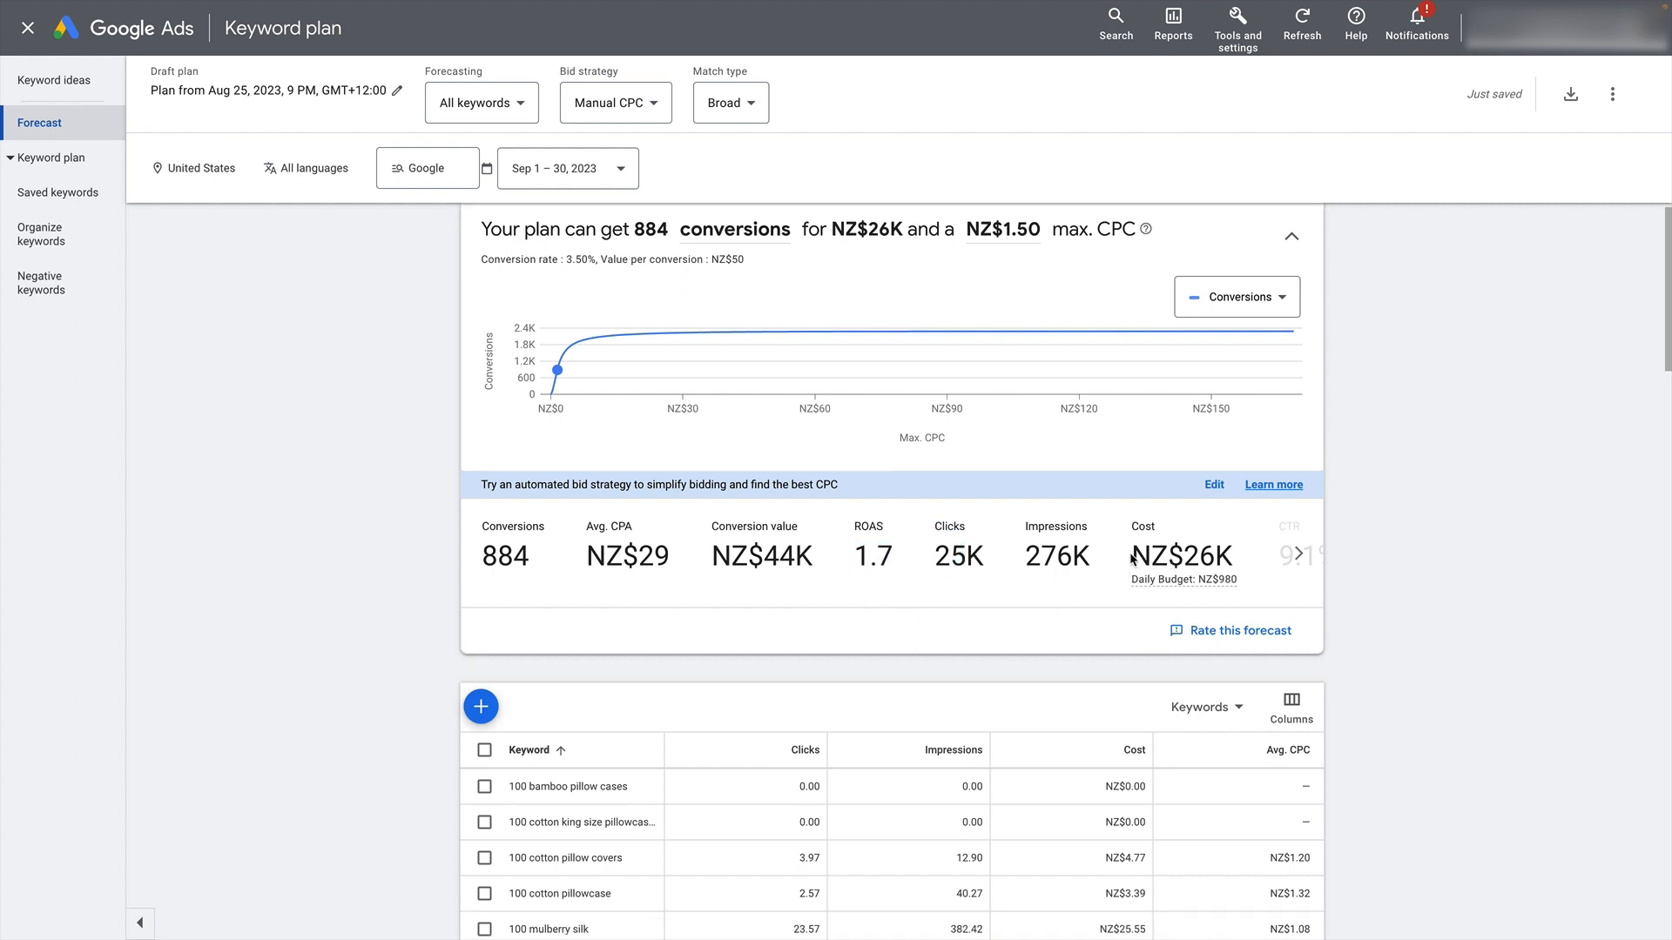
drag(1125, 562, 1245, 557)
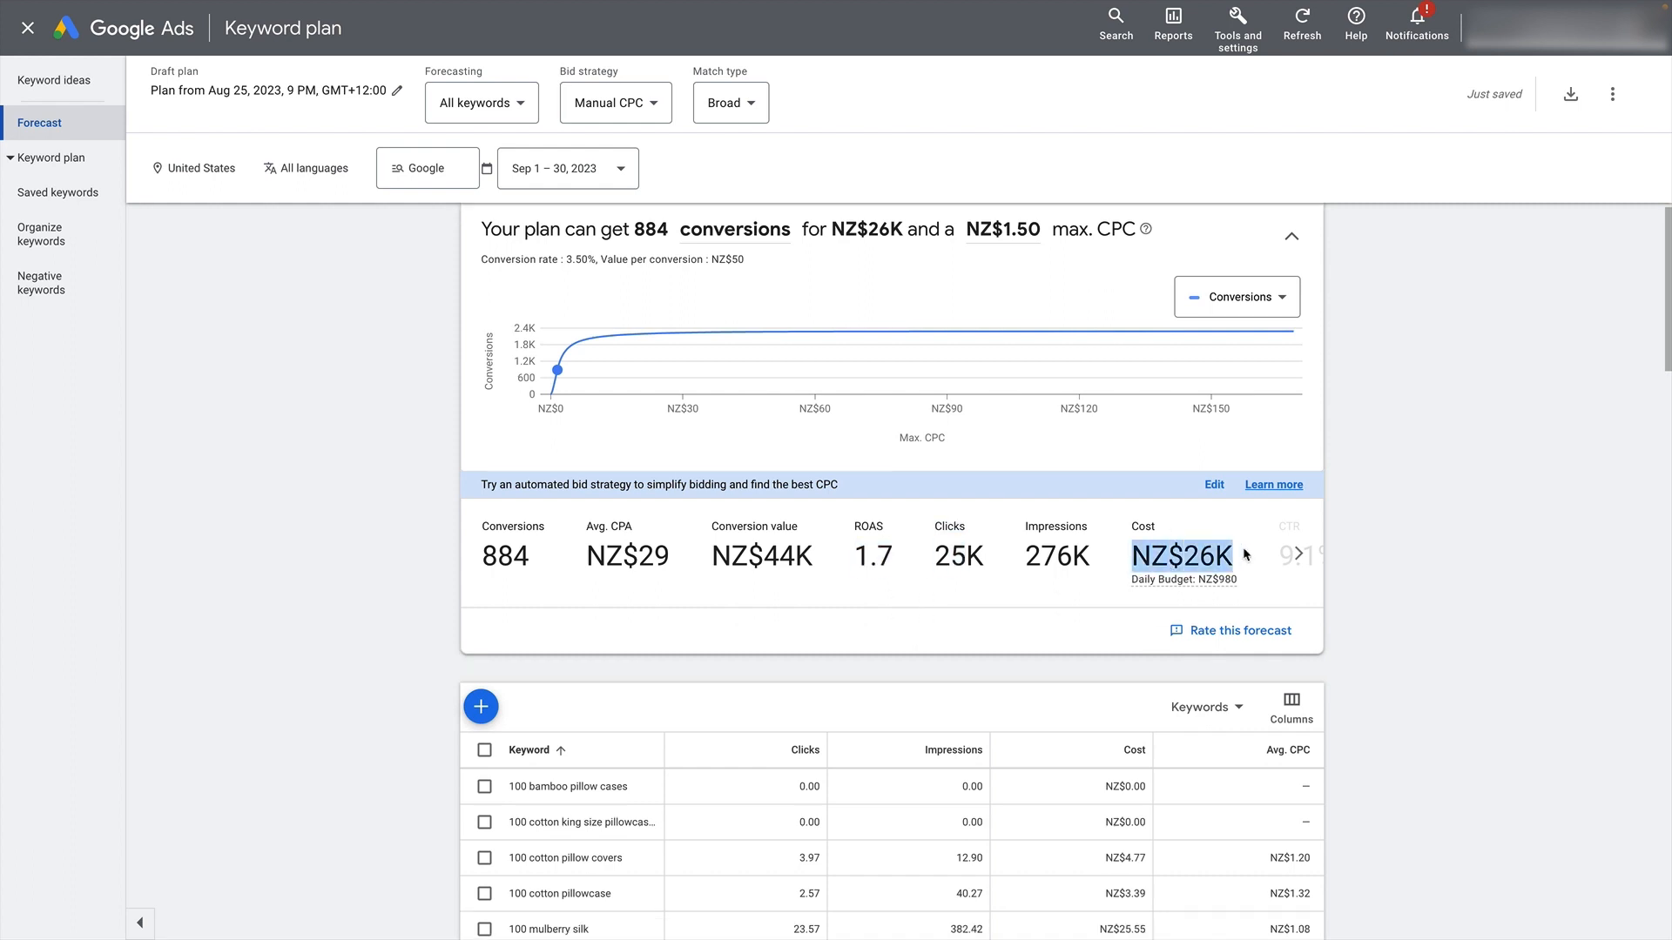
click(1297, 563)
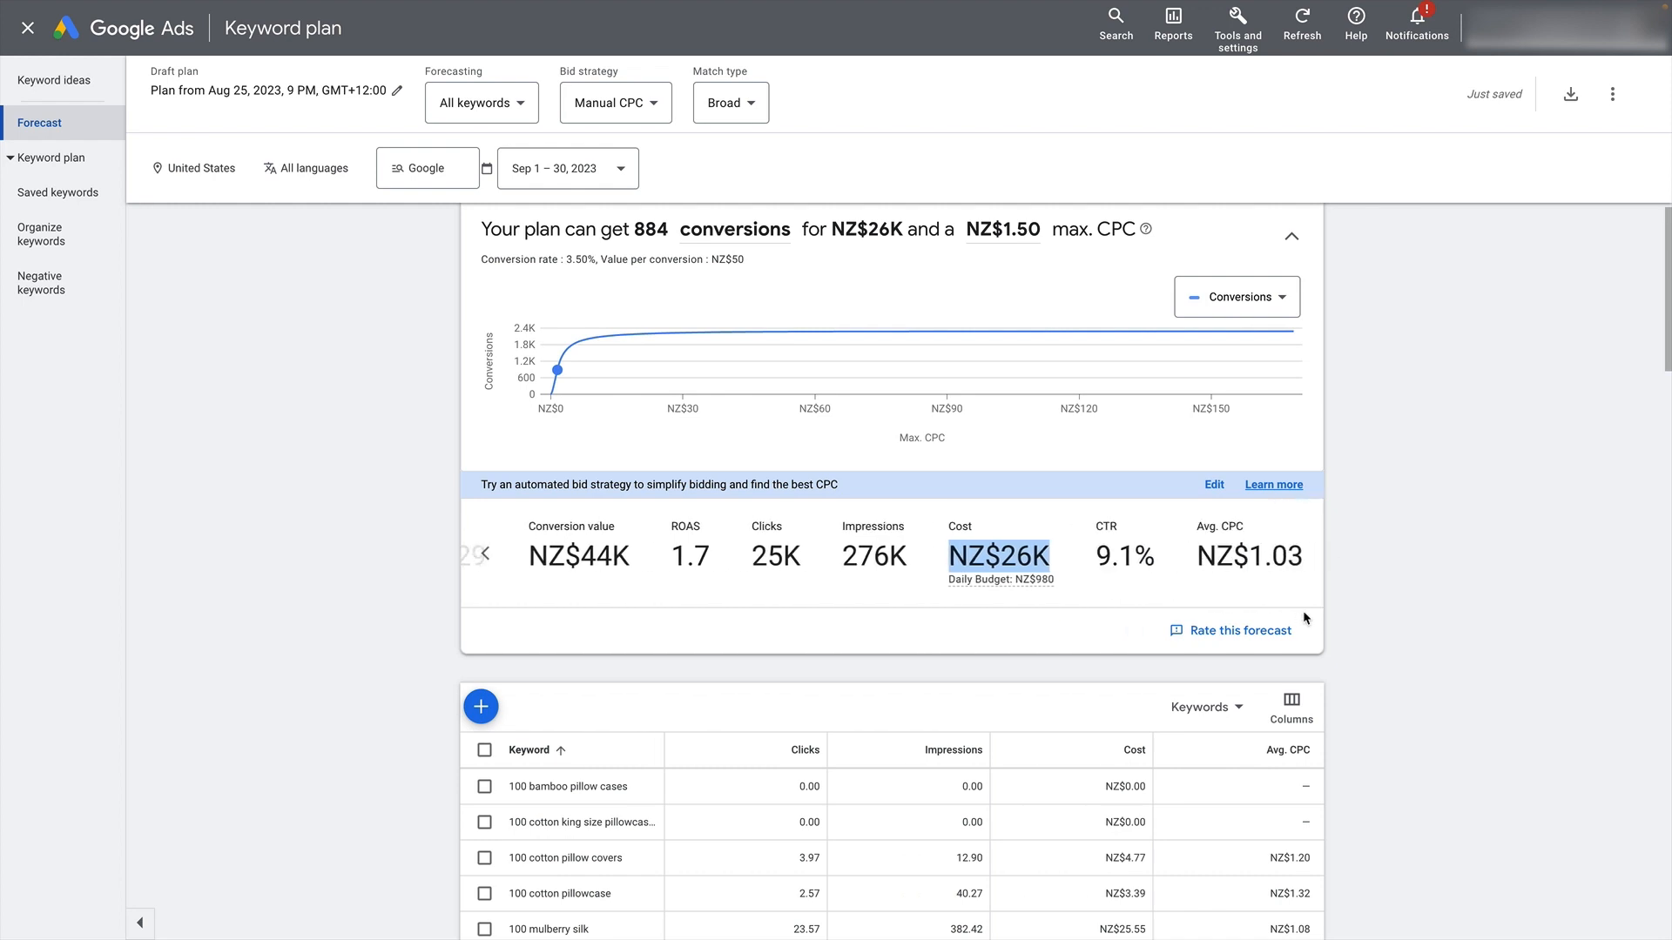
click(485, 560)
drag(711, 557, 810, 554)
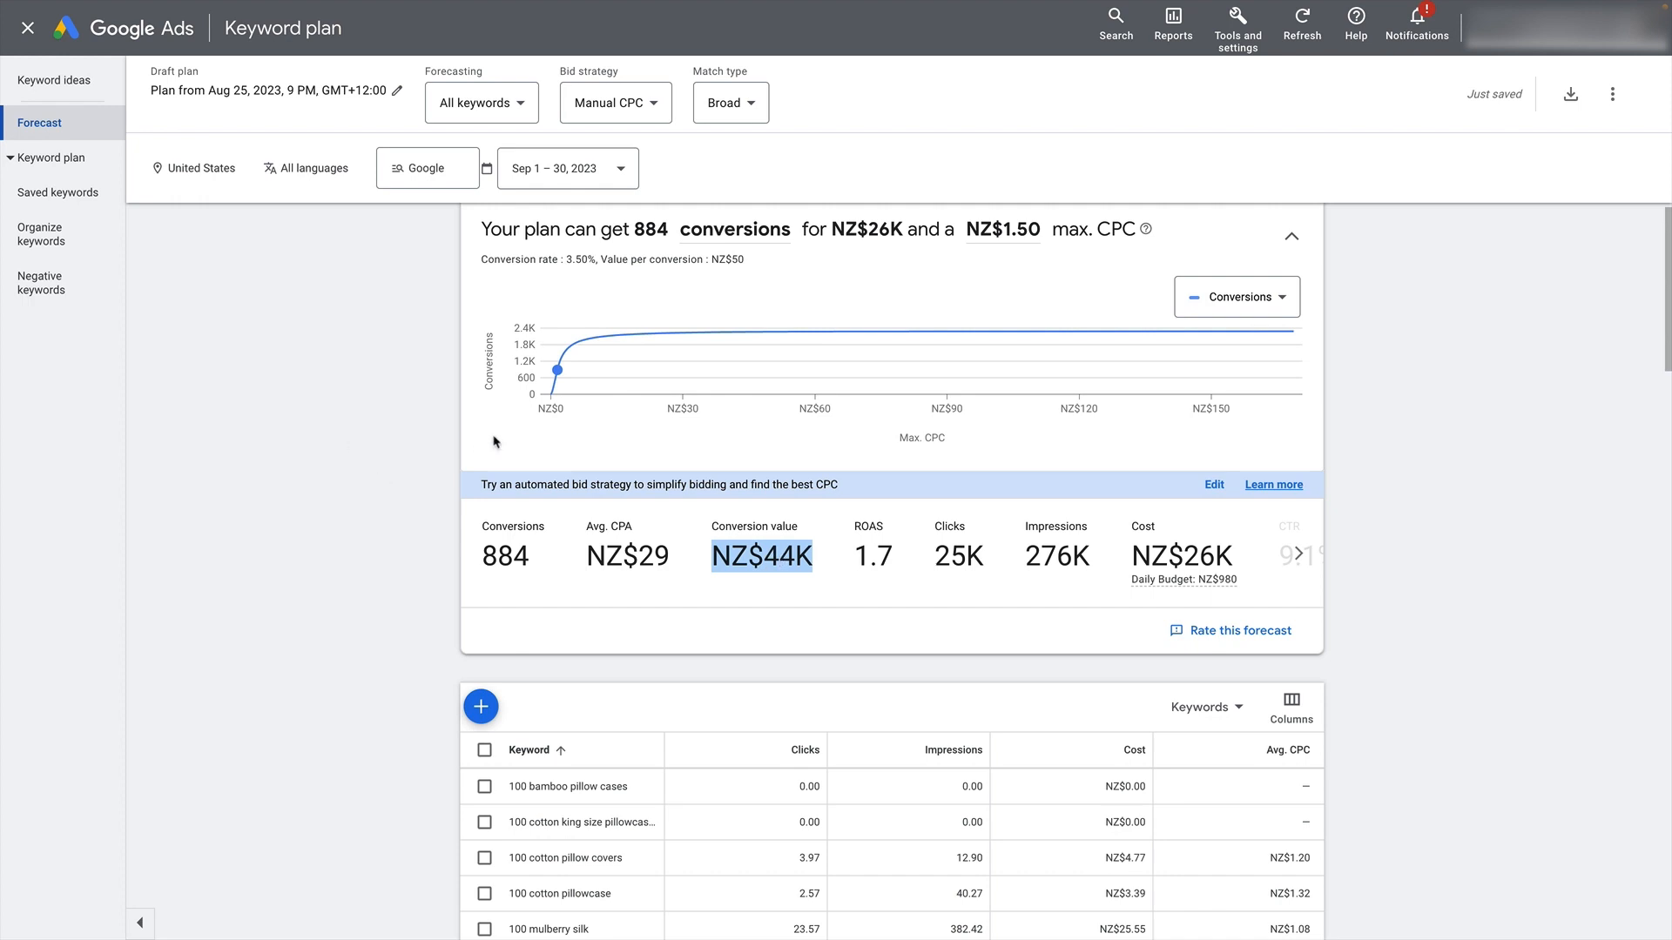
scroll(494, 437, up, 1)
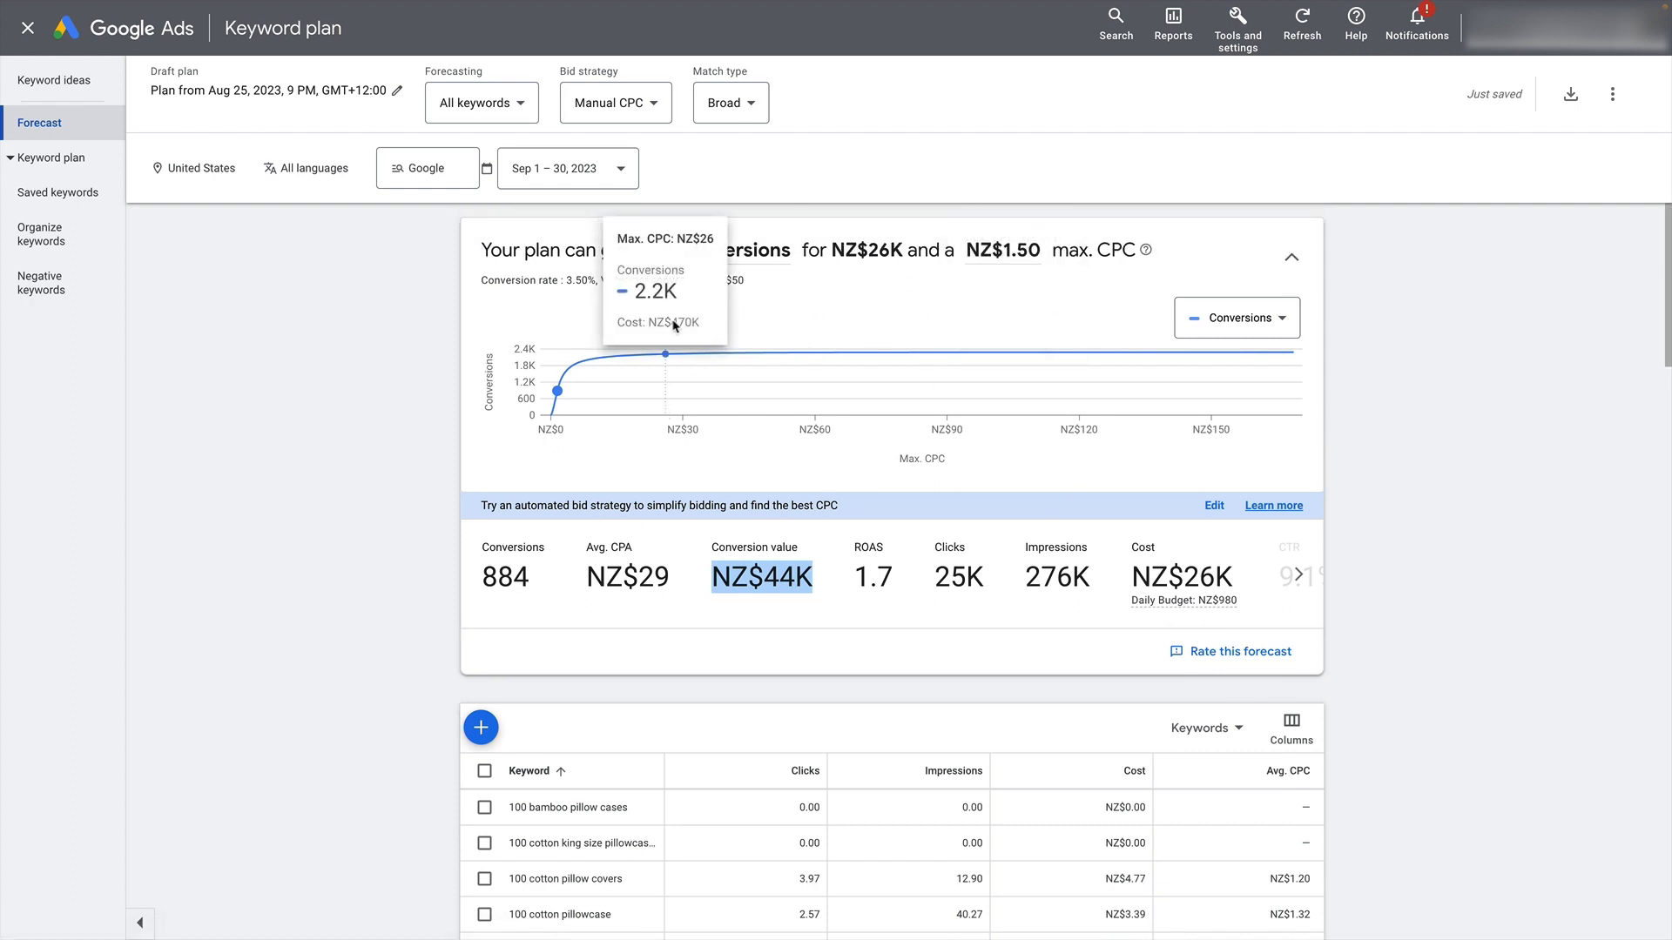
mouse_move(564, 293)
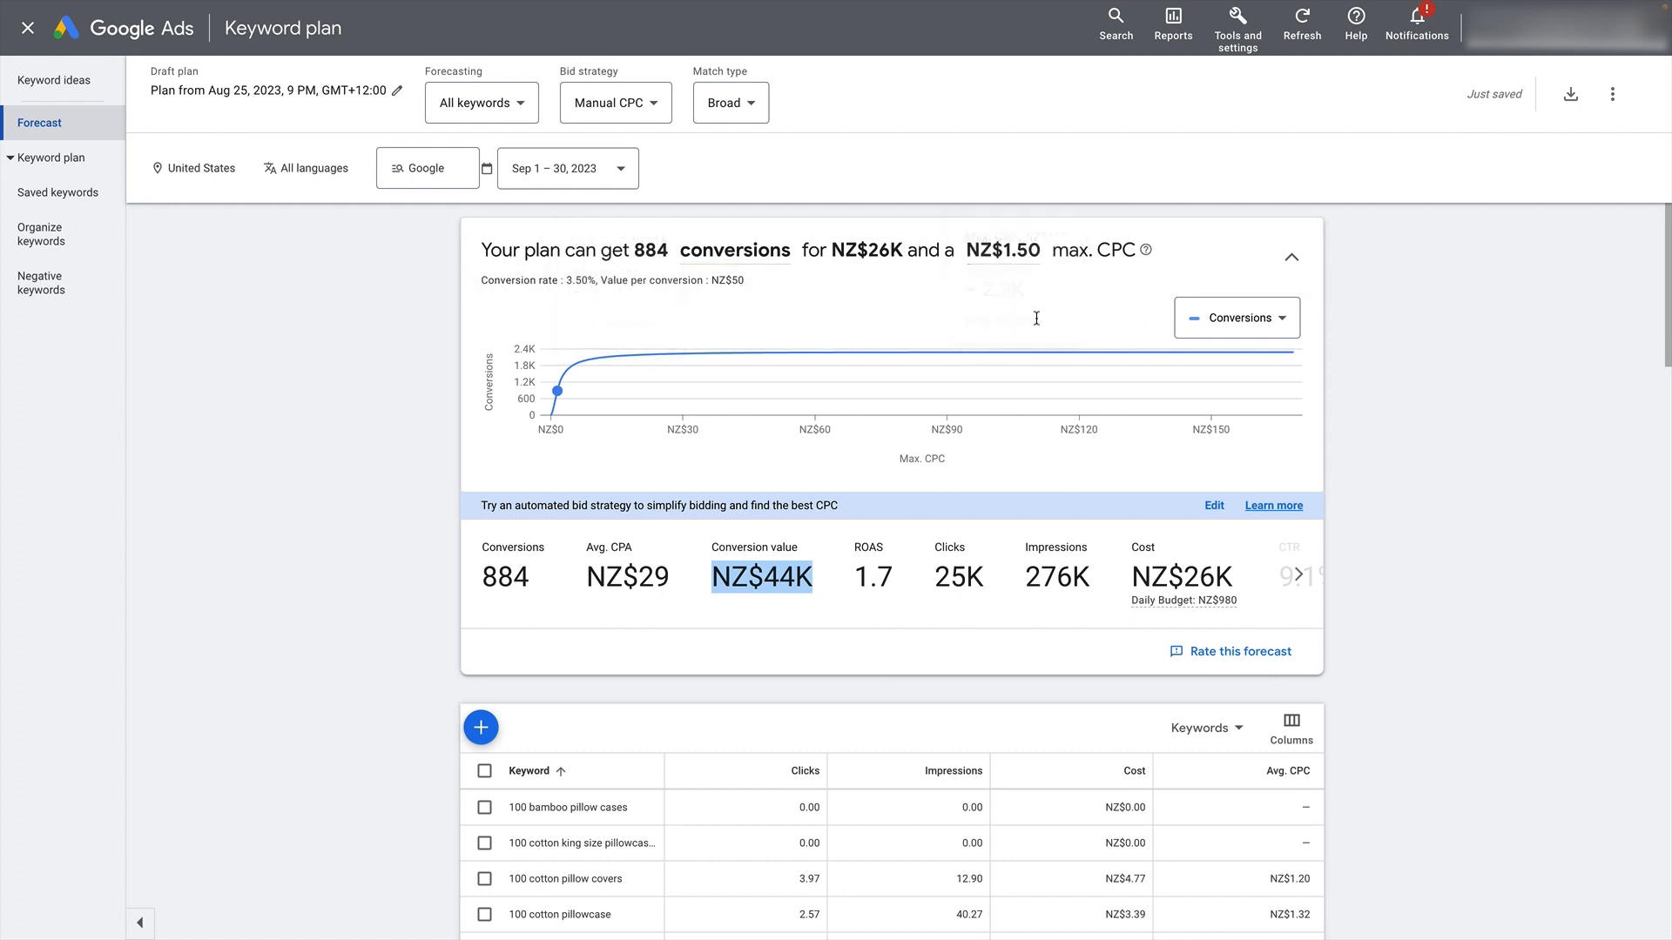
double_click(859, 585)
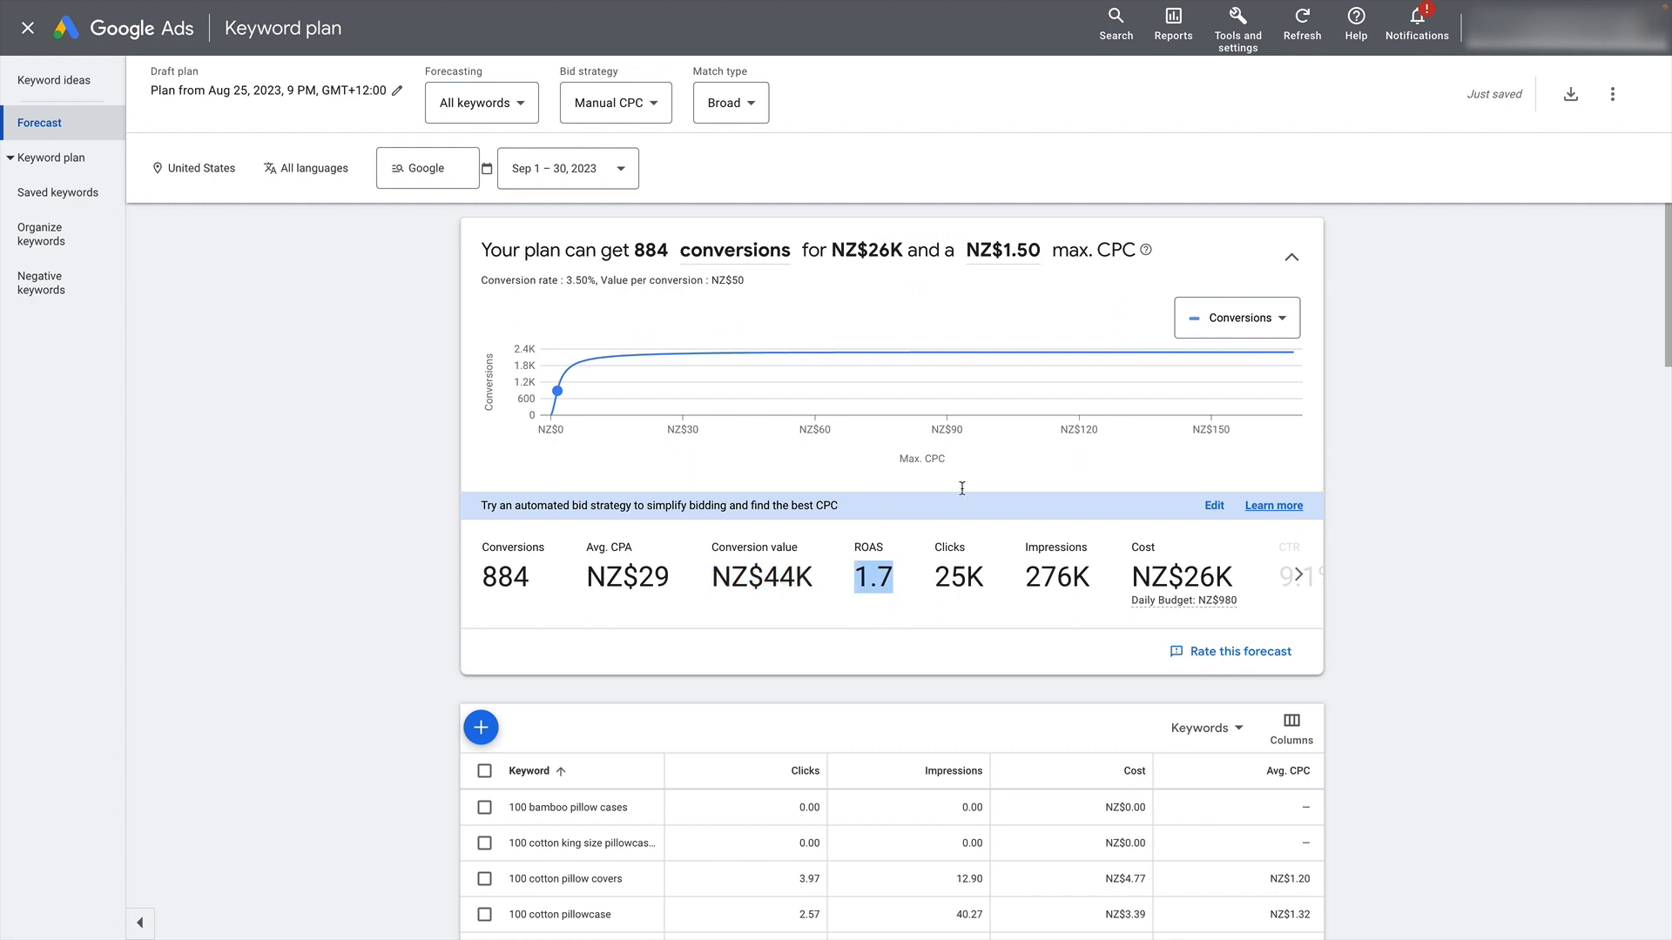
- Set the plan's maximum CPC to NZ$0.75 and check the updated forecast's conversion value
click(1011, 250)
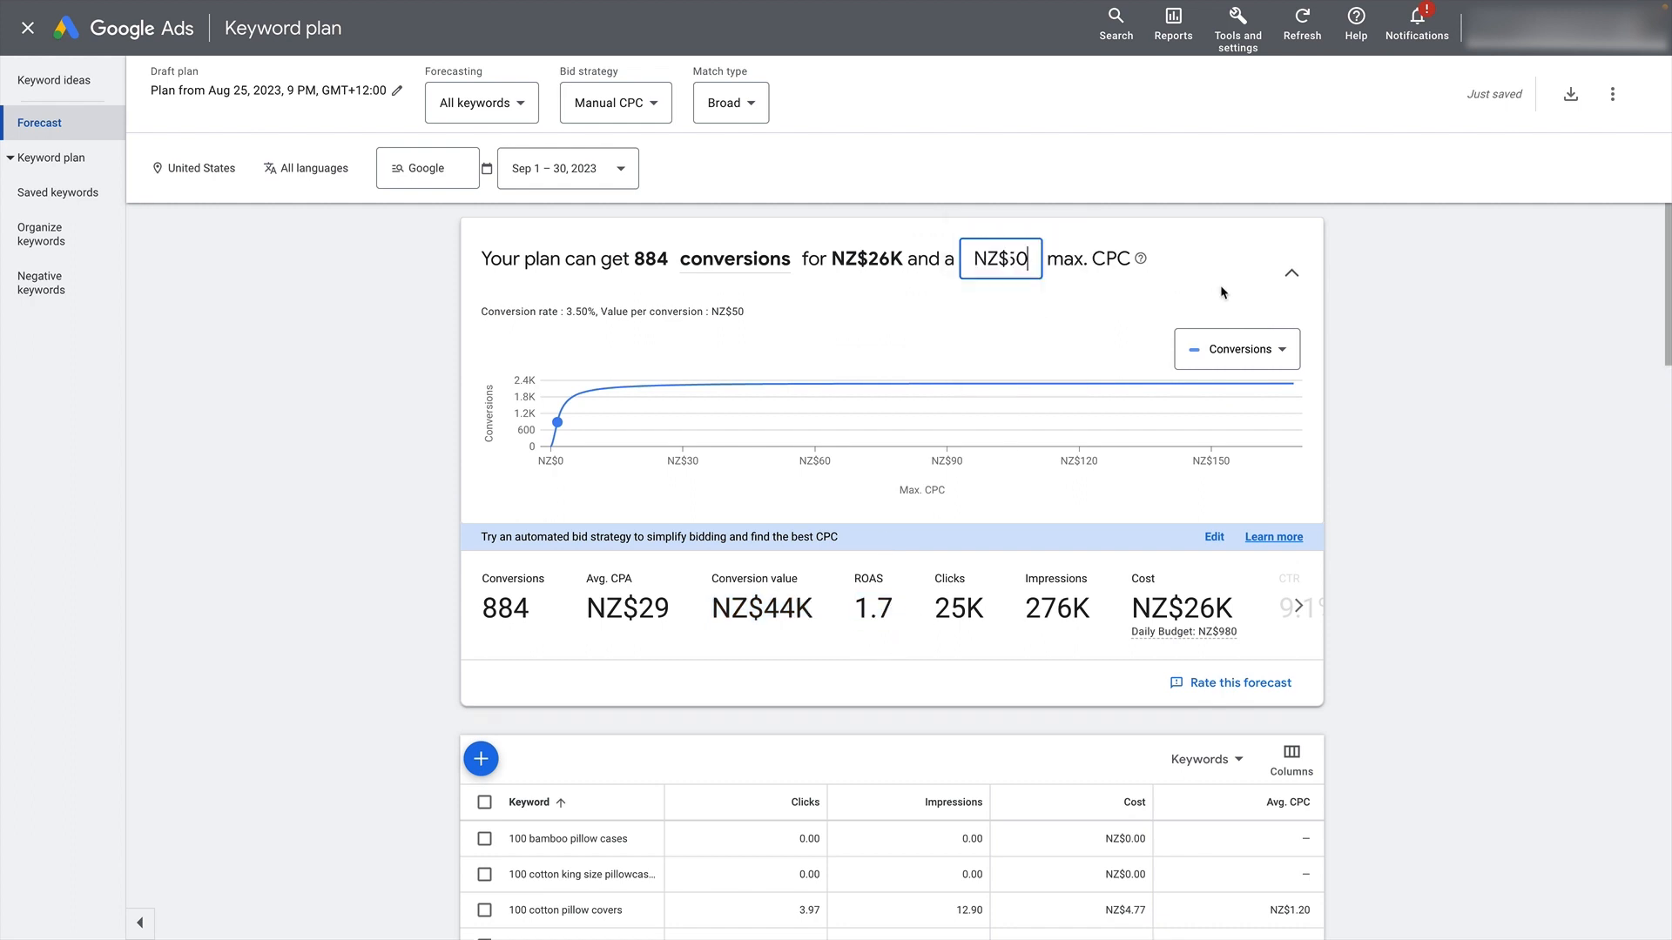
key(ctrl+a)
key(BackSpace)
text(75)
key(Return)
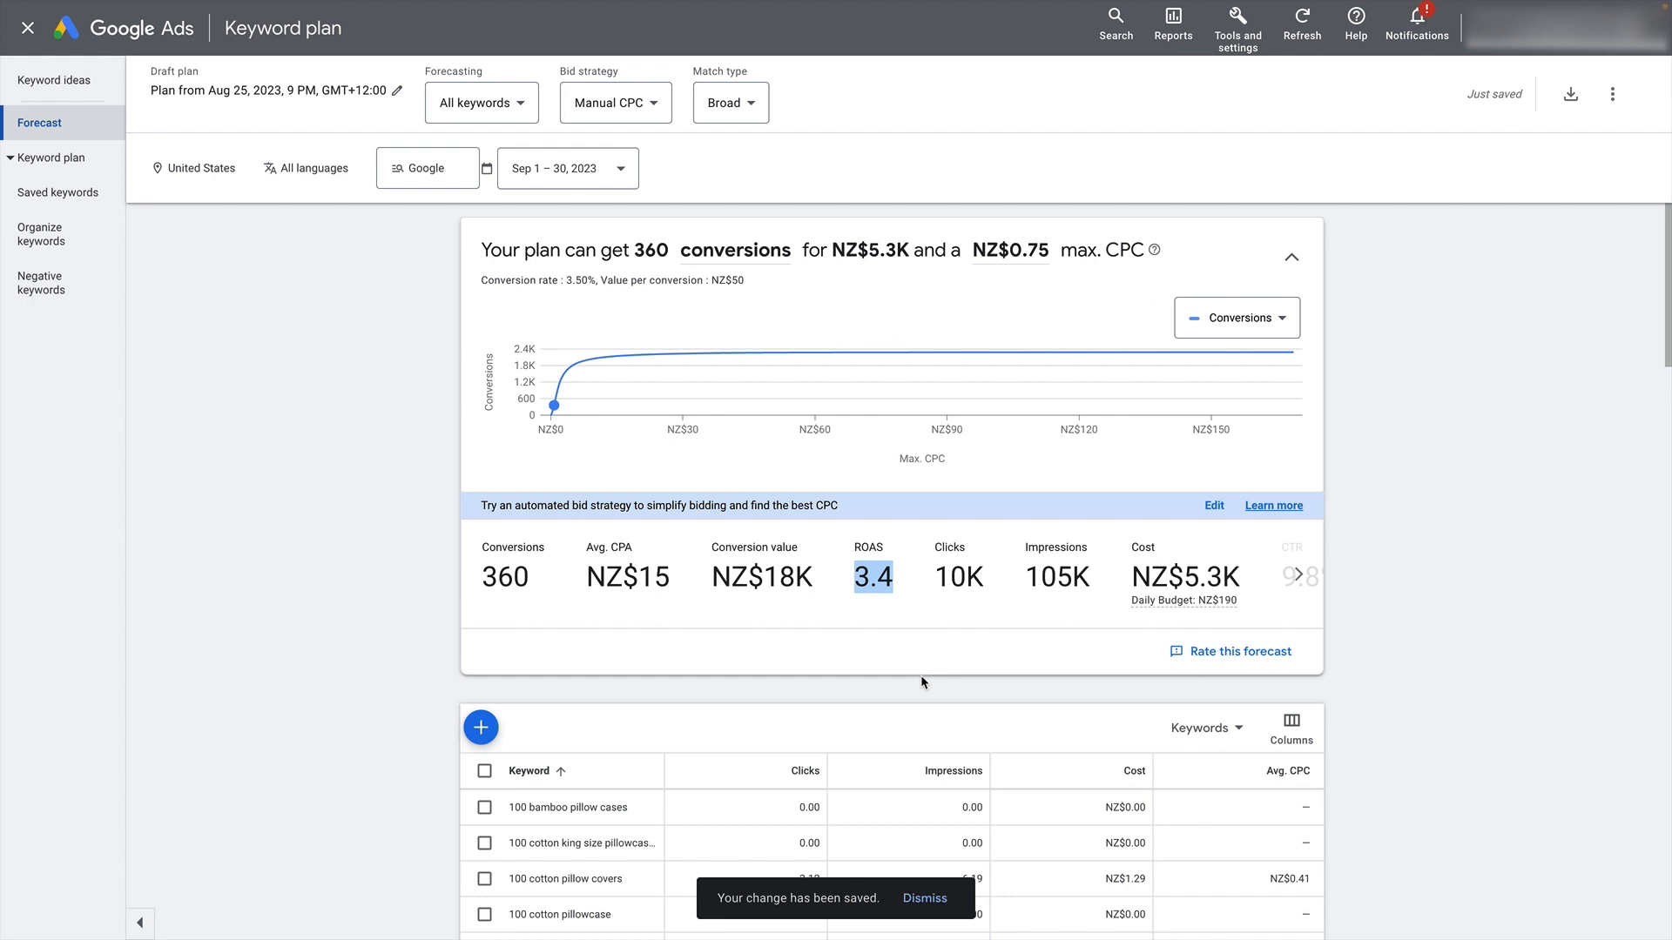
drag(711, 577, 834, 585)
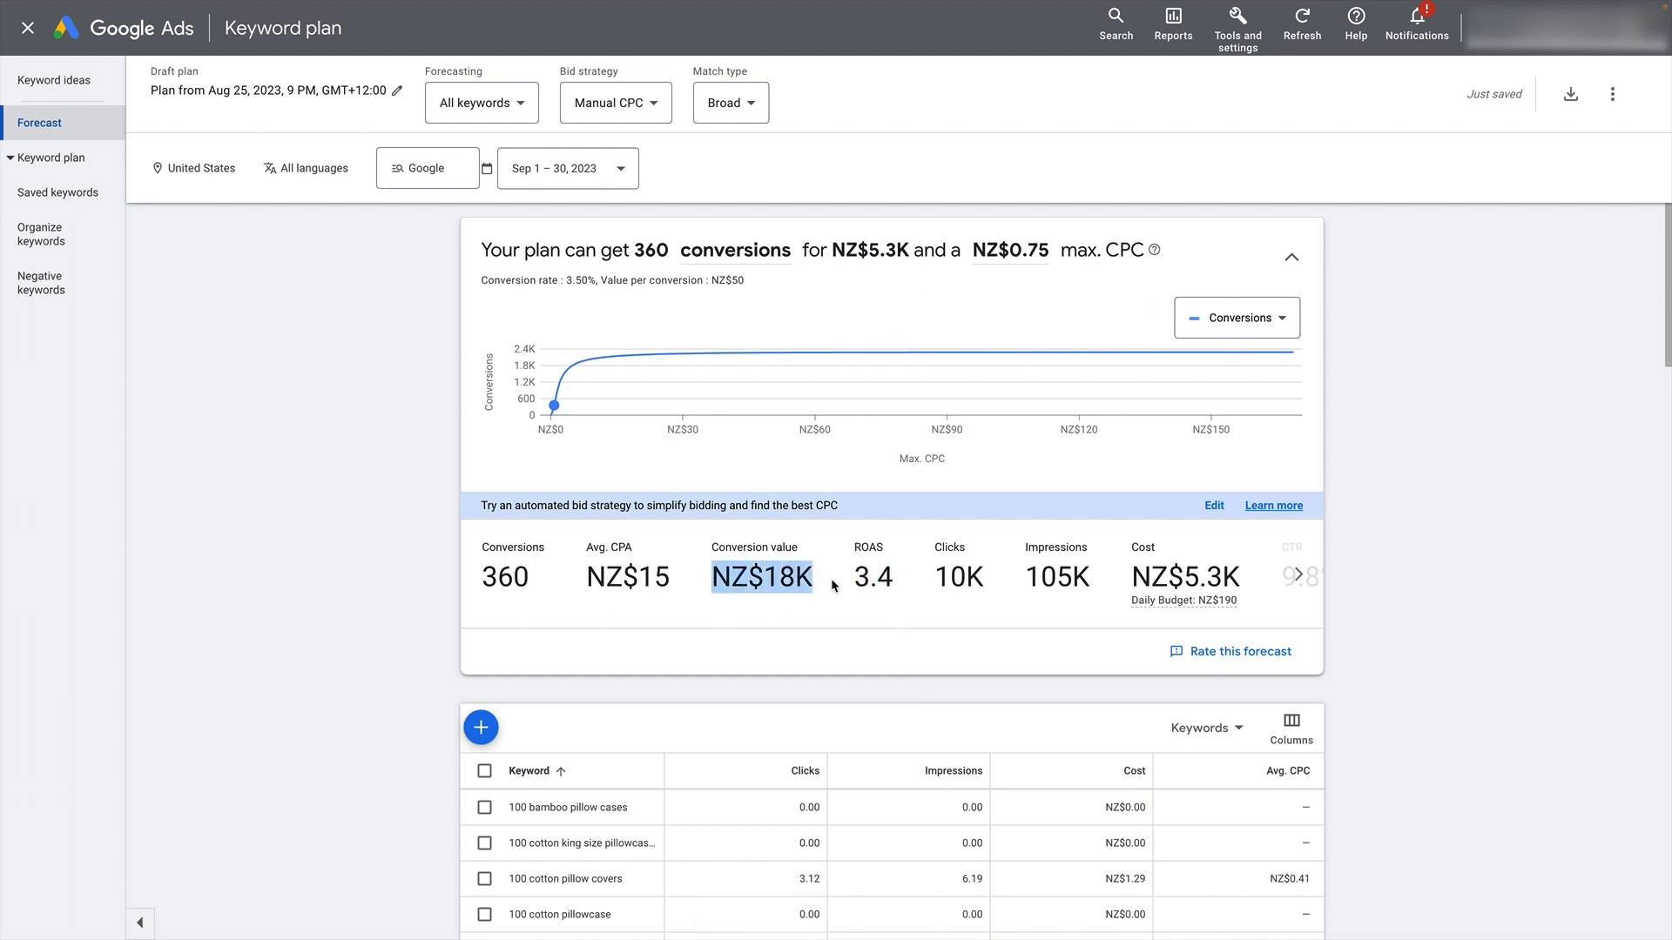
- Compare the forecast's total cost with its conversion value
drag(1129, 581, 1271, 576)
click(956, 615)
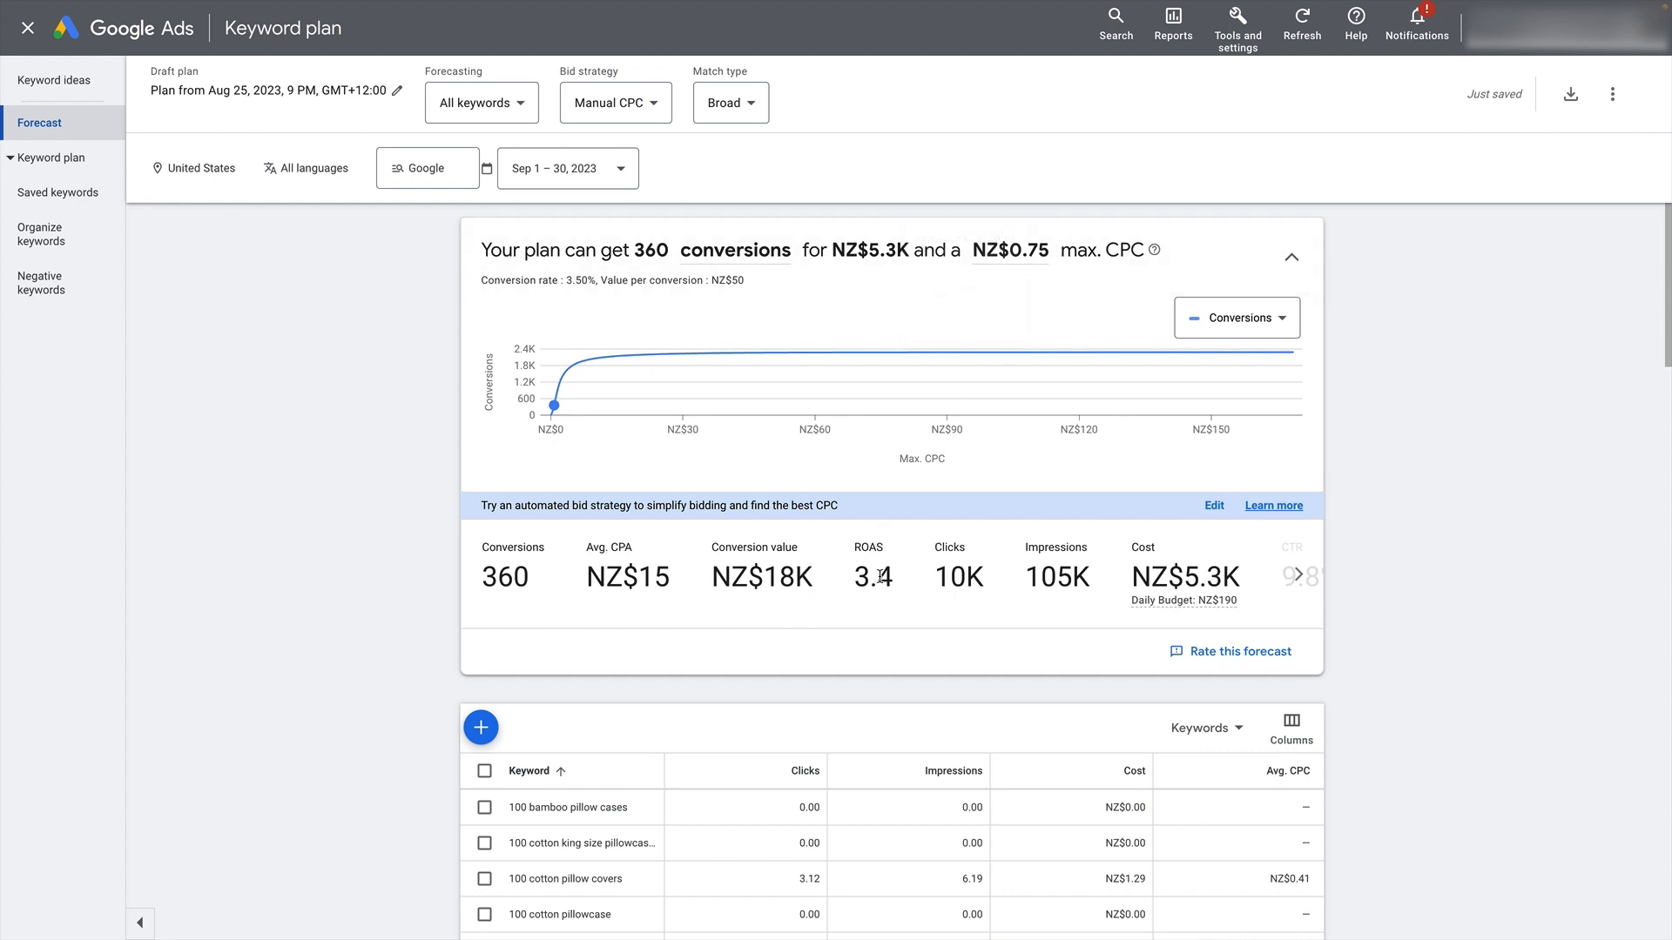
drag(712, 582, 828, 632)
click(684, 525)
- Set the forecast's value per conversion to NZ$60, save it and check the updated conversion value
click(759, 280)
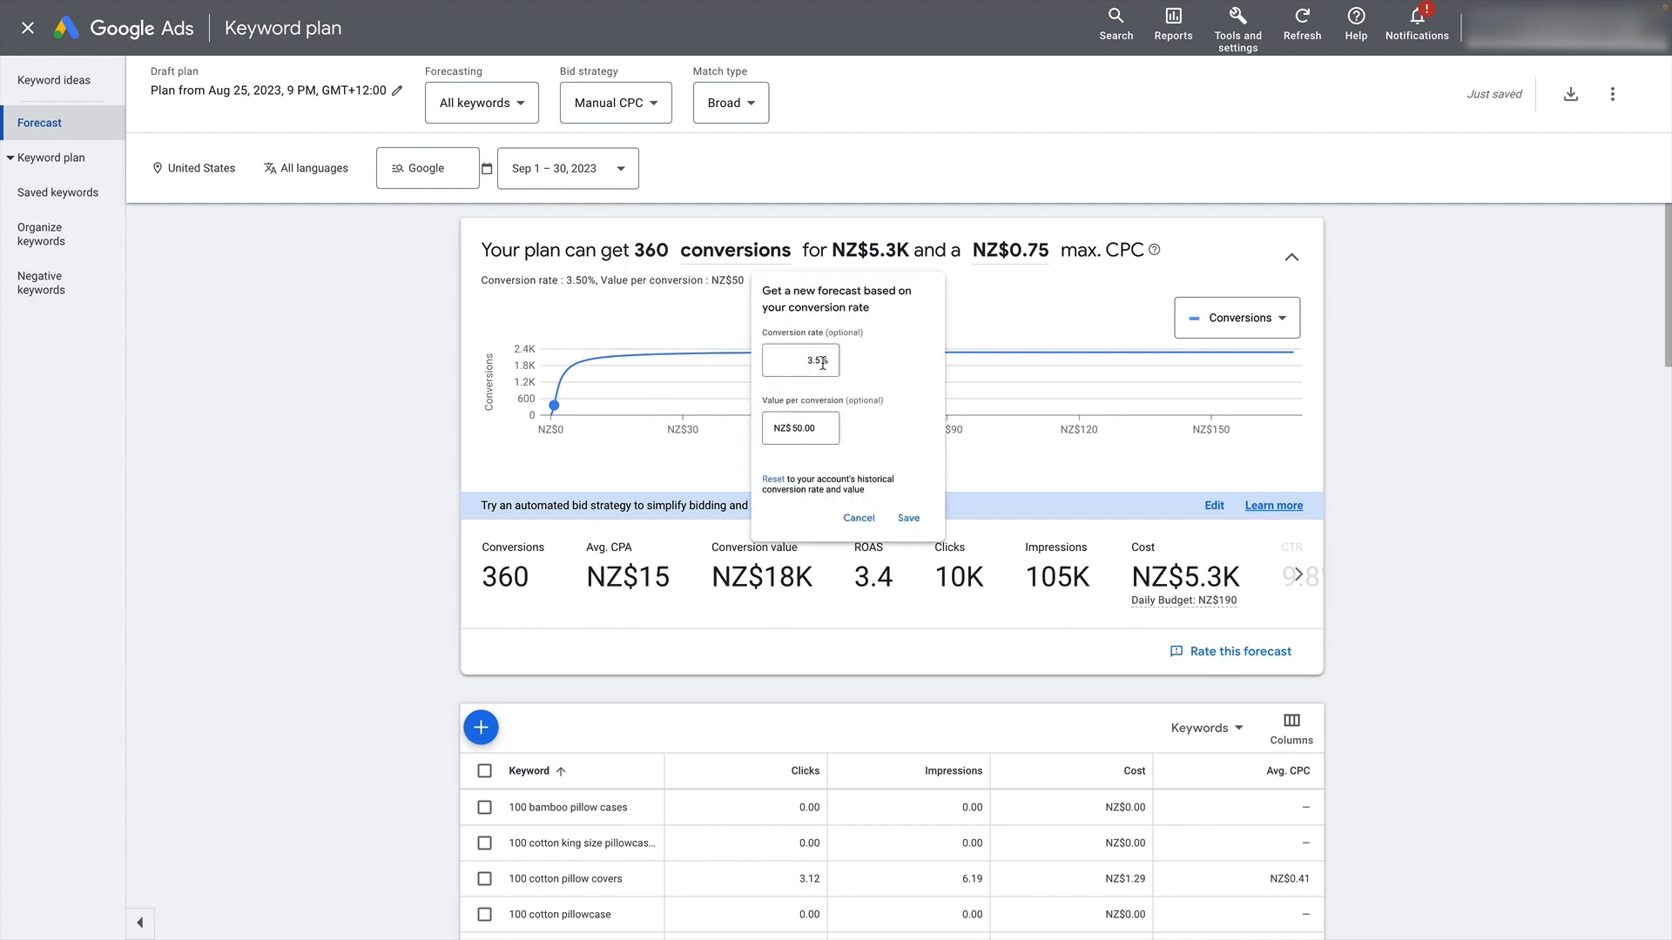
click(835, 471)
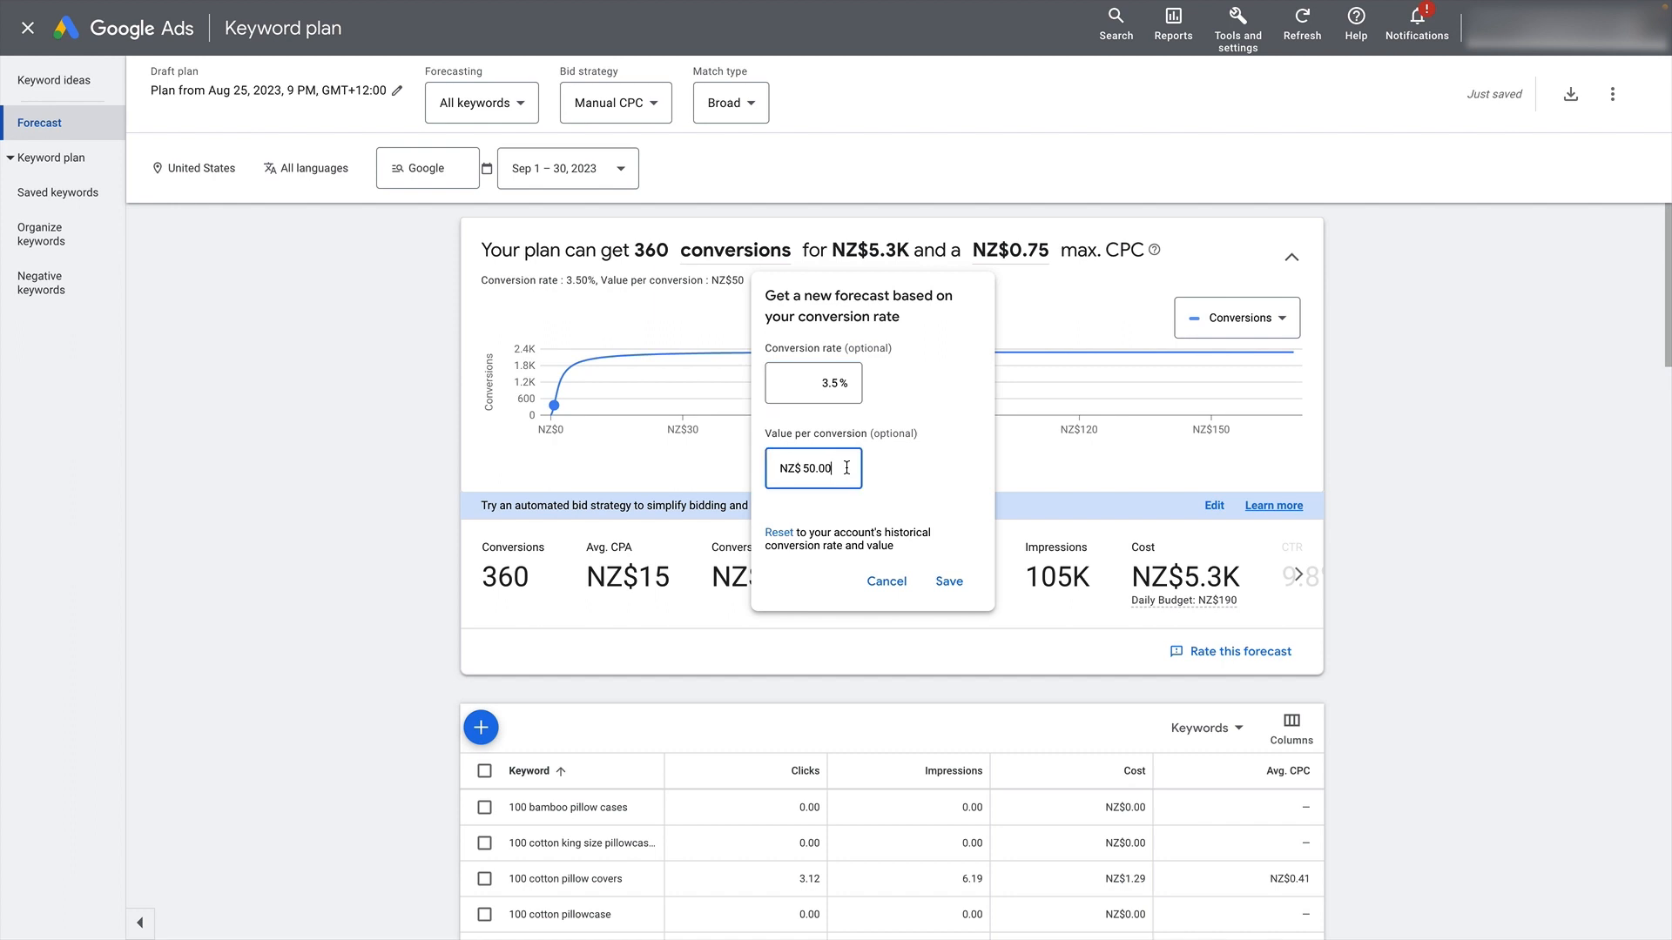
key(ctrl+a)
text(60)
click(971, 576)
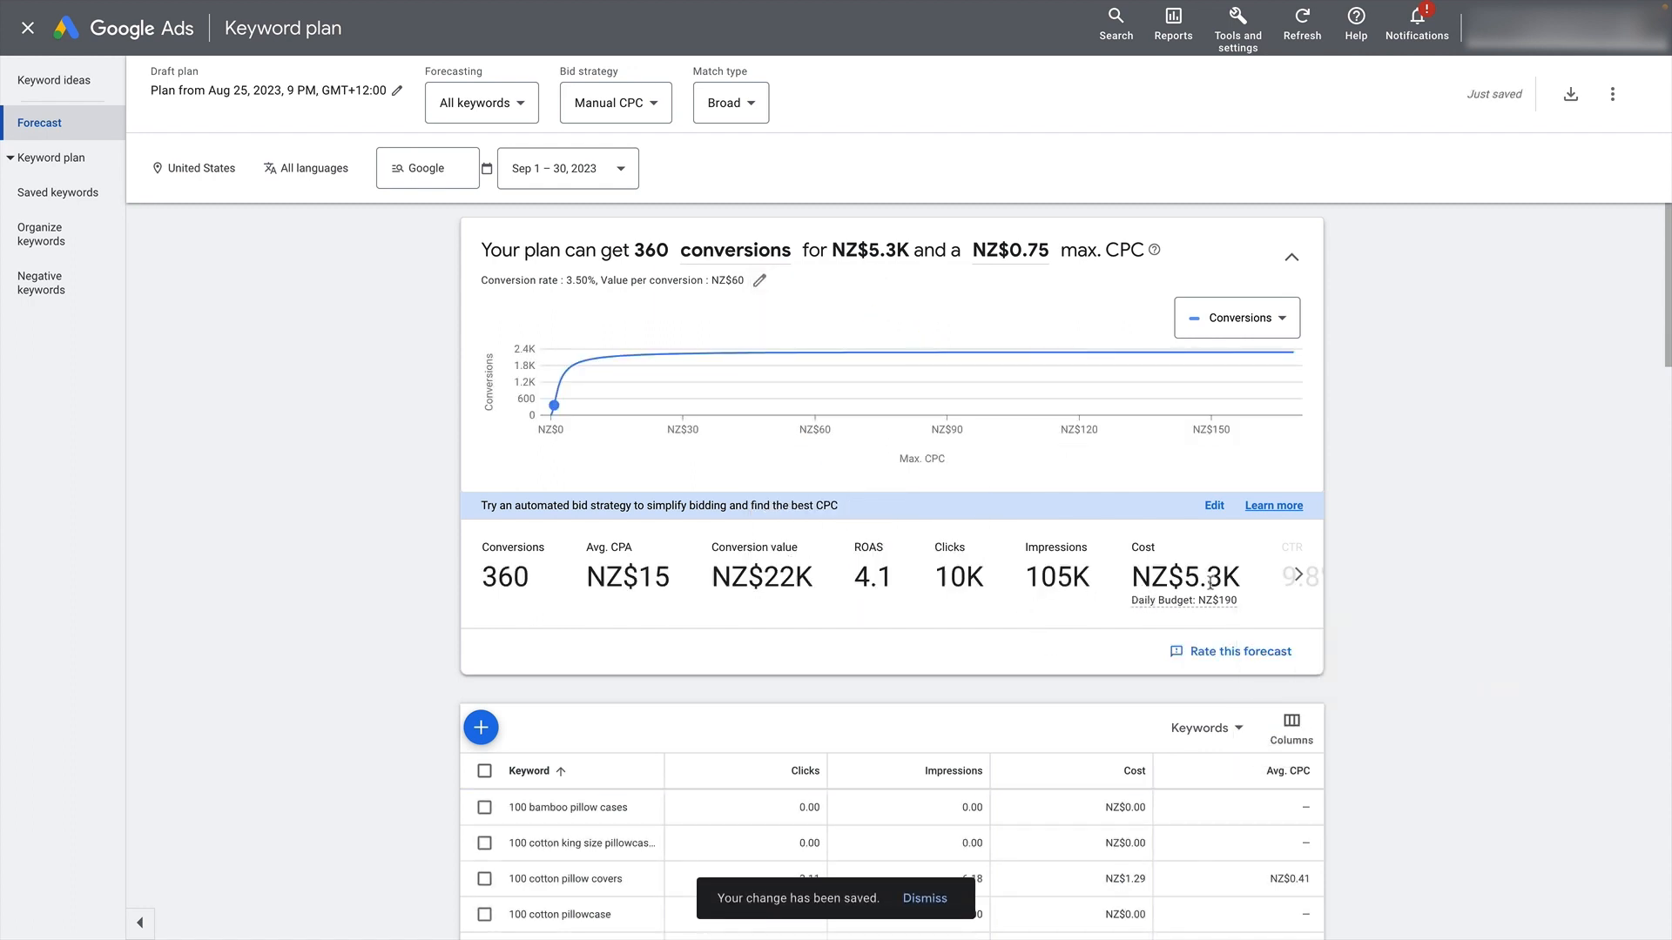
drag(709, 577, 855, 619)
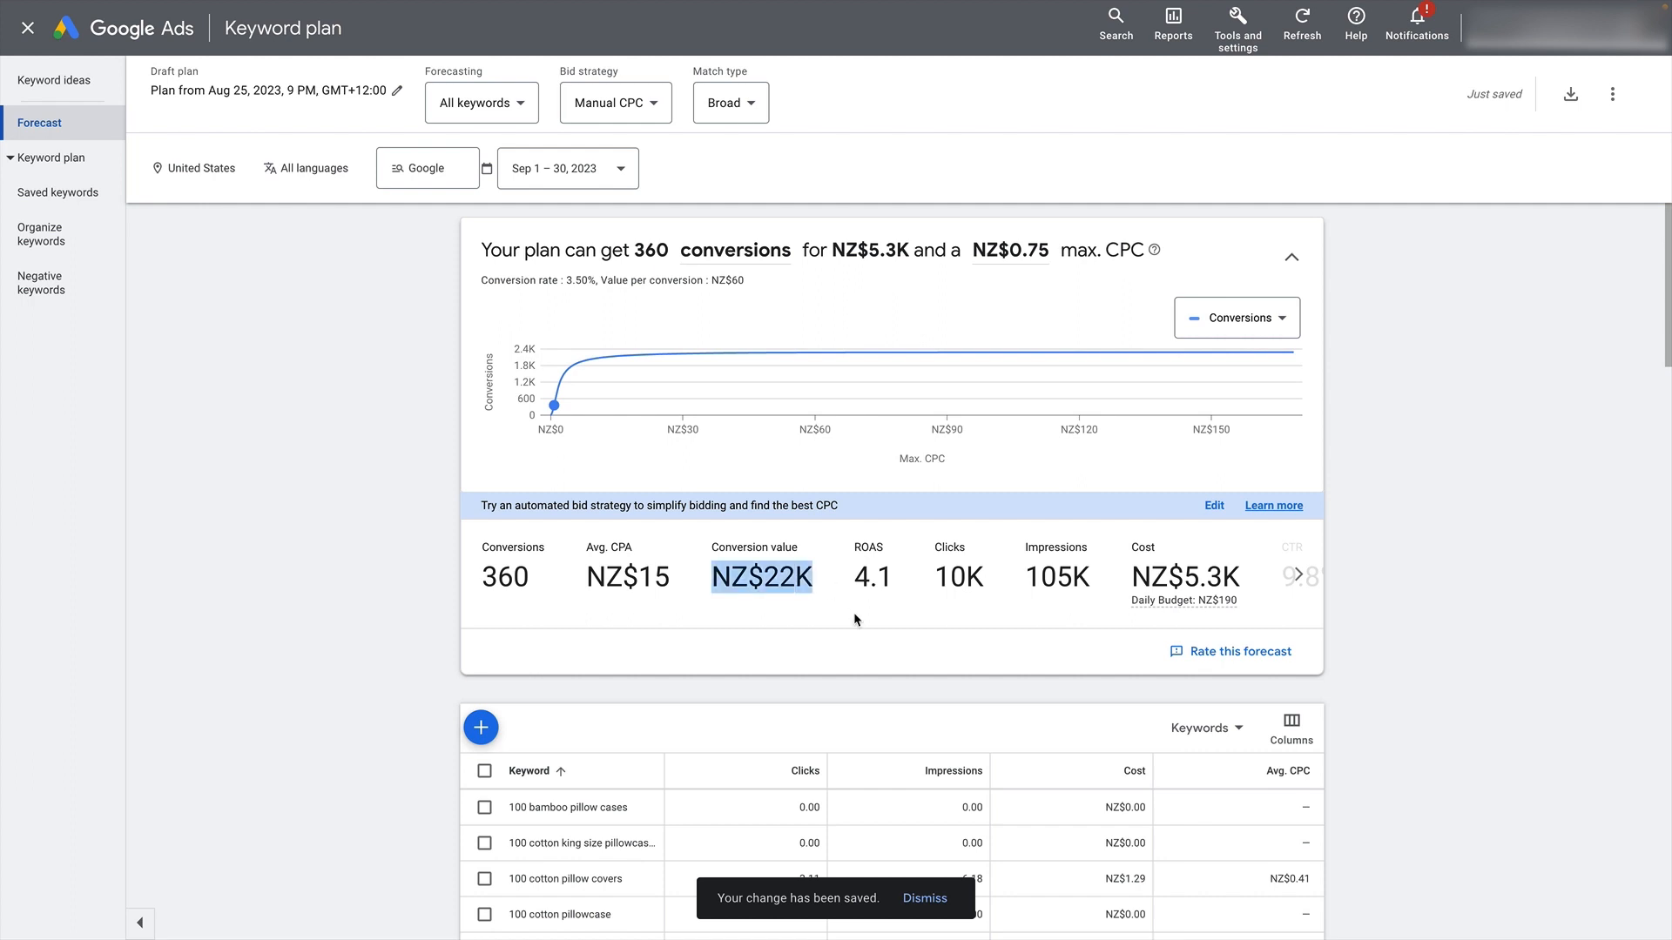
click(856, 619)
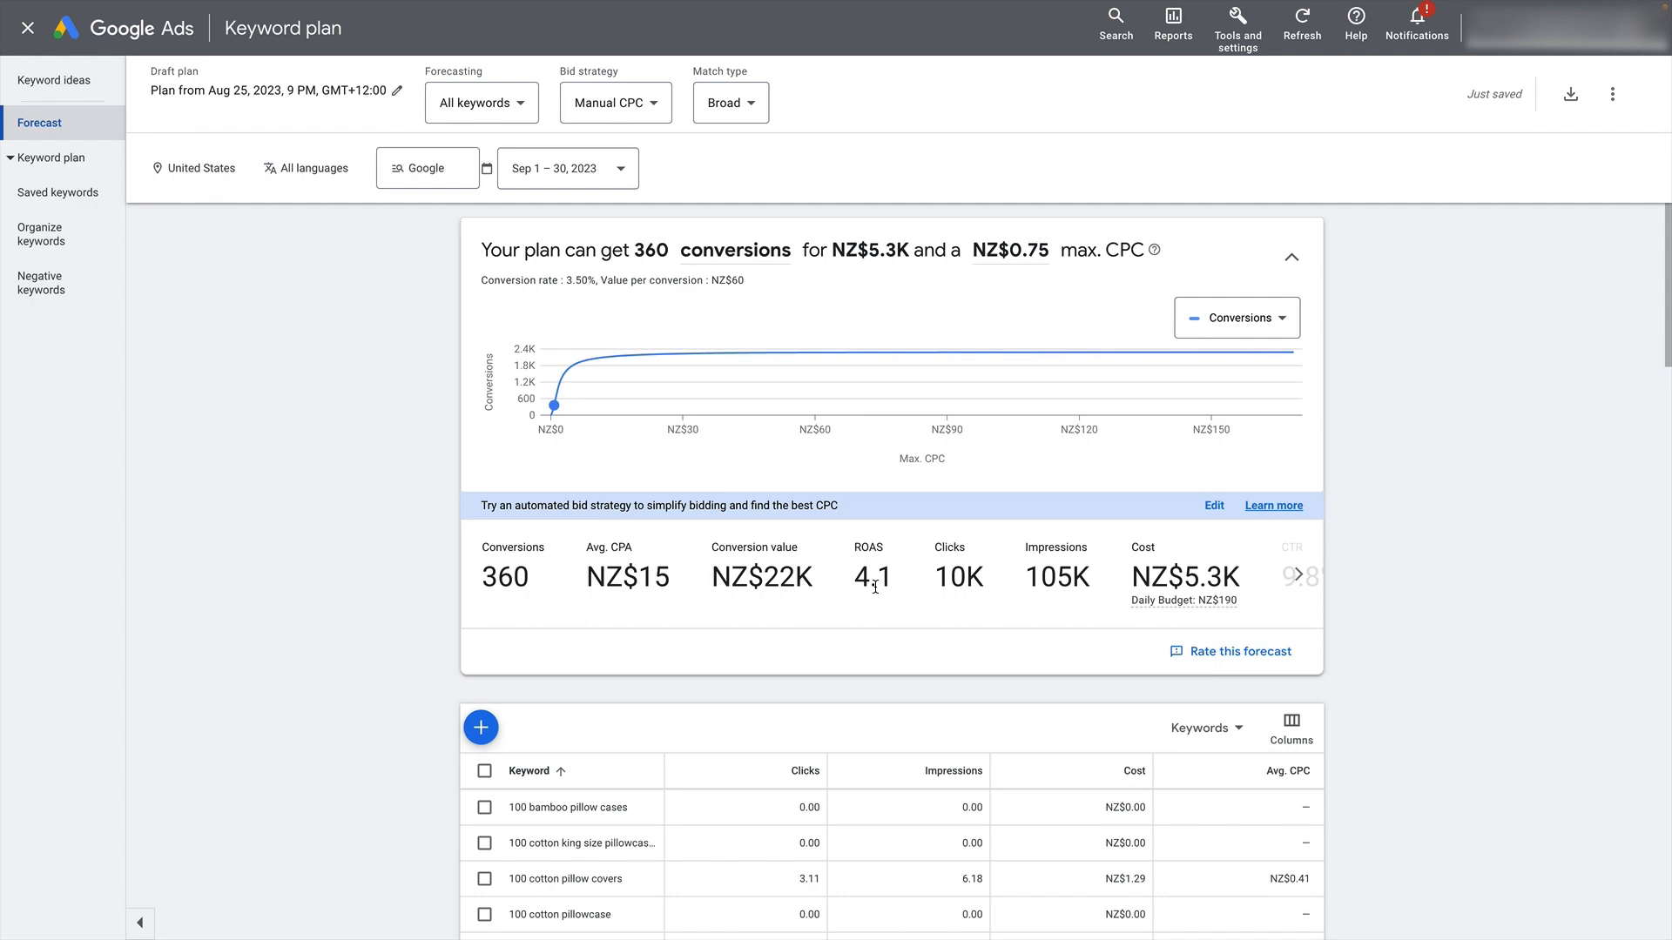
- Review the forecast's keyword list, and return to the keyword ideas to look over suggestions such as satin pillowcase
scroll(900, 581, down, 8)
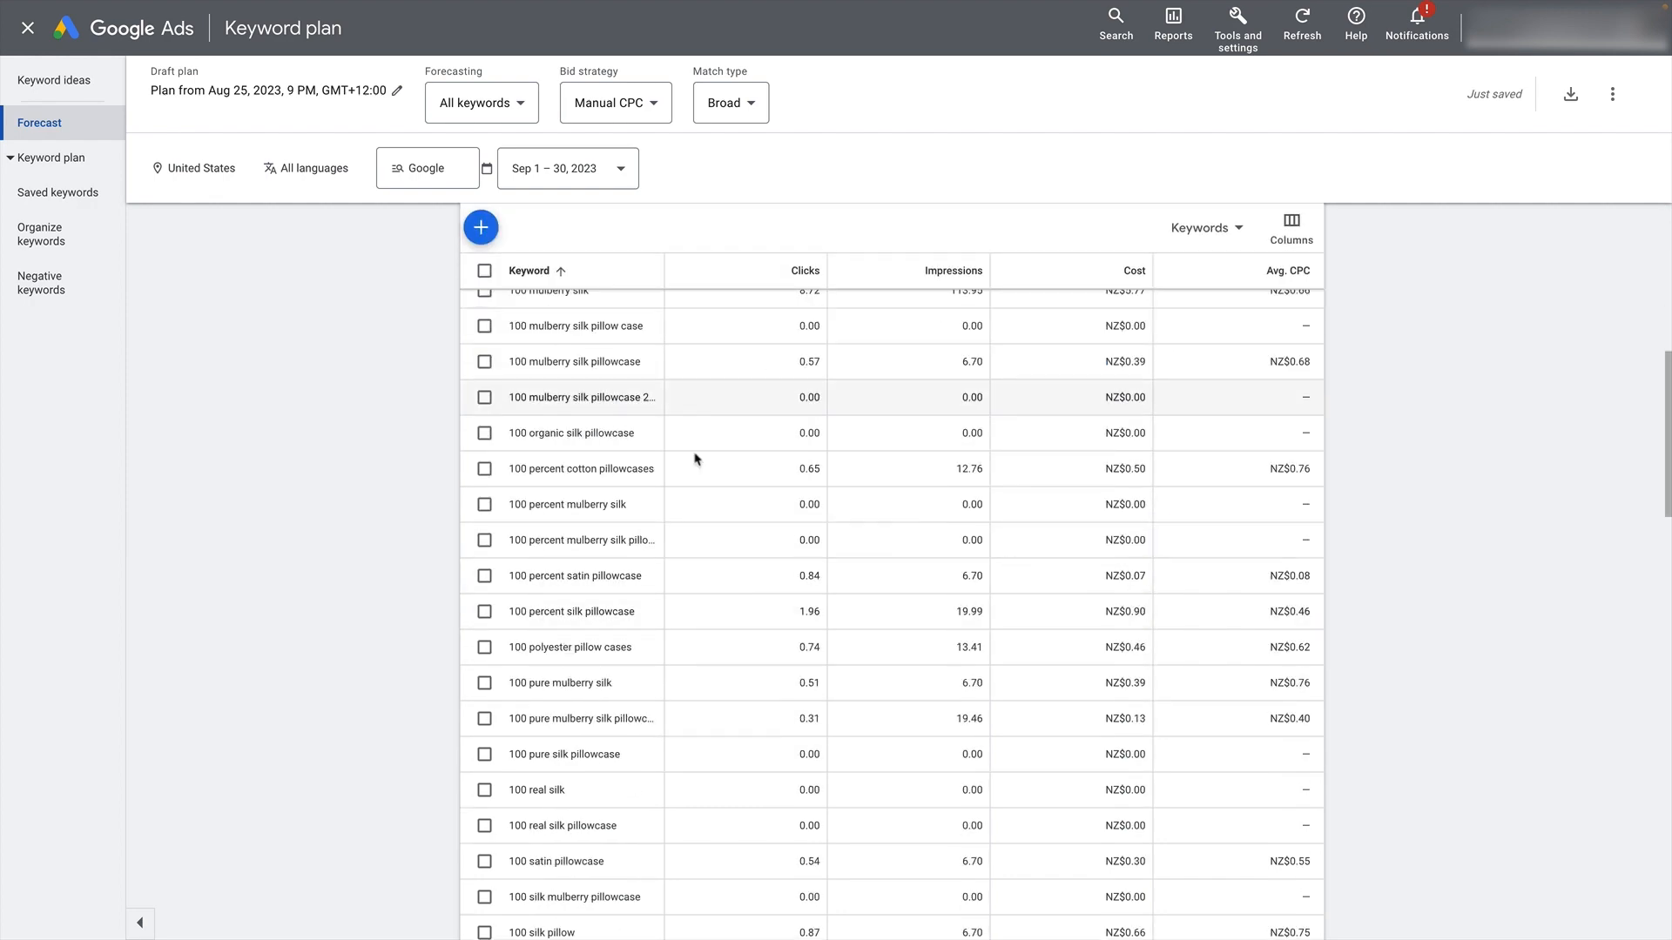
scroll(738, 578, up, 4)
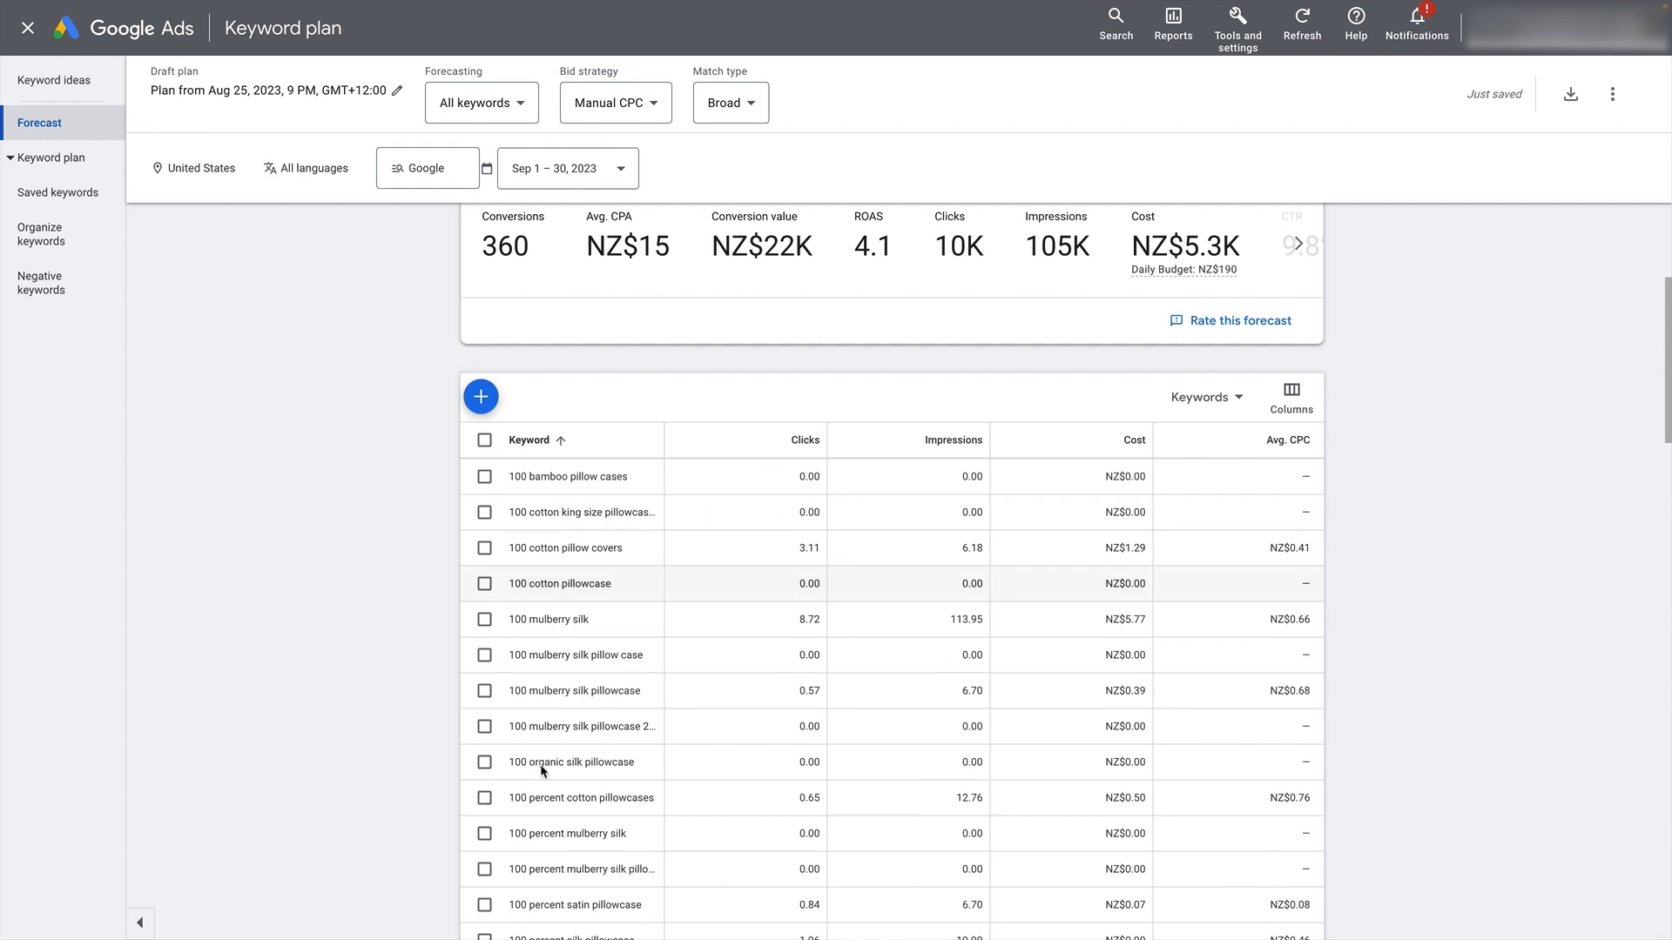
click(50, 75)
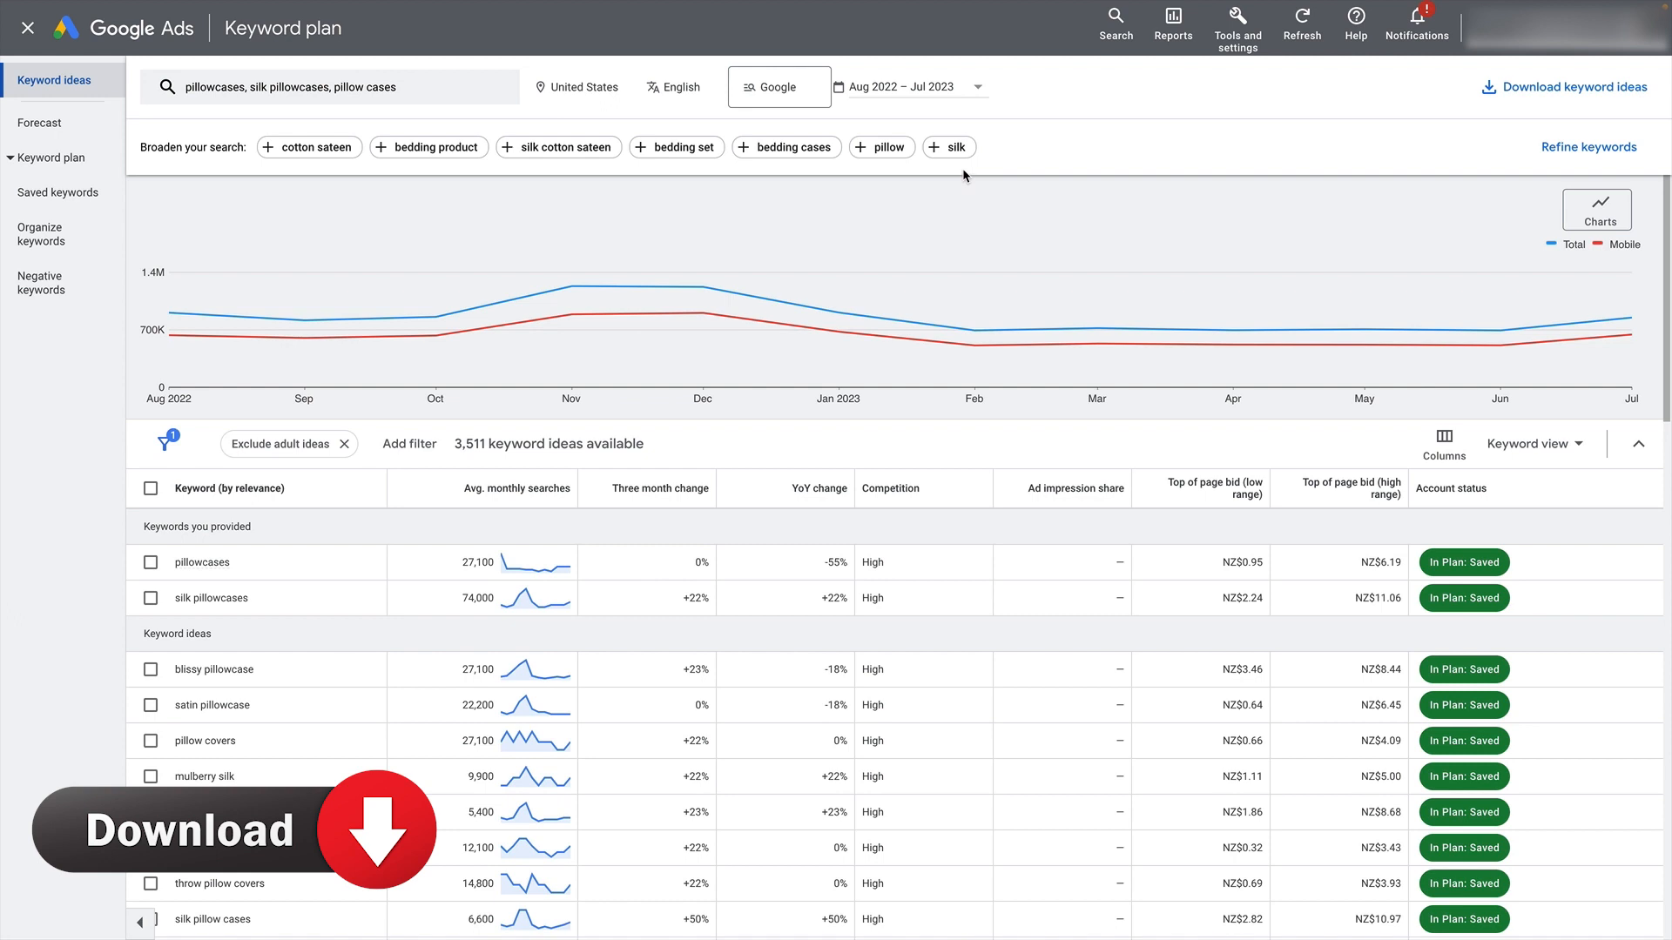
scroll(567, 524, down, 1)
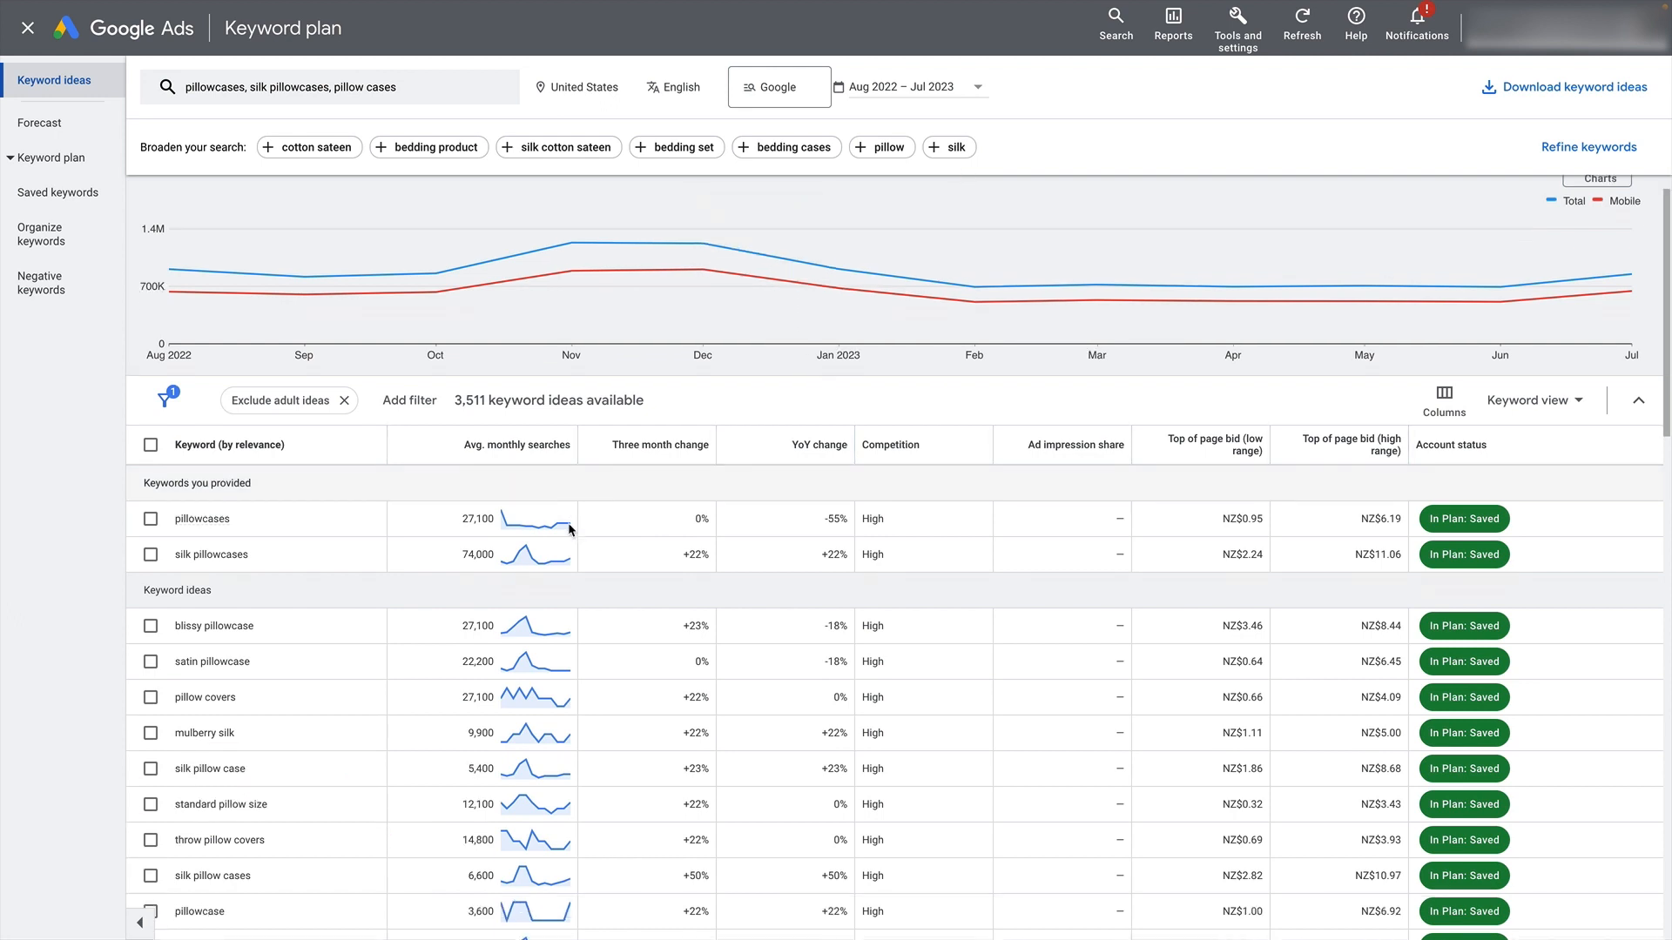
scroll(442, 634, down, 2)
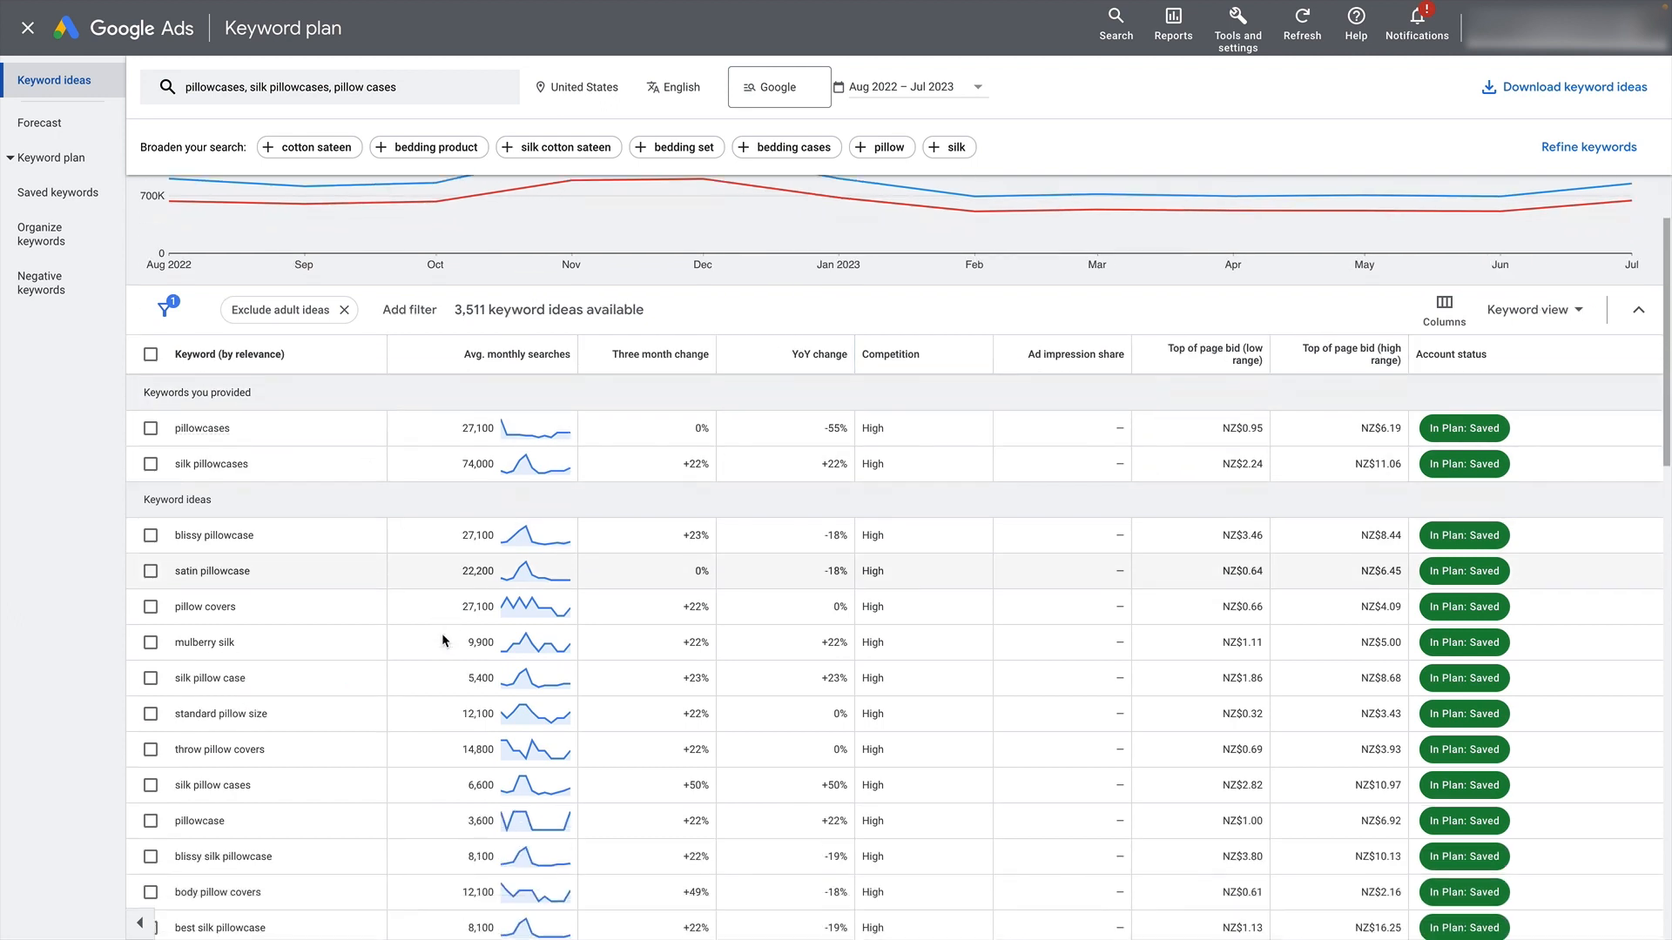
scroll(274, 529, down, 1)
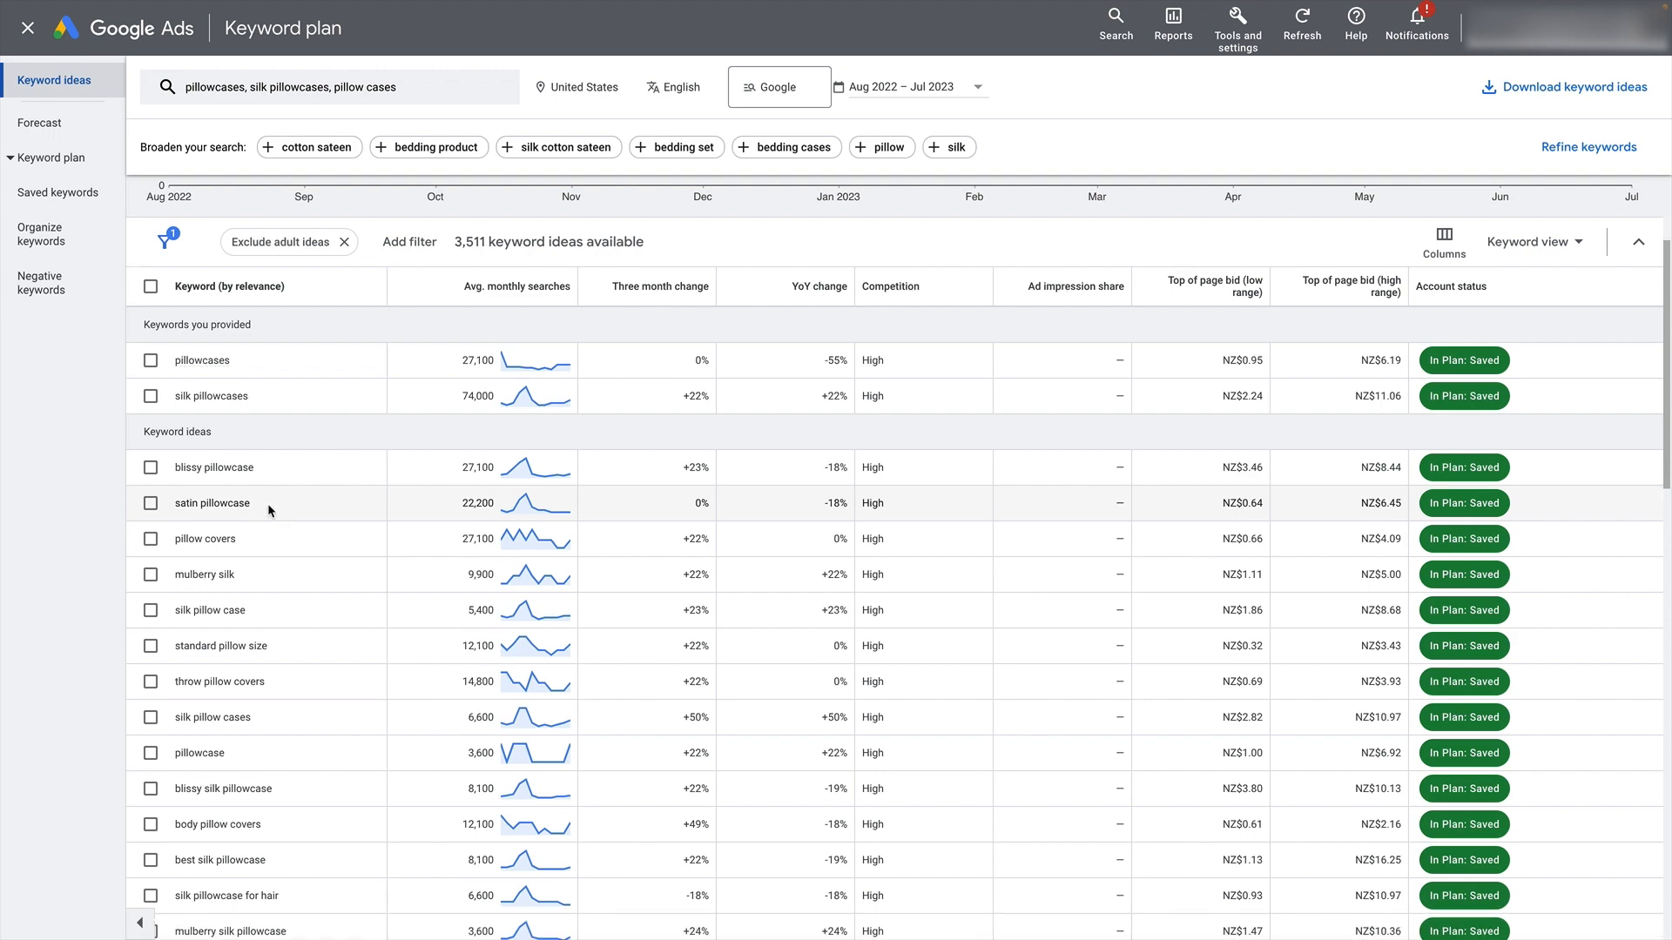
drag(268, 504, 165, 505)
click(61, 586)
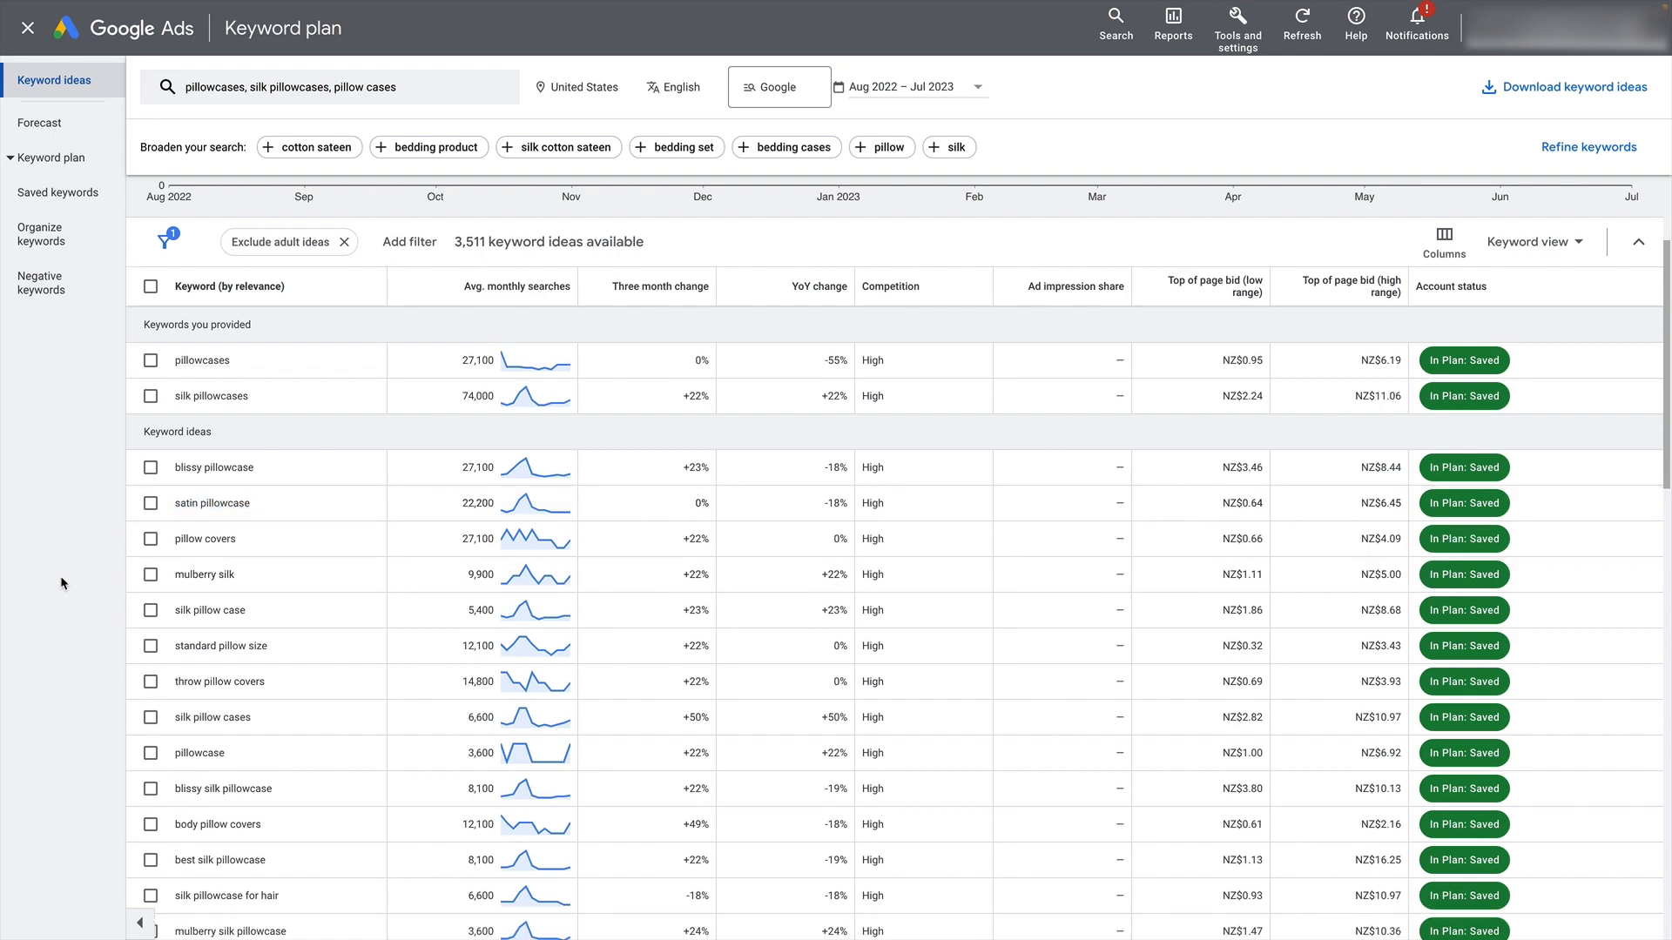
- Replace the three seed keywords with "satin pillowcases" and get new keyword ideas
scroll(609, 592, up, 3)
click(423, 98)
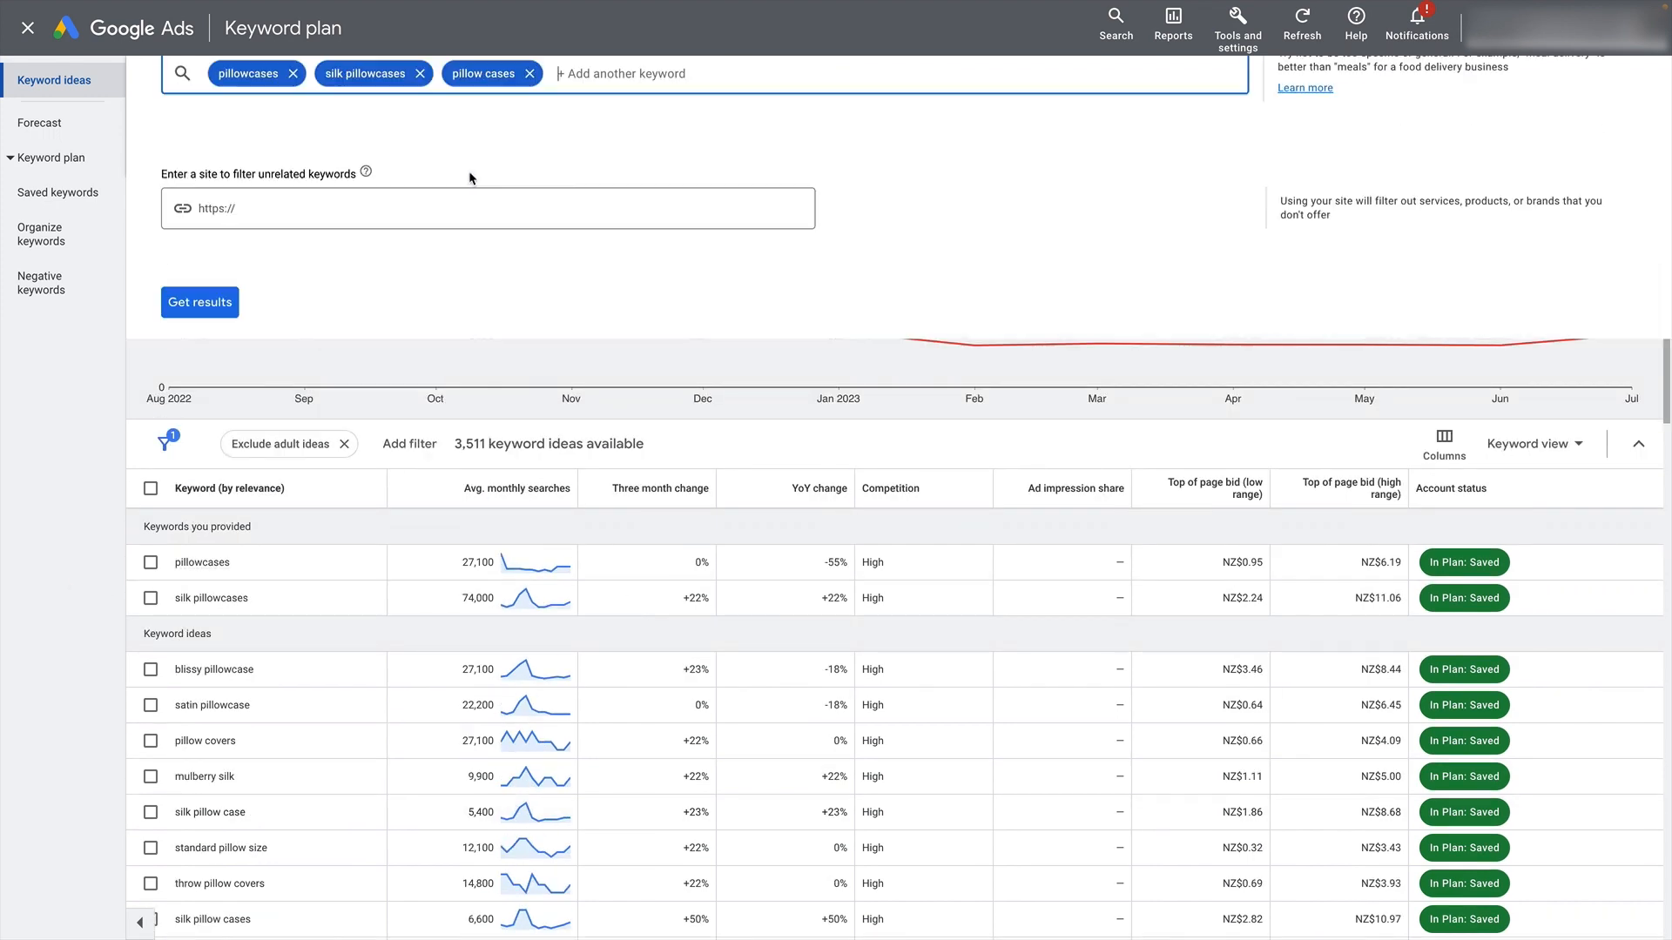
click(528, 174)
click(421, 175)
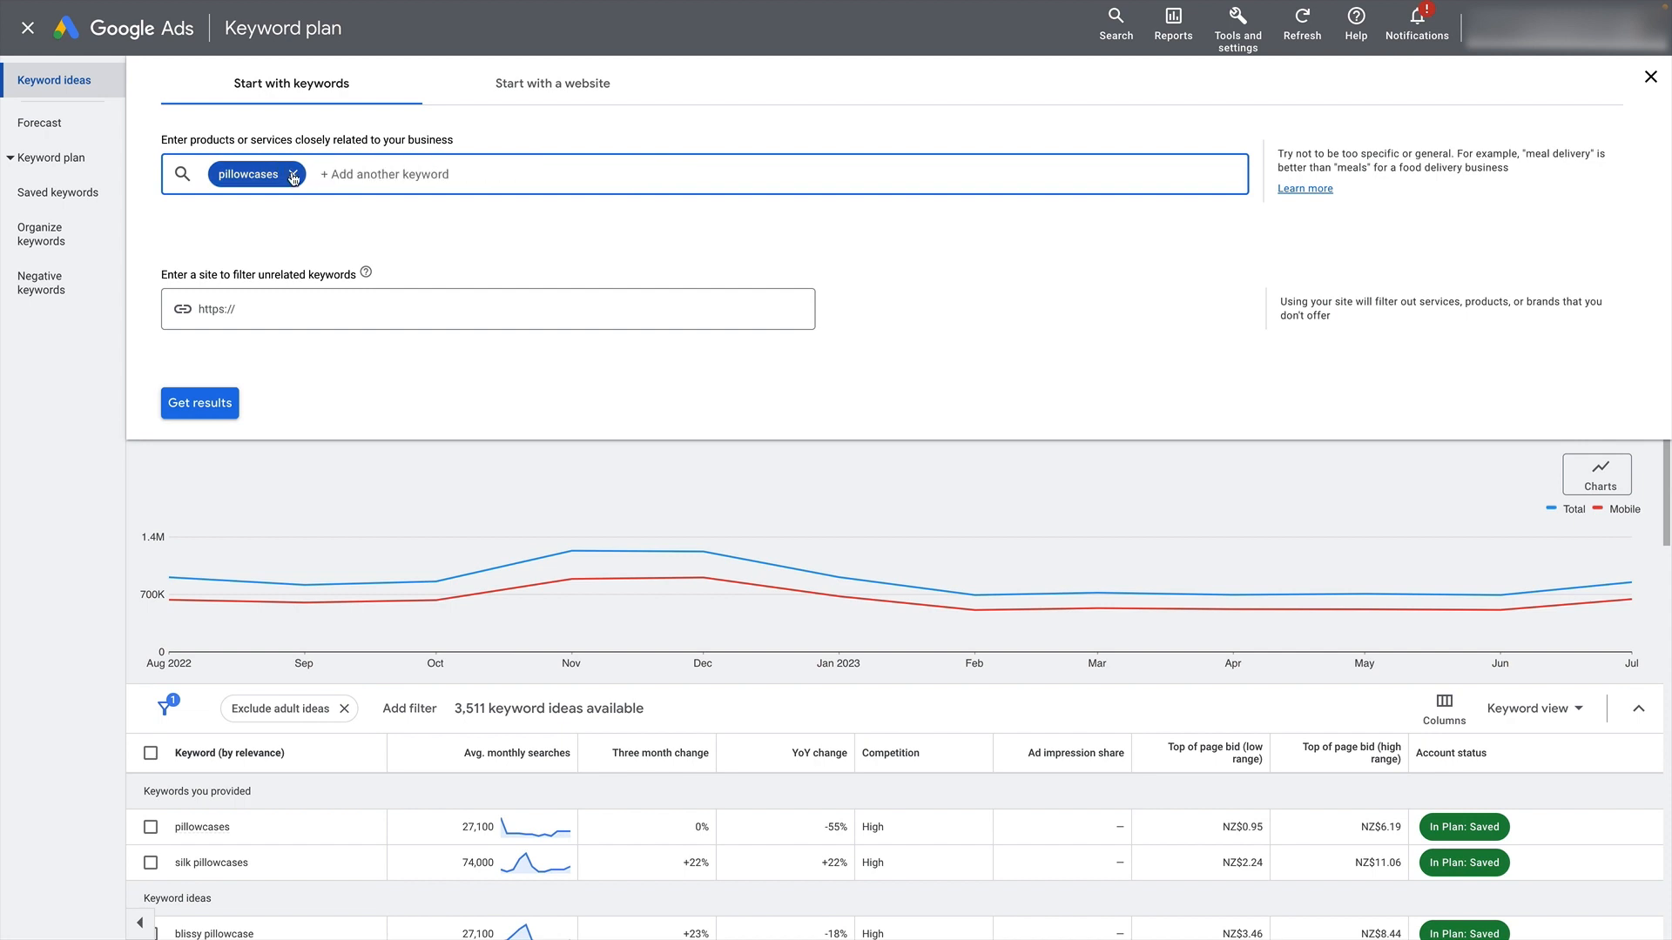
click(293, 174)
text(sati)
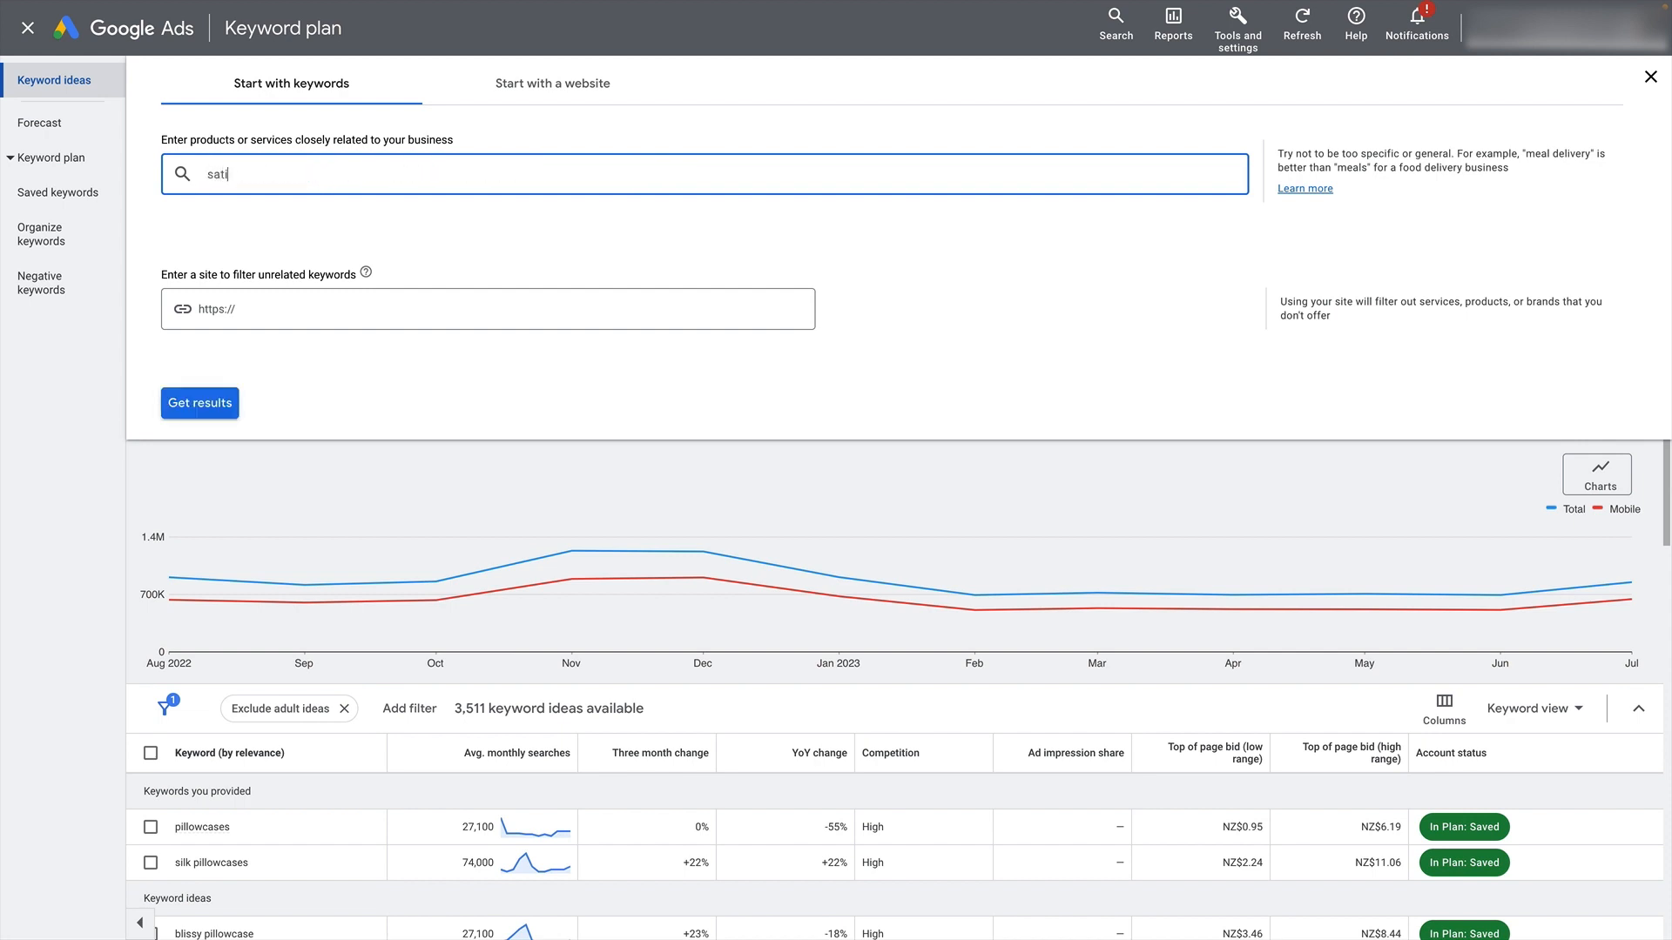
text(n pillowcases)
key(Return)
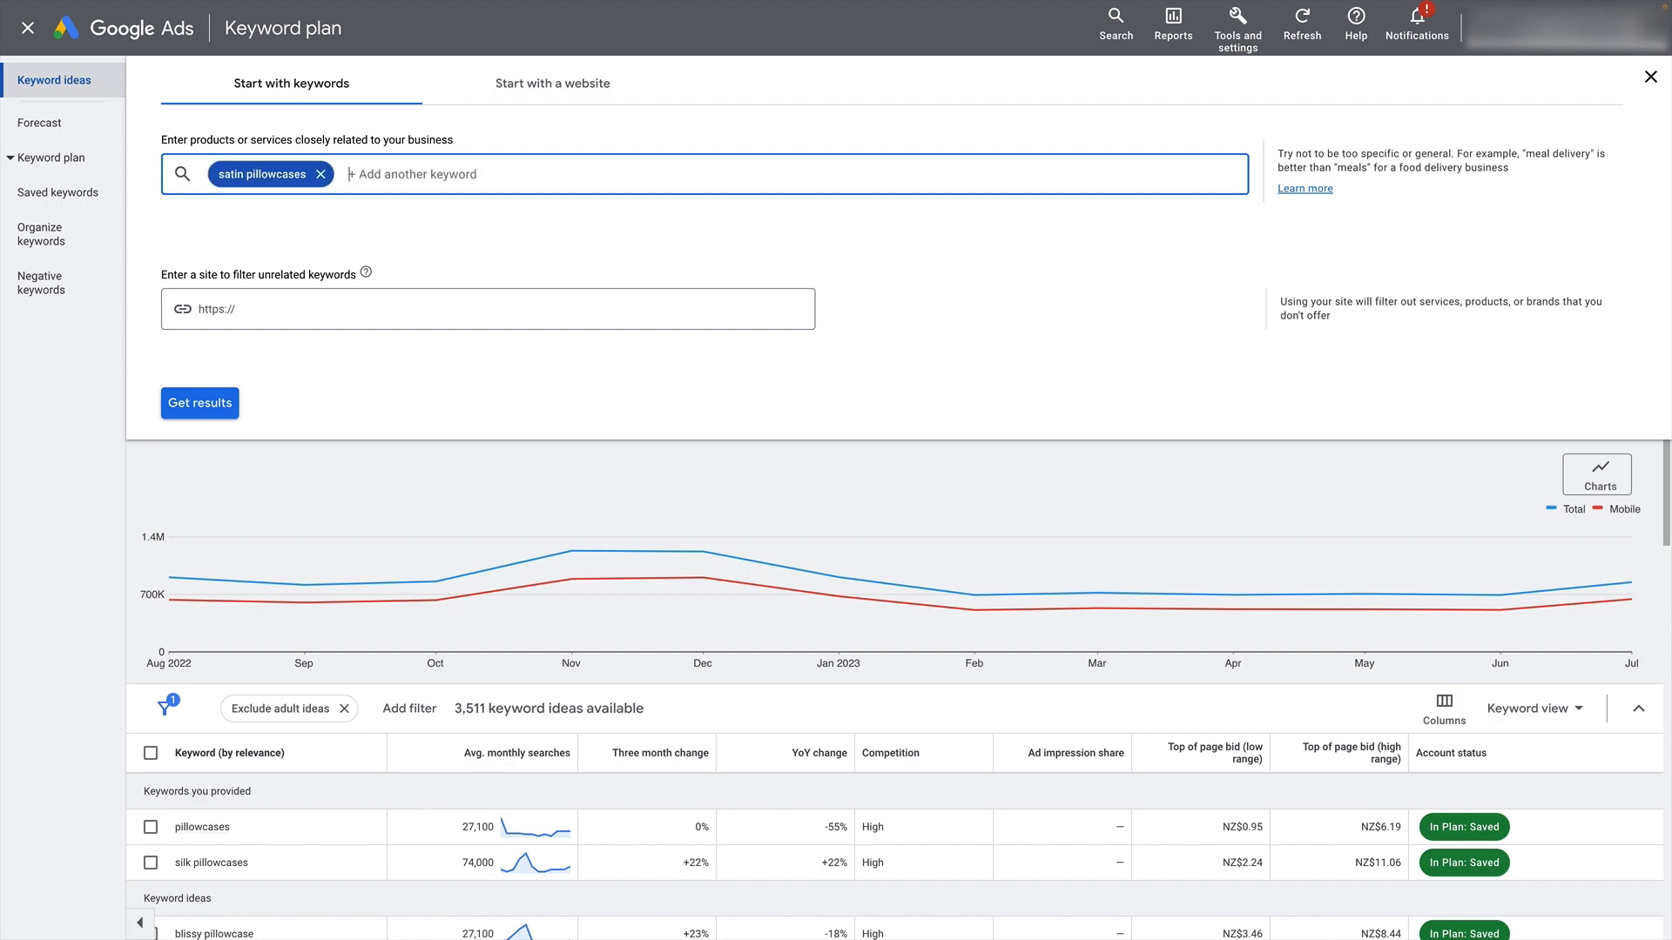
click(200, 402)
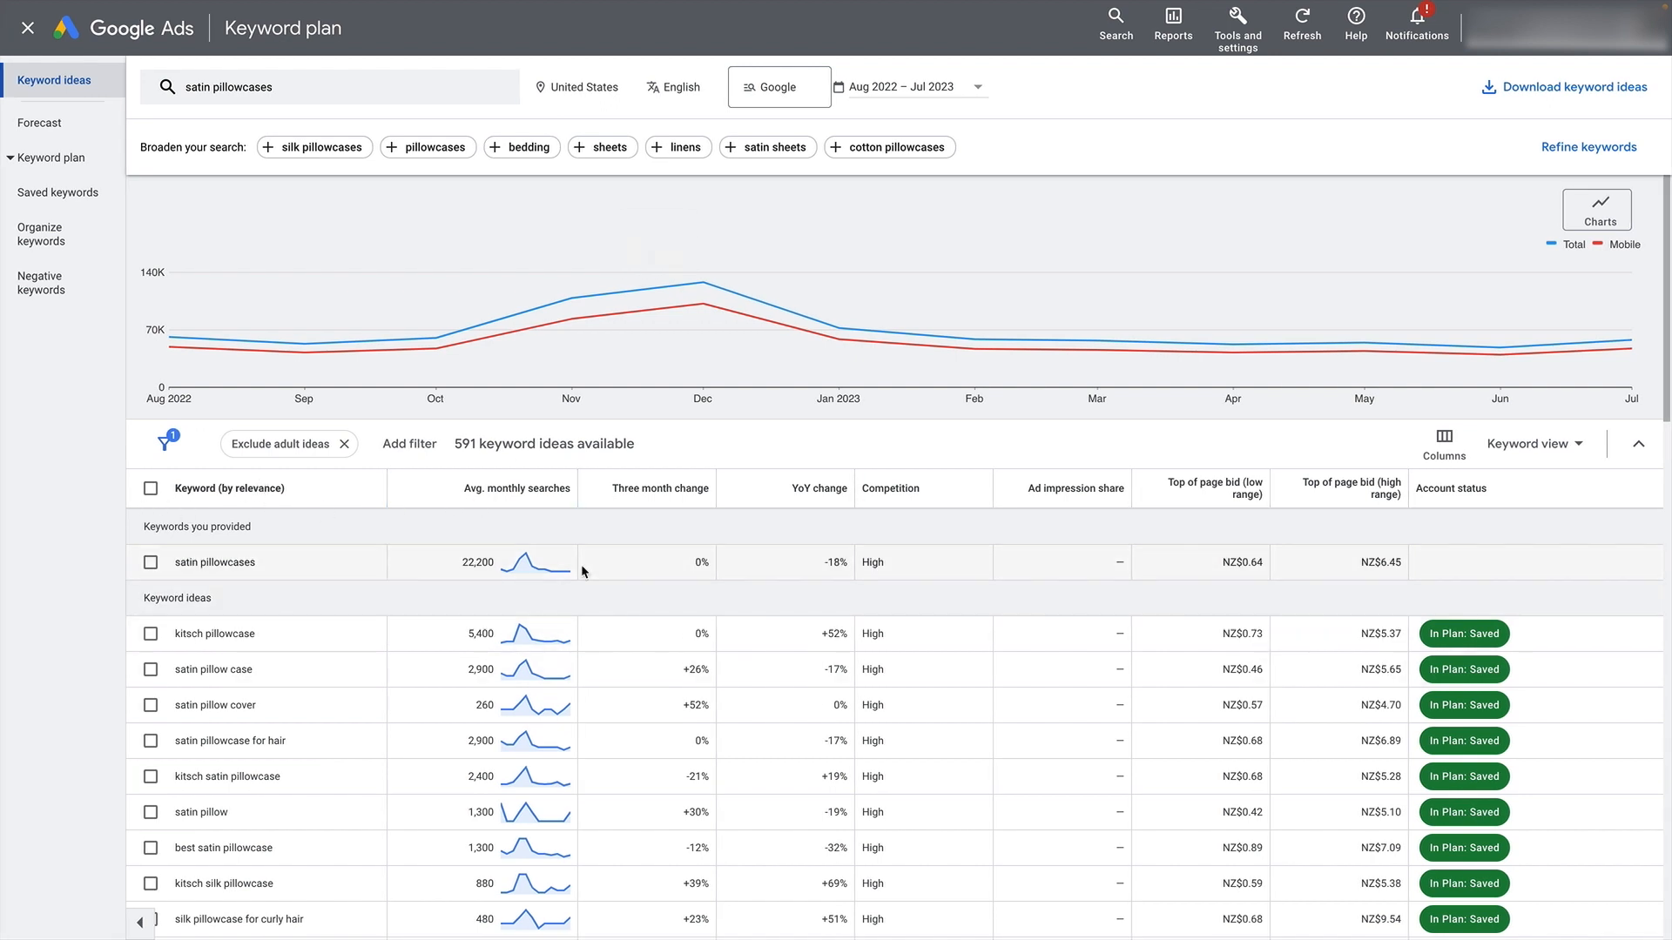
- Find "polyester pillowcase" among the satin pillowcase ideas and add it to the plan
scroll(396, 615, down, 10)
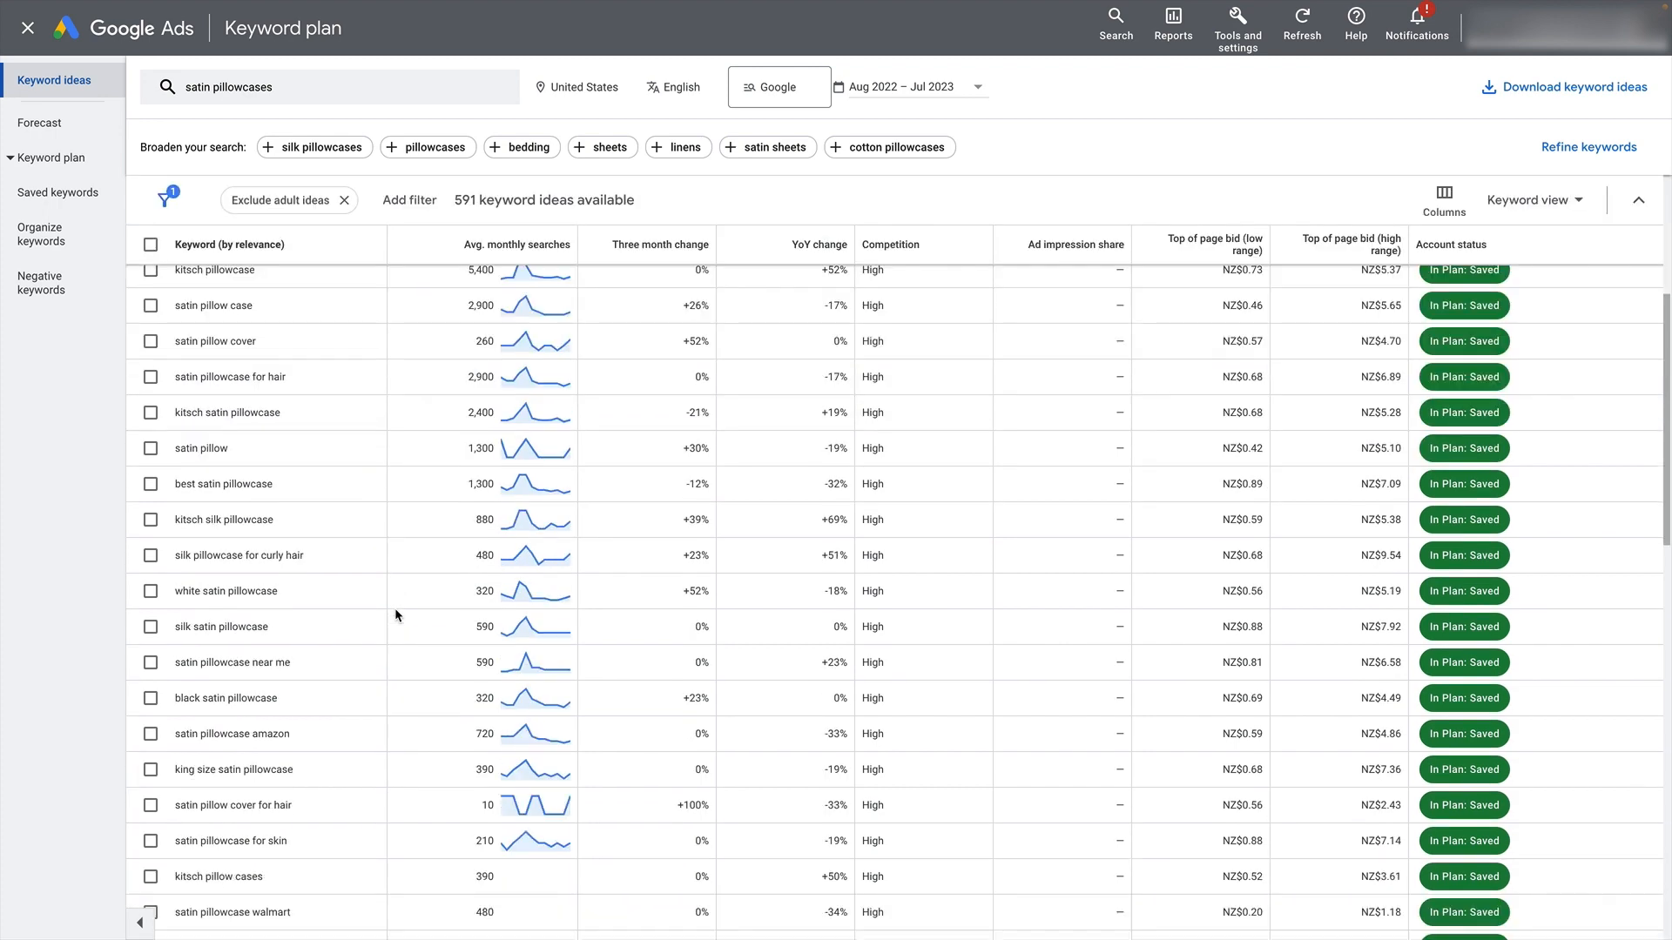
scroll(445, 617, down, 5)
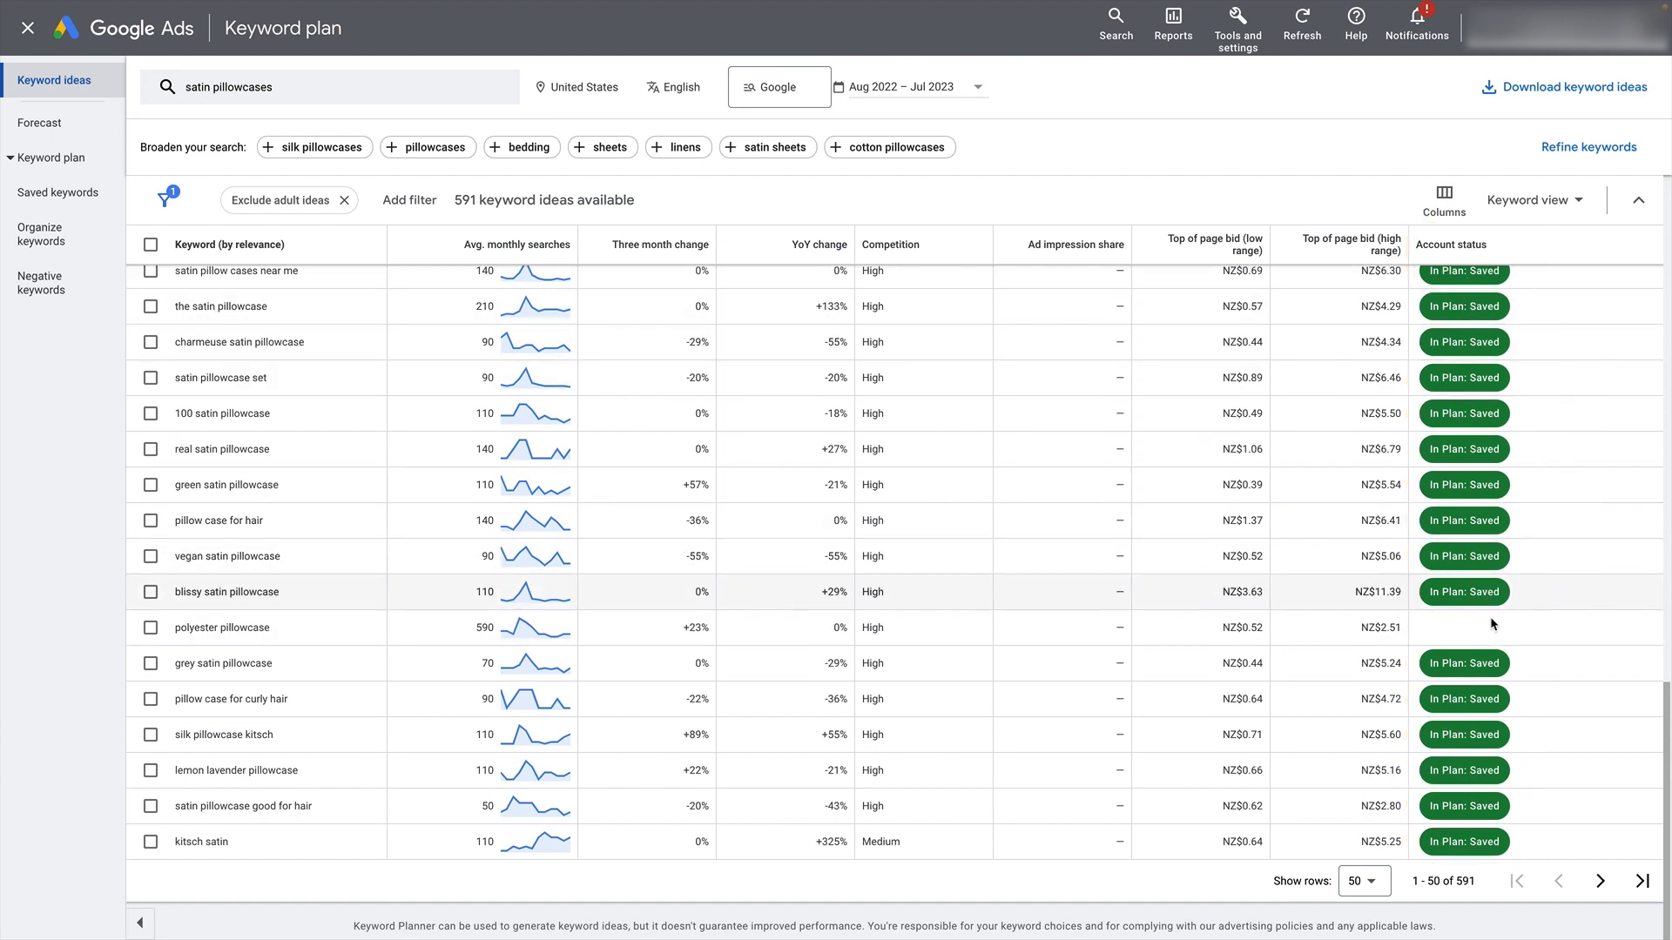
click(151, 630)
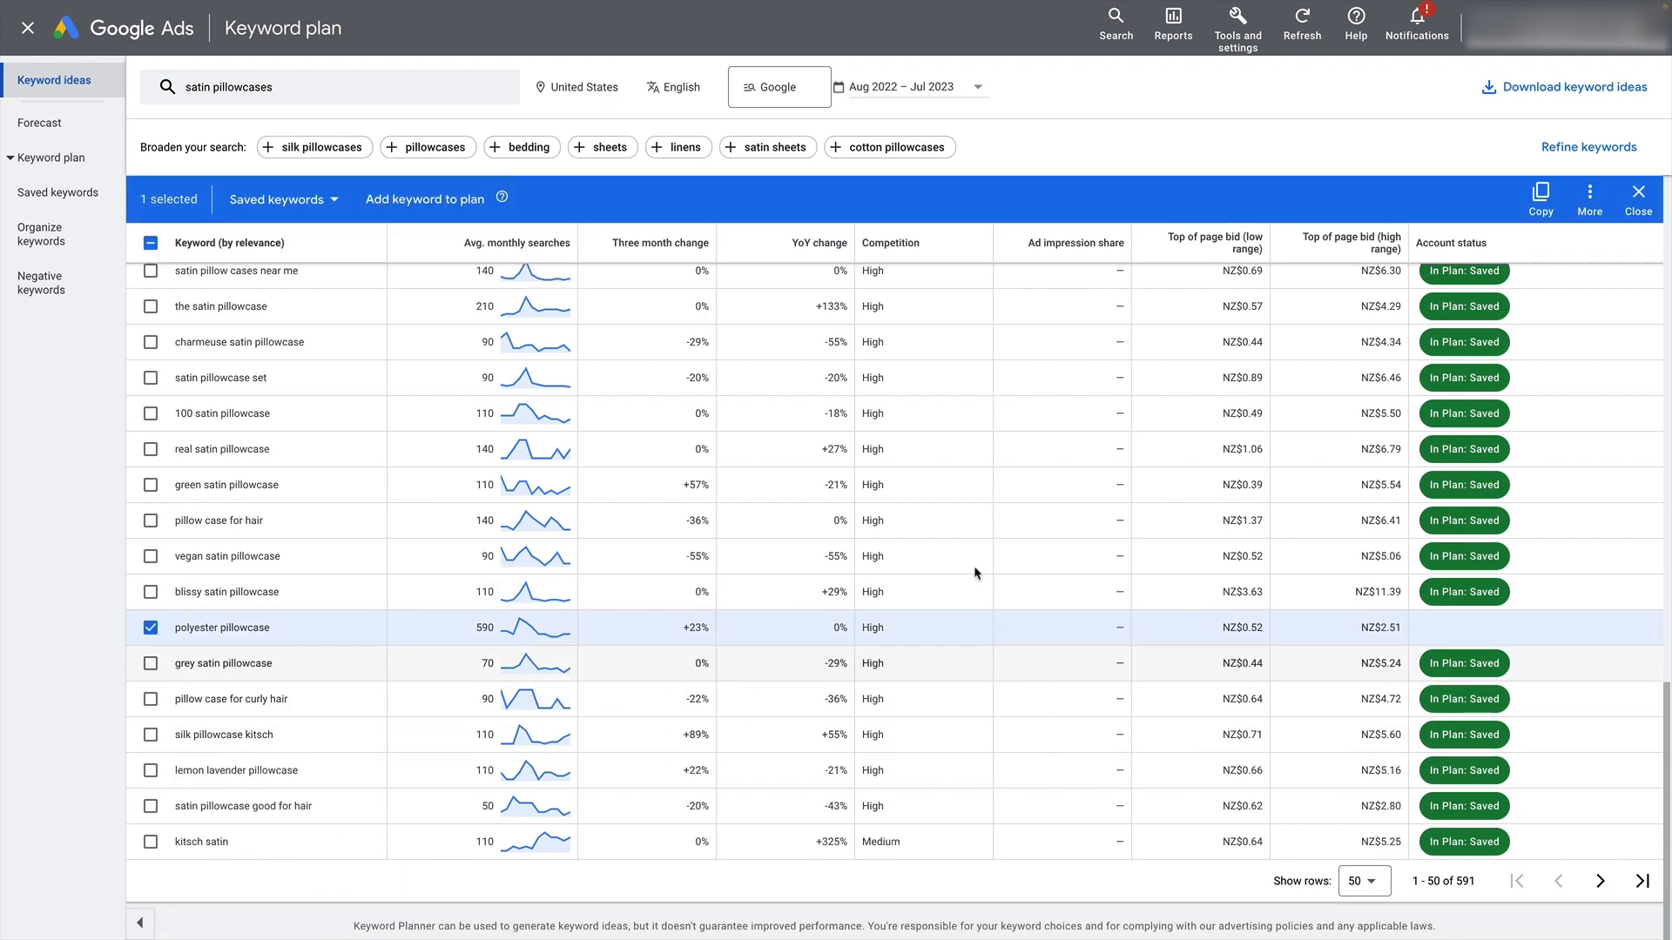
click(424, 199)
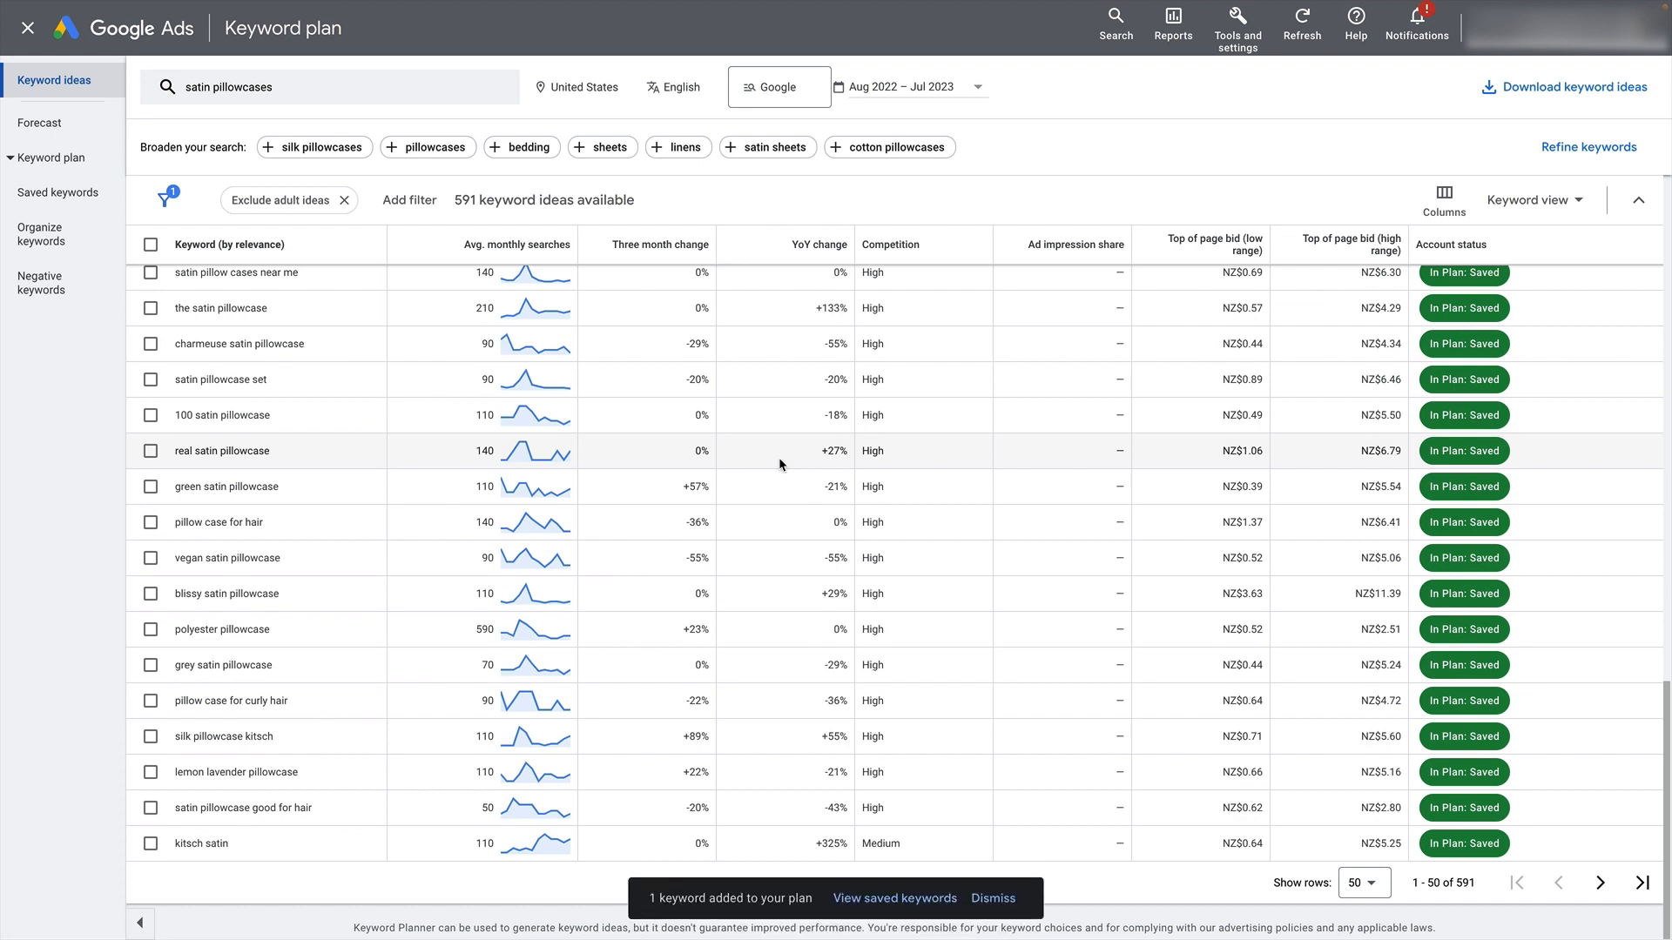
scroll(781, 464, up, 10)
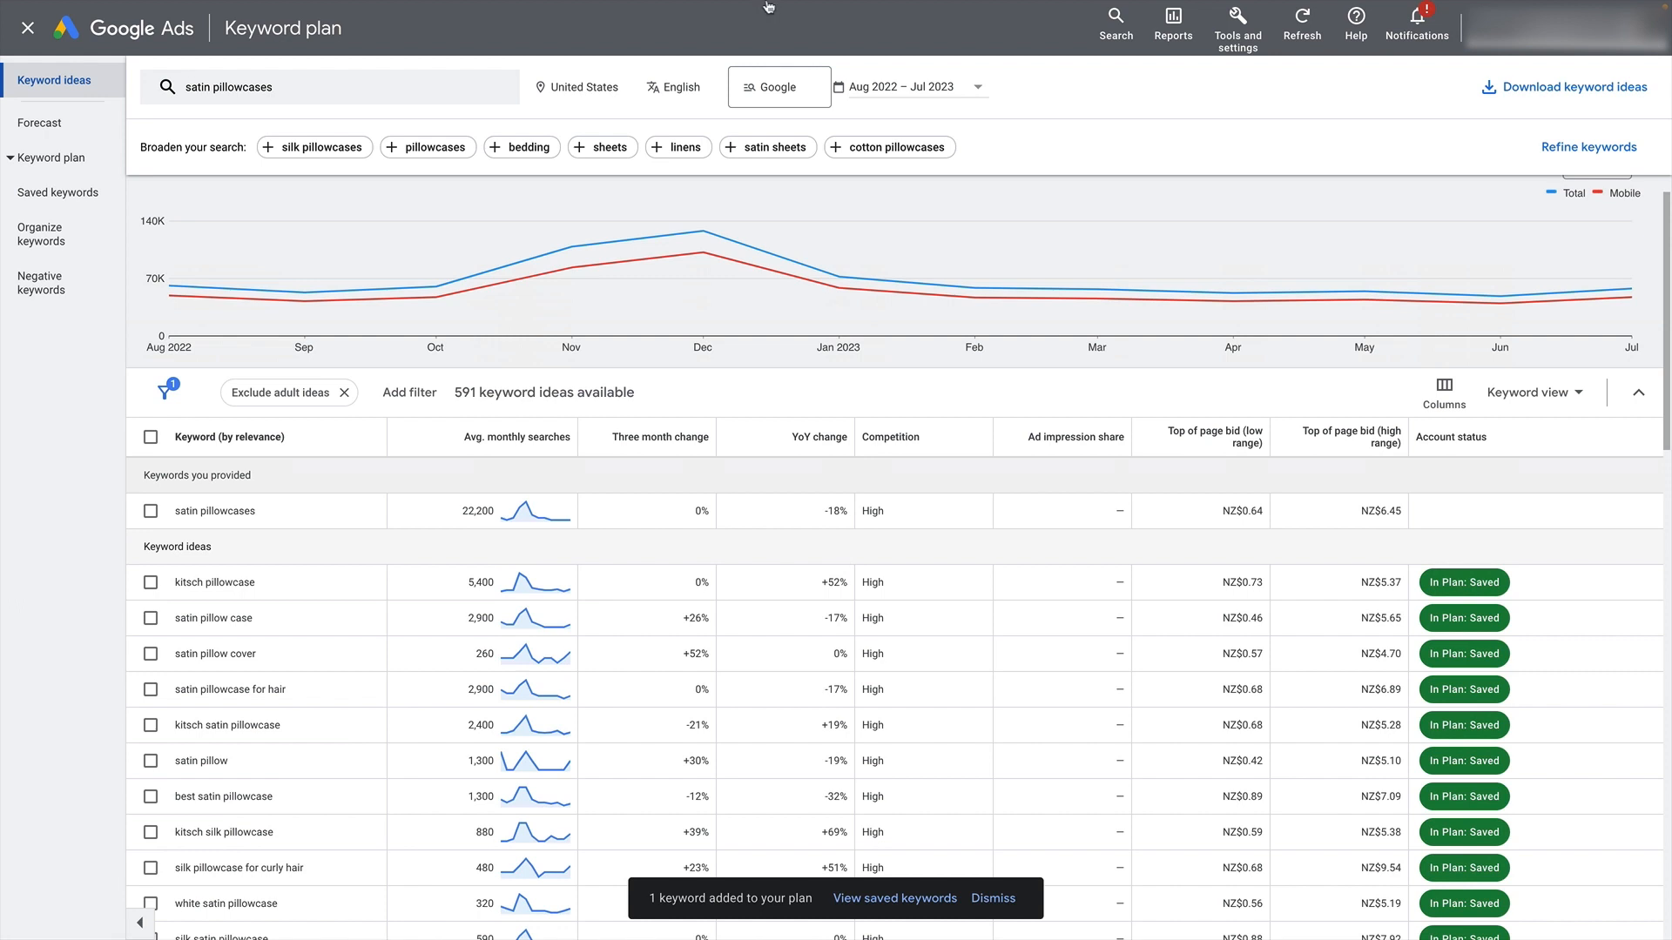
- Switch to the Blissy Silk Pillowcases page, copy its address blissy.com/collections/pillowcases, and return to the keyword plan
mouse_move(557, 7)
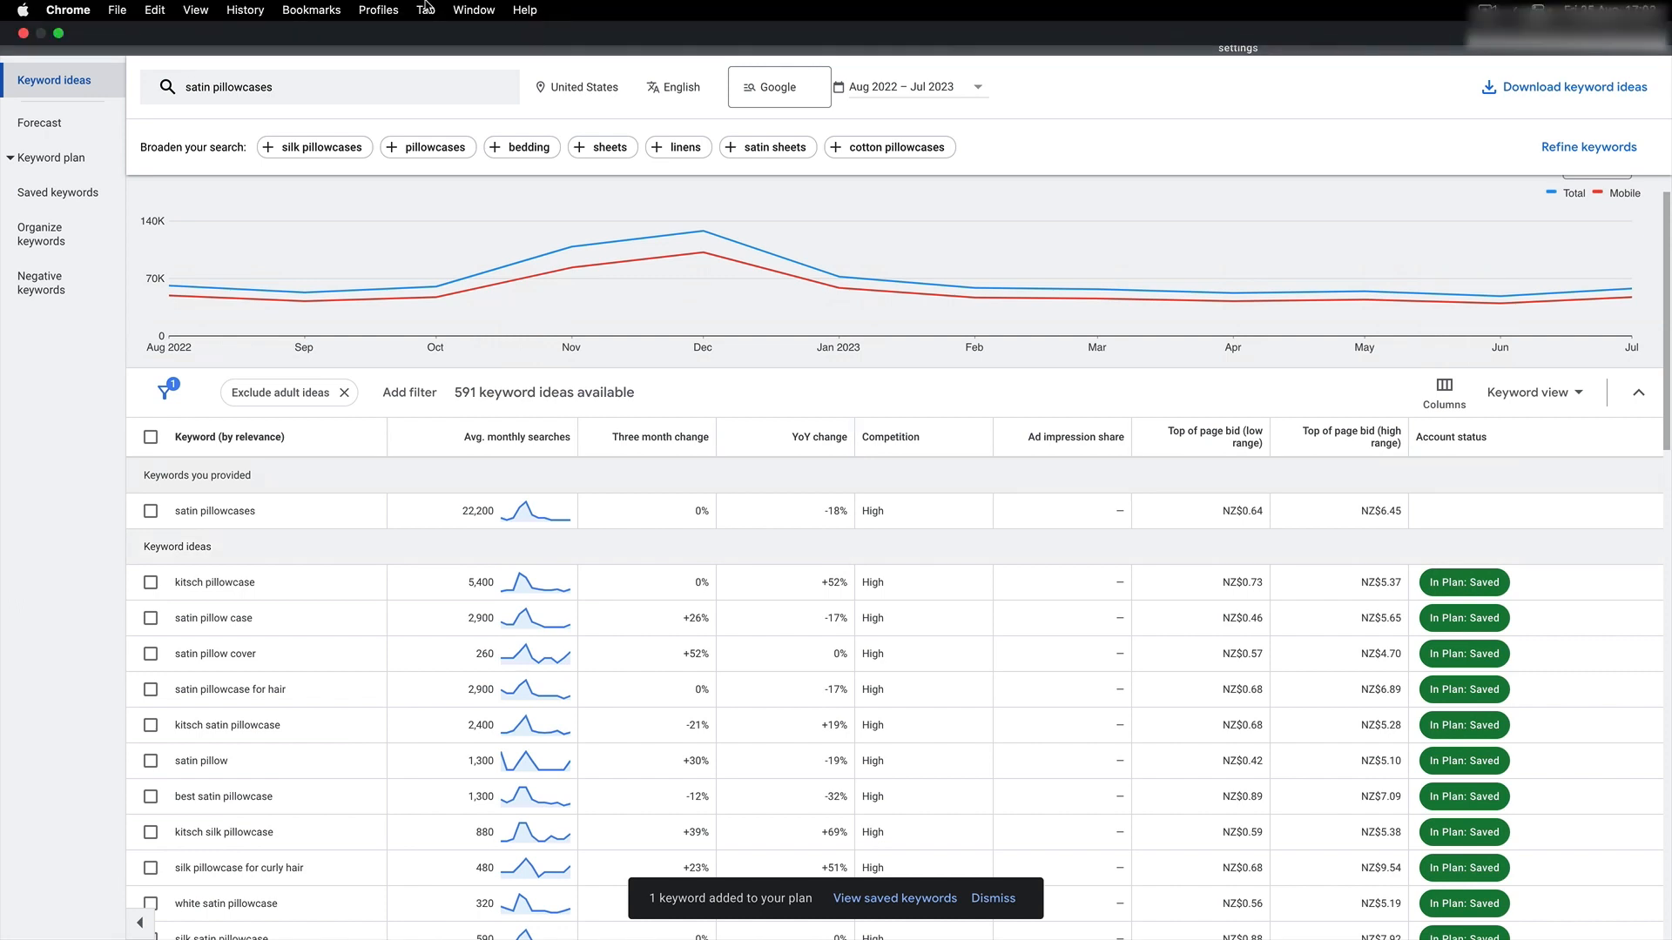
click(426, 10)
click(470, 275)
scroll(476, 101, up, 15)
mouse_move(491, 7)
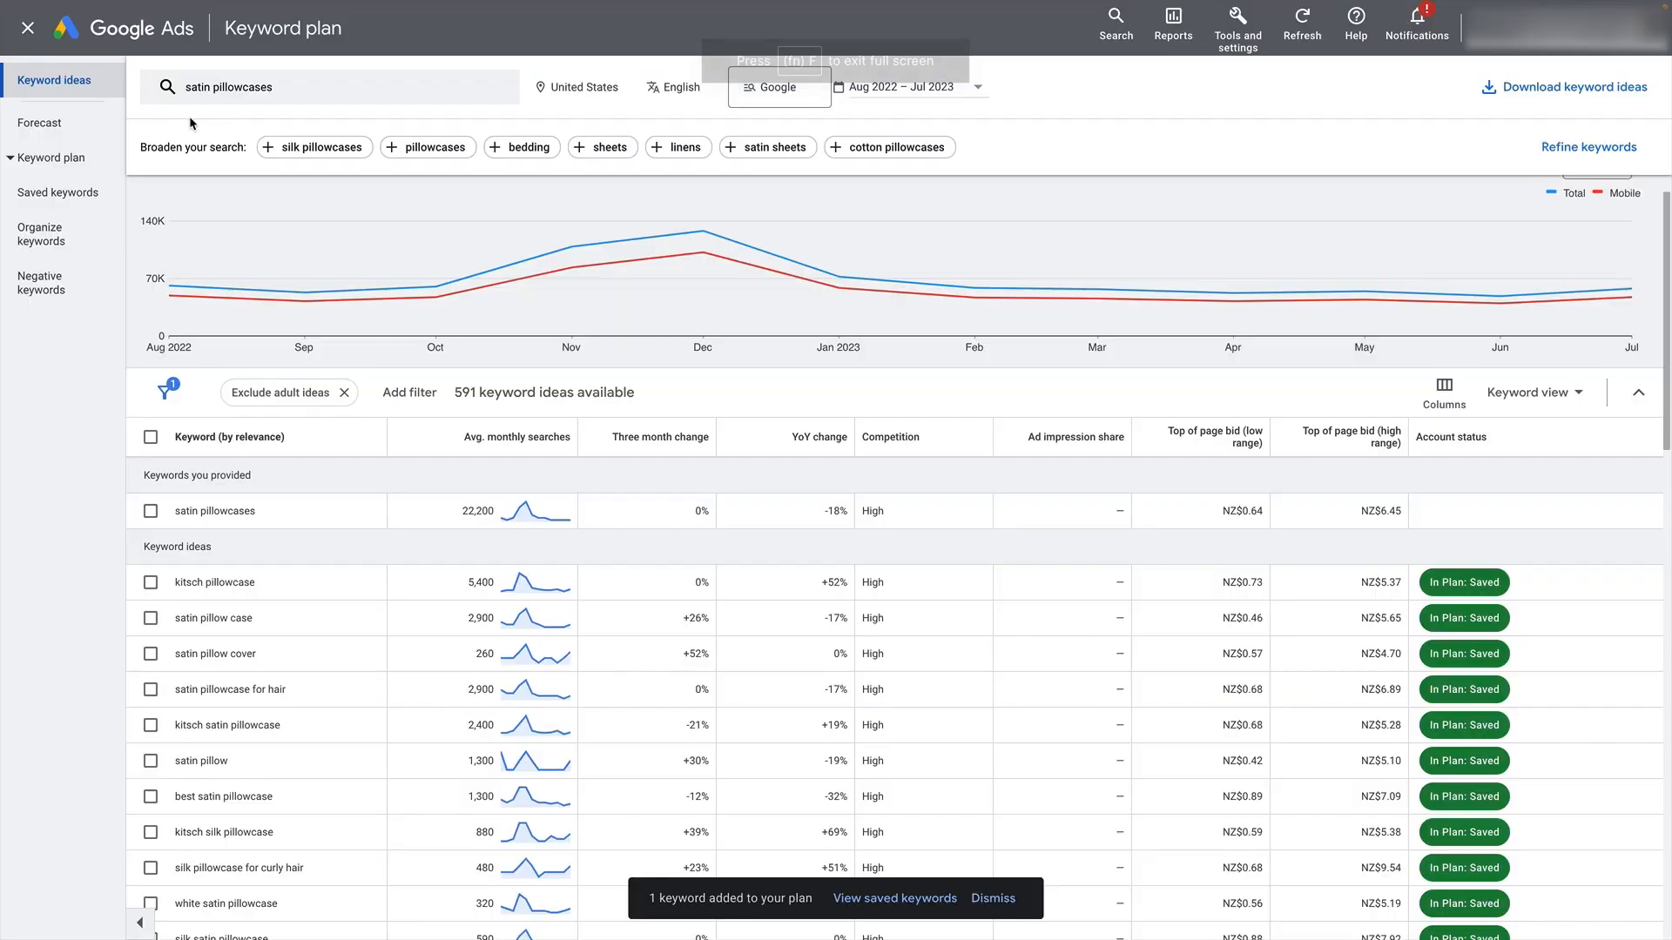
scroll(388, 229, up, 1)
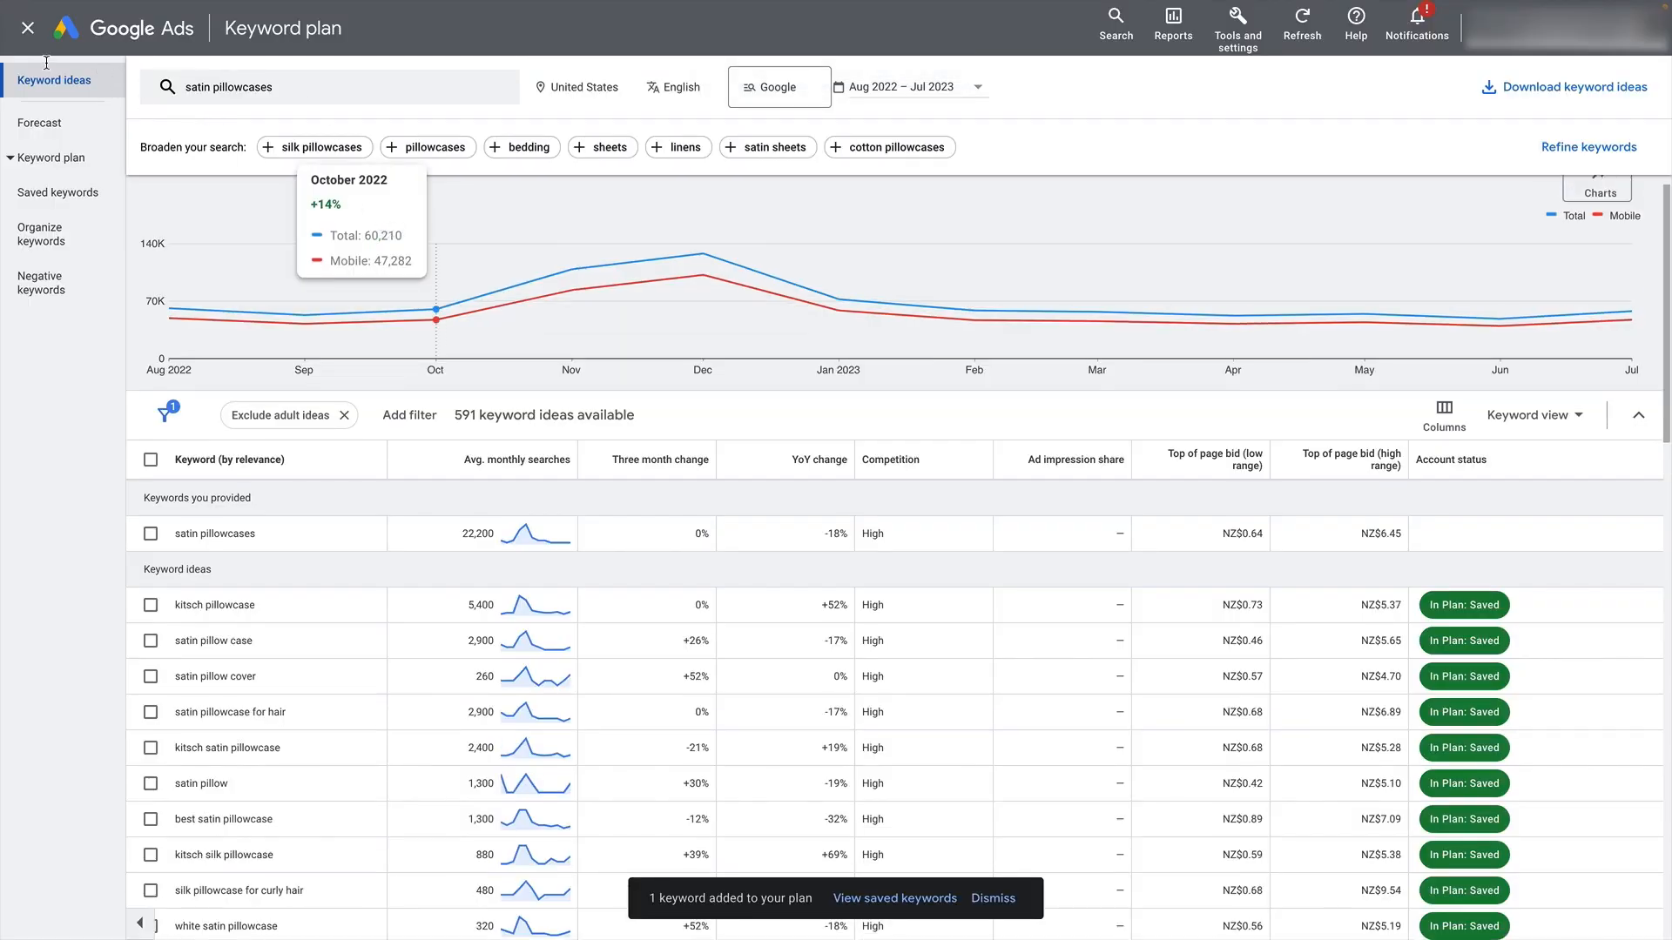
click(279, 82)
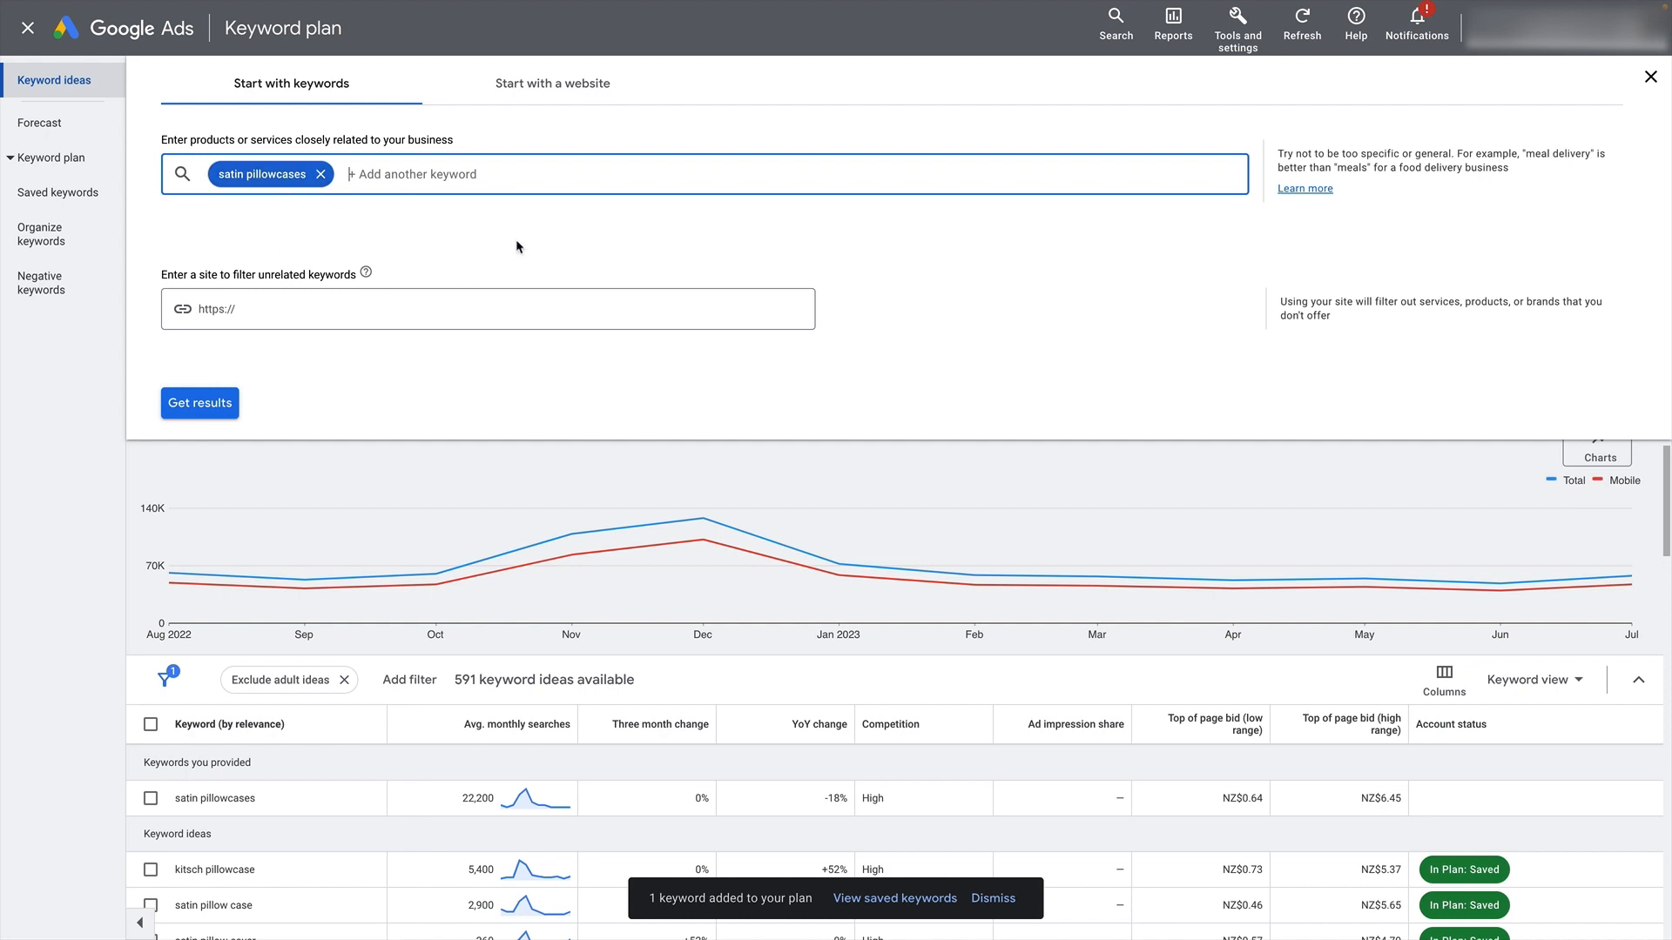
click(548, 83)
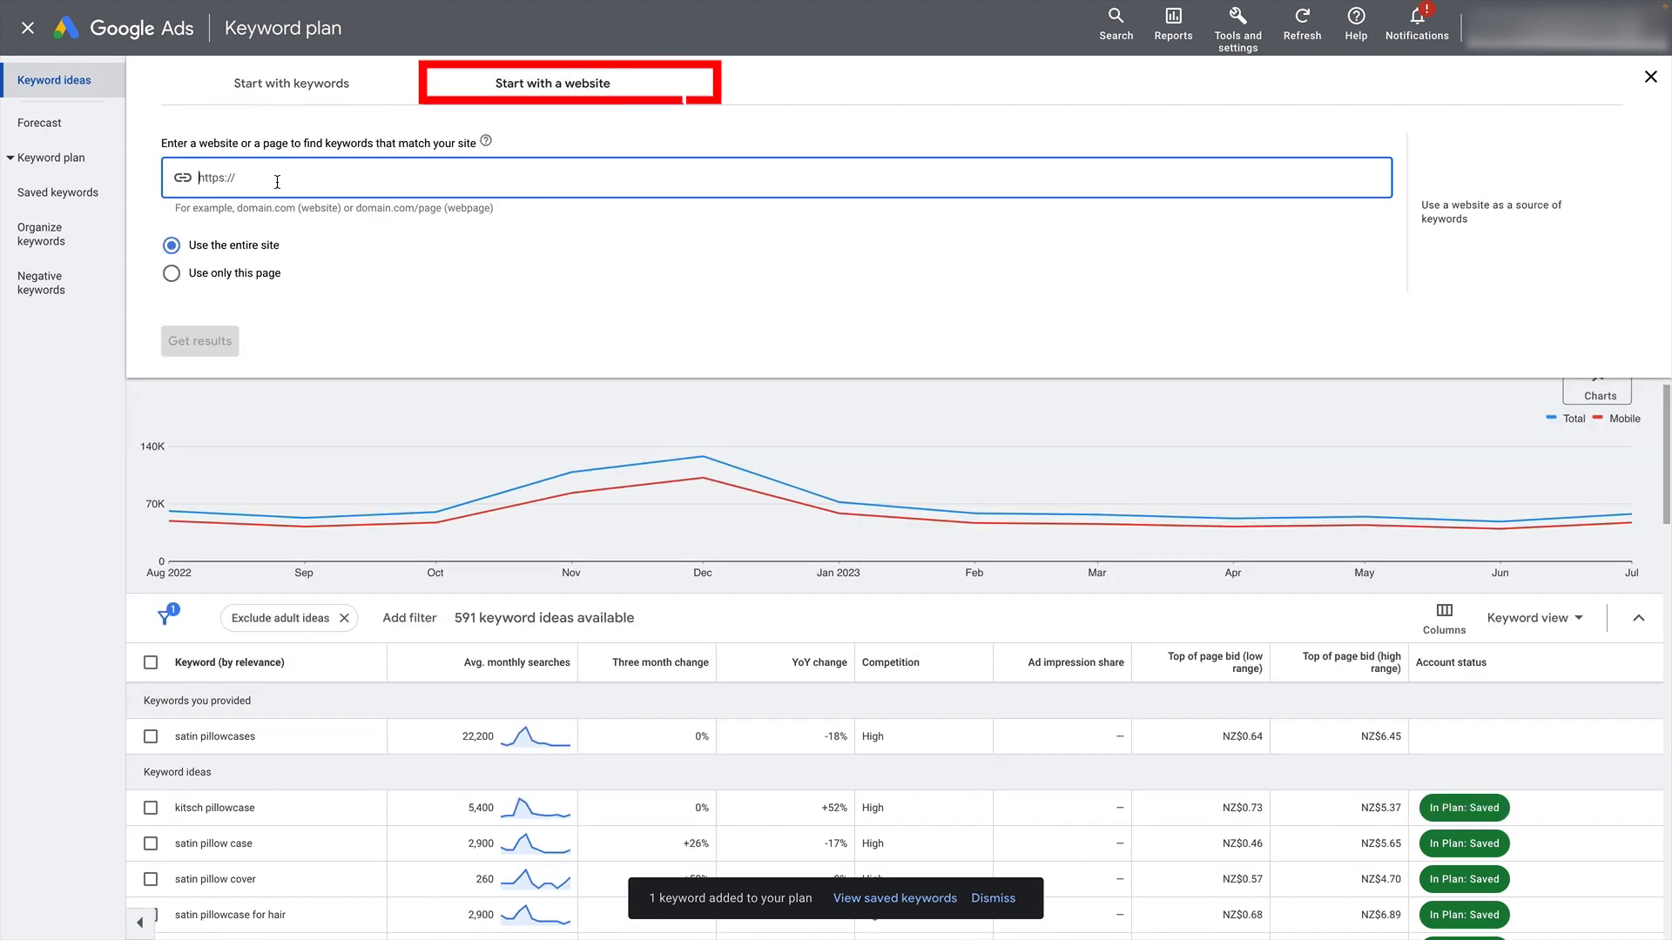
text(https://blissy.com/collections/pillowcases)
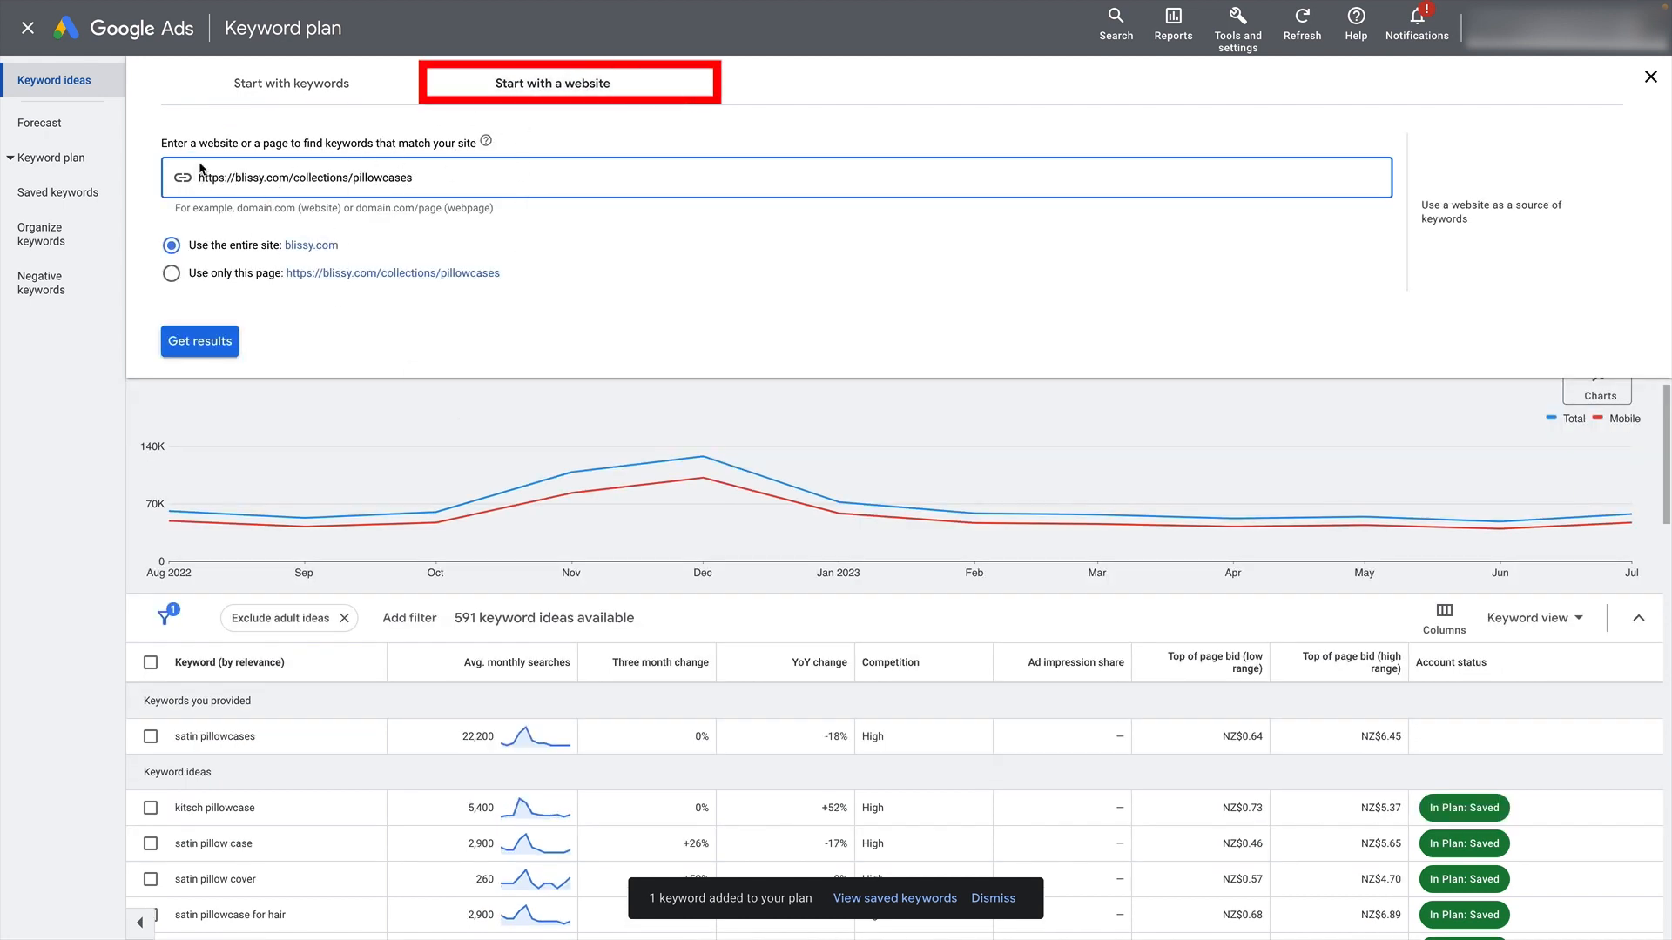
click(204, 284)
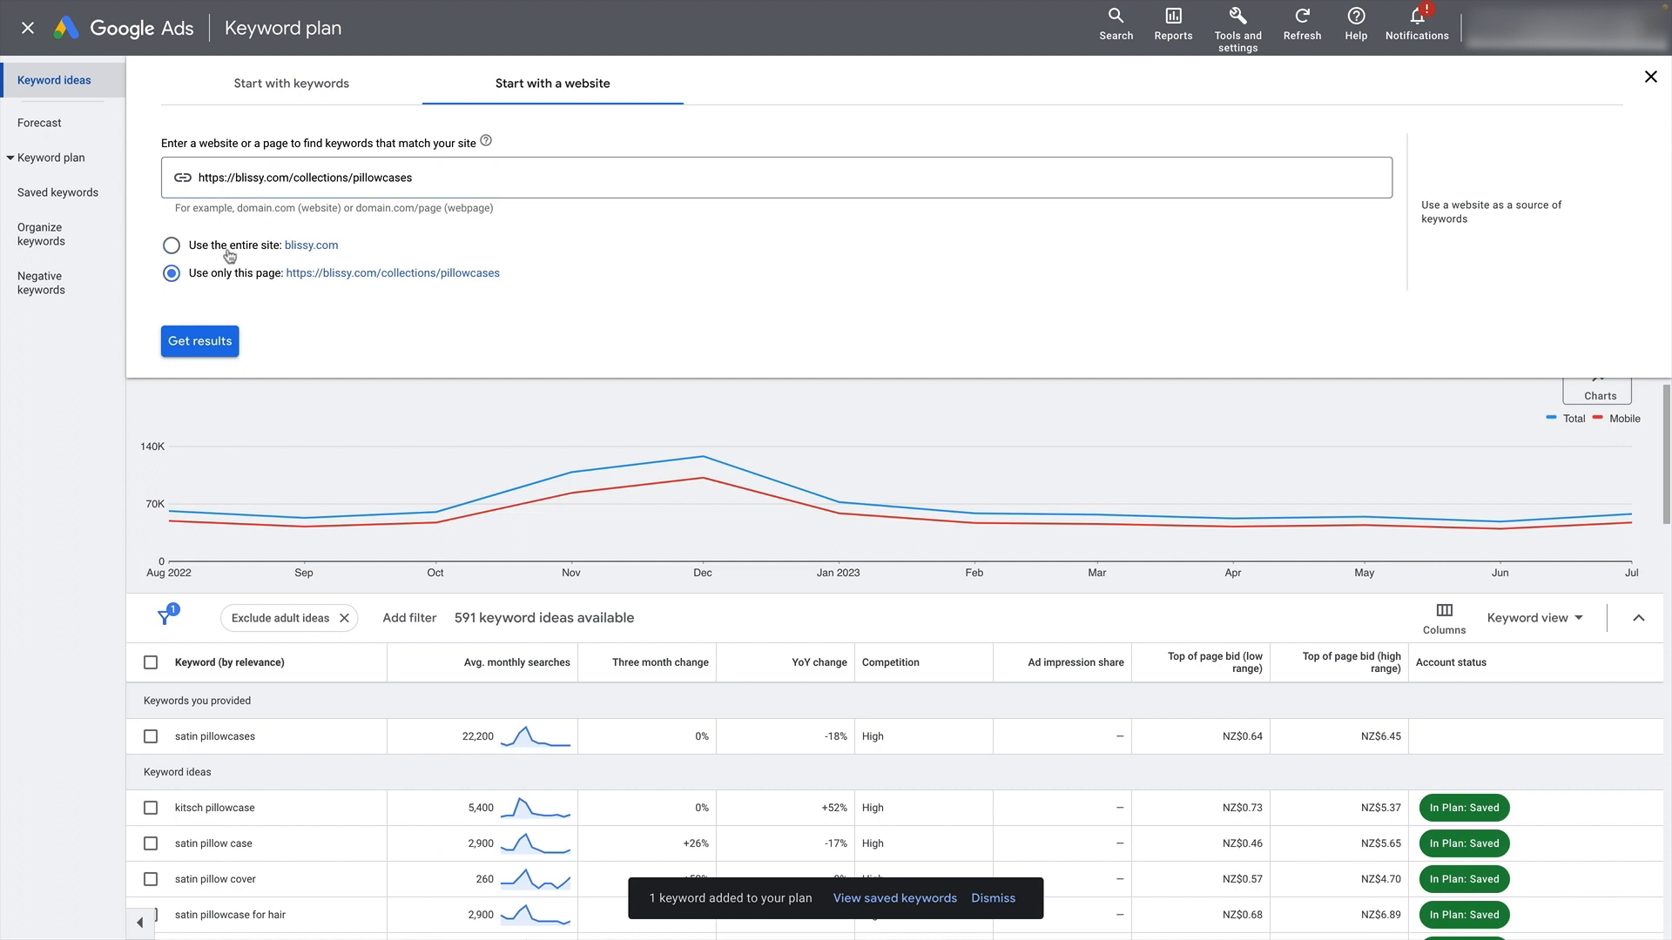
click(208, 342)
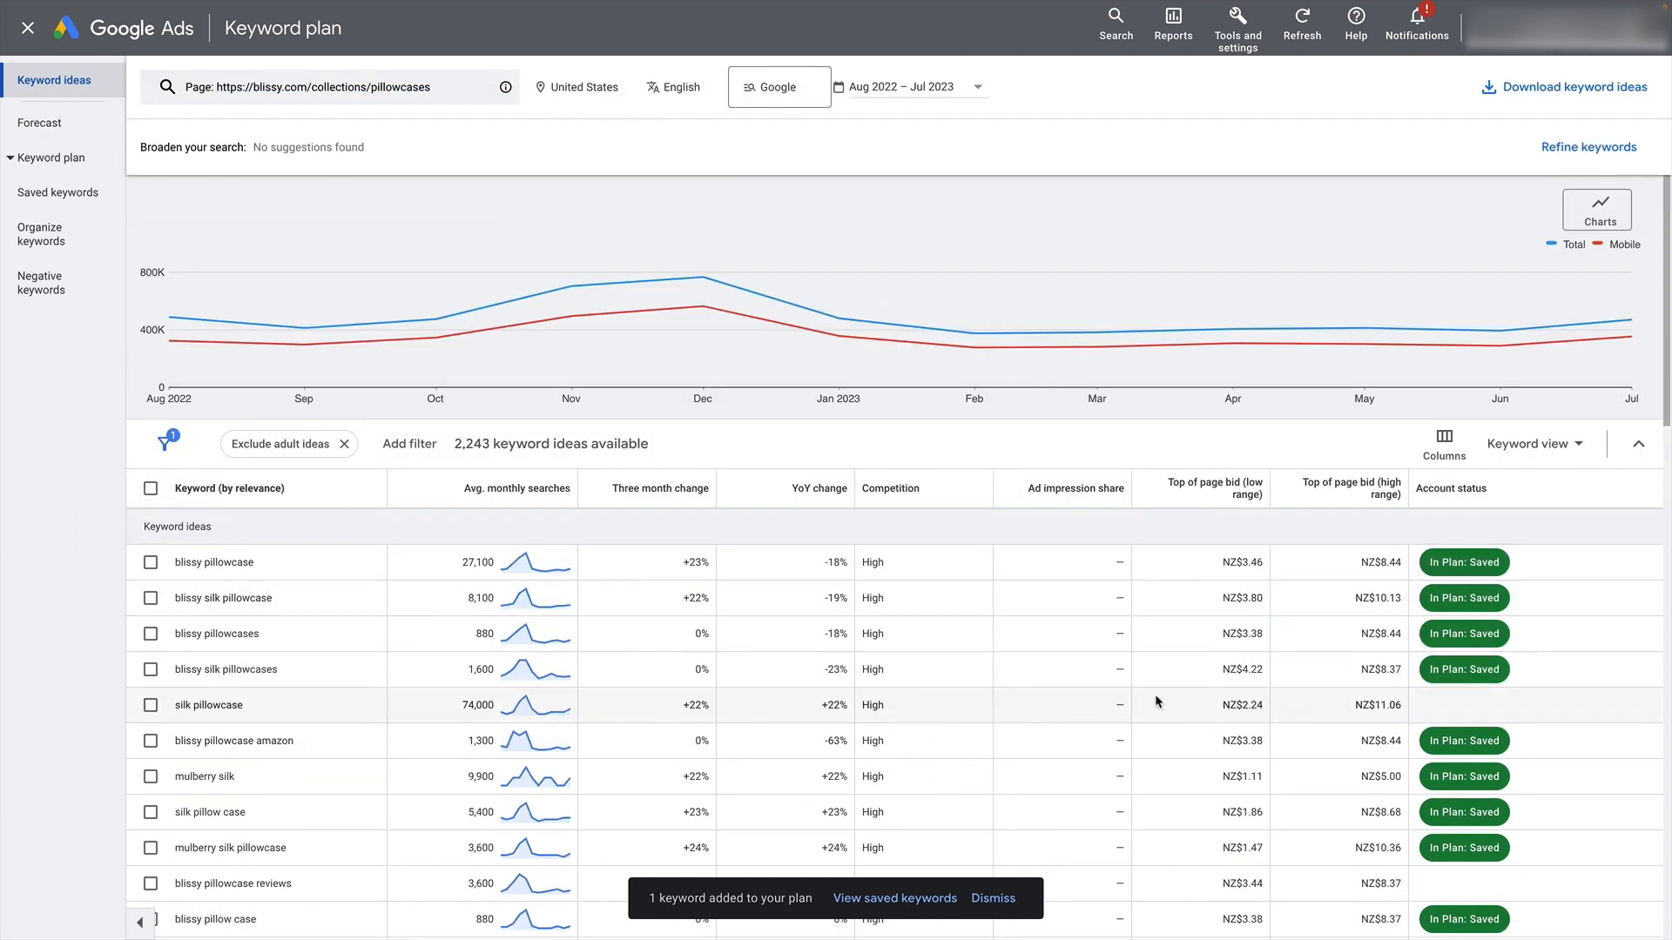
- Examine the "silk pillowcase" idea and its average monthly searches, leaving the keyword unselected
click(150, 705)
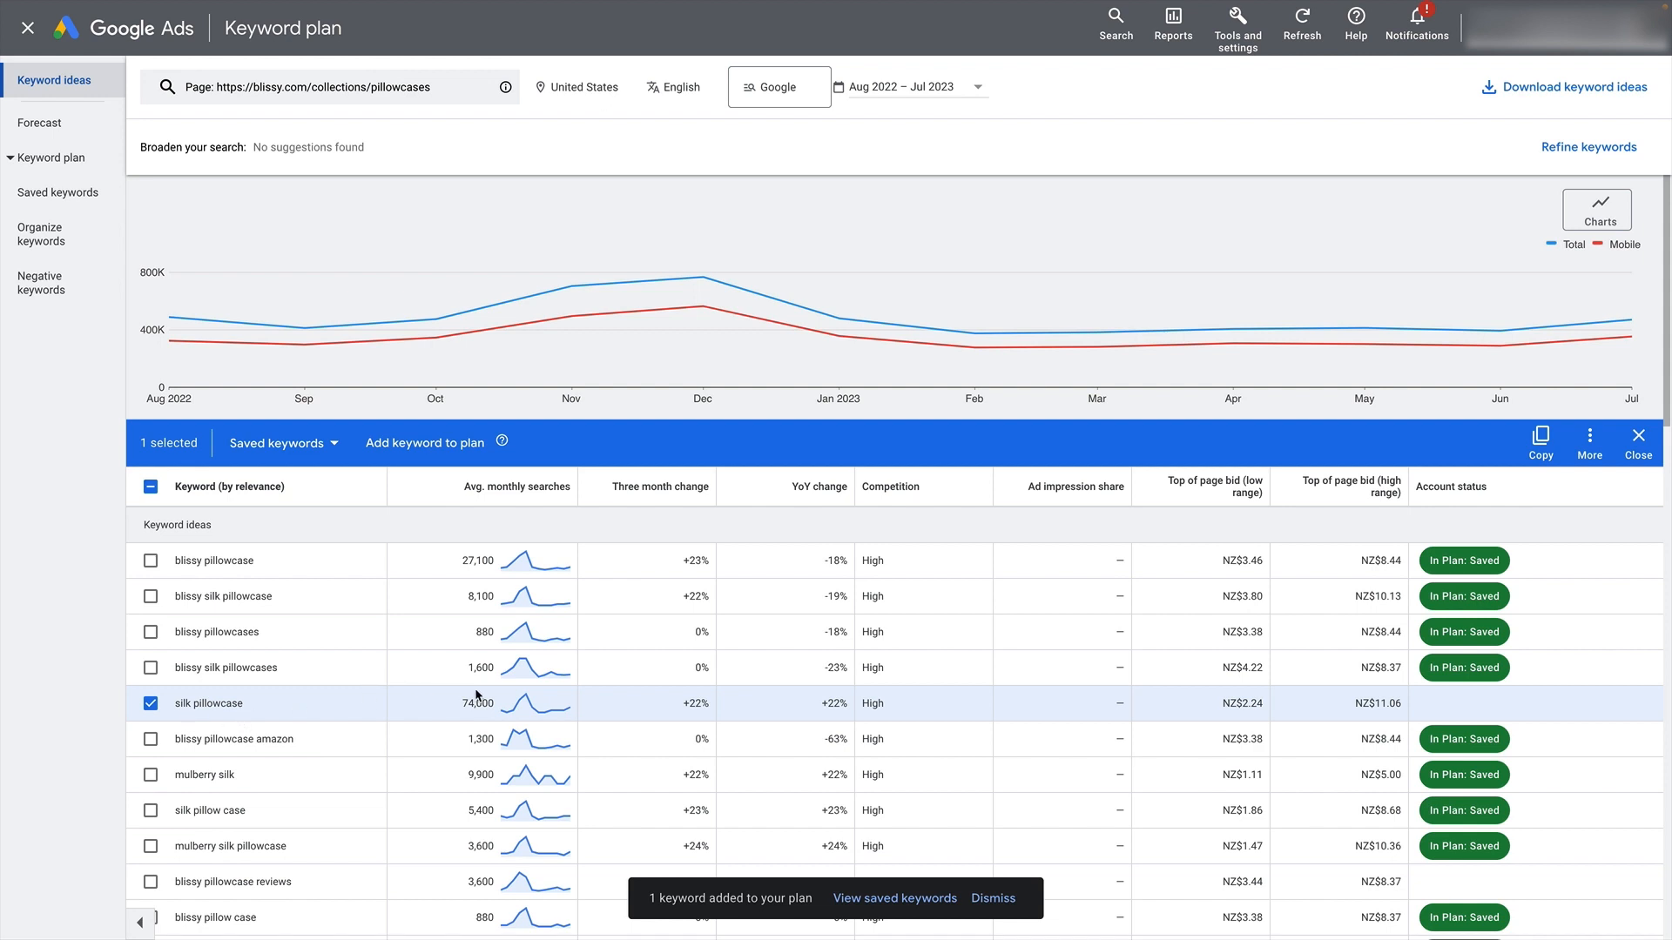
drag(456, 704, 501, 707)
scroll(445, 695, down, 2)
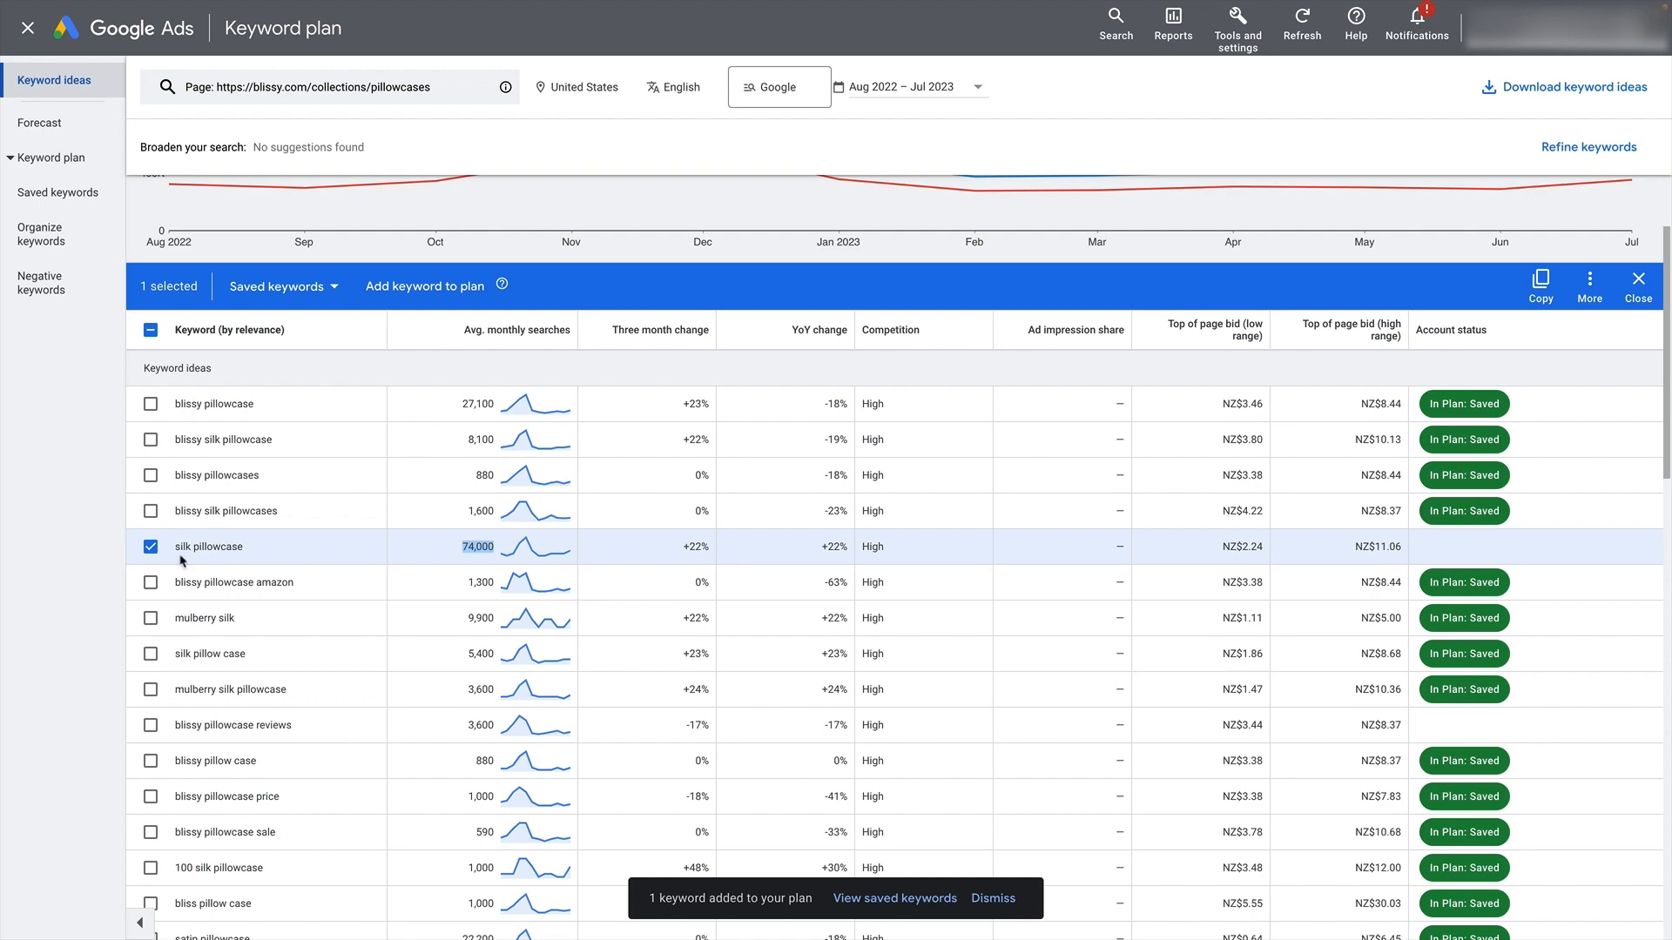
drag(175, 548, 245, 549)
click(151, 547)
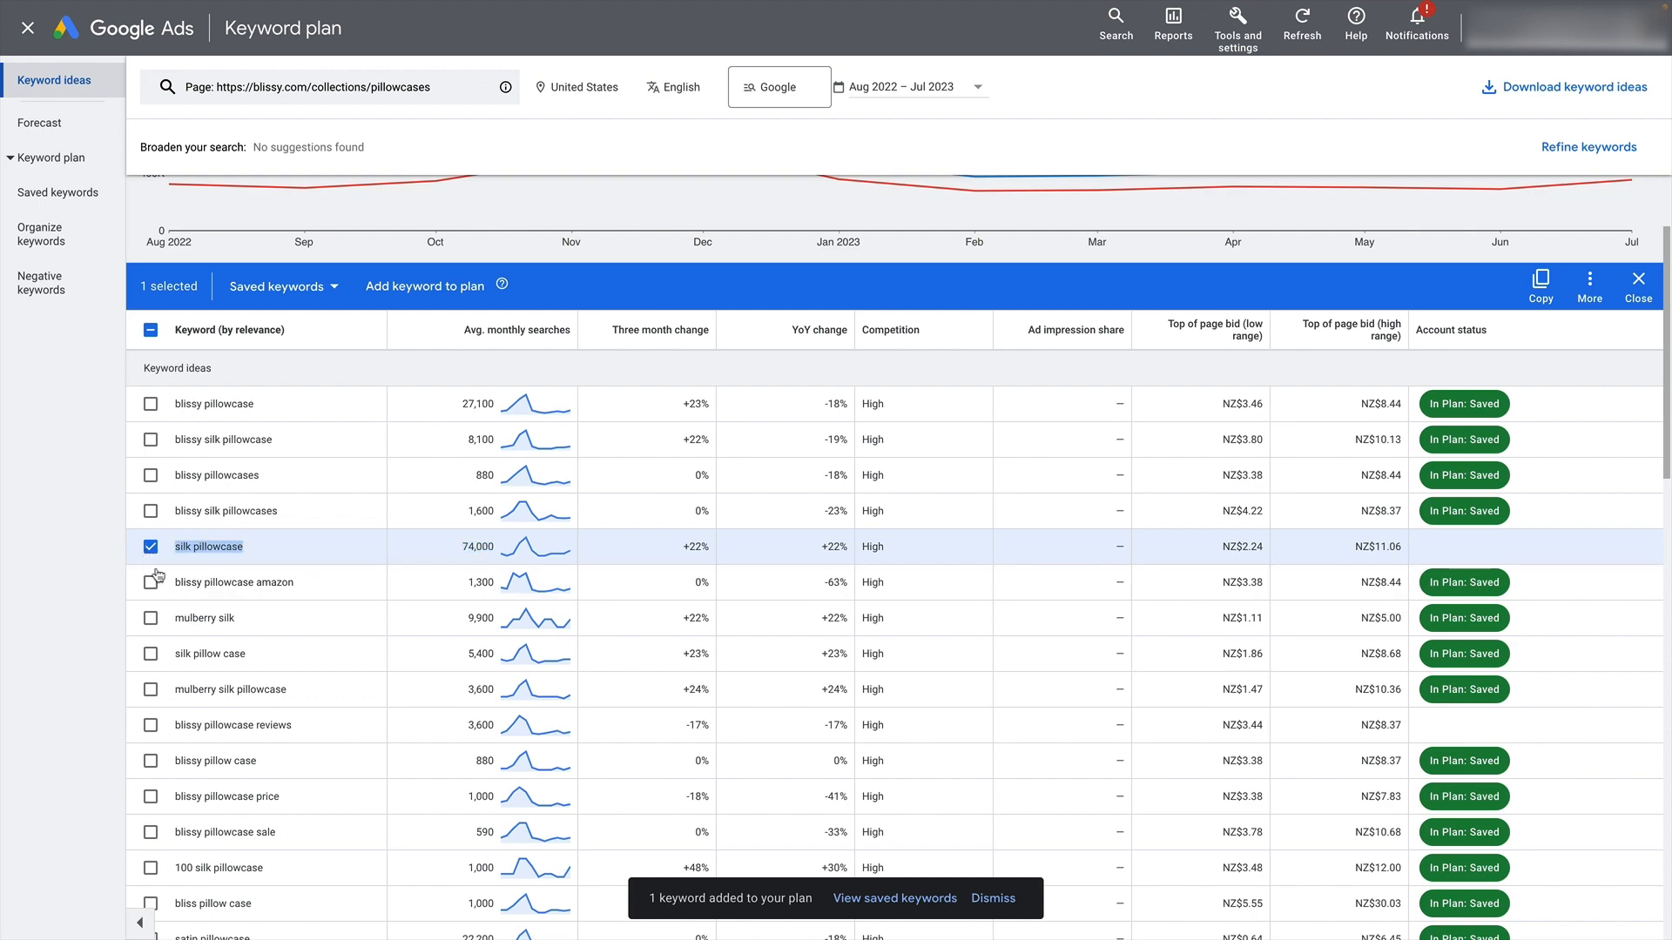
scroll(402, 634, up, 2)
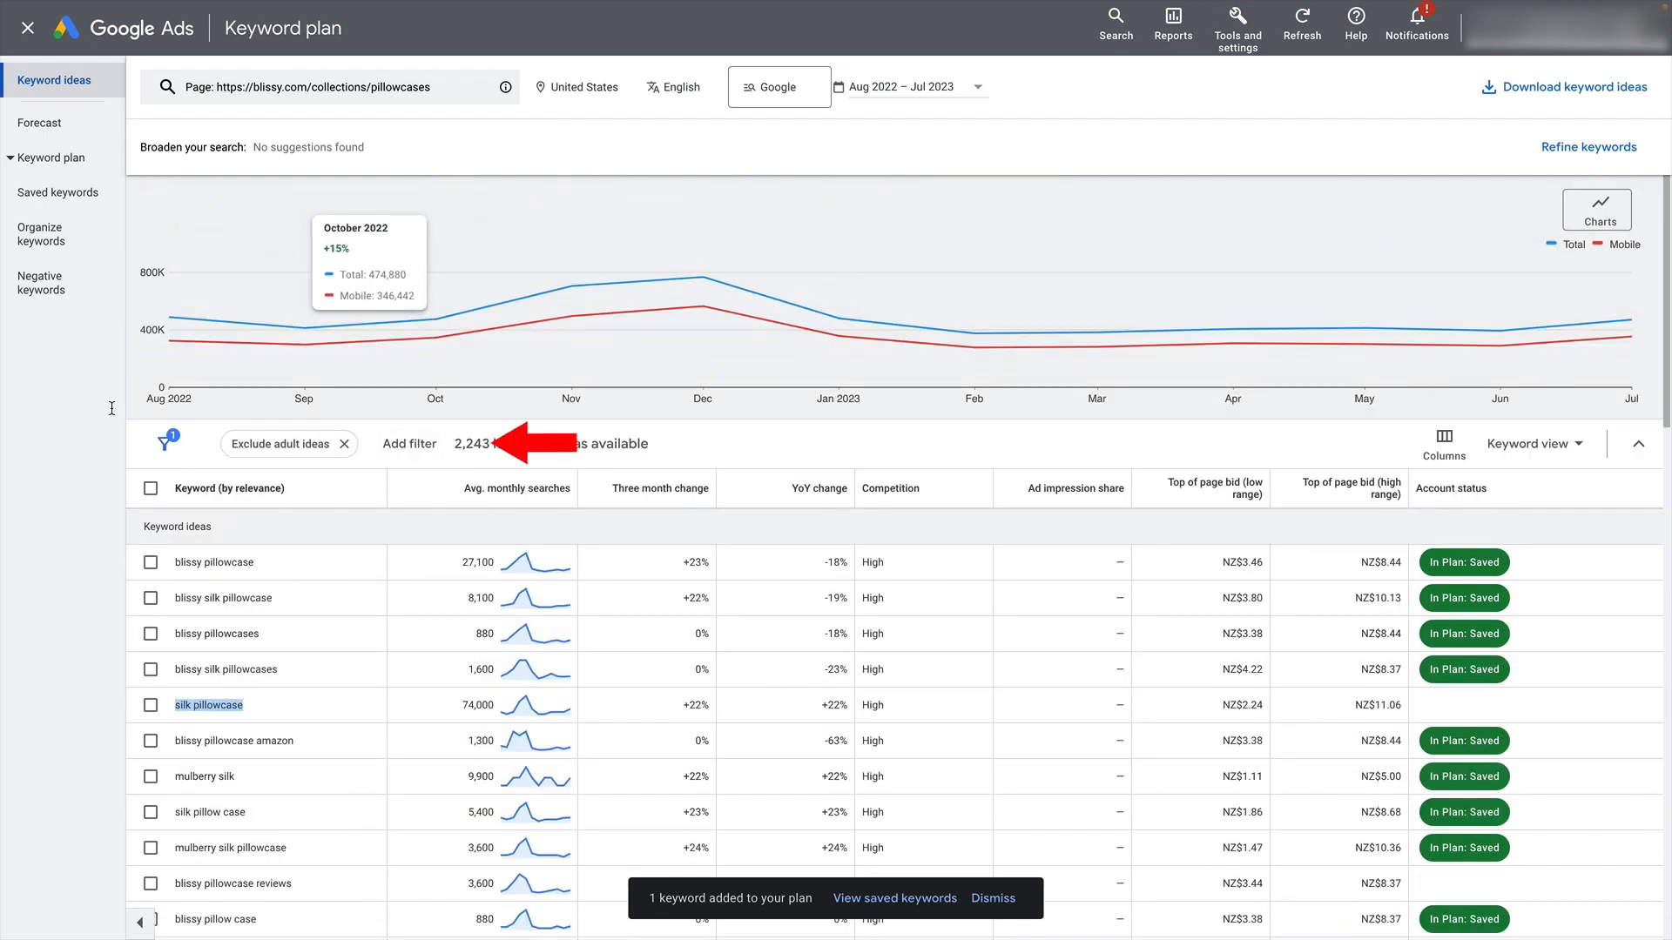
- Filter the keyword ideas to exclude keywords in my account and keywords in my plan
click(408, 445)
text(account)
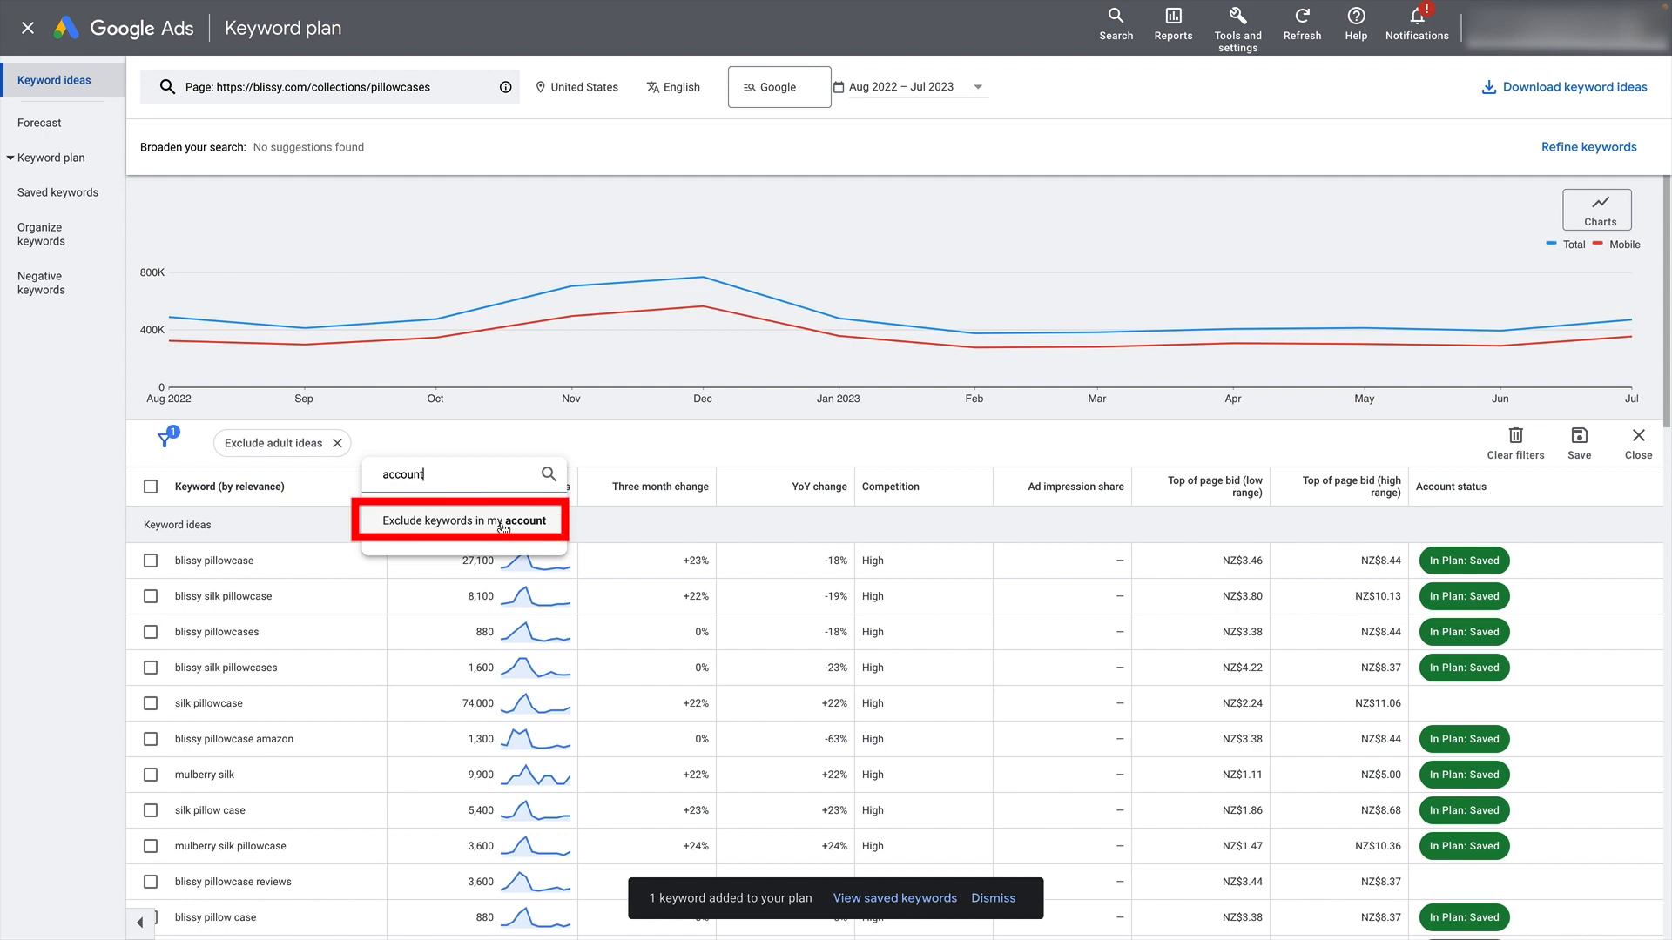
click(503, 522)
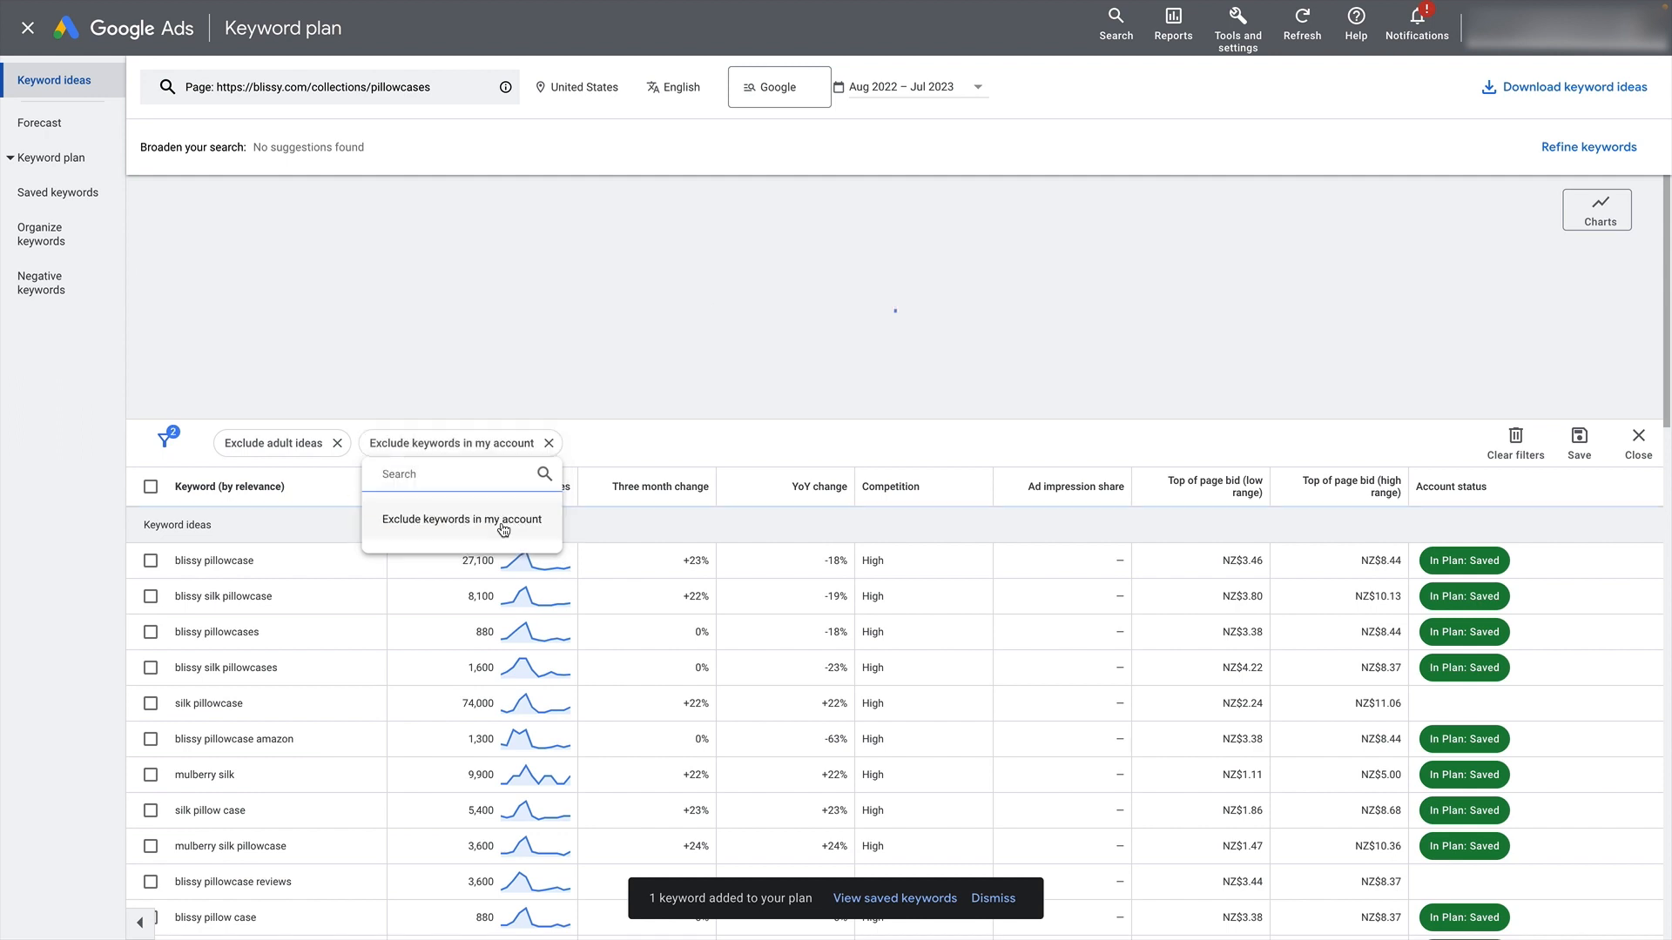
click(622, 437)
text(exclude)
key(super+a)
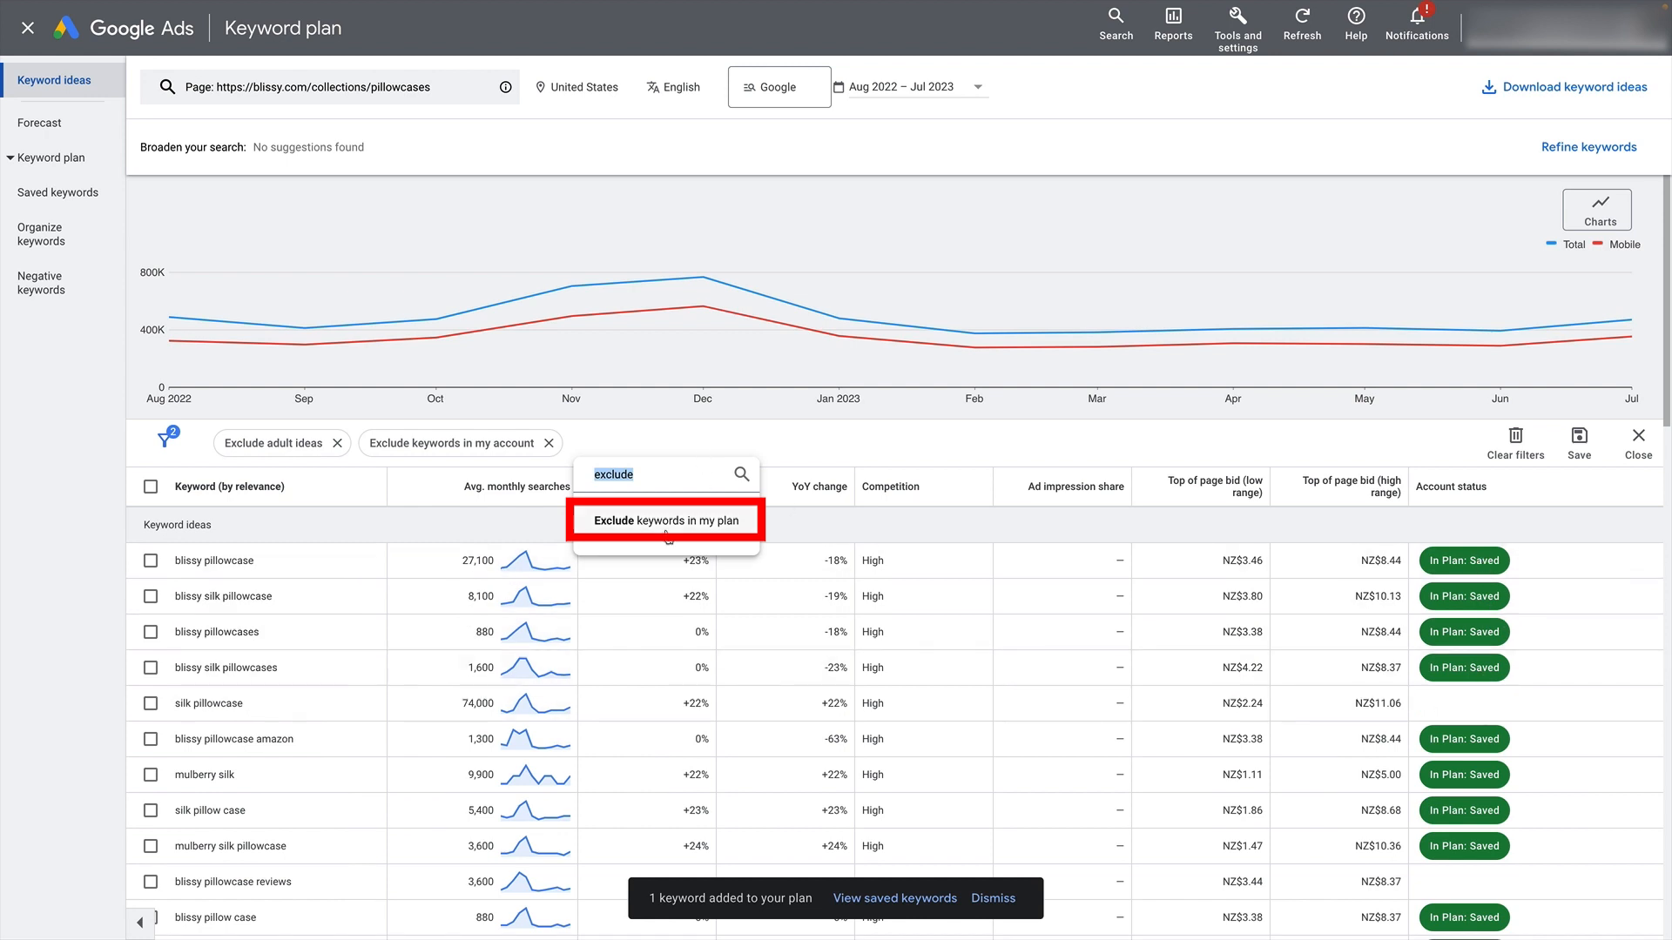
click(623, 520)
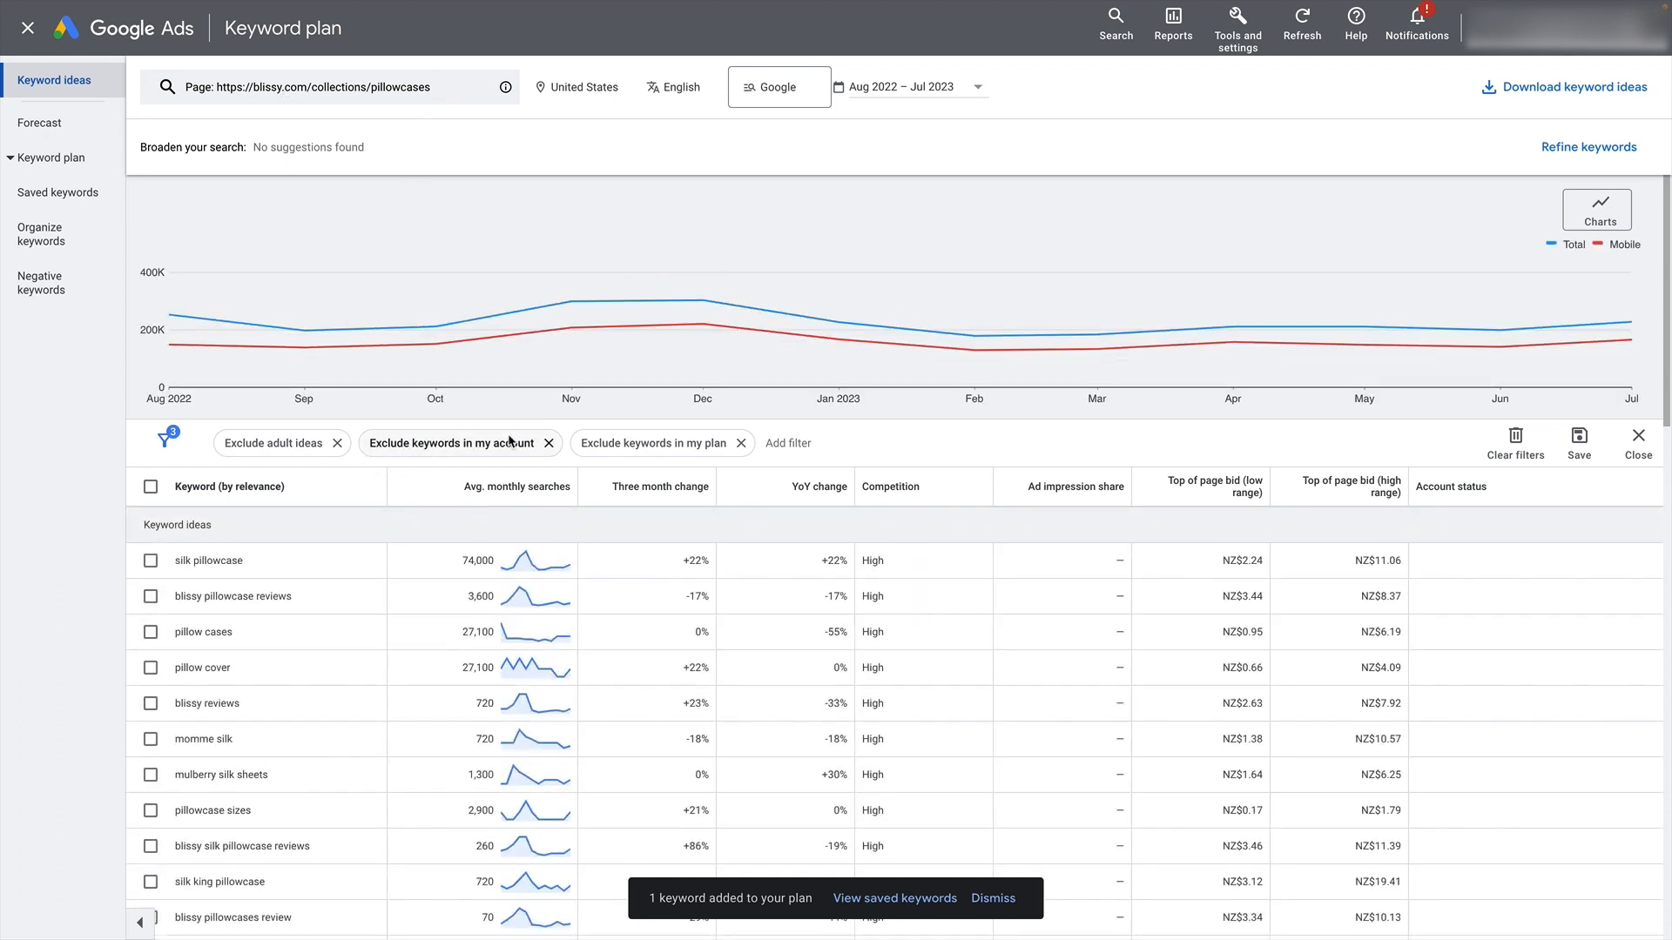
- Look through the filtered keyword ideas and try selecting every keyword listed, clearing the selection again
scroll(784, 570, down, 1)
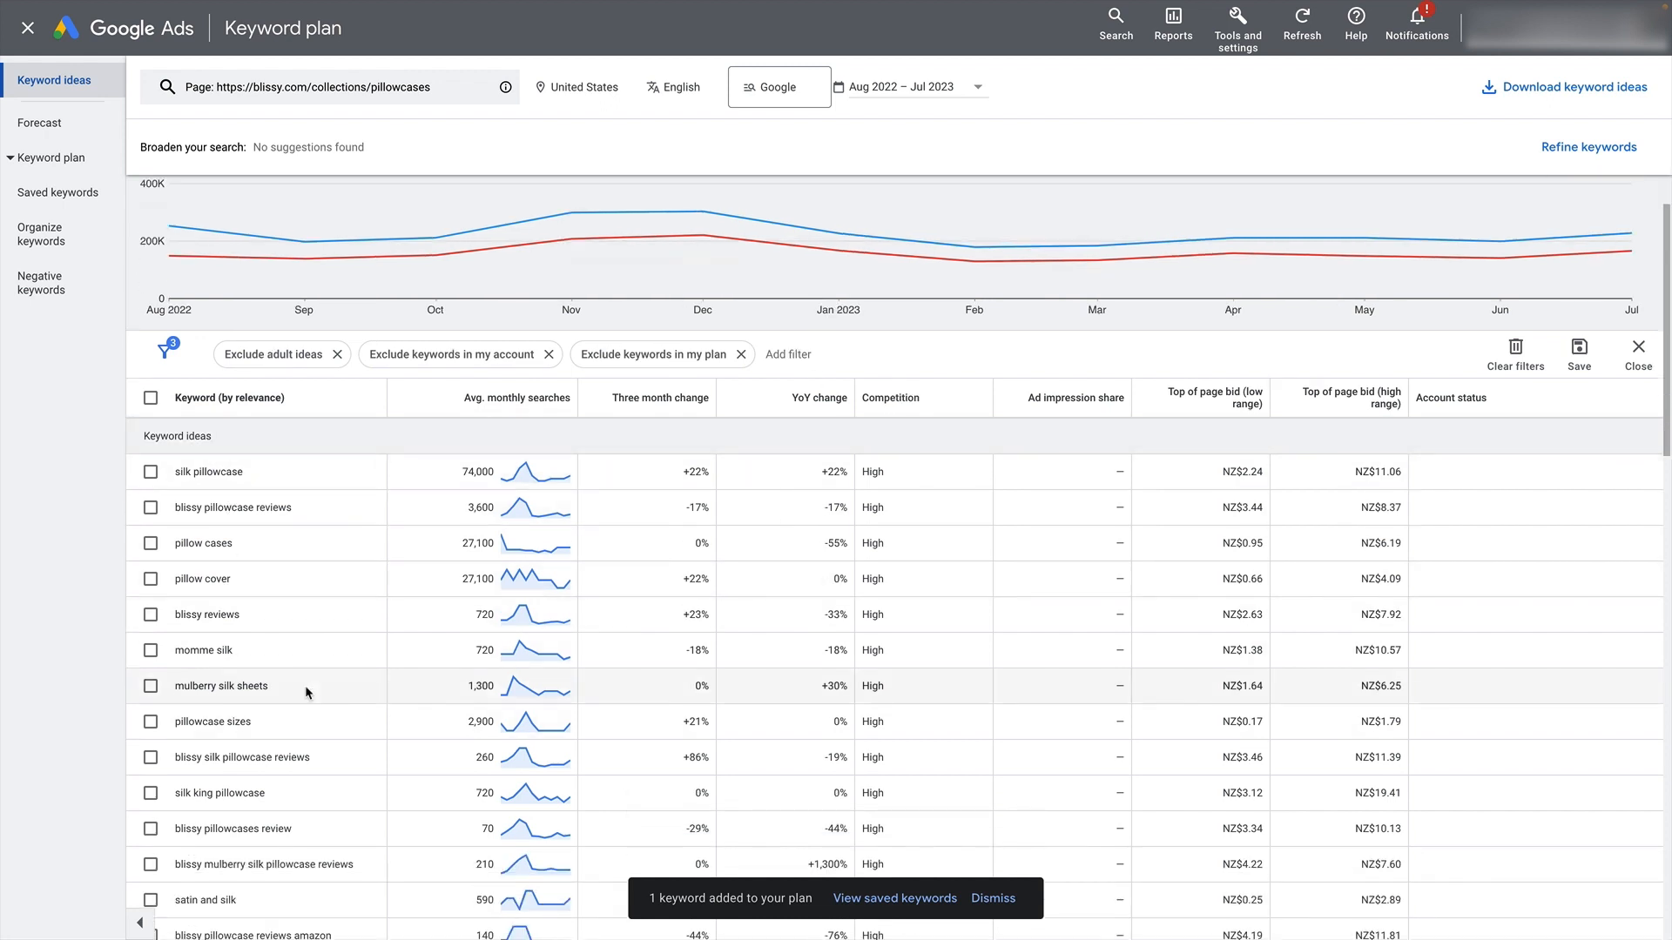
scroll(305, 686, down, 2)
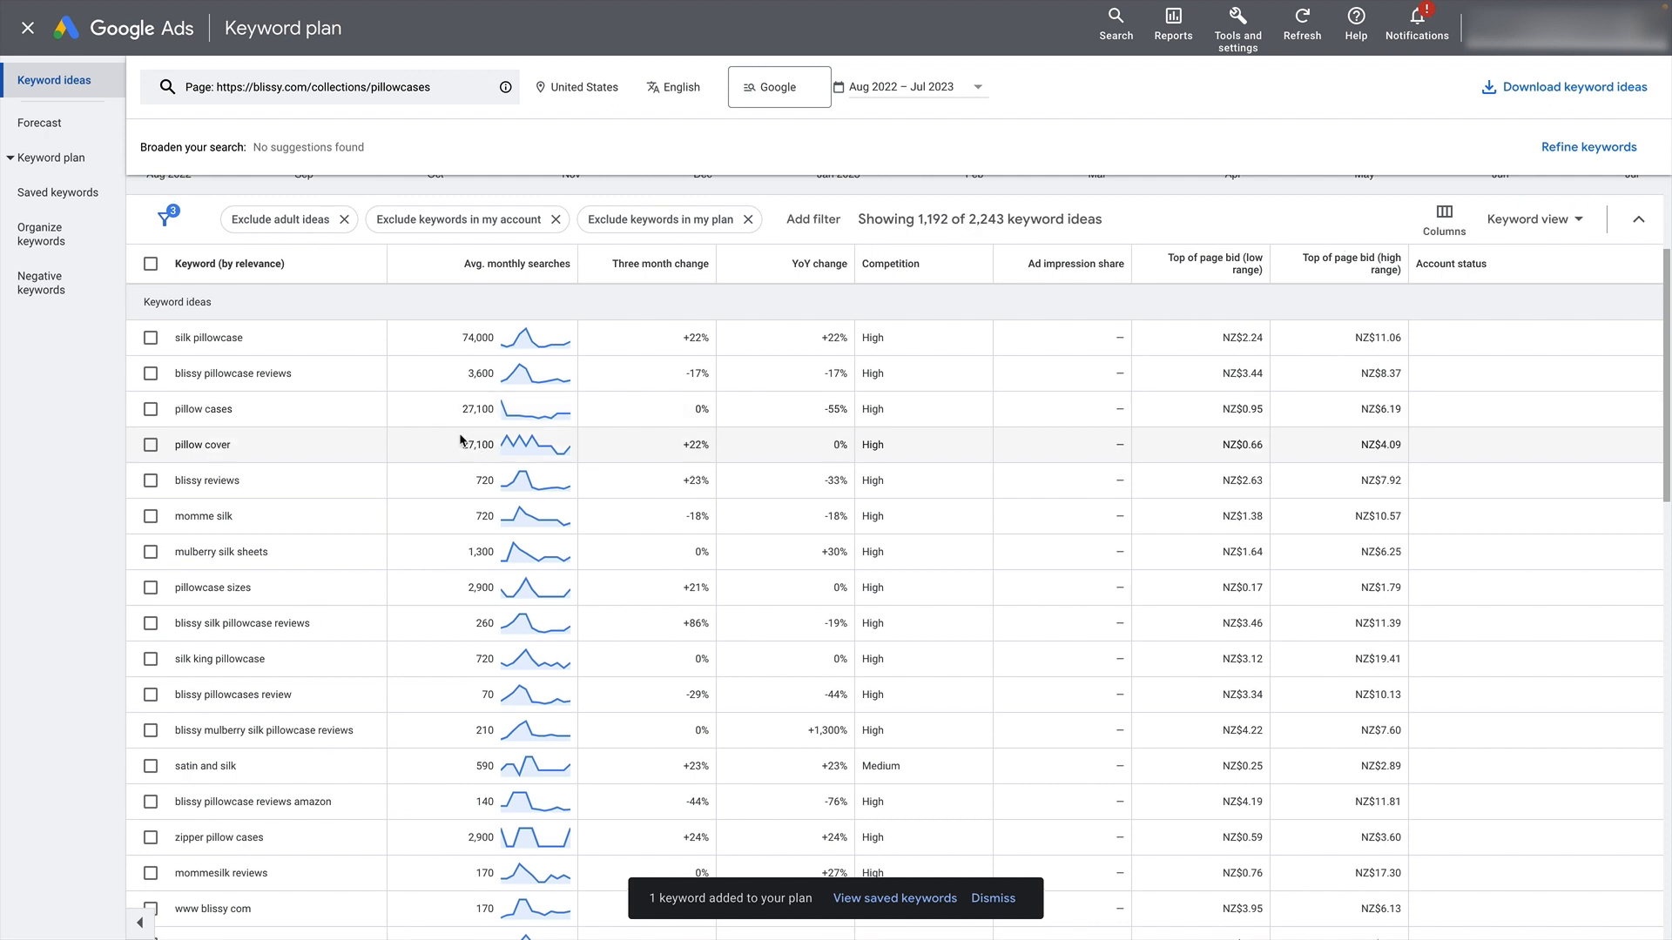
scroll(148, 261, up, 1)
click(152, 309)
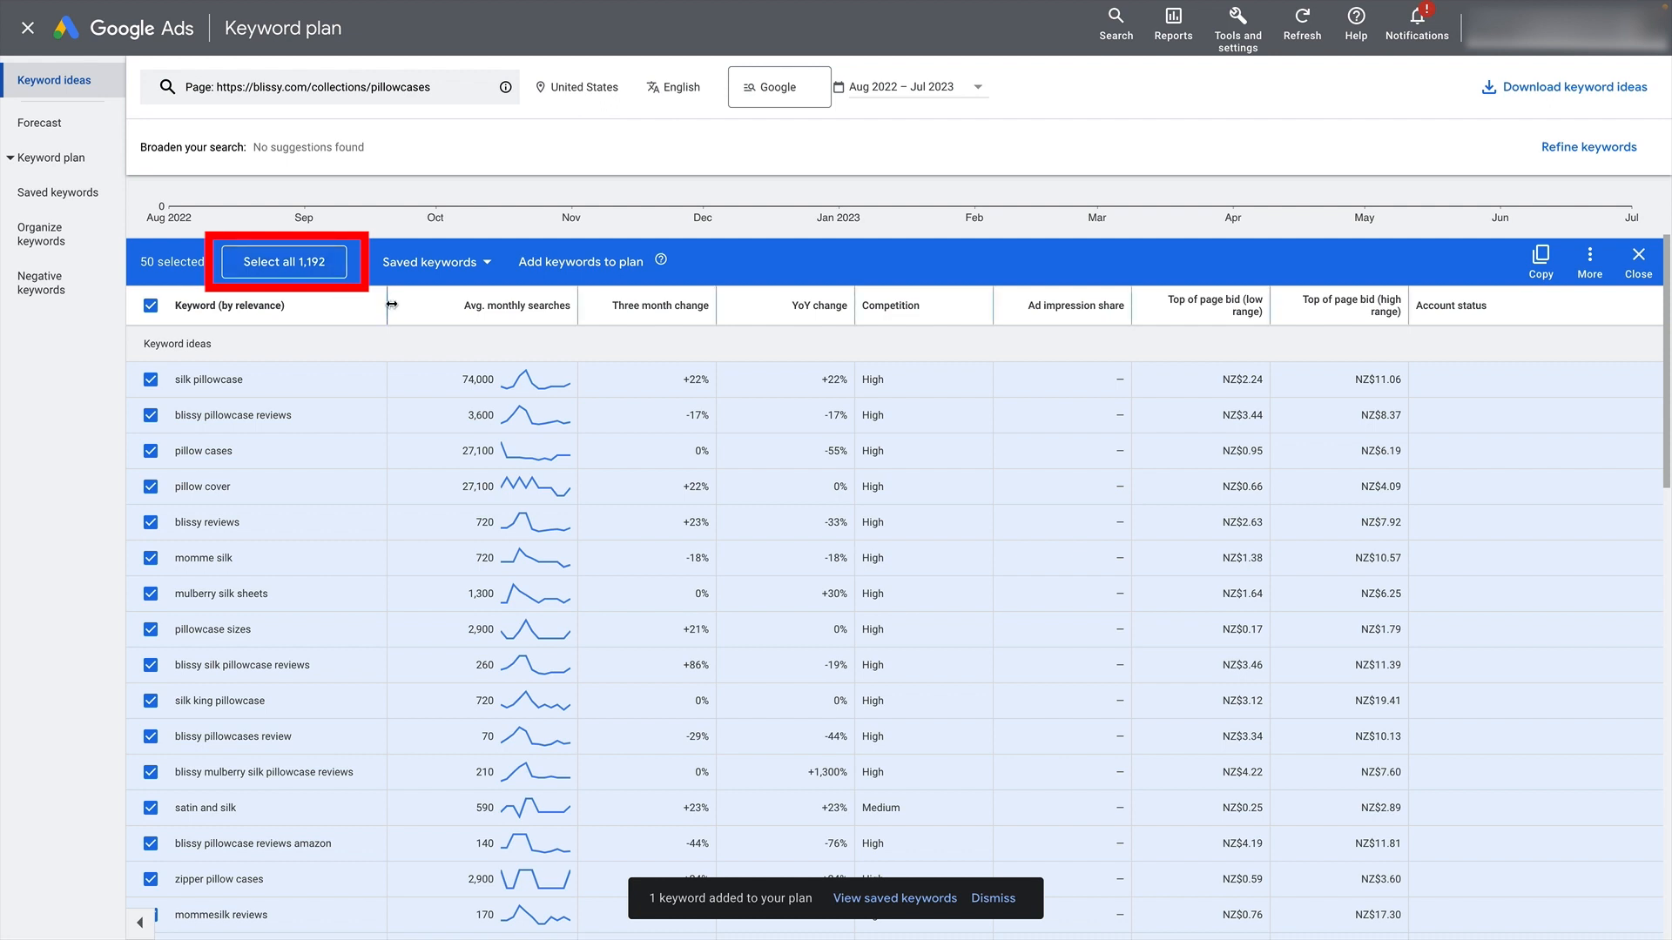
click(149, 307)
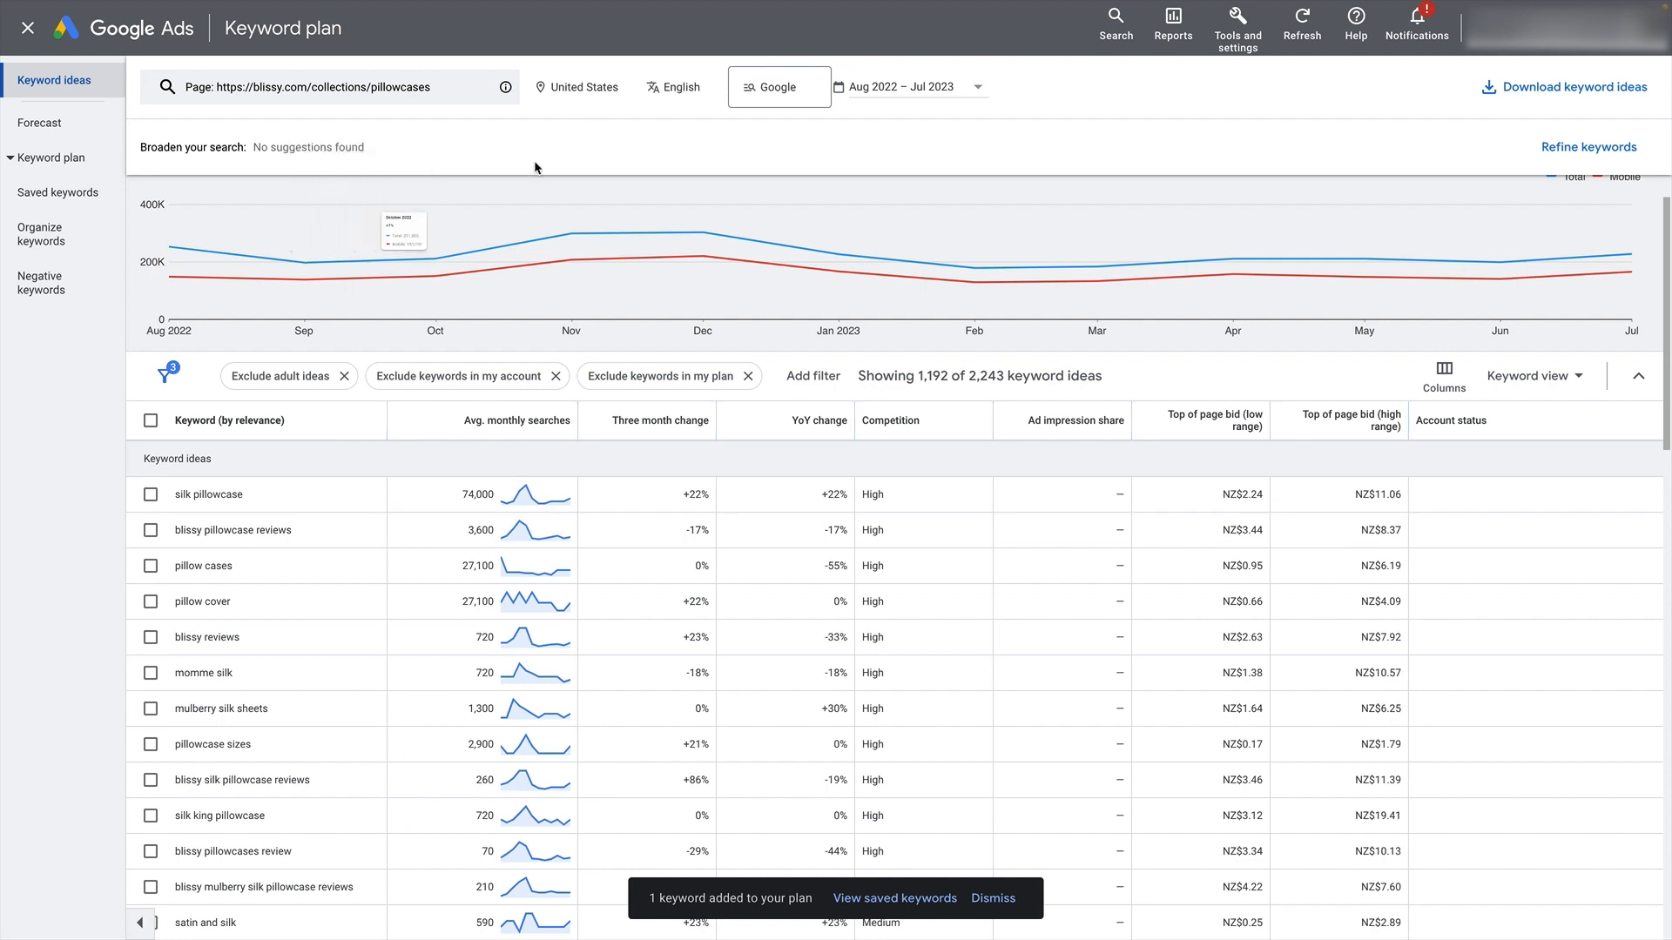
- Switch to the ChatGPT conversation "Silk Pillowcase Keywords" and read the prompt's product link and request for additional keyword ideas
mouse_move(526, 7)
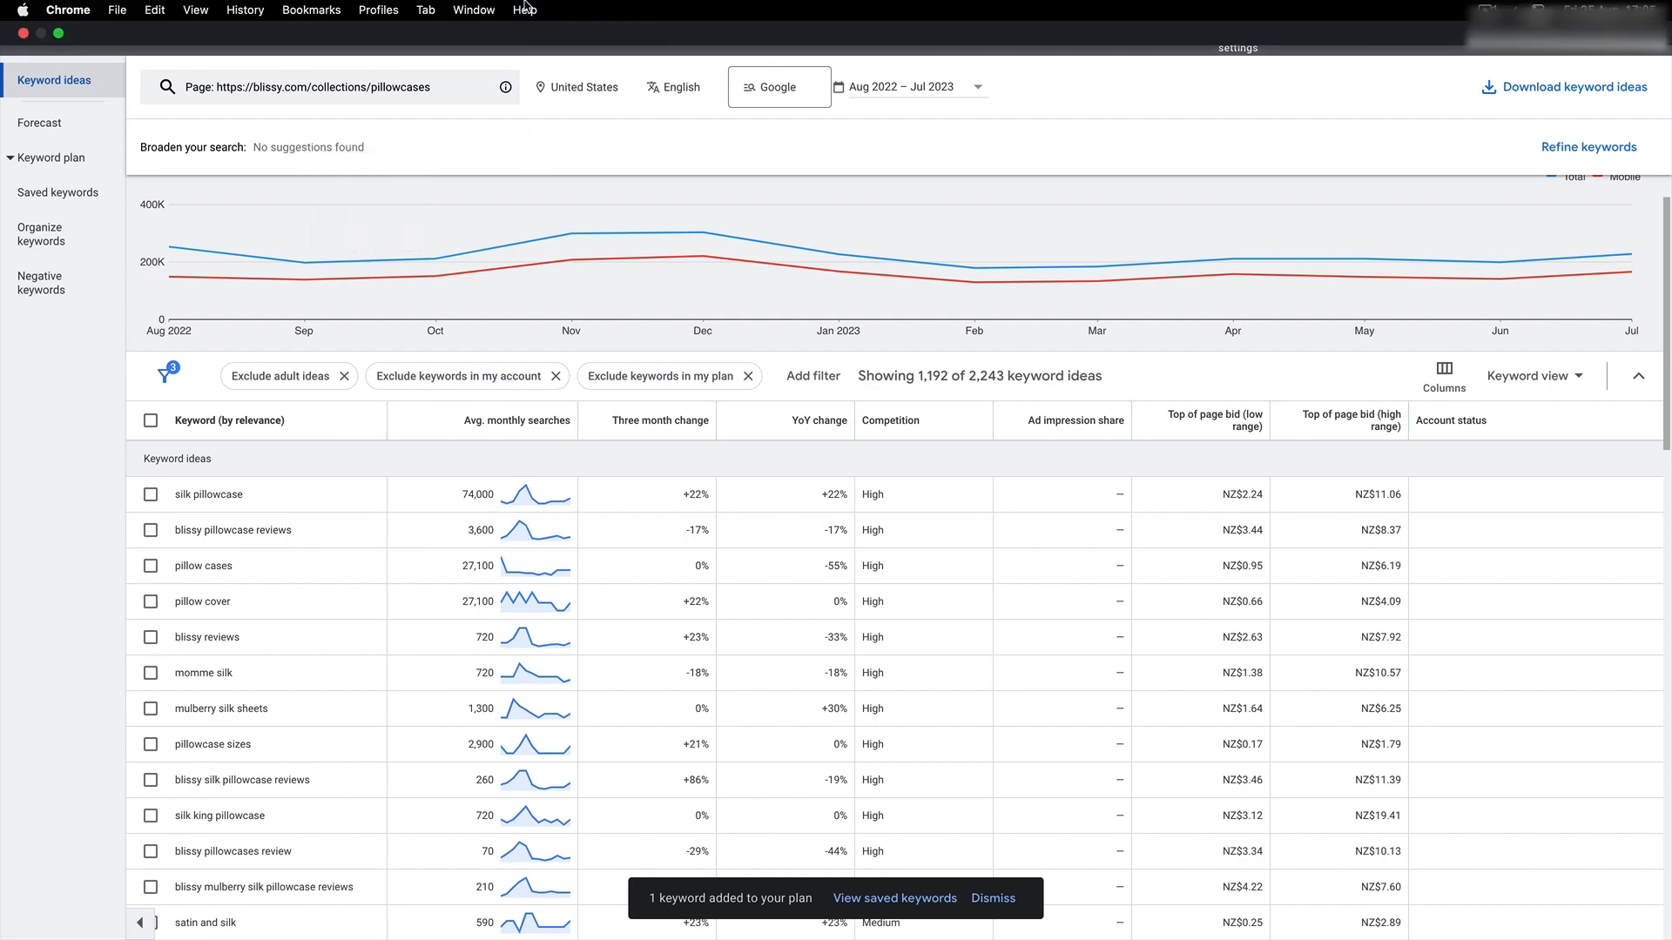
click(426, 11)
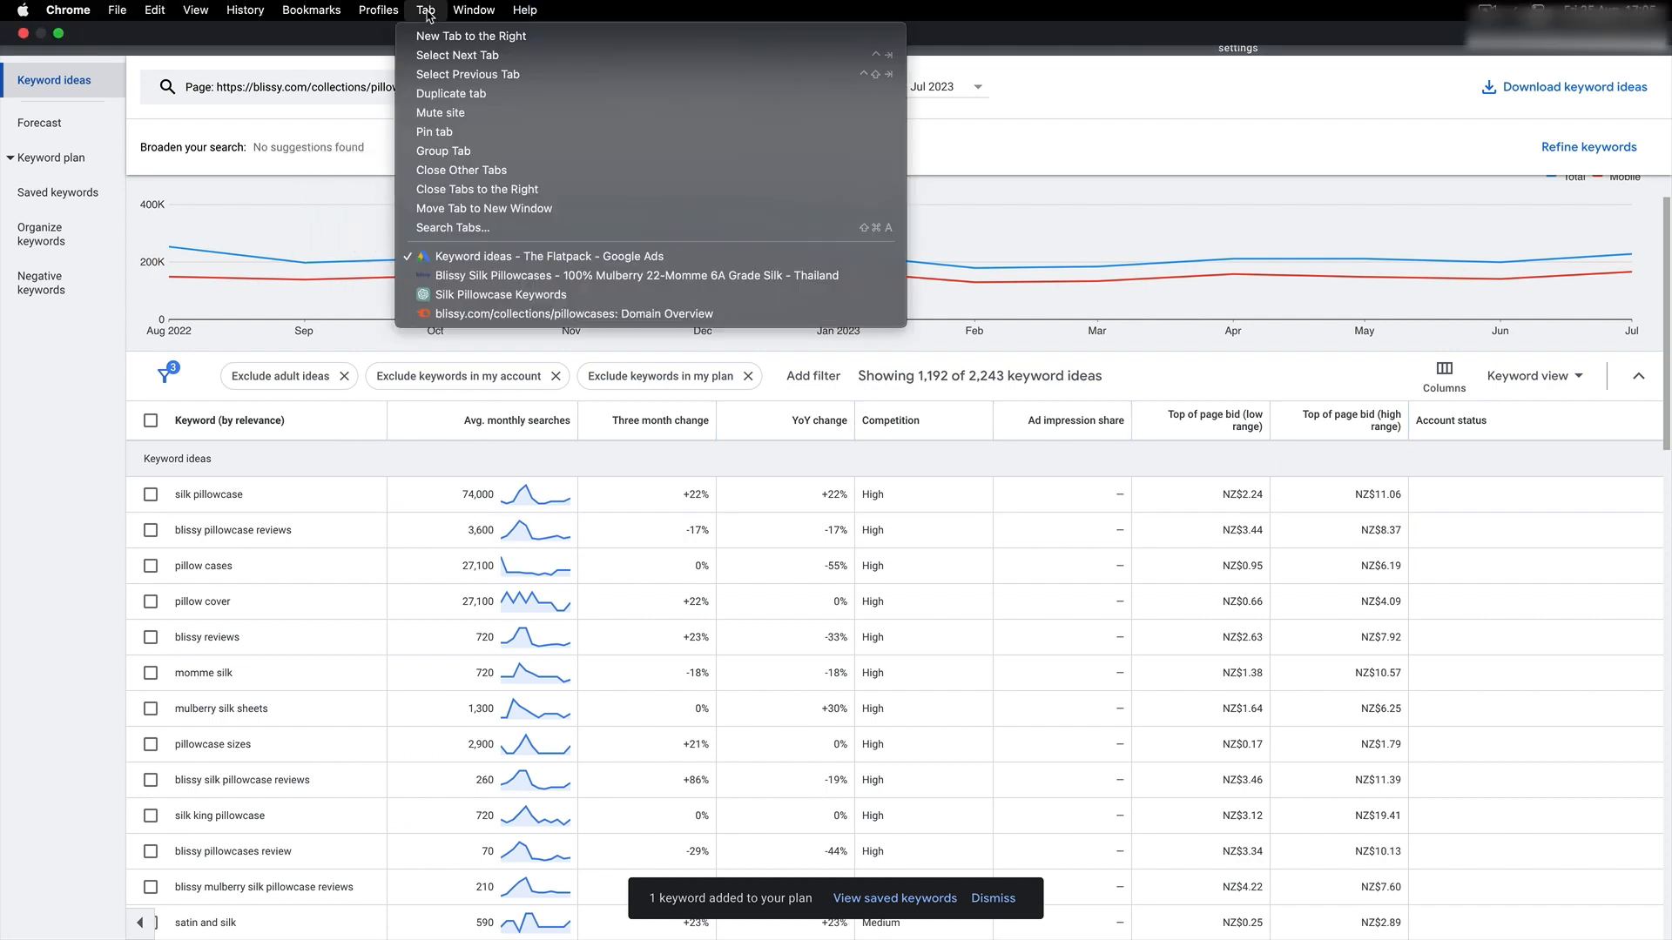
click(475, 295)
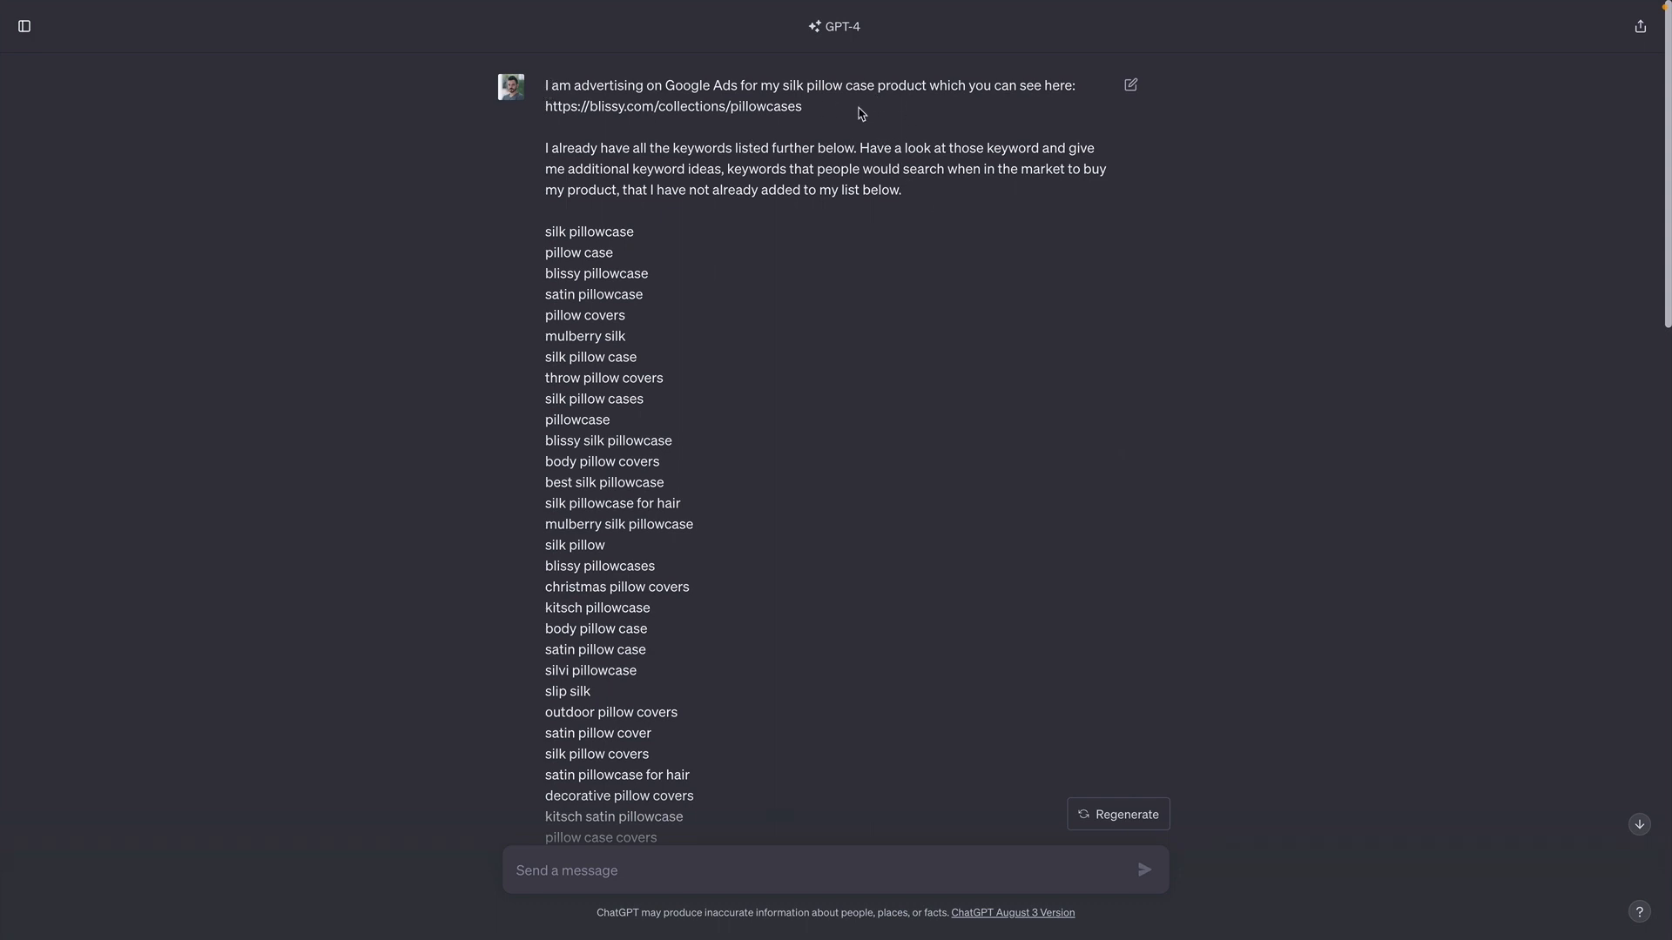
drag(860, 114, 867, 85)
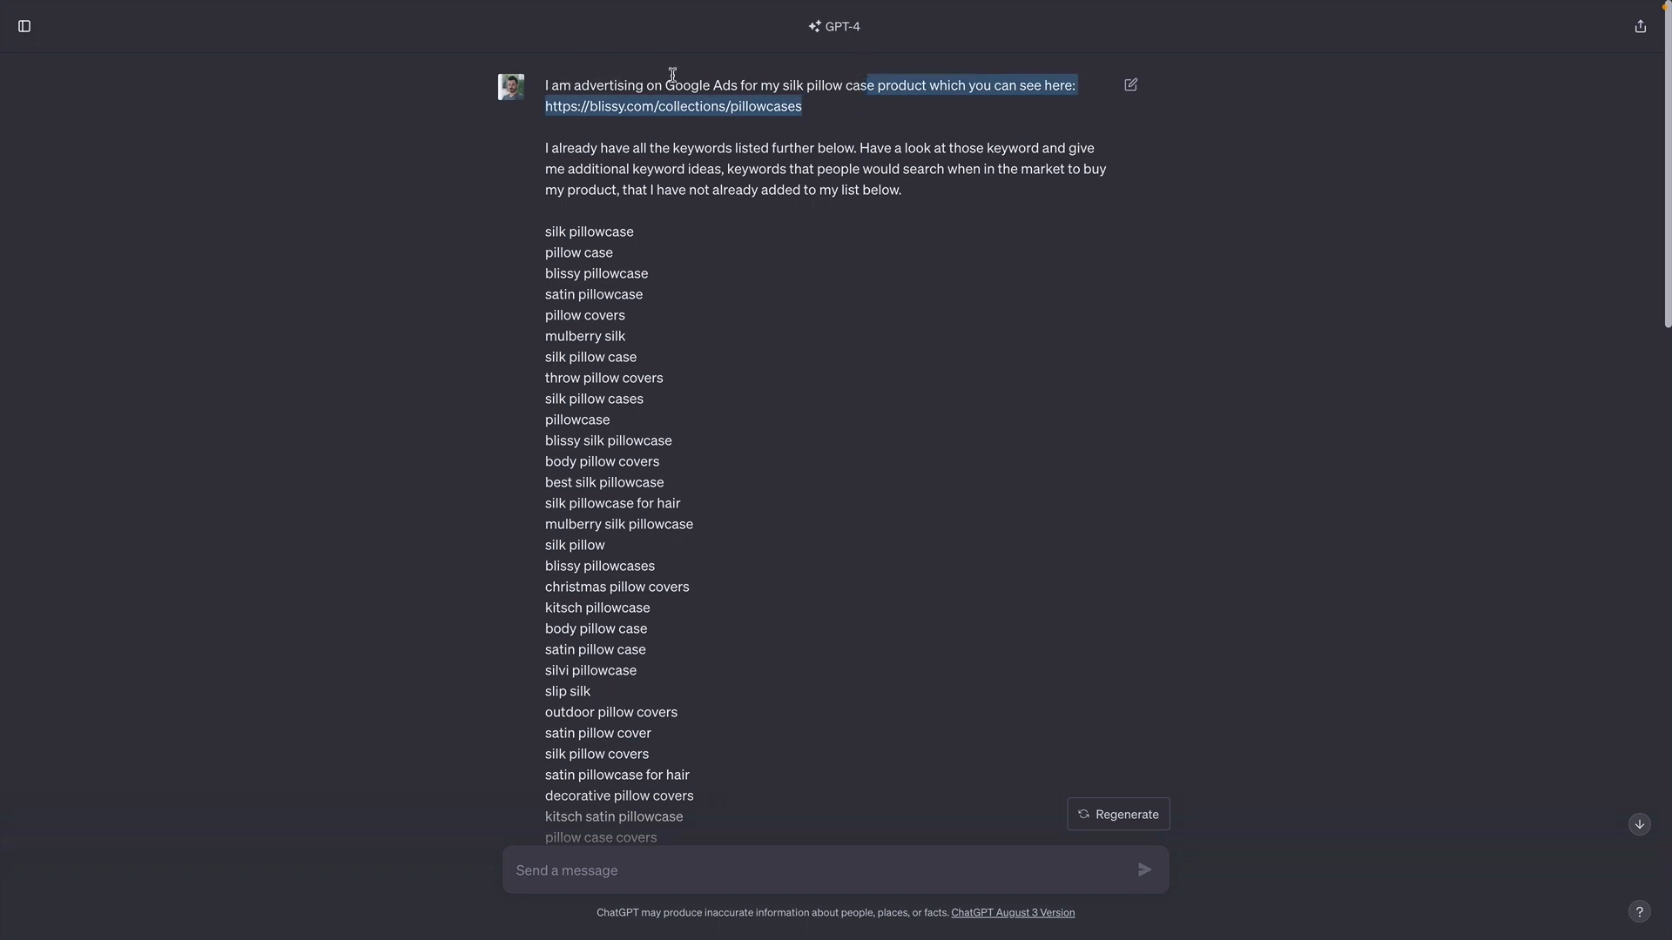
click(946, 84)
drag(500, 148, 946, 188)
click(733, 160)
drag(856, 150, 541, 153)
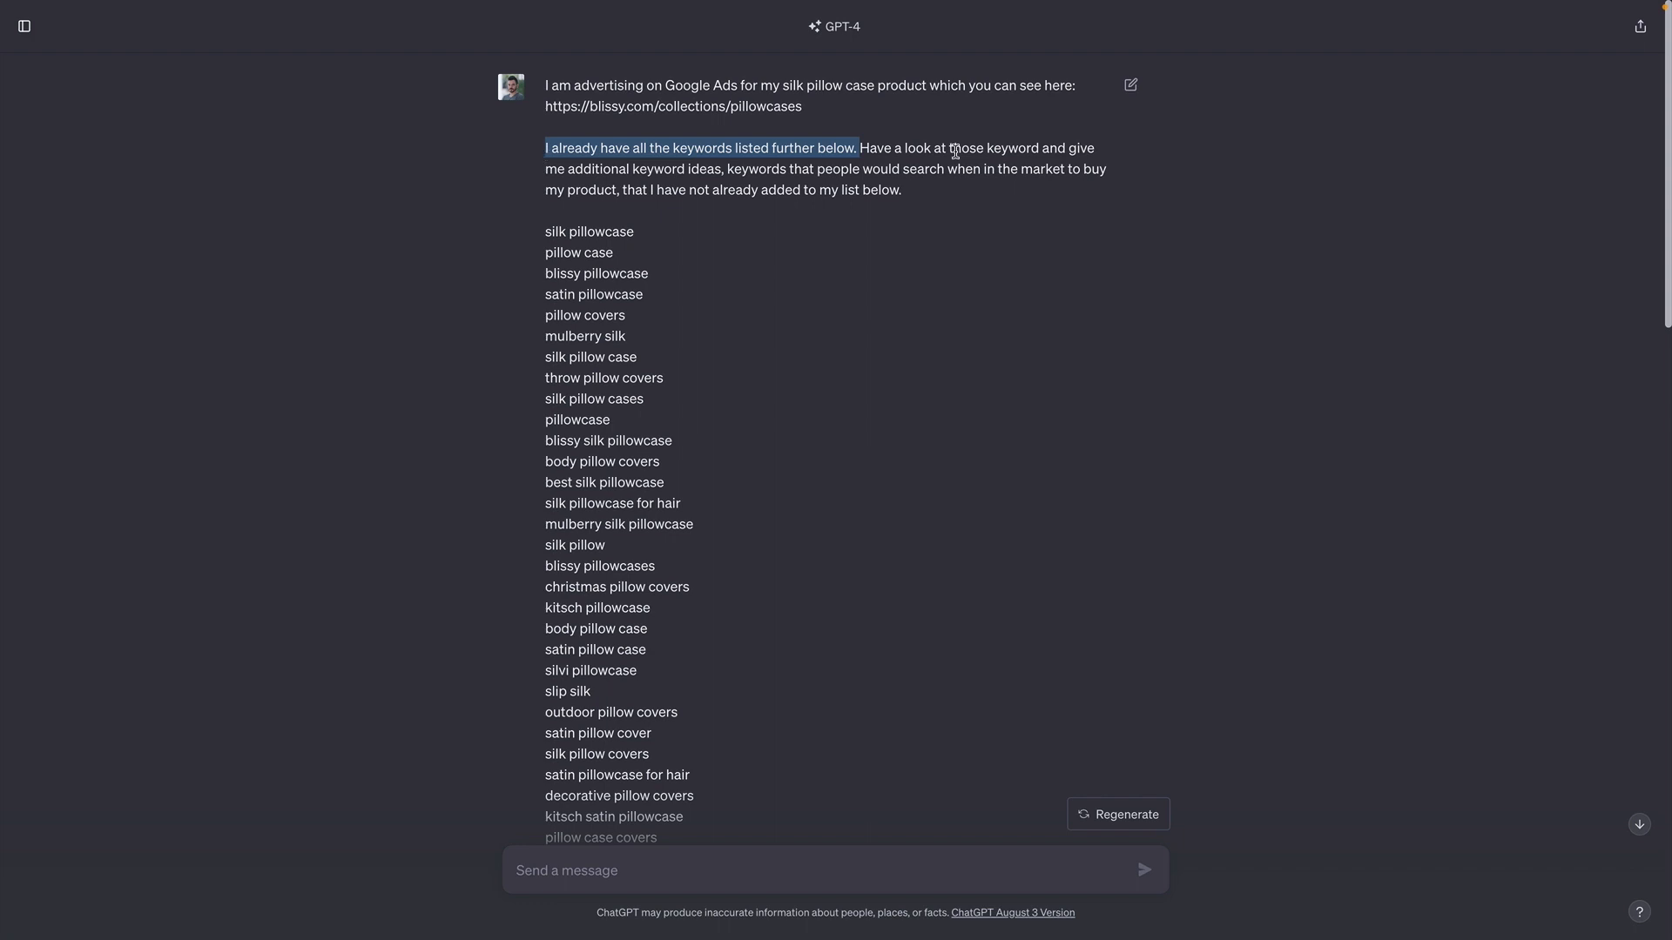
click(924, 148)
drag(862, 148, 907, 193)
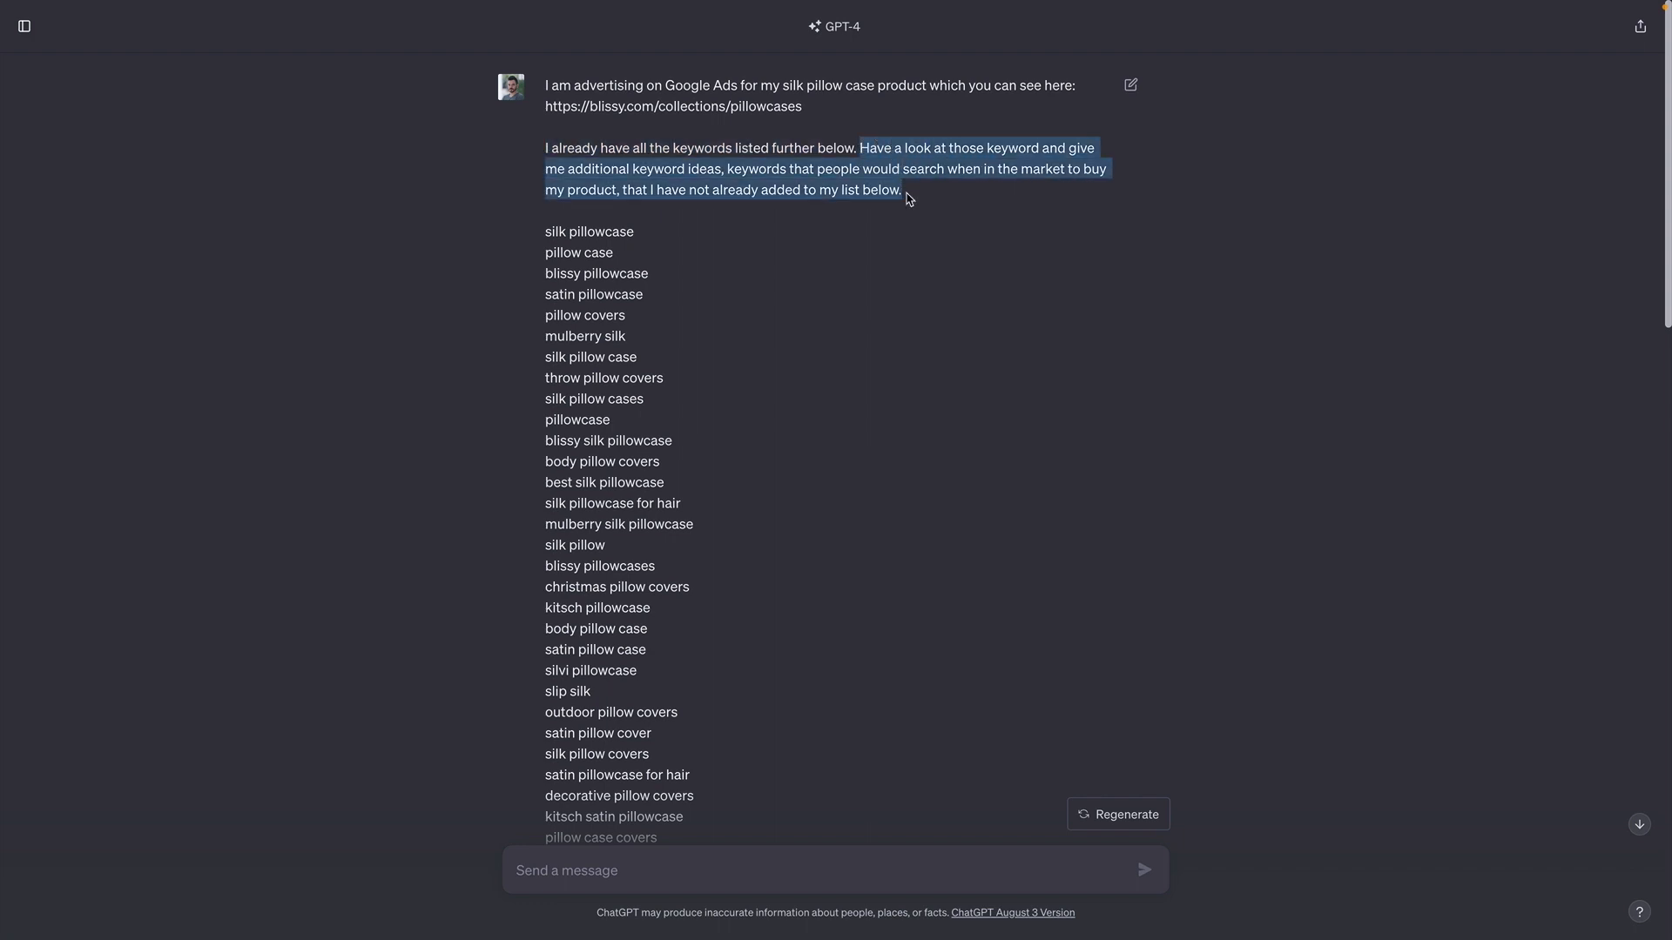
click(909, 197)
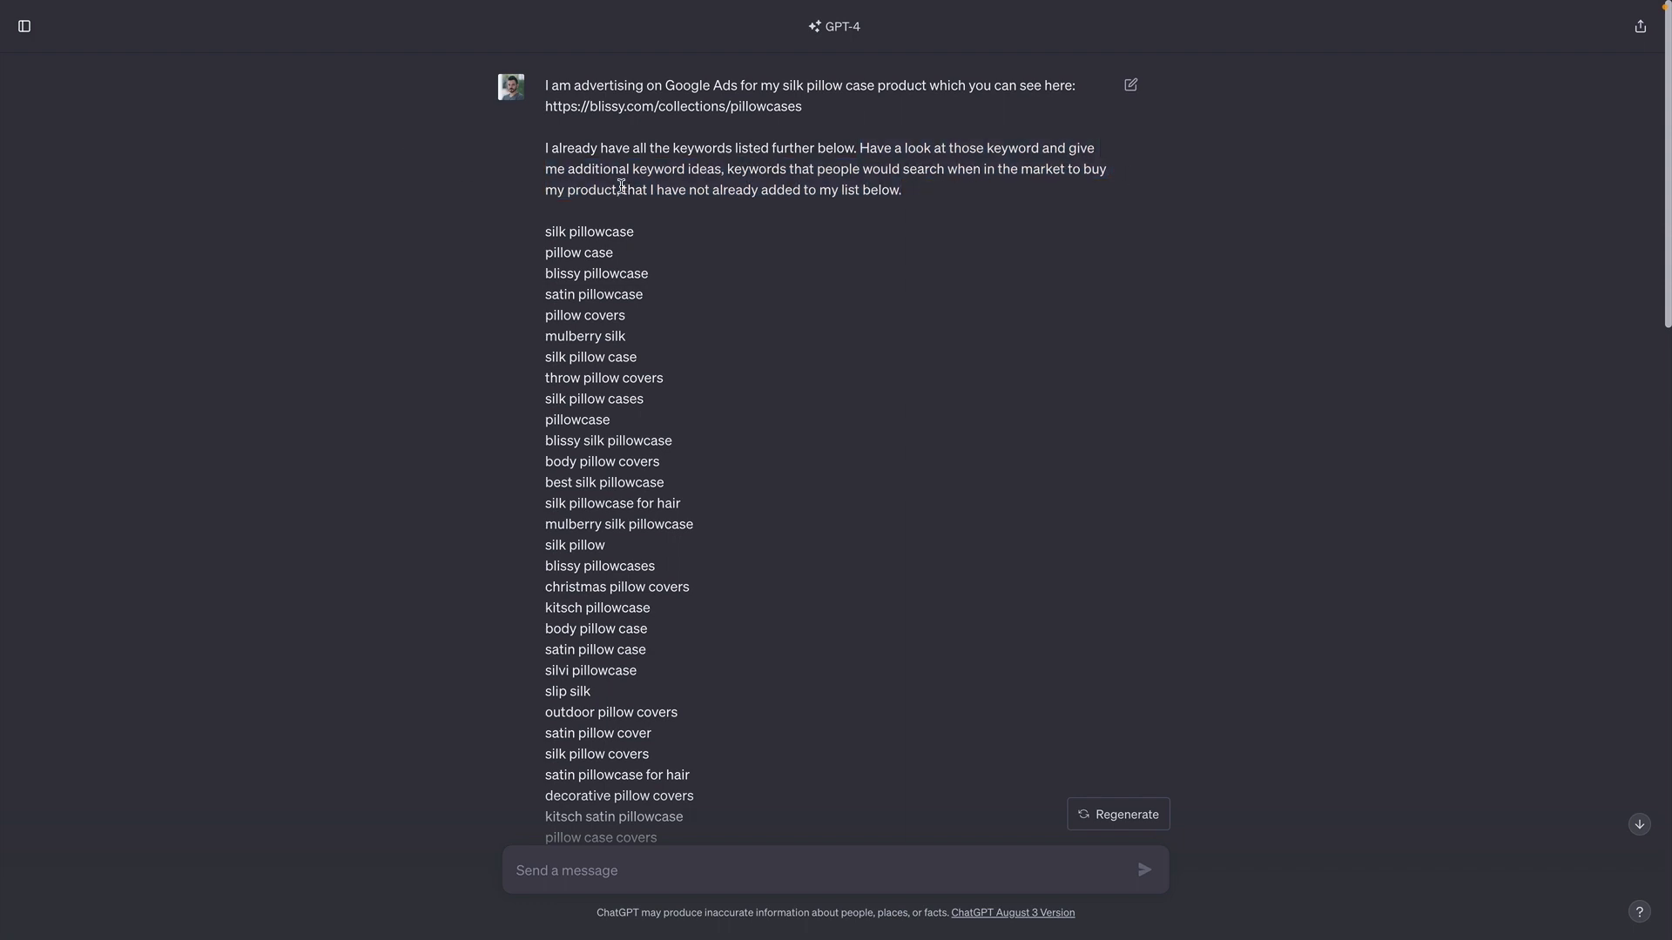
drag(622, 188, 935, 202)
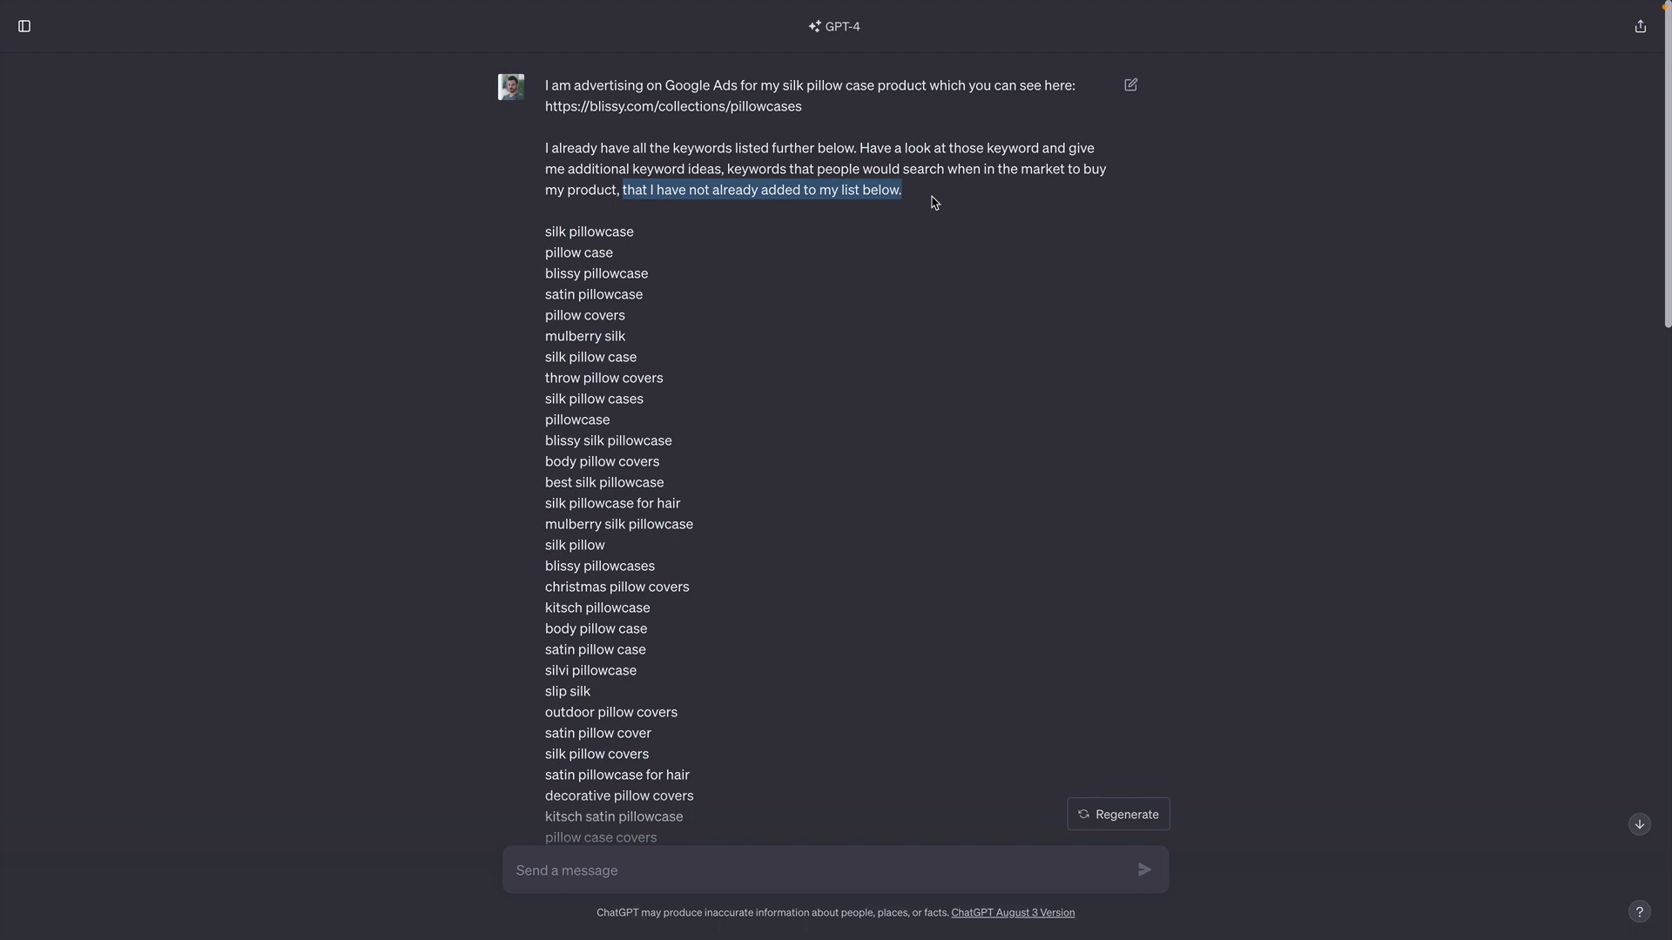
- Look over the list of existing keywords included in the ChatGPT prompt, down to the start of the reply
drag(537, 233, 813, 505)
scroll(813, 487, down, 2)
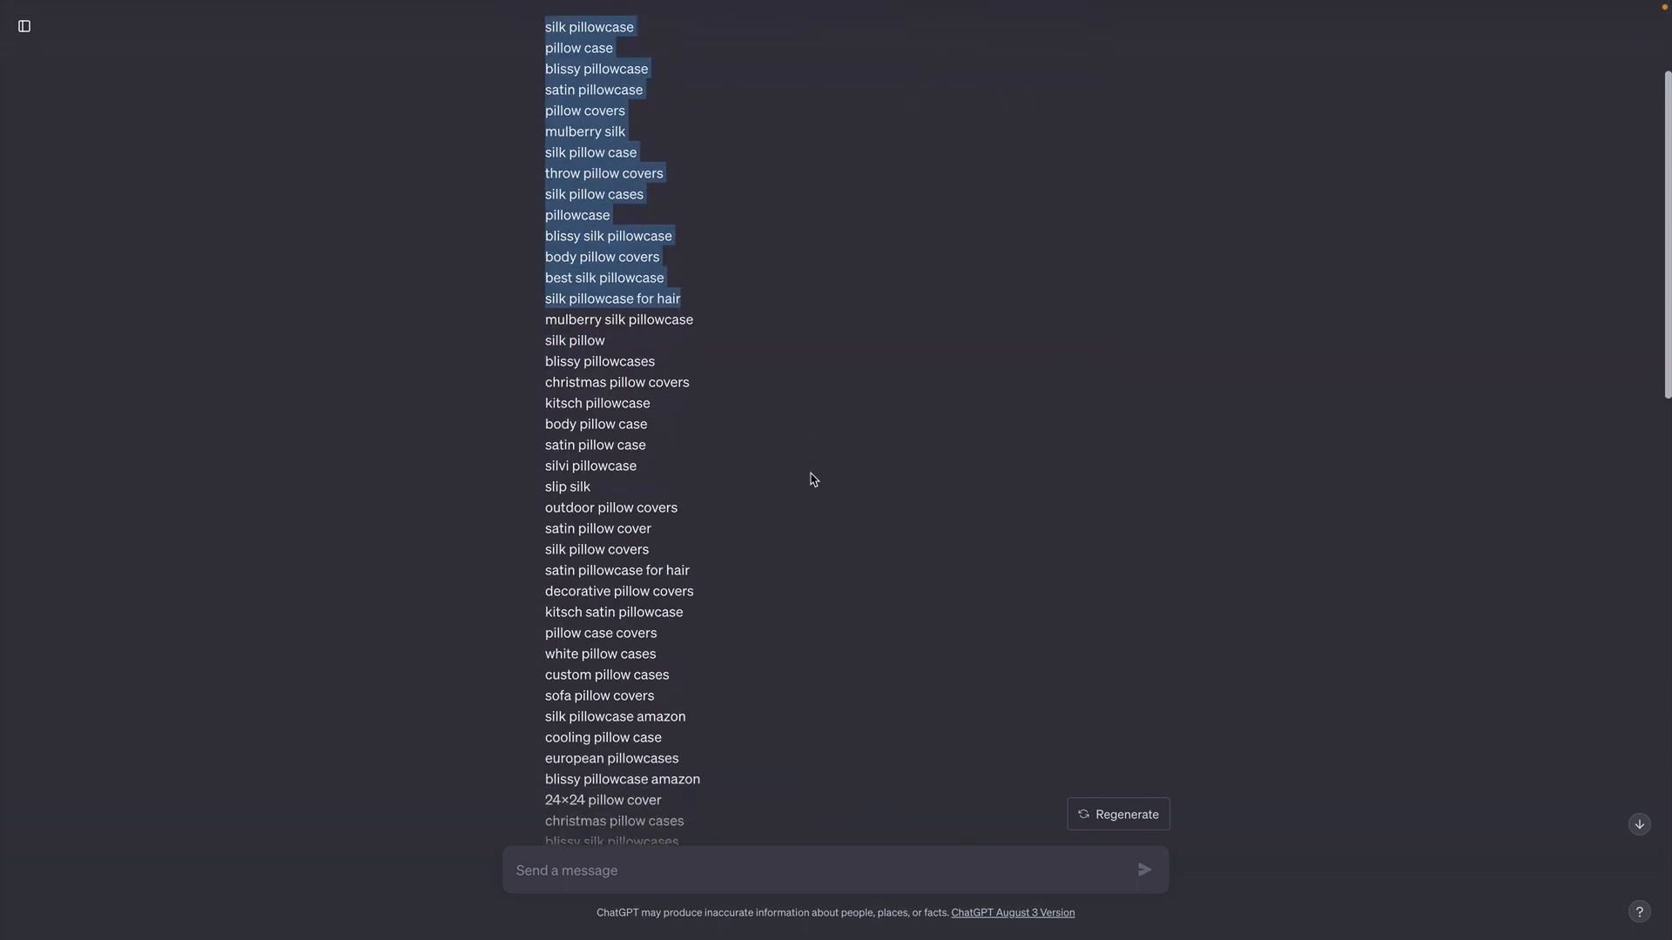
scroll(811, 479, down, 15)
scroll(811, 480, up, 10)
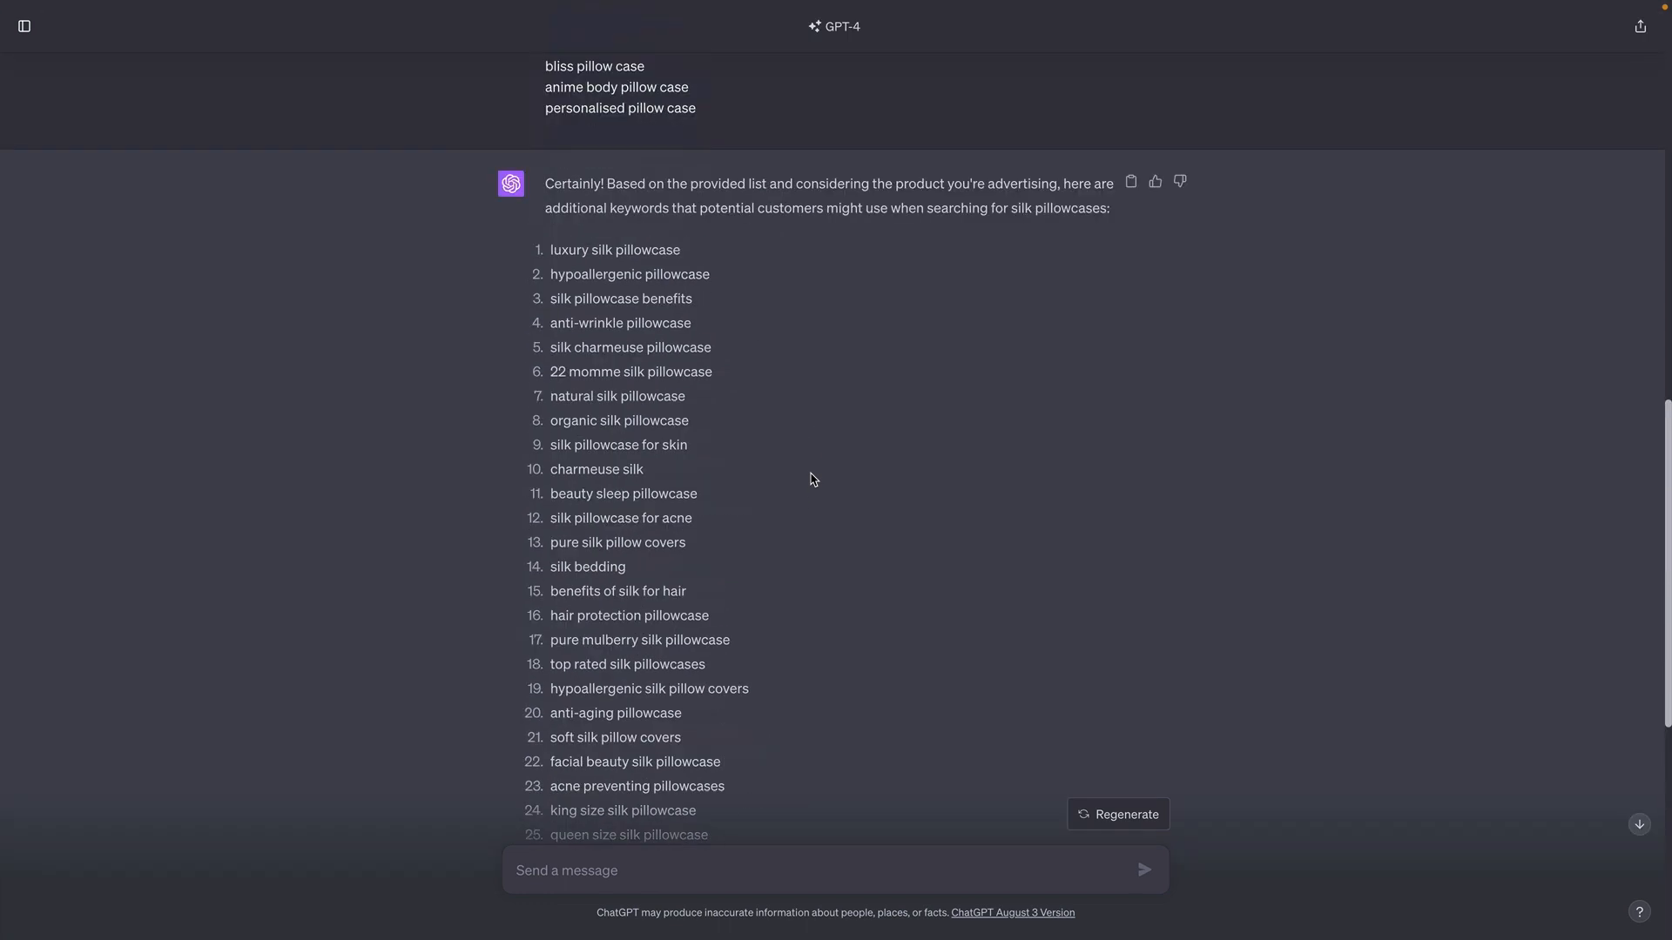
- Examine the numbered additional keyword suggestions in ChatGPT's reply from the first entry to the last
scroll(812, 479, down, 1)
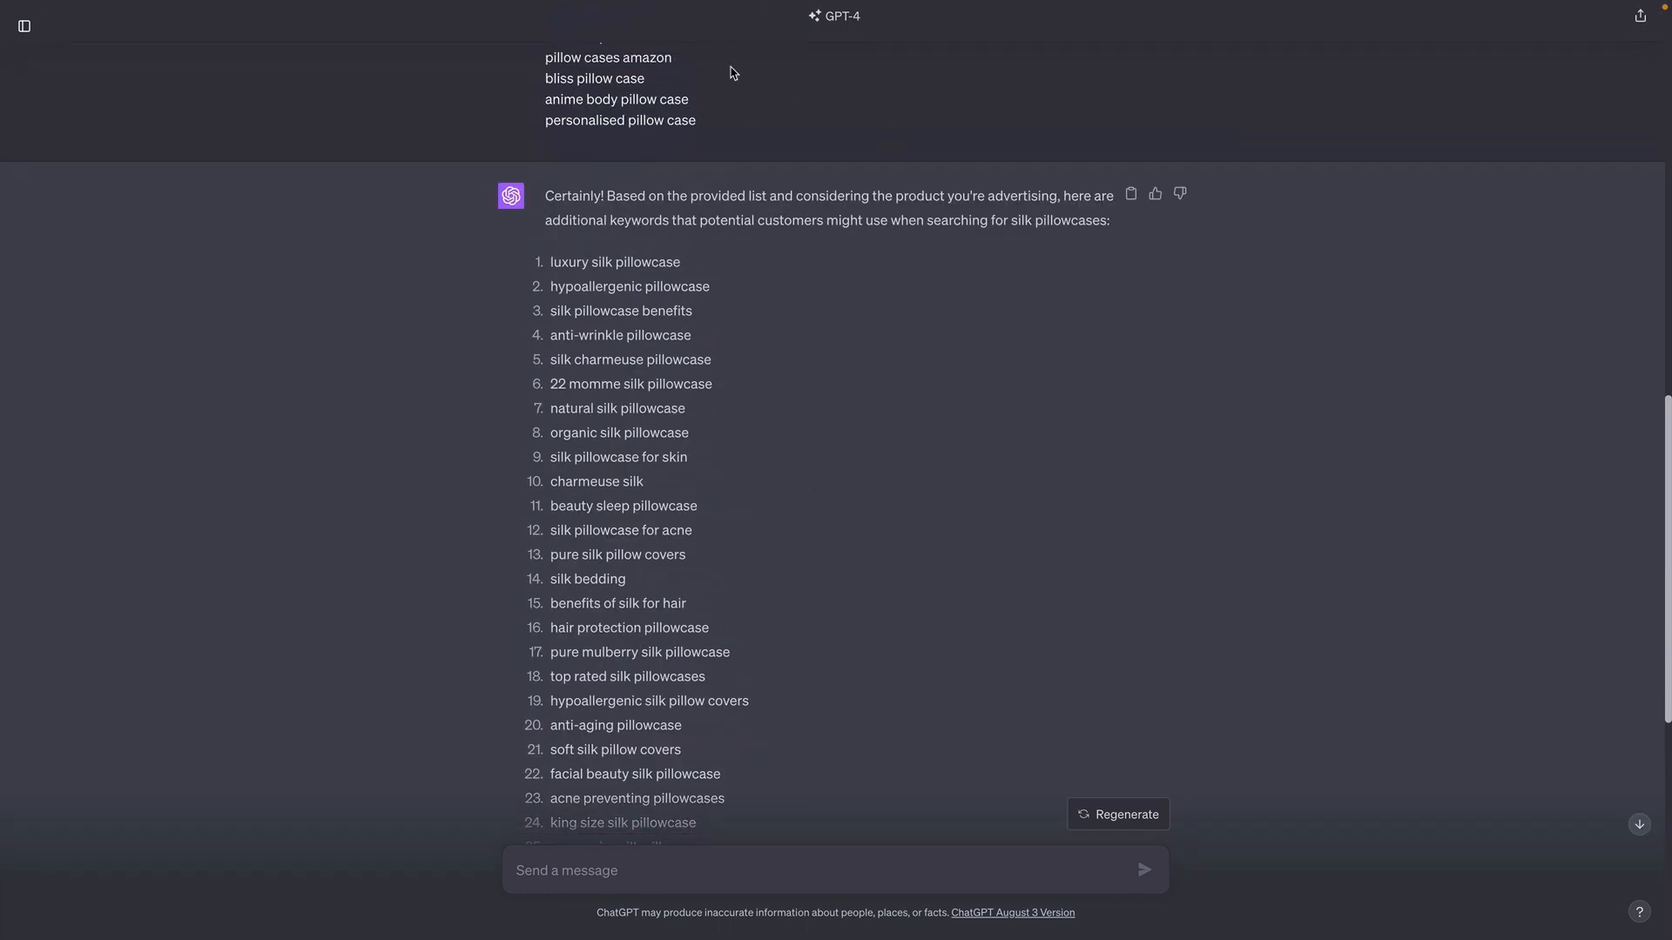
scroll(825, 273, down, 3)
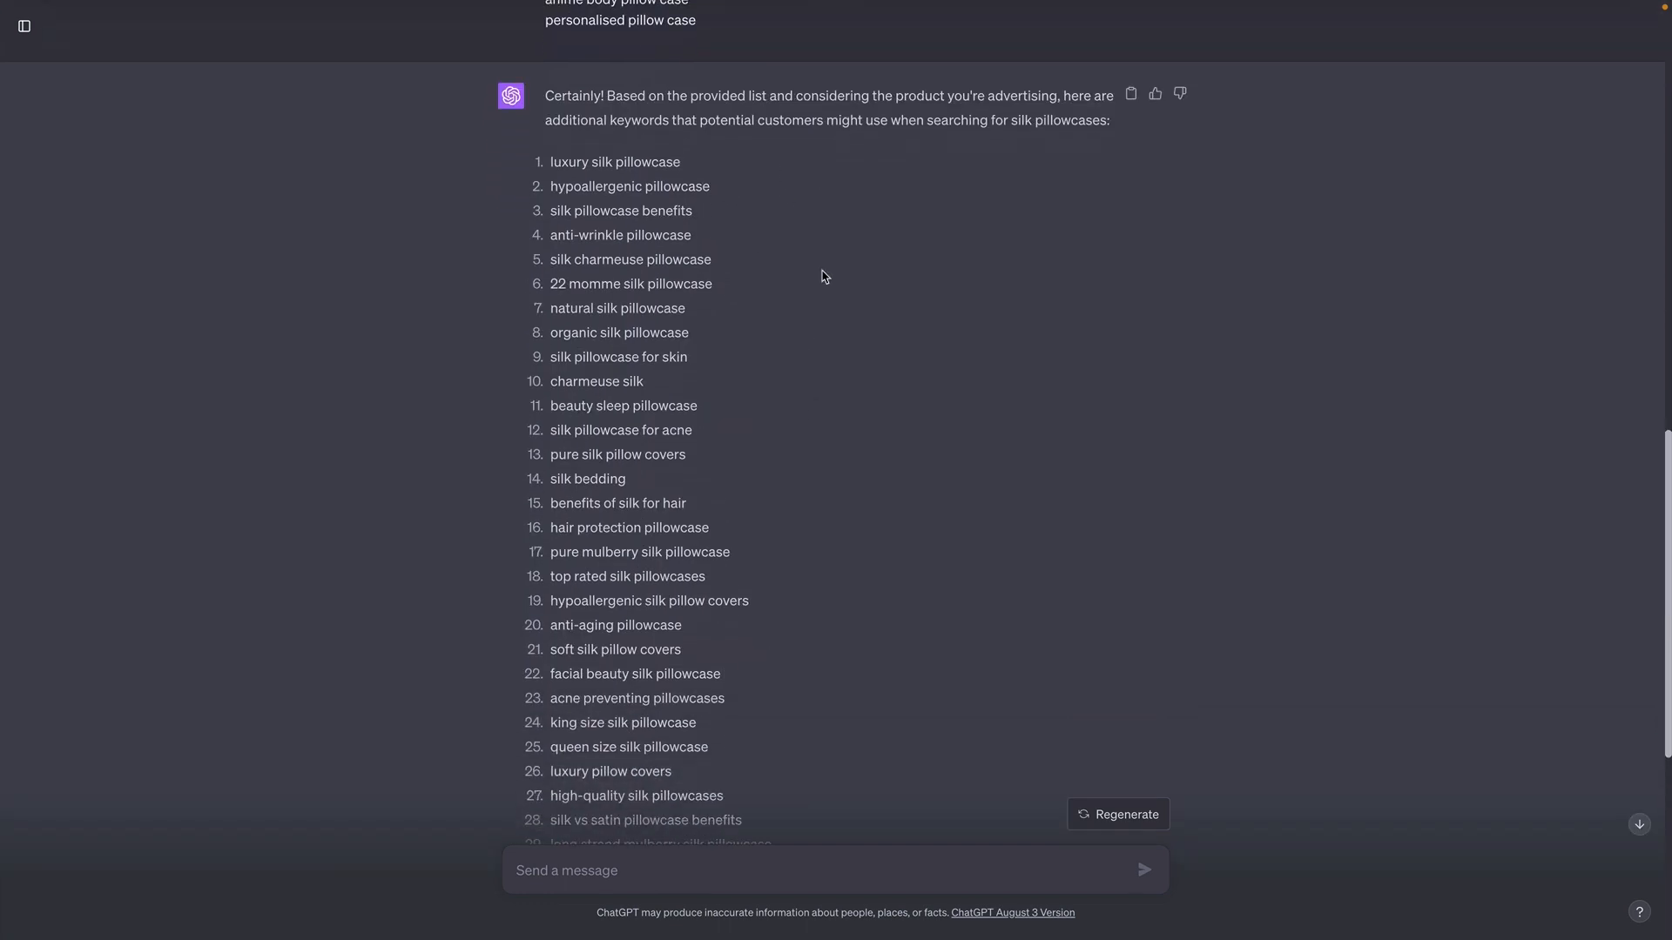
triple_click(656, 116)
click(1027, 236)
scroll(829, 237, down, 1)
drag(549, 140, 733, 410)
scroll(732, 410, down, 1)
scroll(733, 411, down, 5)
drag(772, 641, 745, 291)
click(818, 433)
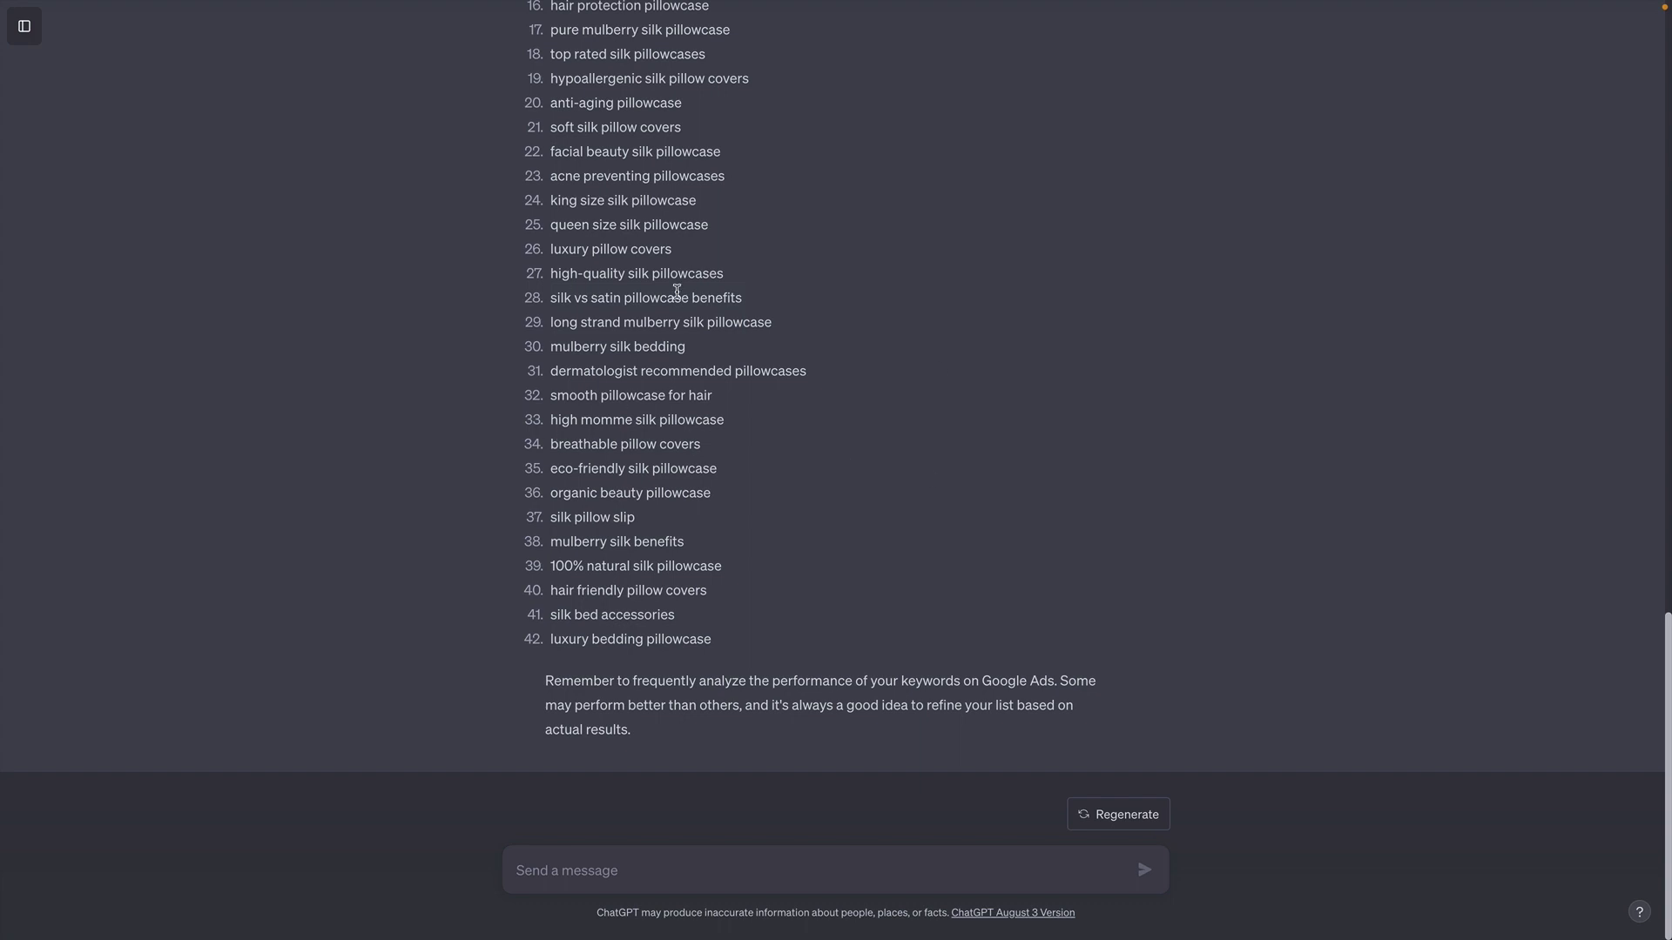
scroll(740, 224, up, 6)
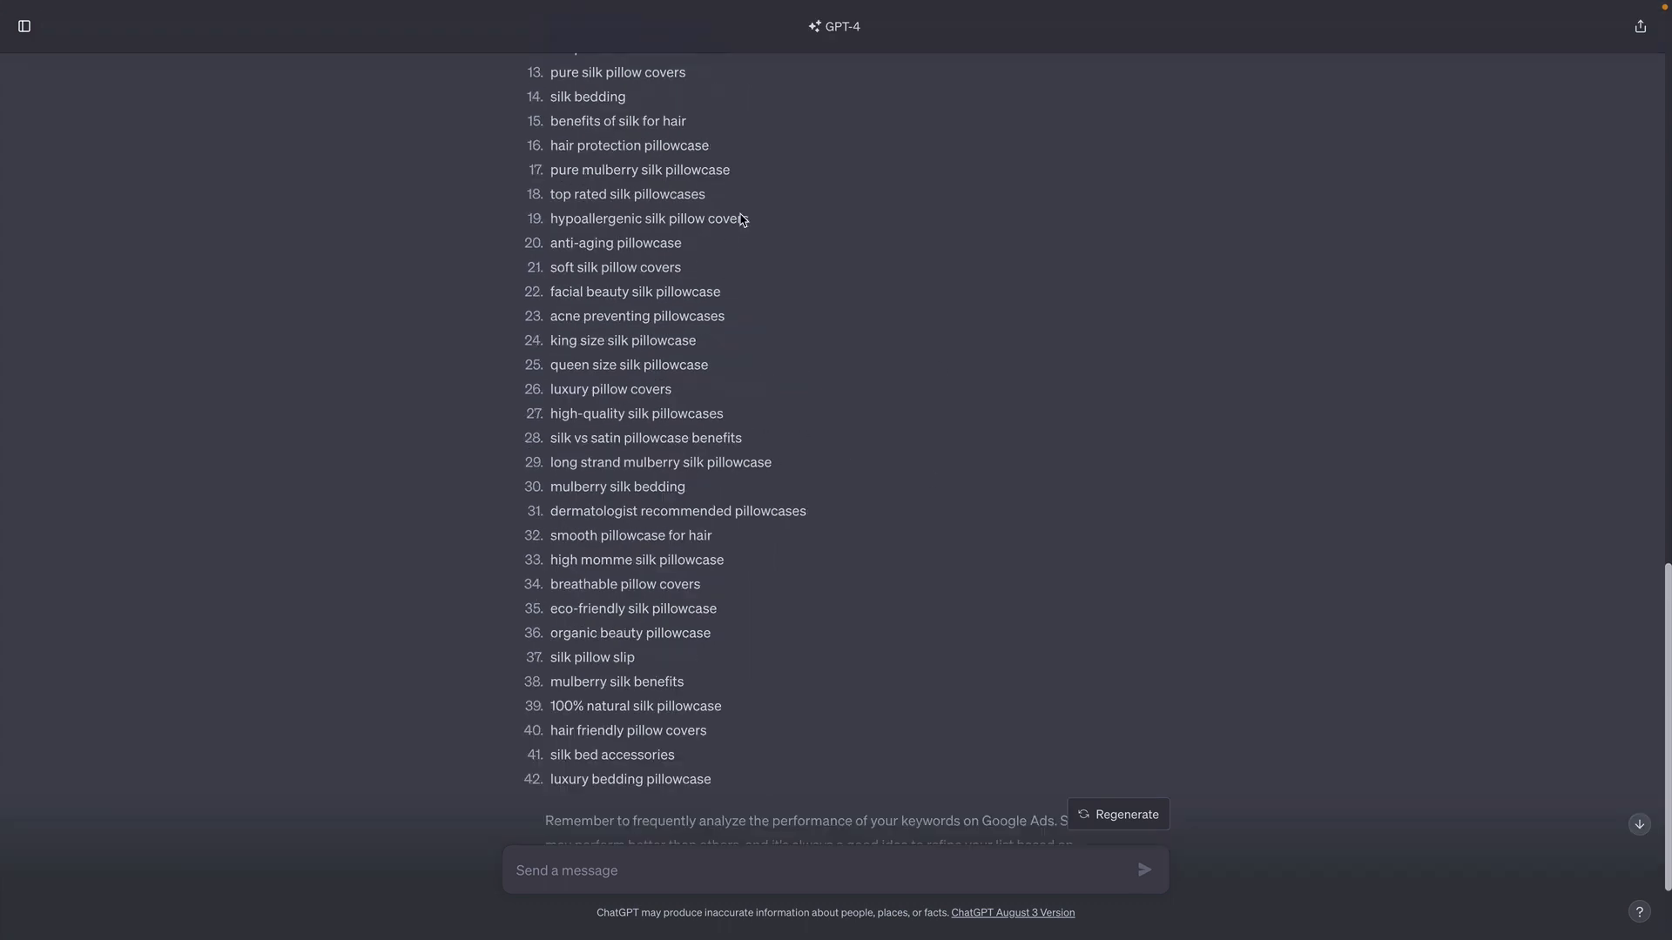
right_click(730, 254)
click(653, 237)
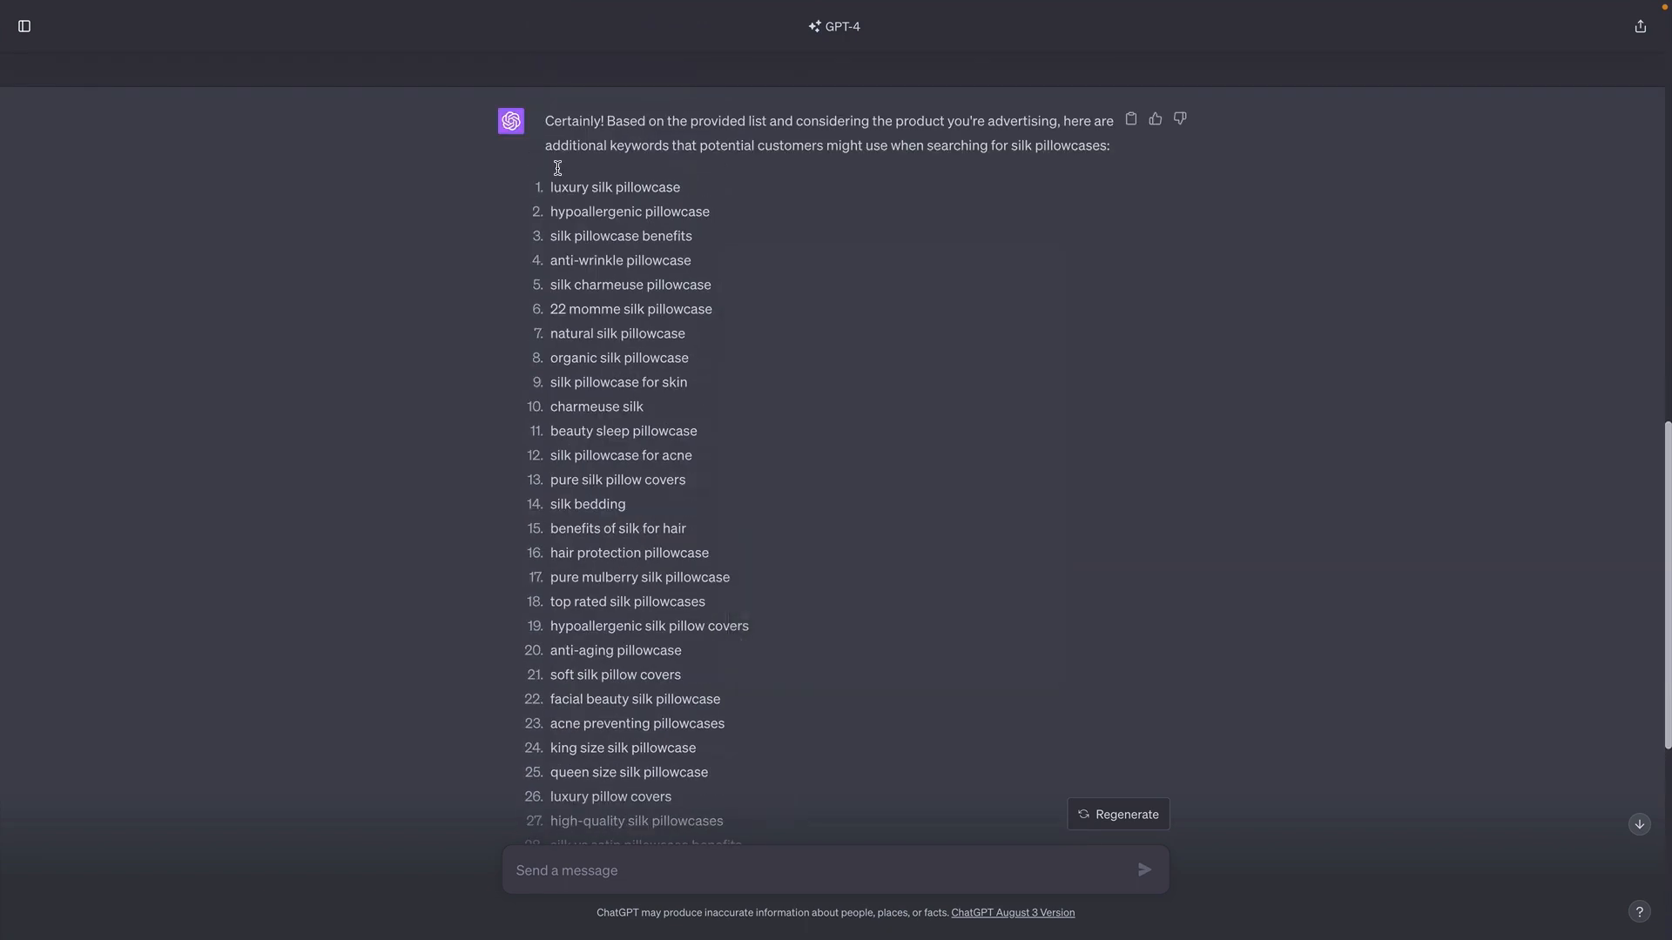
scroll(675, 329, down, 6)
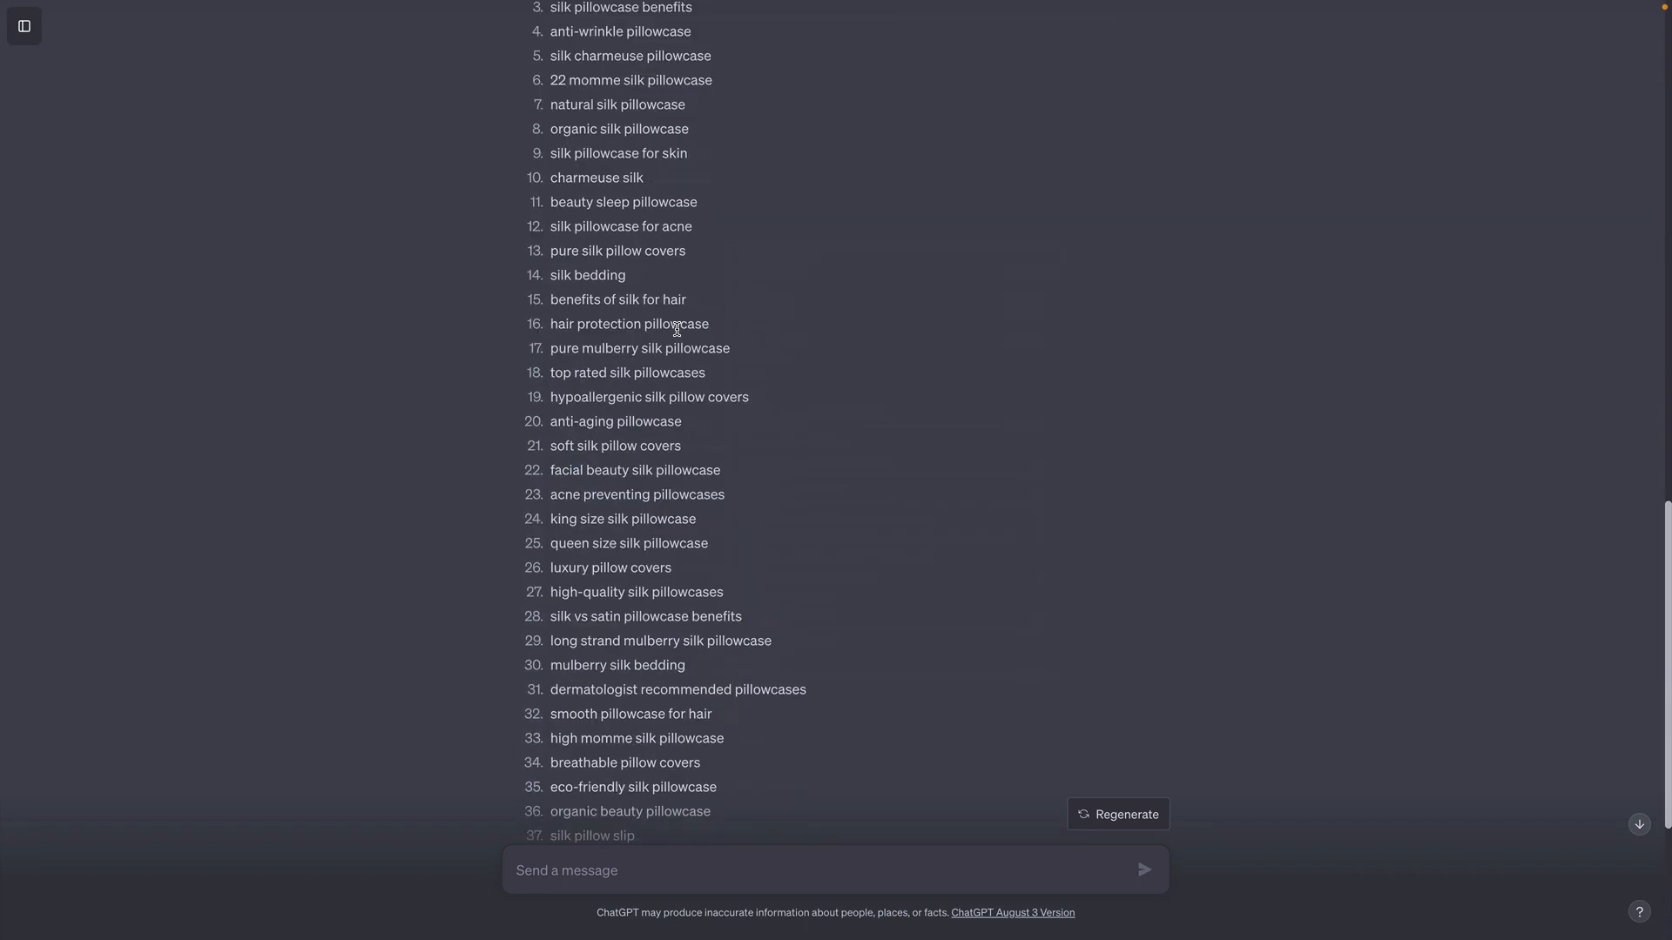
drag(545, 704, 689, 705)
click(523, 541)
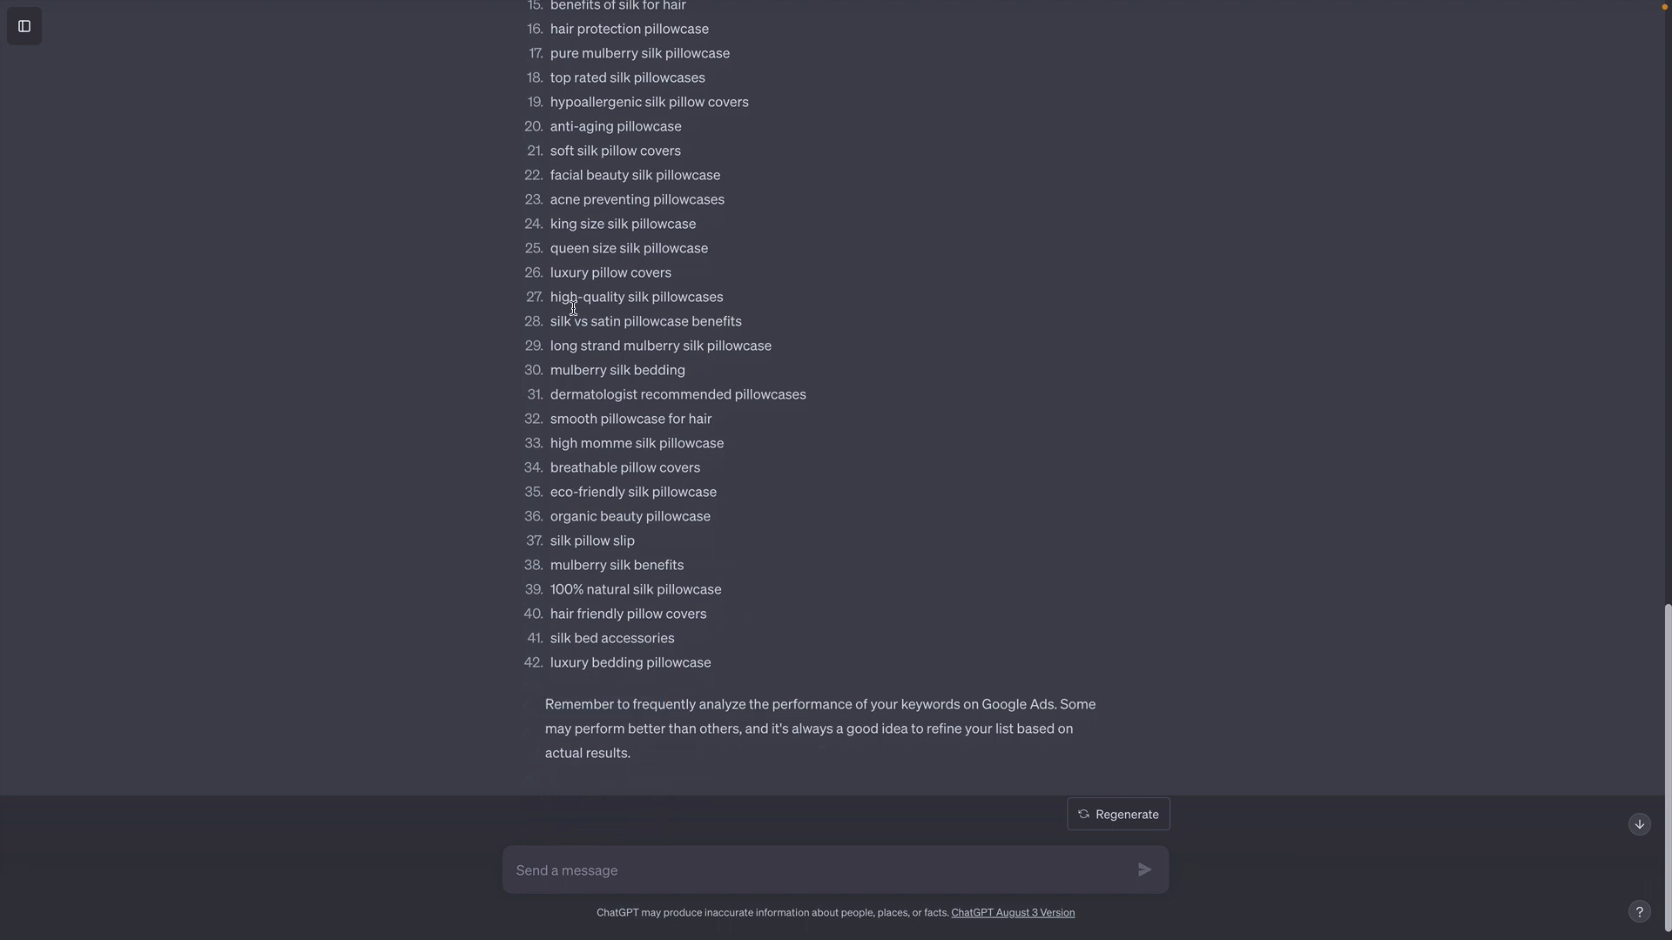
- Switch to the Semrush Domain Overview and check the domain analysed, blissy.com/collections/pillowcases
mouse_move(530, 6)
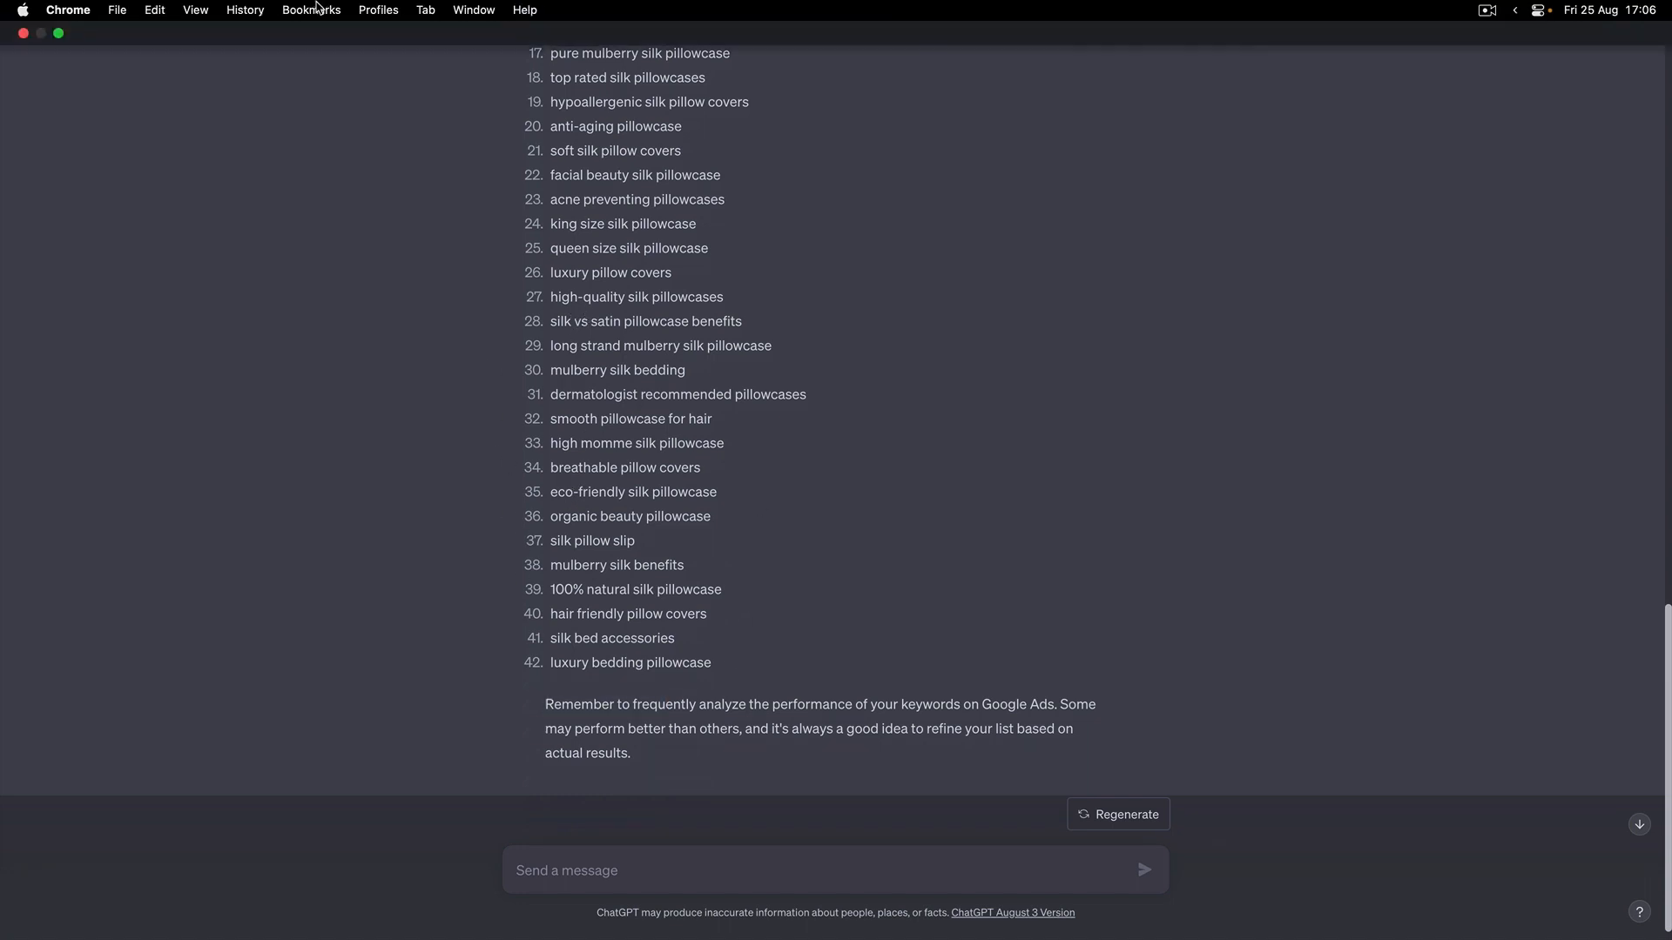
click(432, 11)
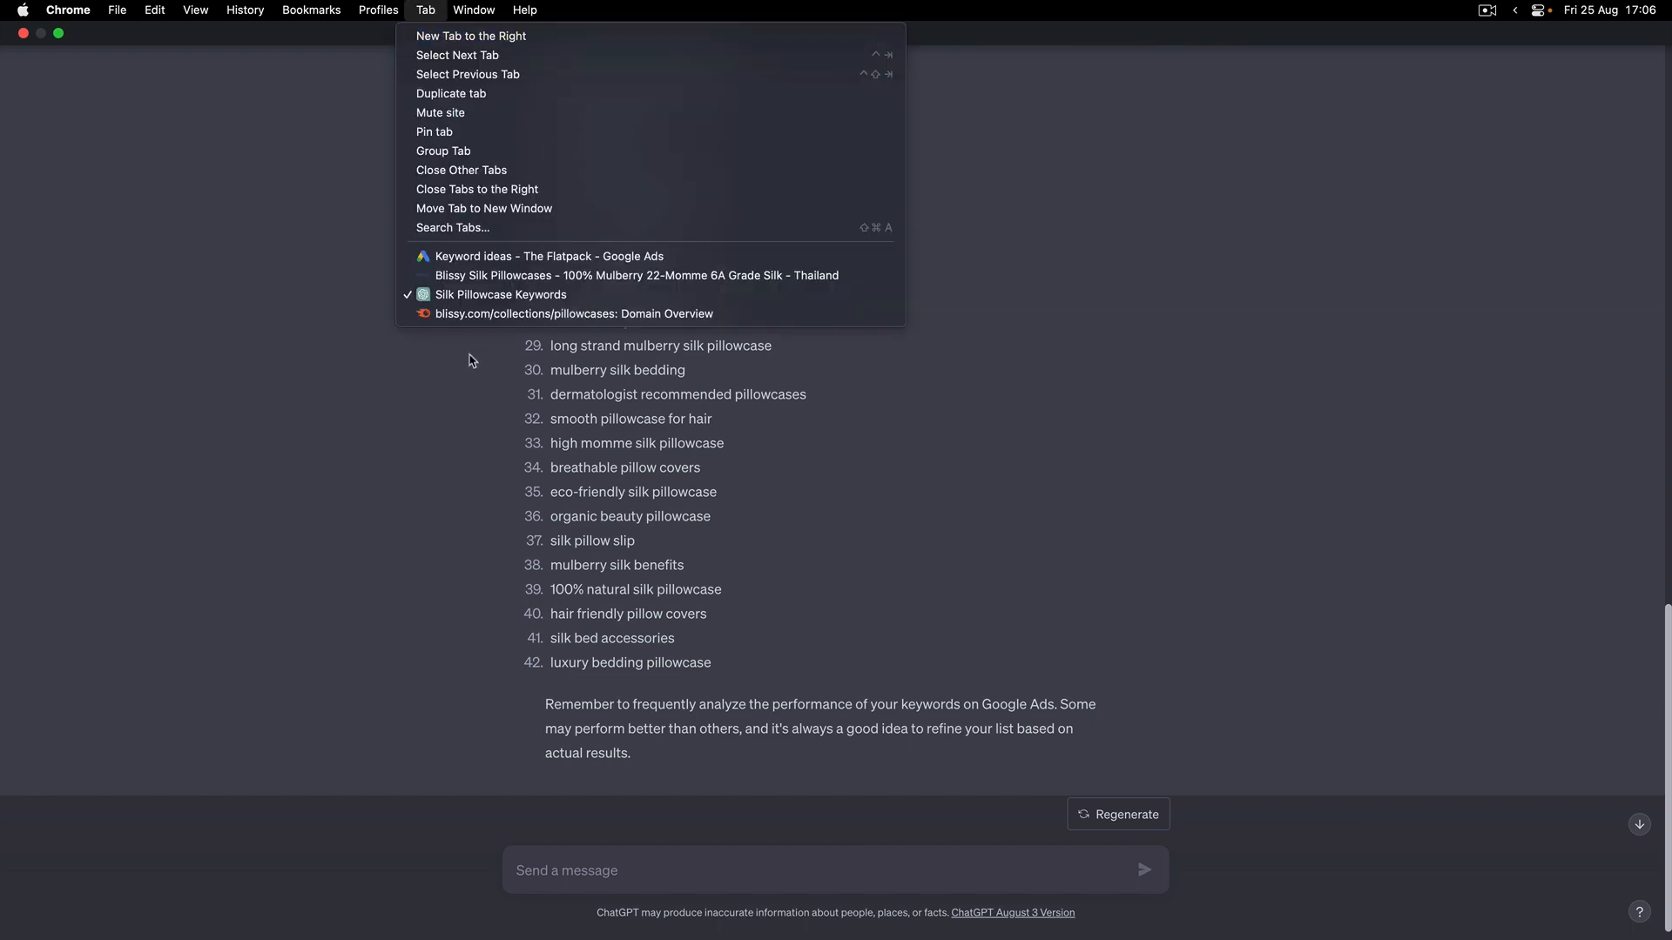
click(485, 314)
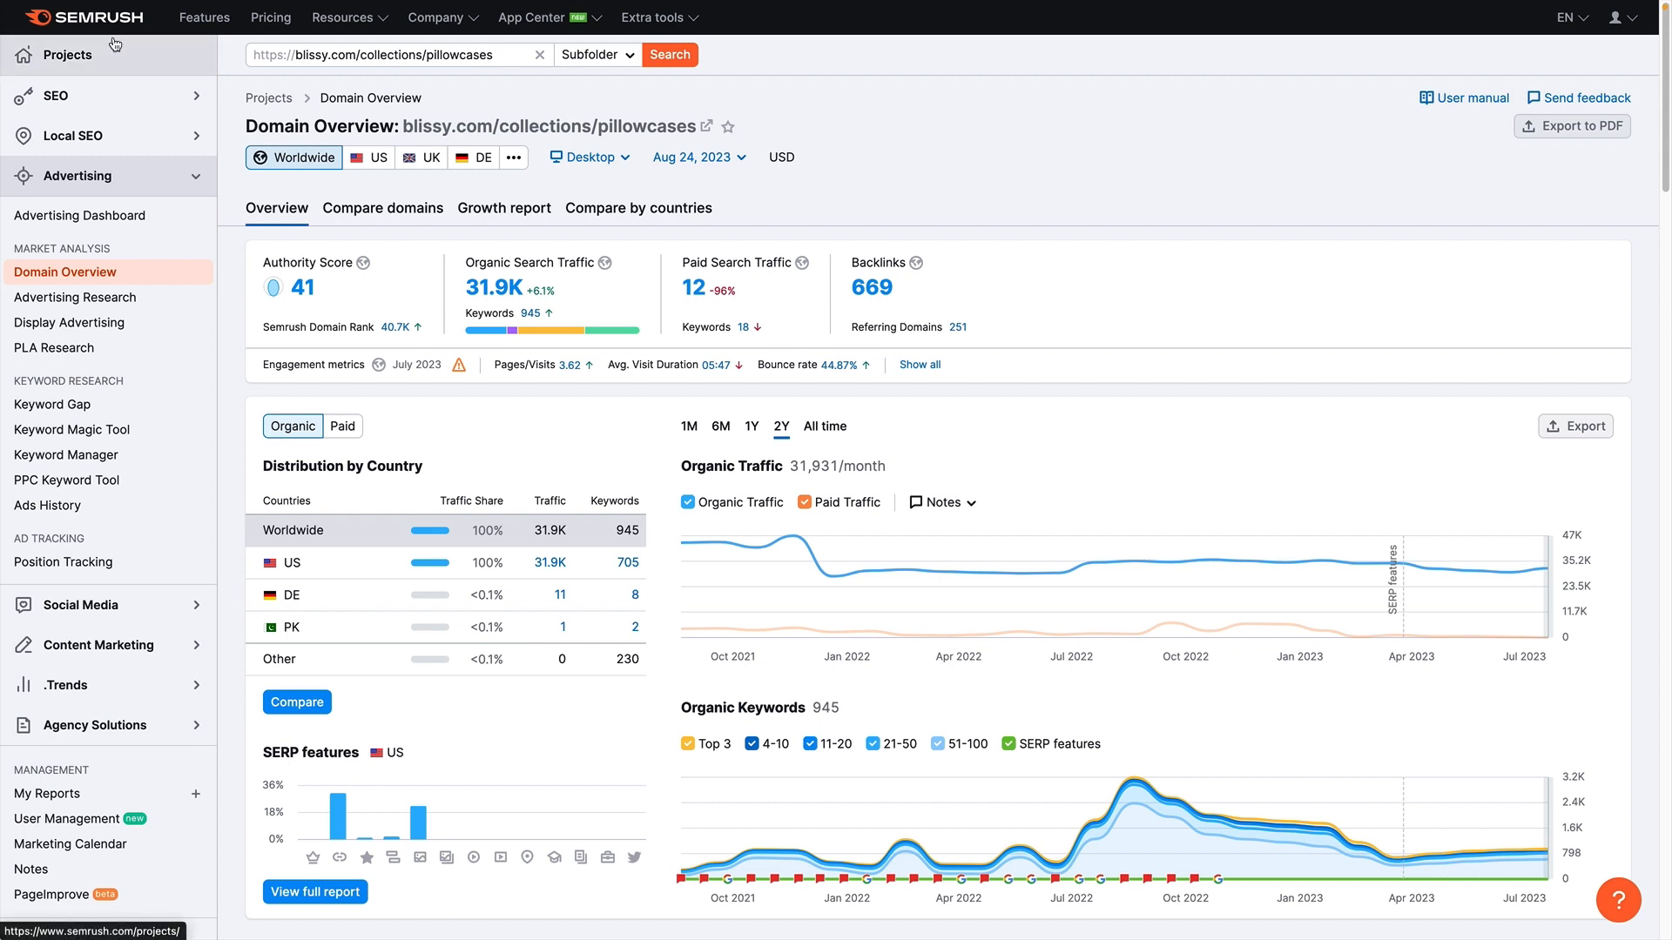
click(256, 55)
click(858, 94)
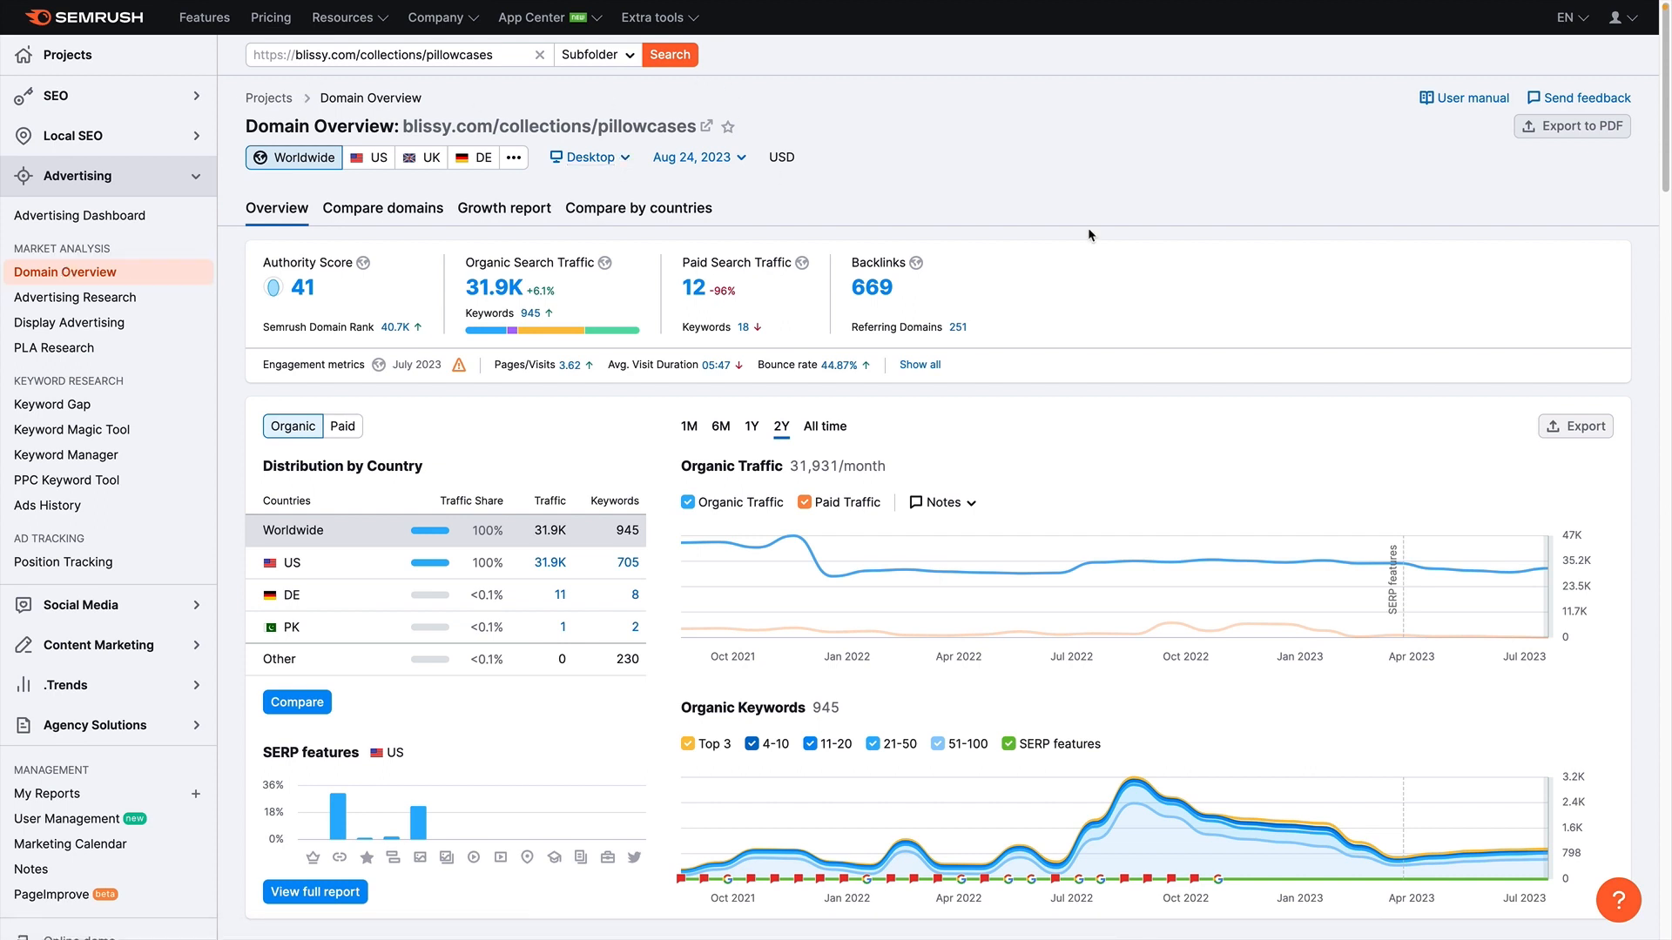
- Examine the domain overview's organic keywords, search intent, top paid keywords, main competitors and sample text ads
scroll(1055, 225, down, 1)
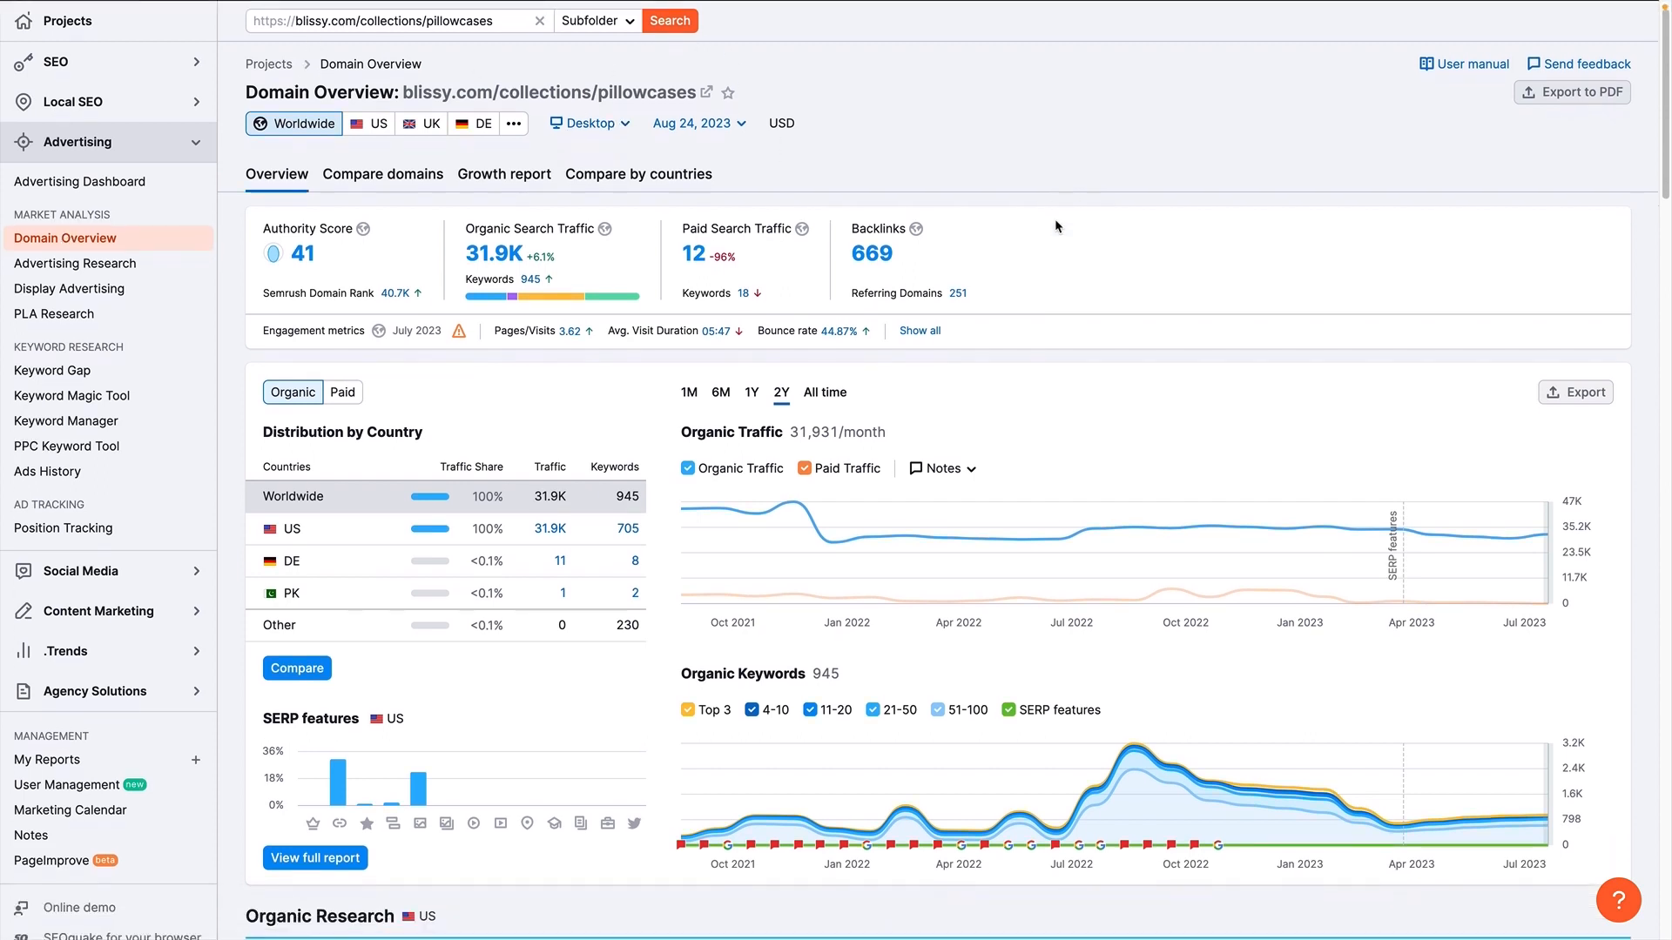
scroll(1055, 226, down, 1)
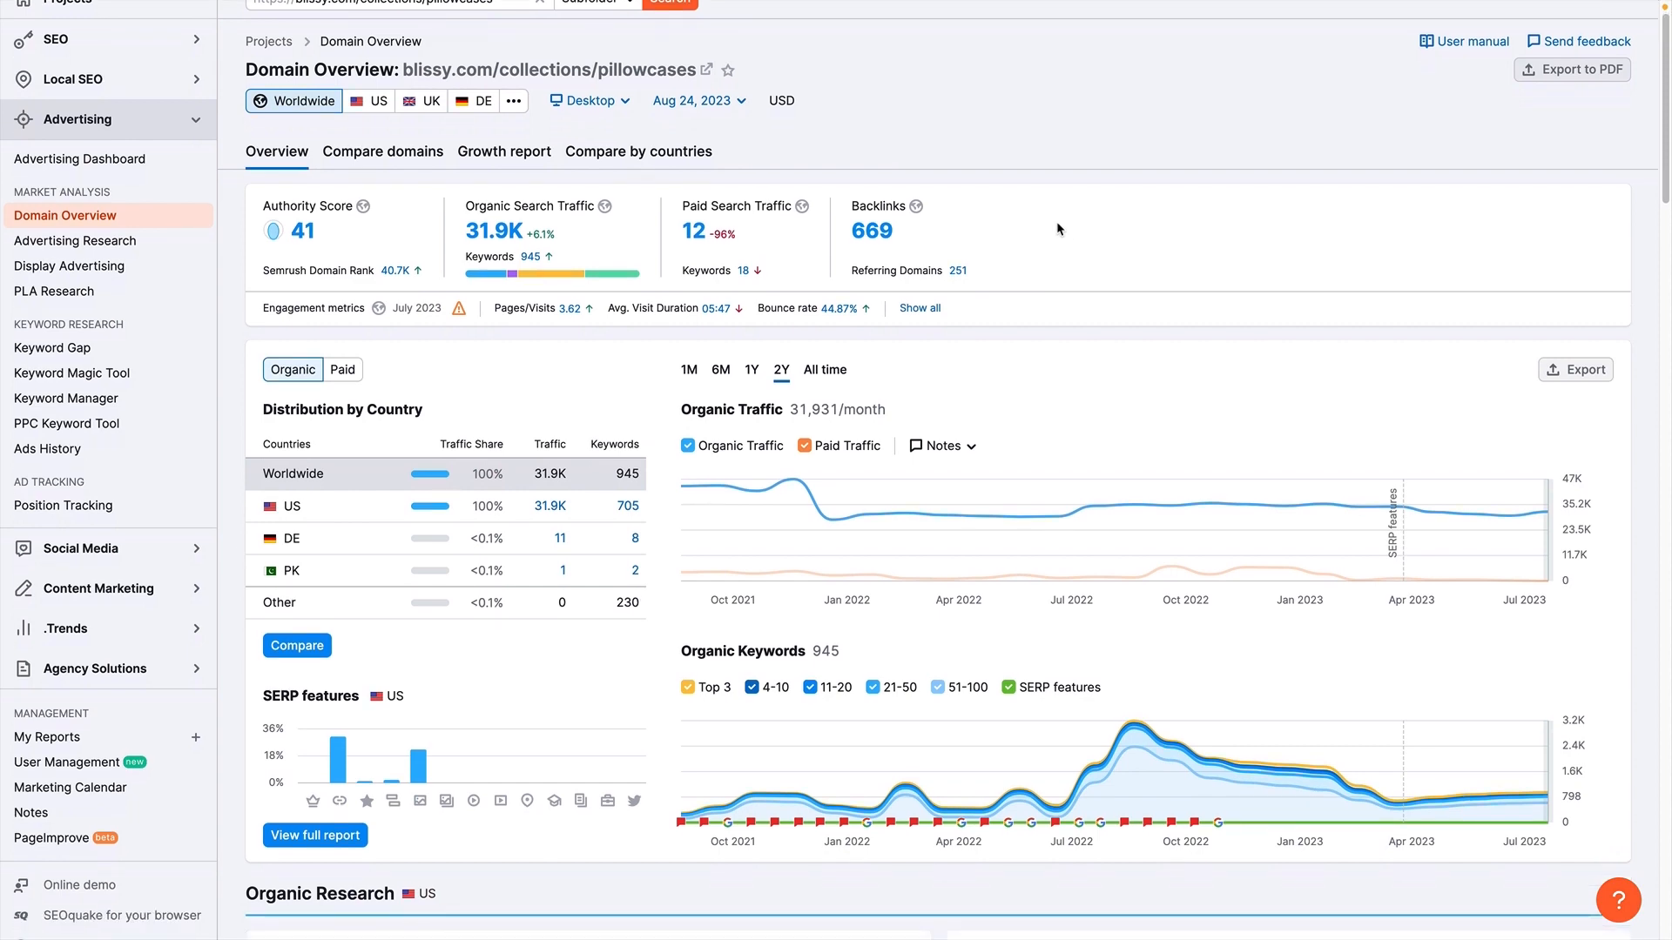
scroll(1057, 228, down, 4)
scroll(1057, 228, down, 7)
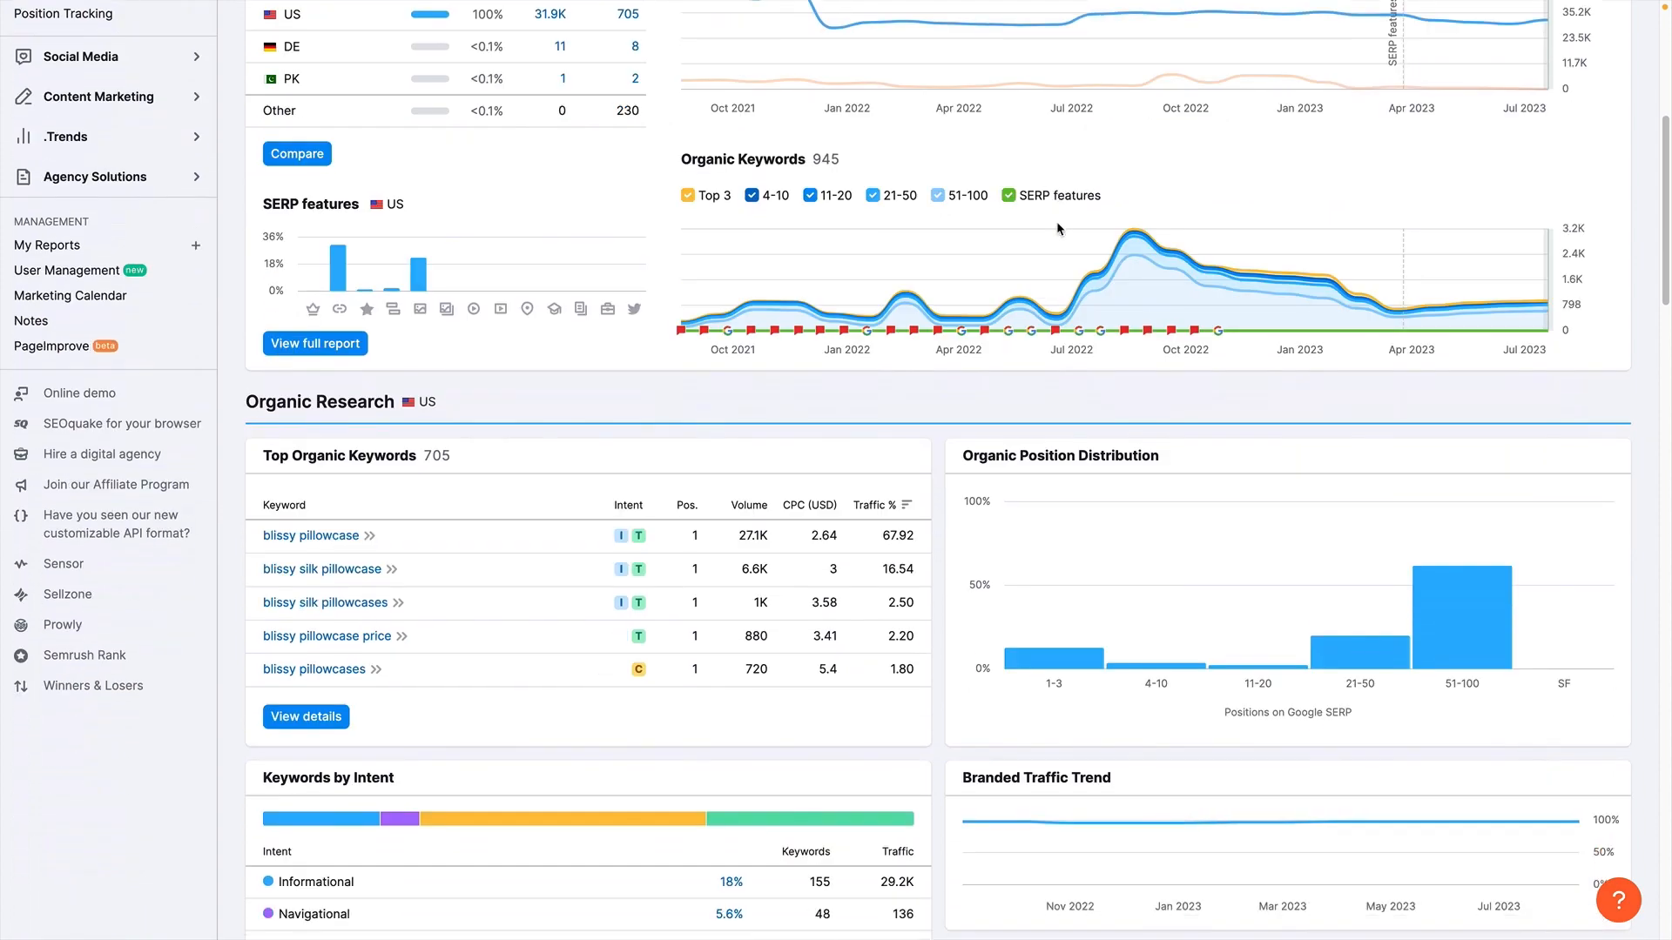
scroll(949, 358, down, 5)
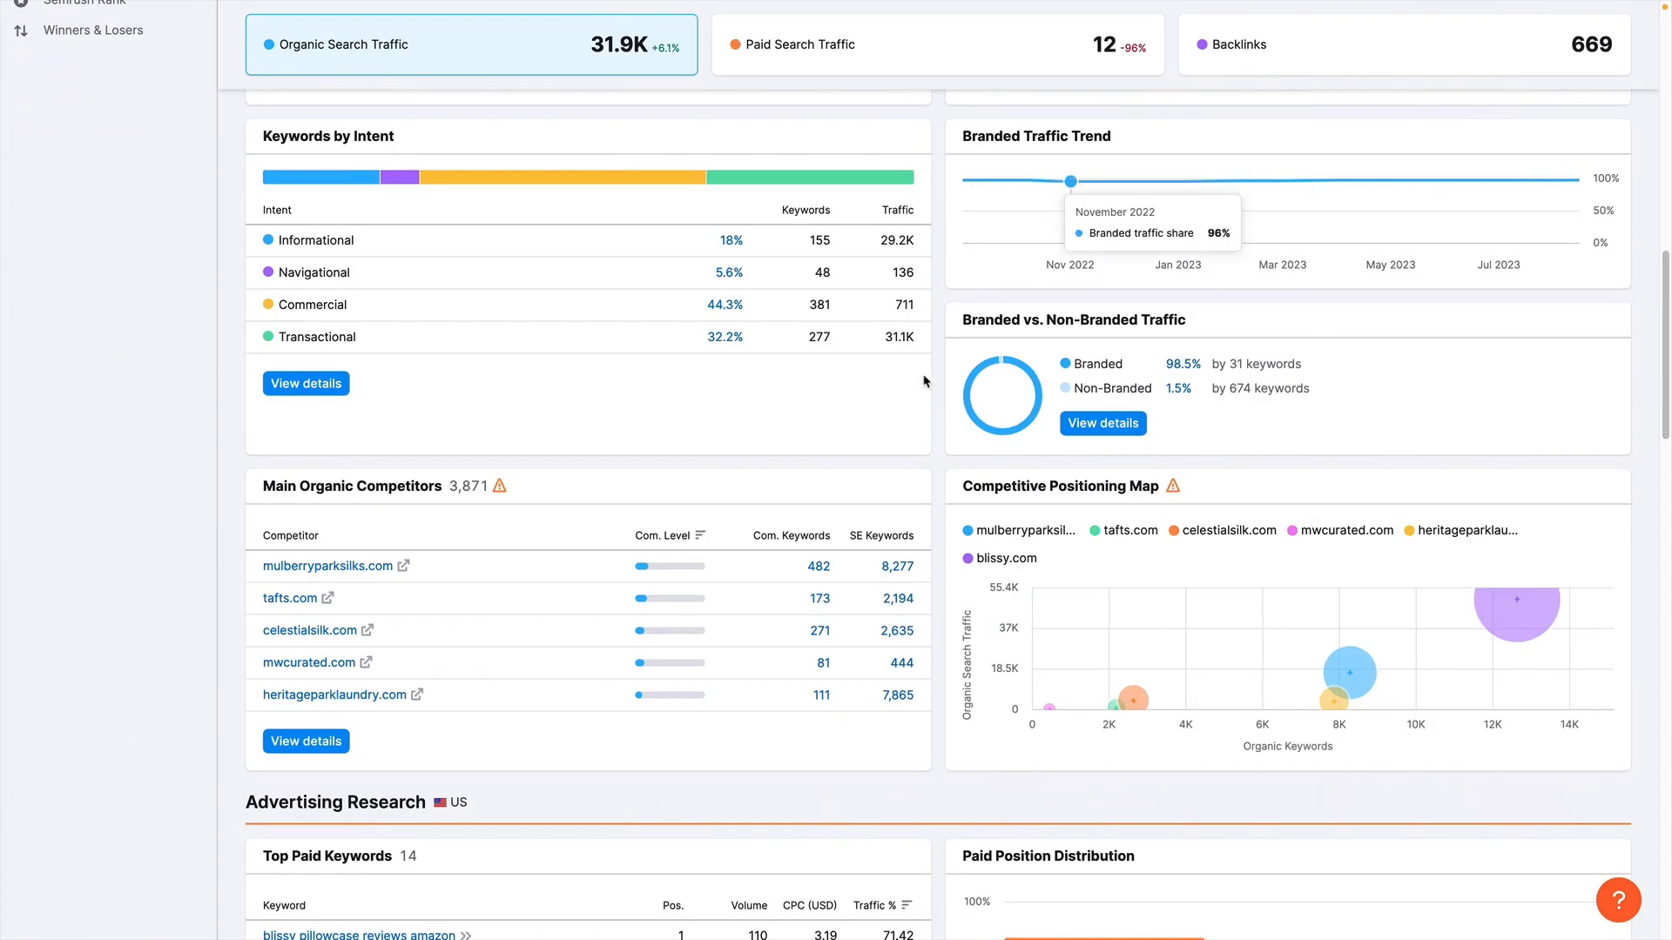
scroll(915, 399, down, 4)
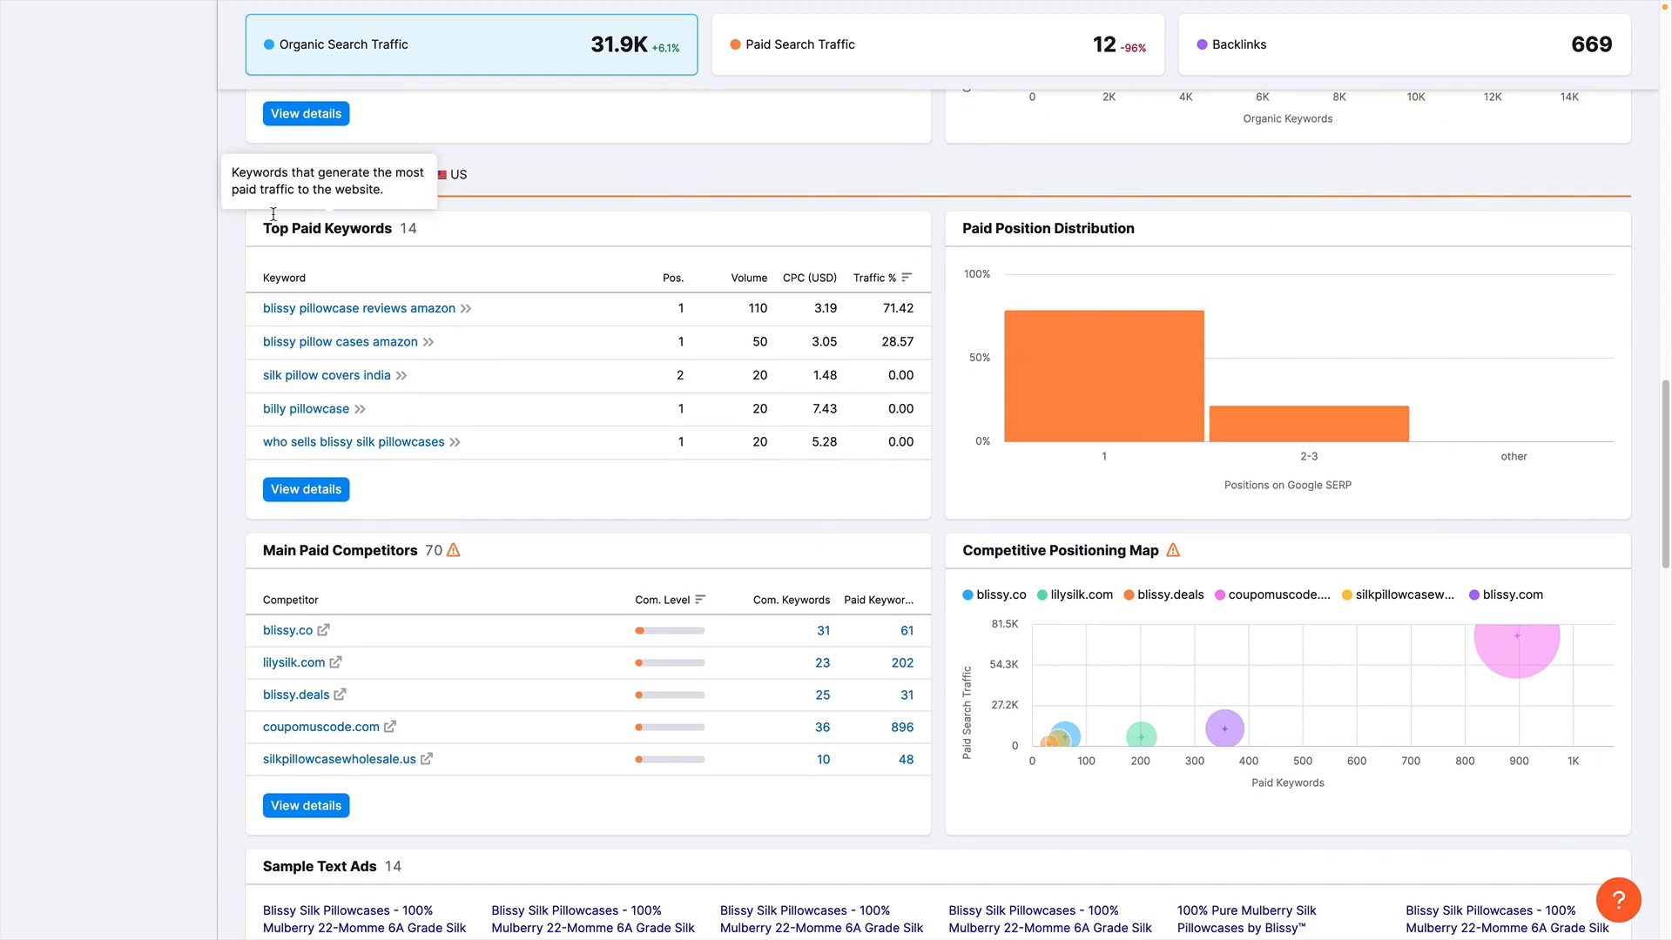
scroll(250, 617, down, 3)
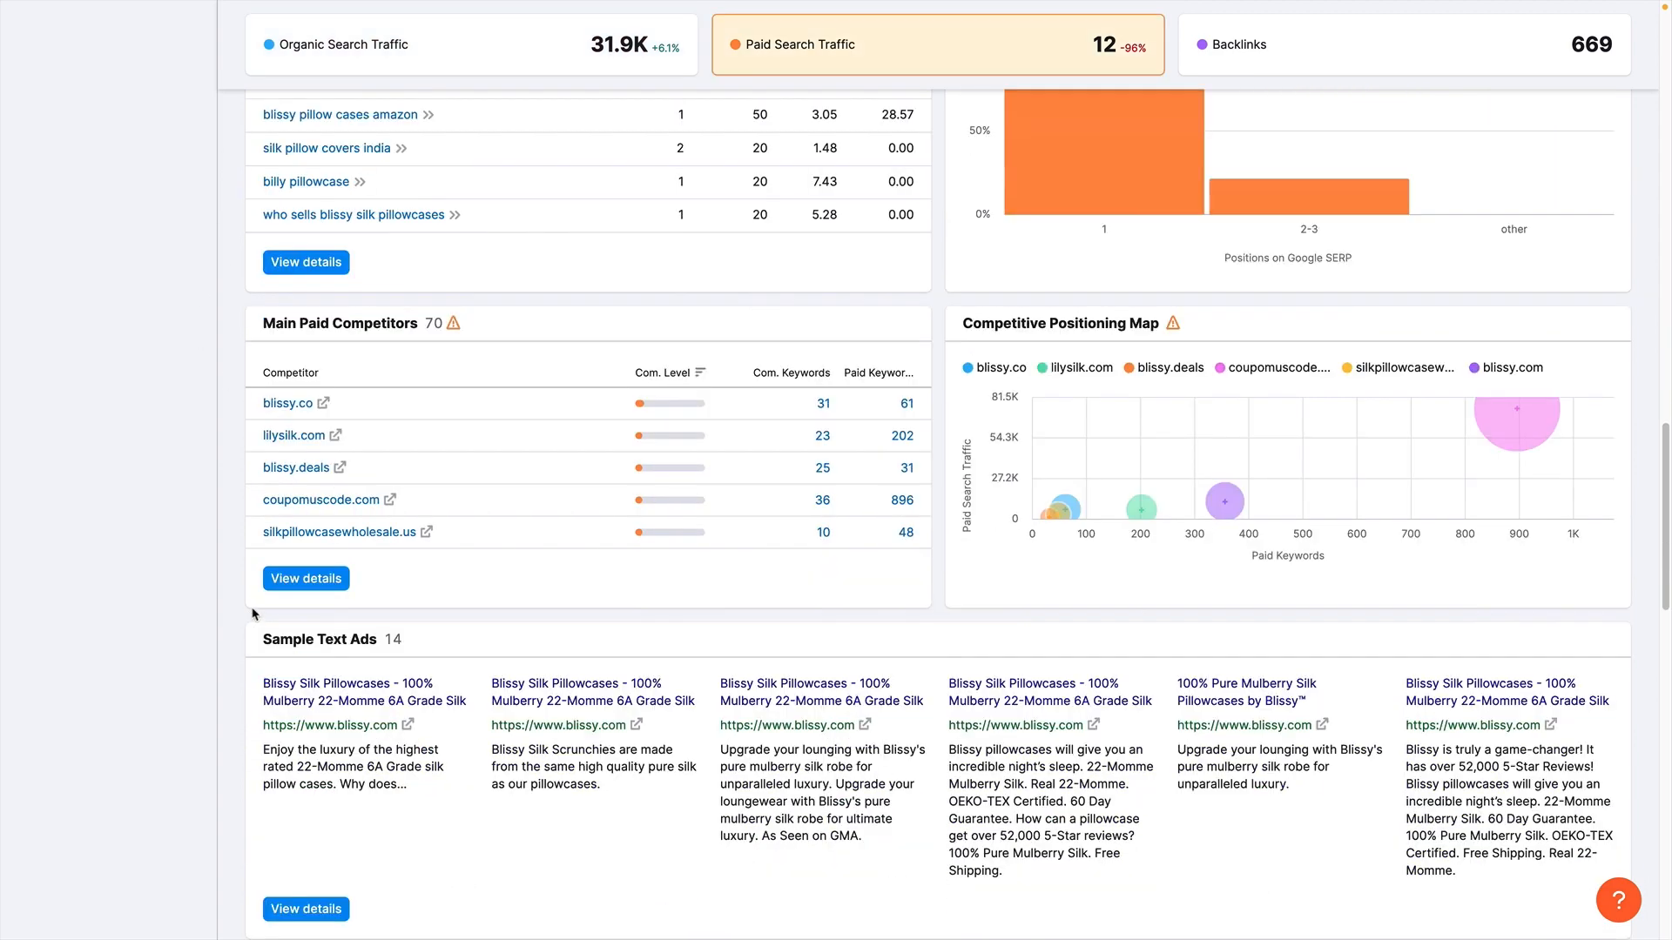
- Review the main paid competitors, open lilysilk.com's domain overview and look at its top paid keywords
drag(261, 325, 440, 328)
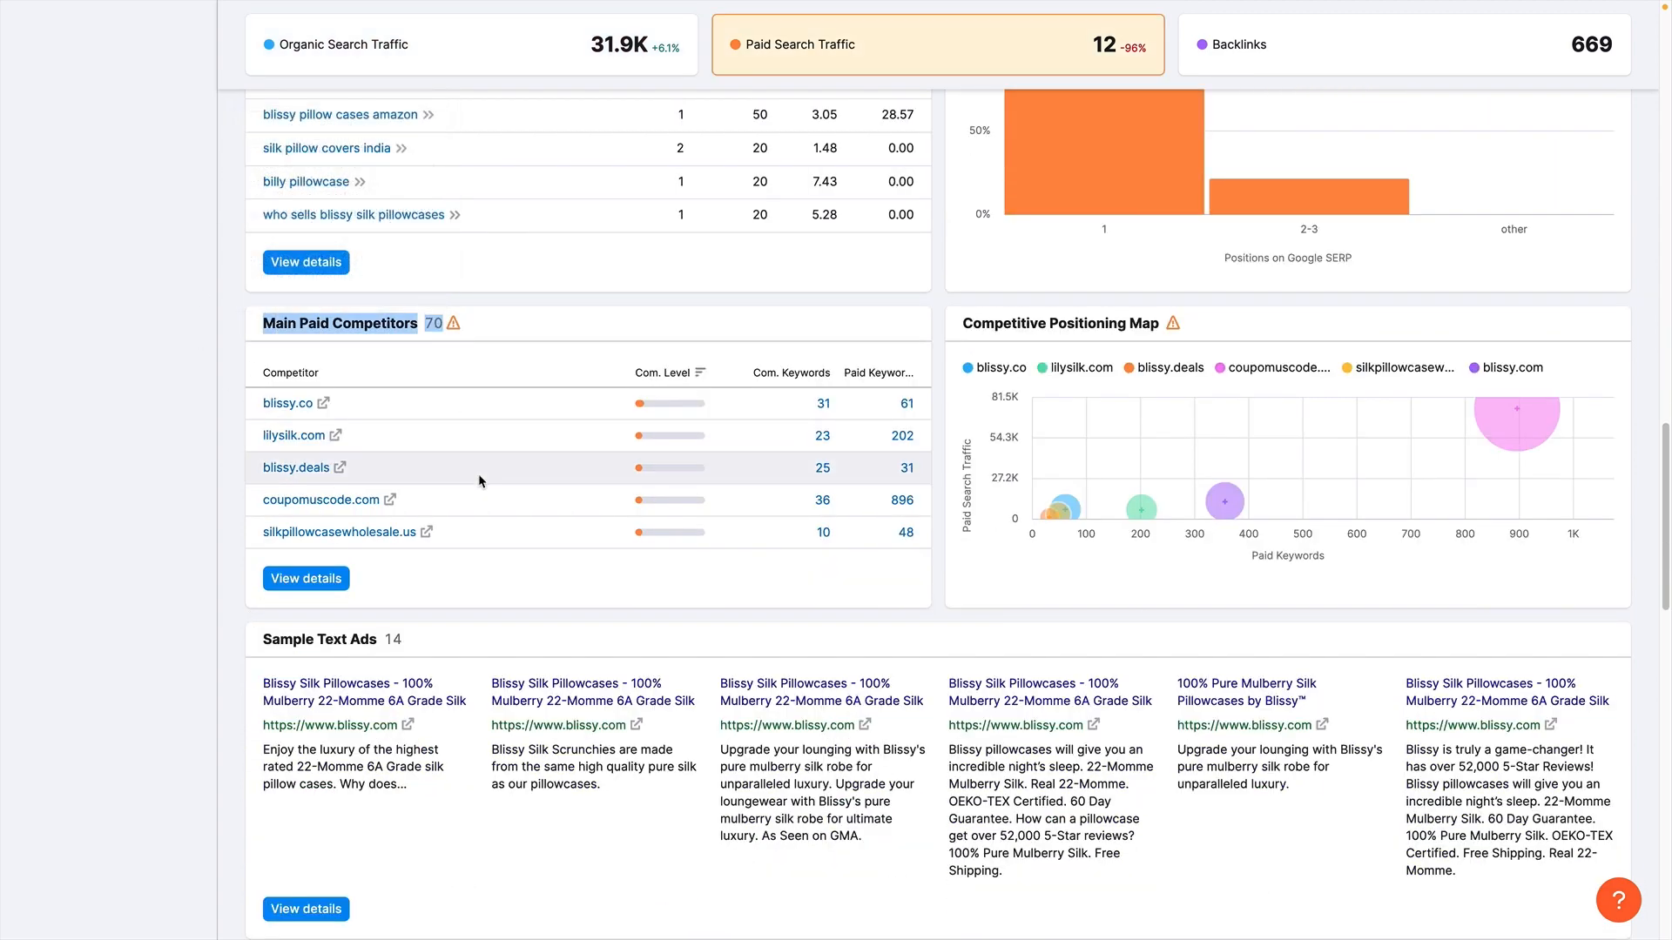
click(171, 450)
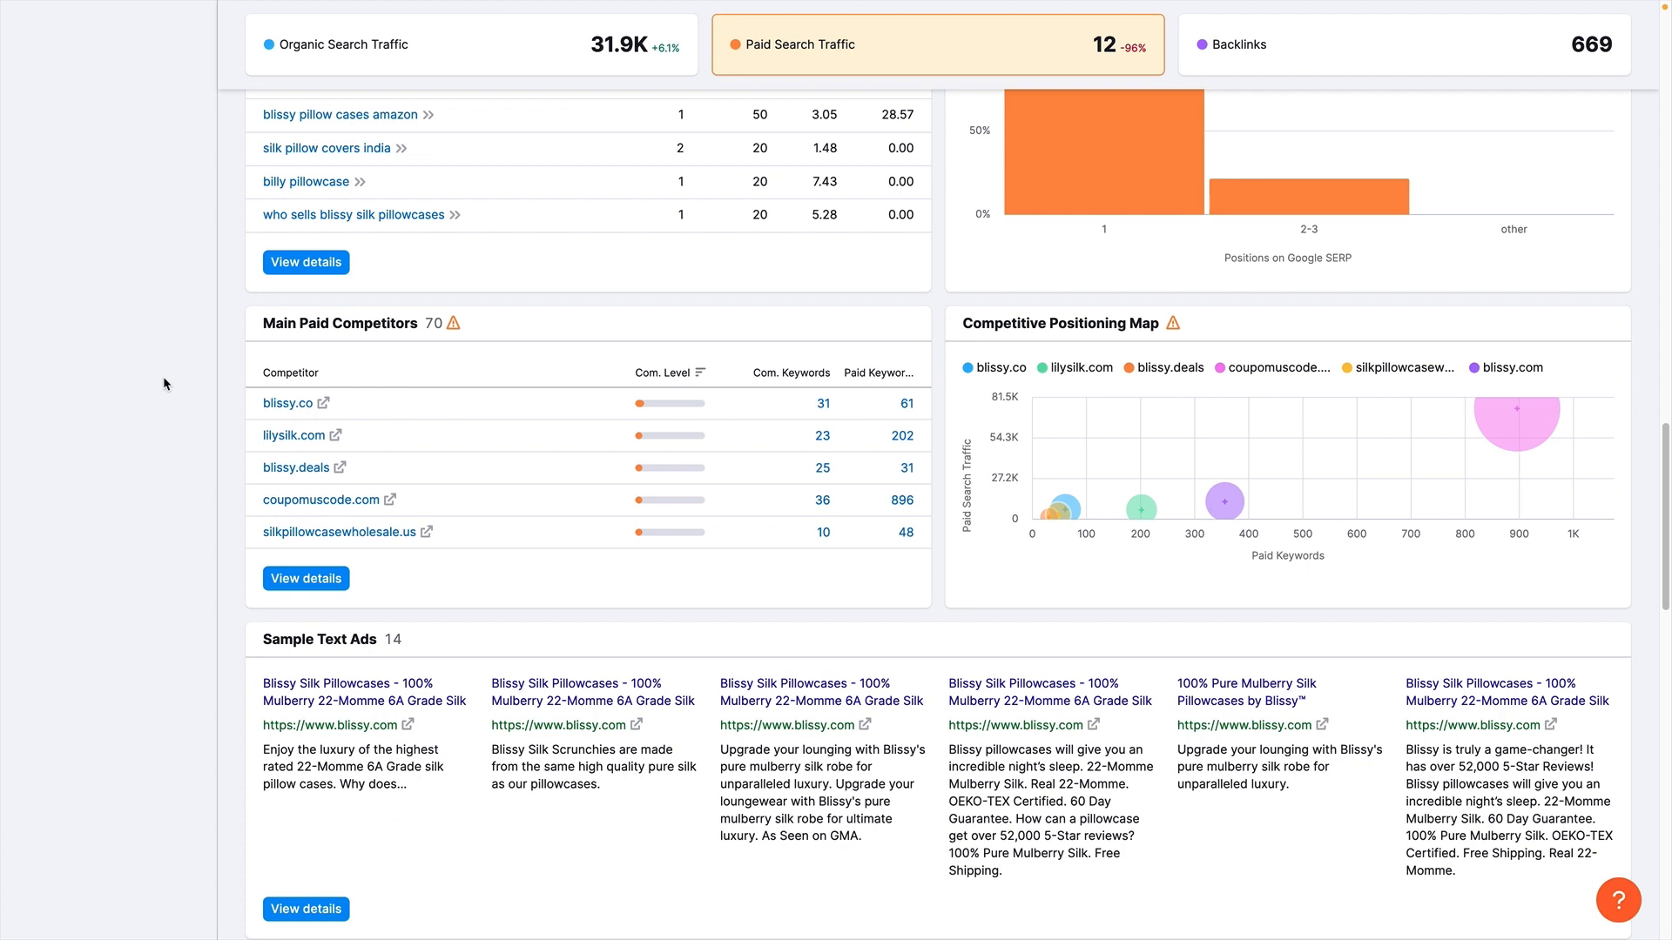
click(276, 435)
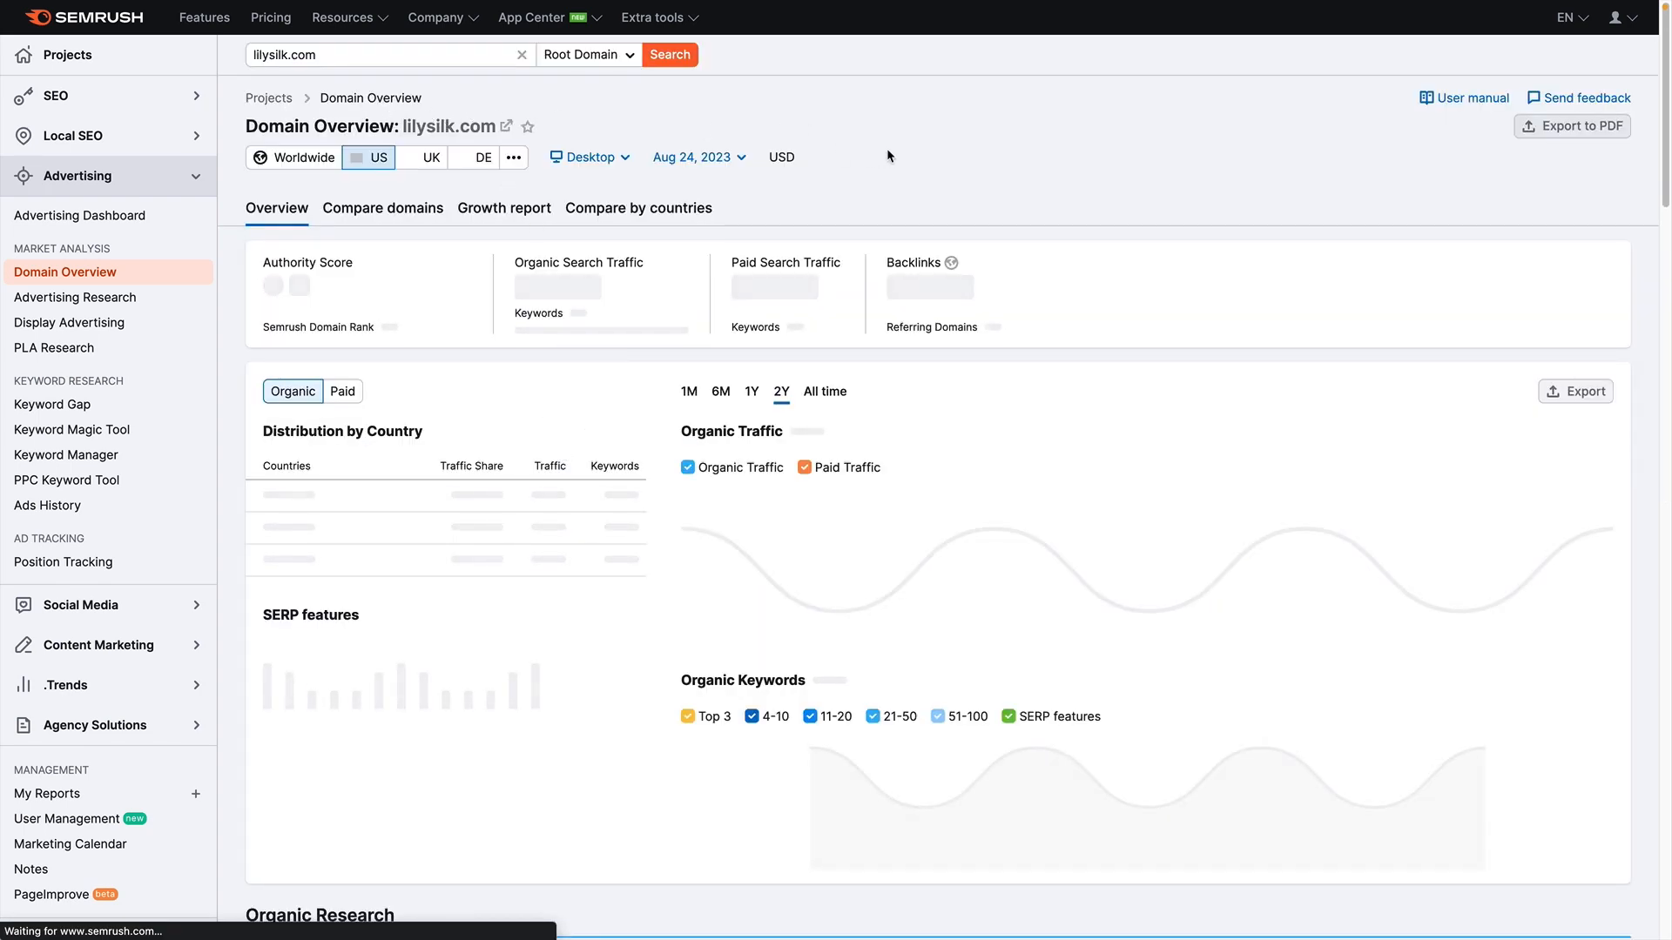
scroll(888, 154, down, 3)
scroll(889, 152, down, 7)
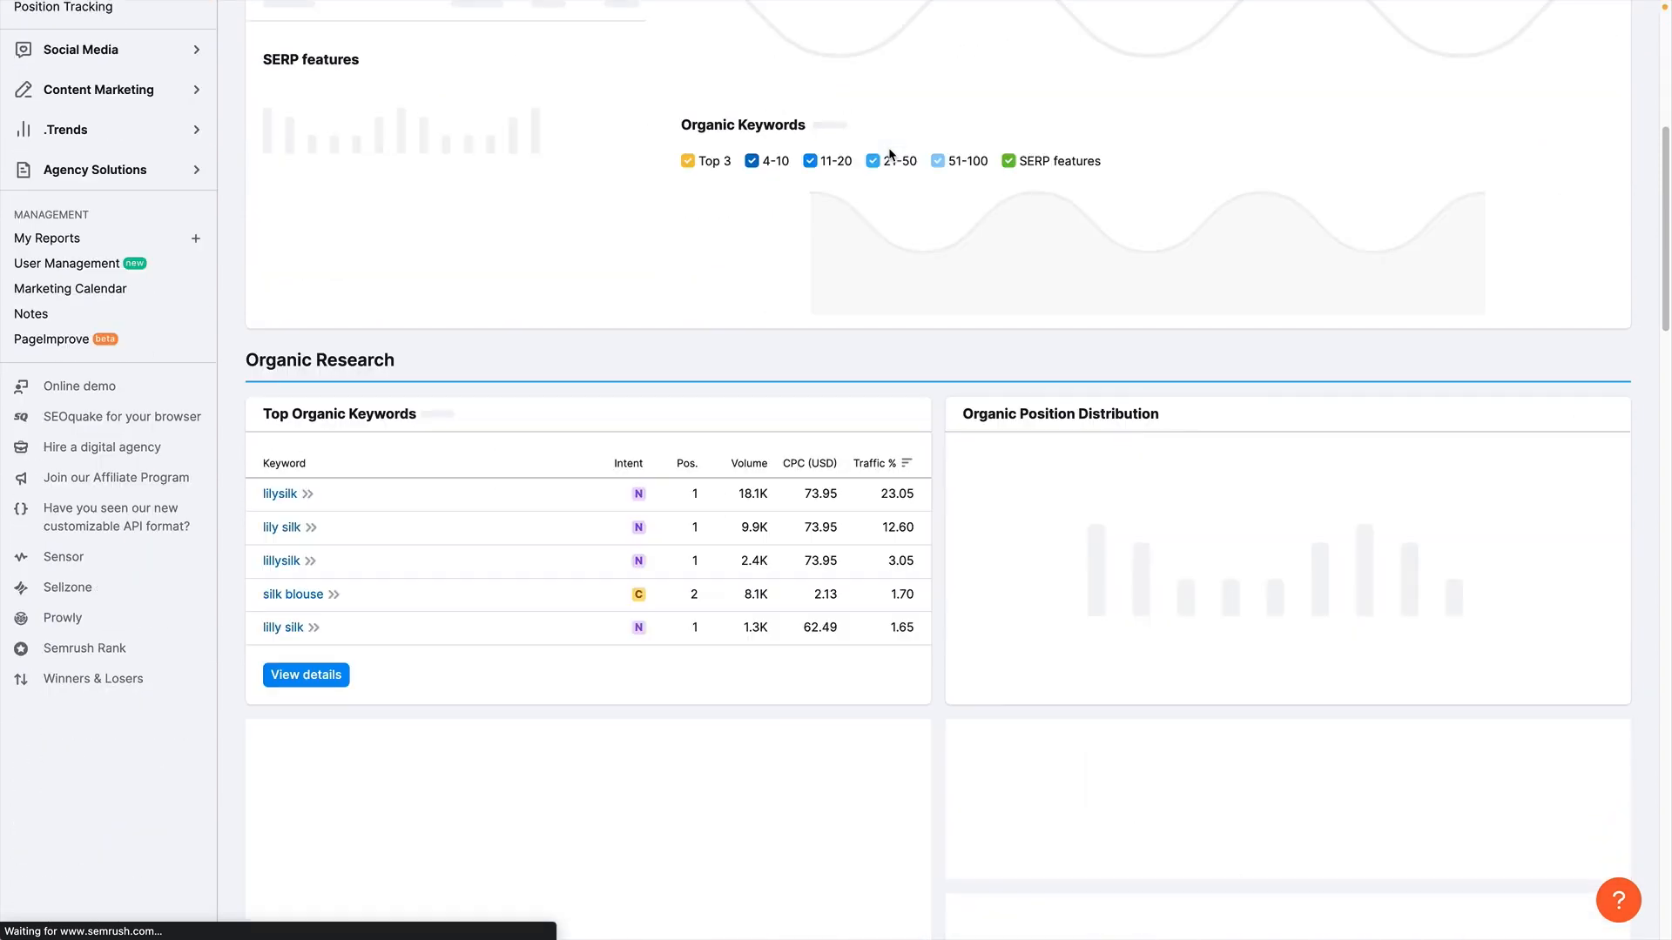
scroll(889, 154, down, 8)
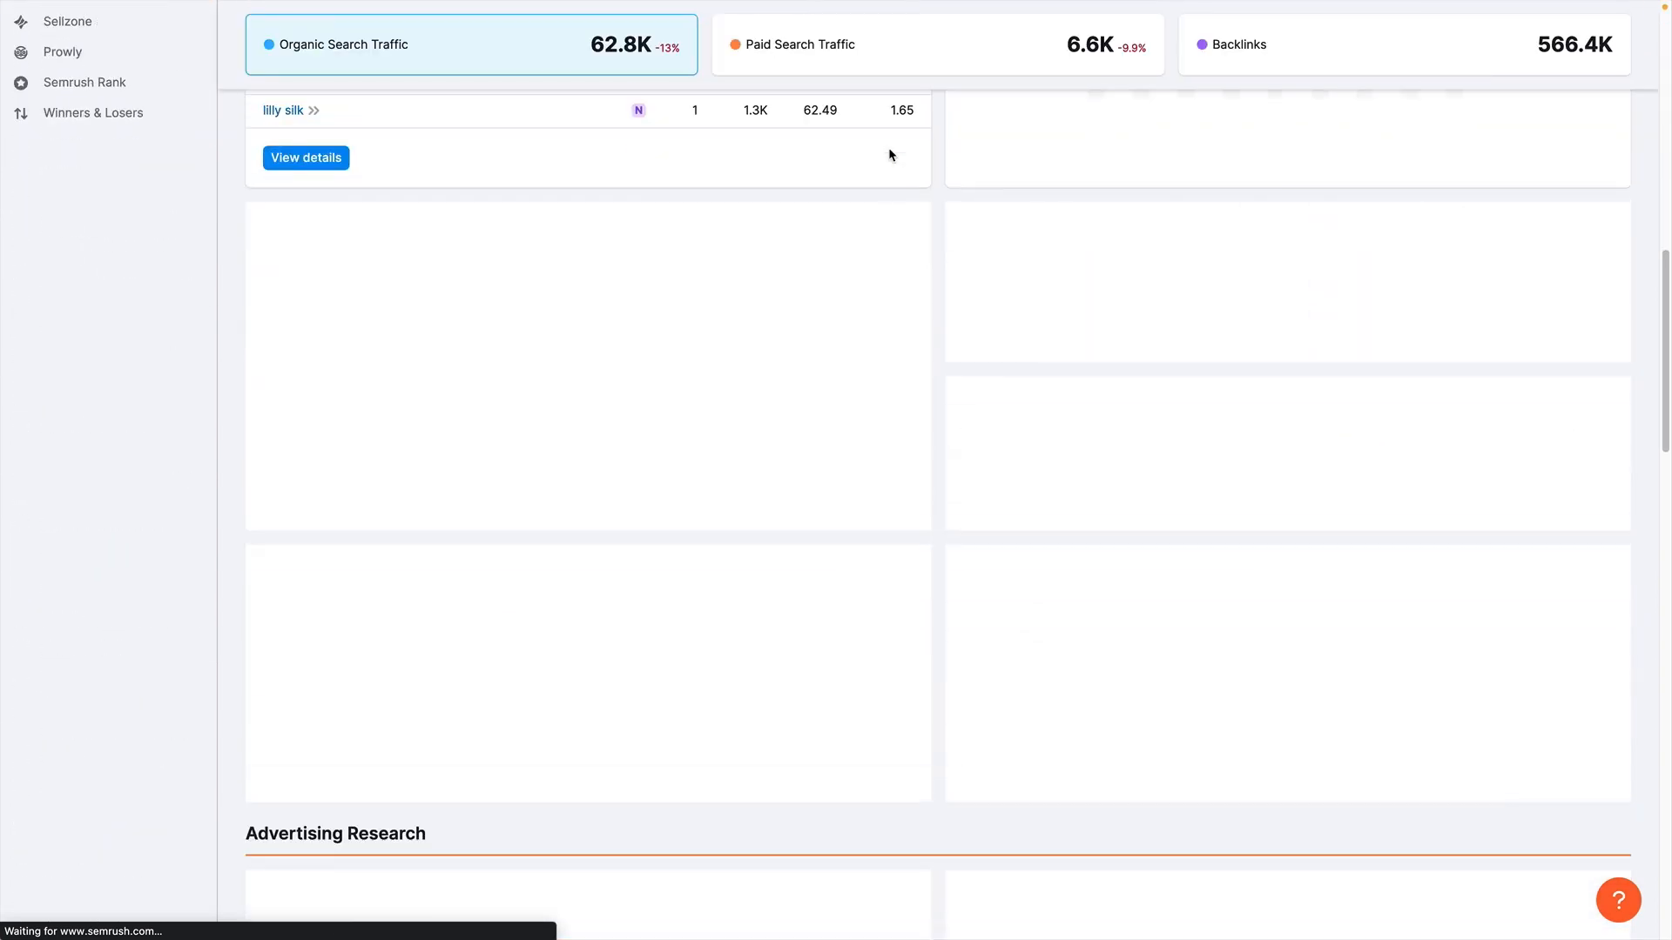
scroll(888, 148, down, 1)
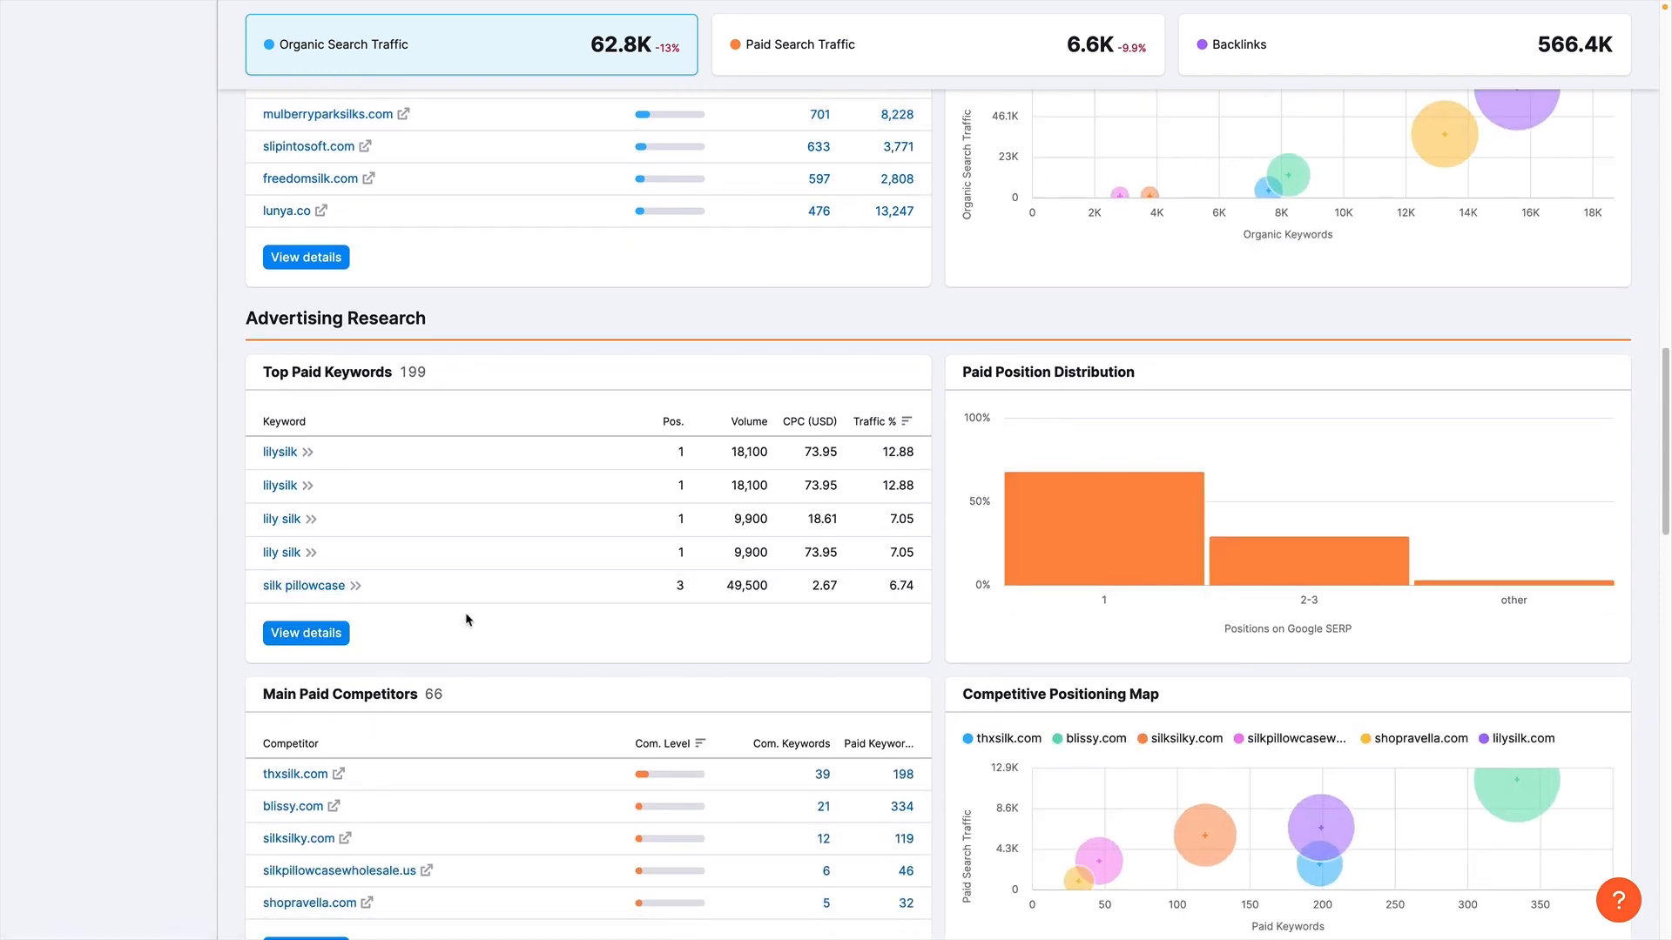
- Open the full paid keyword details for lilysilk.com and examine its paid search positions
click(320, 646)
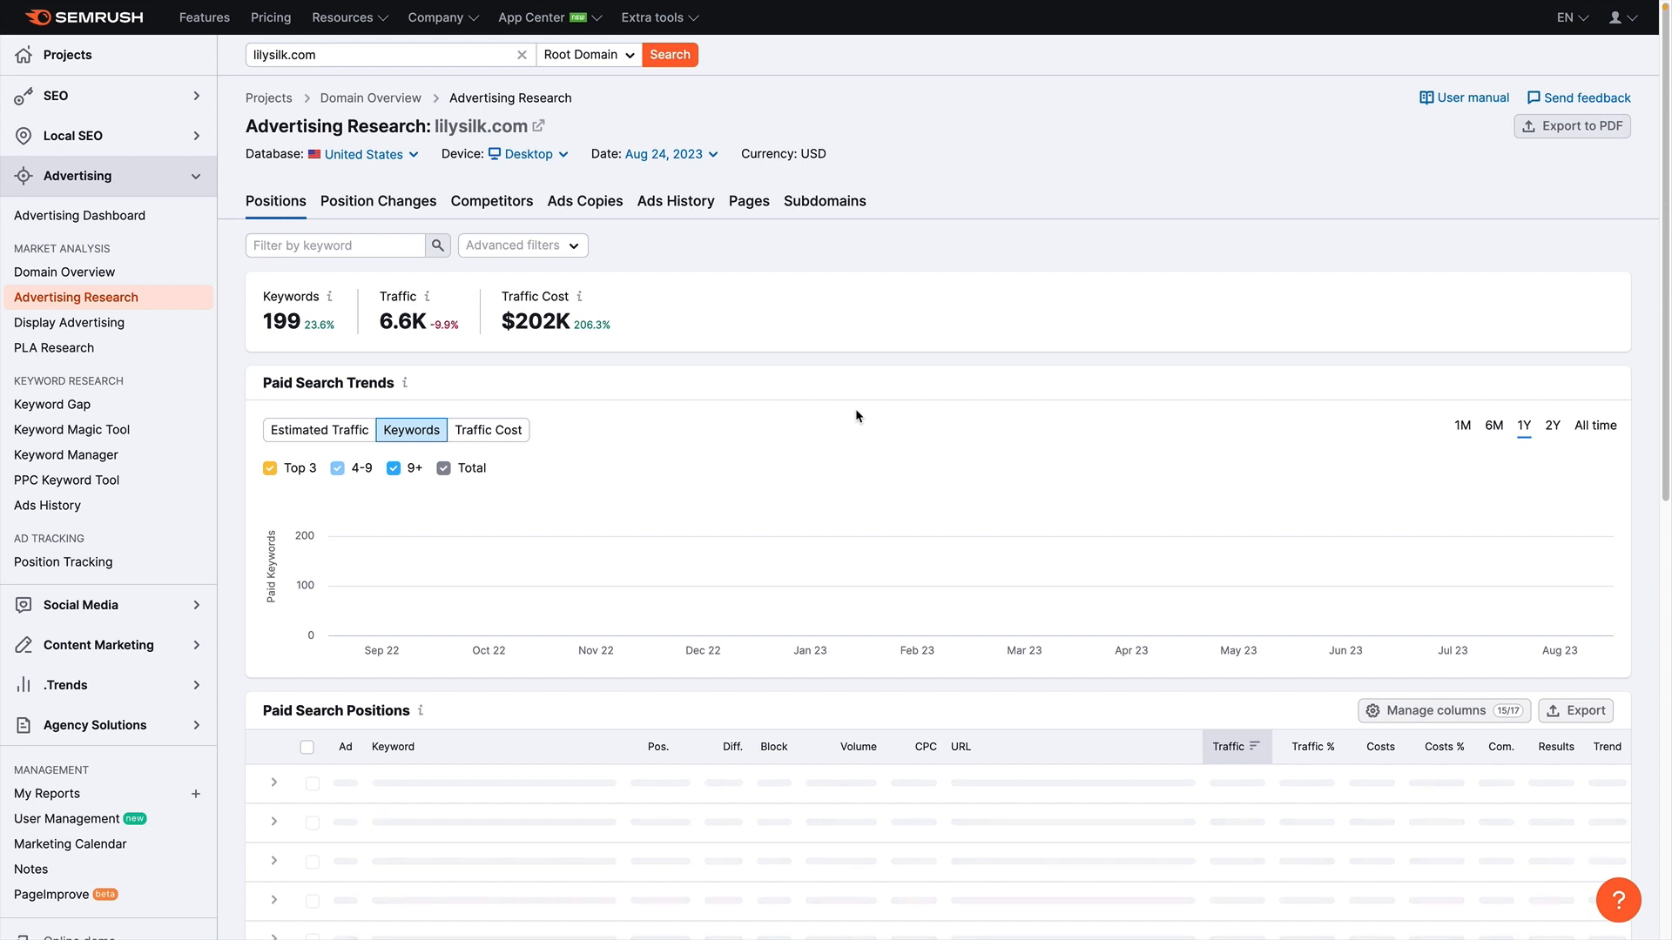
scroll(856, 410, down, 1)
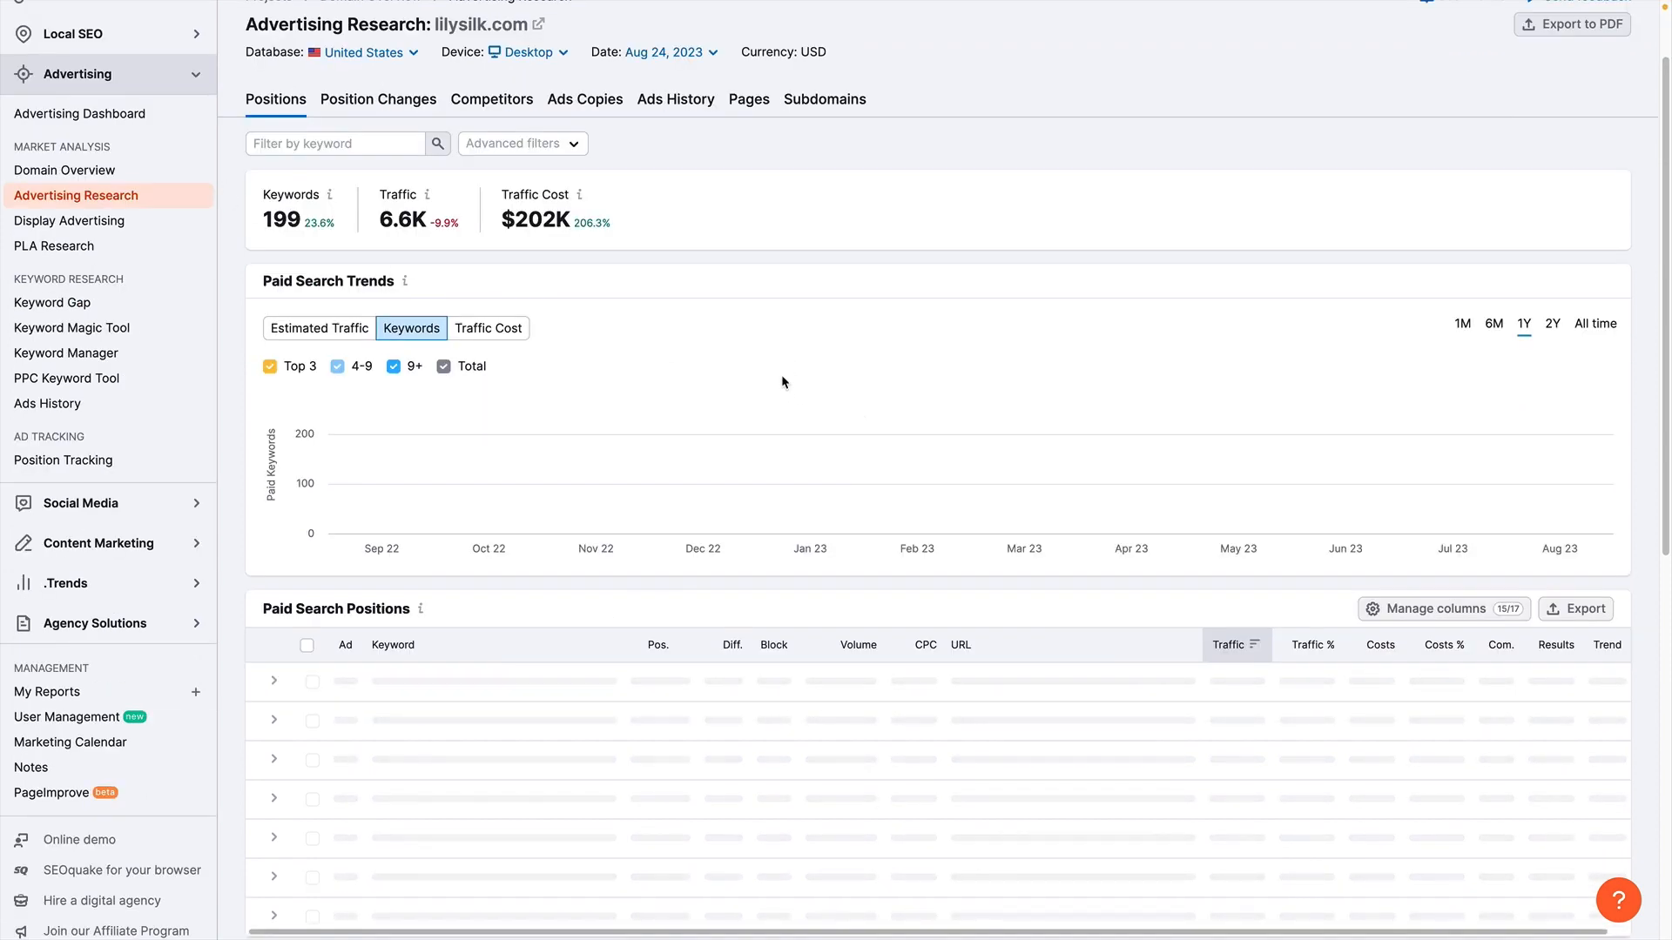
scroll(719, 488, down, 3)
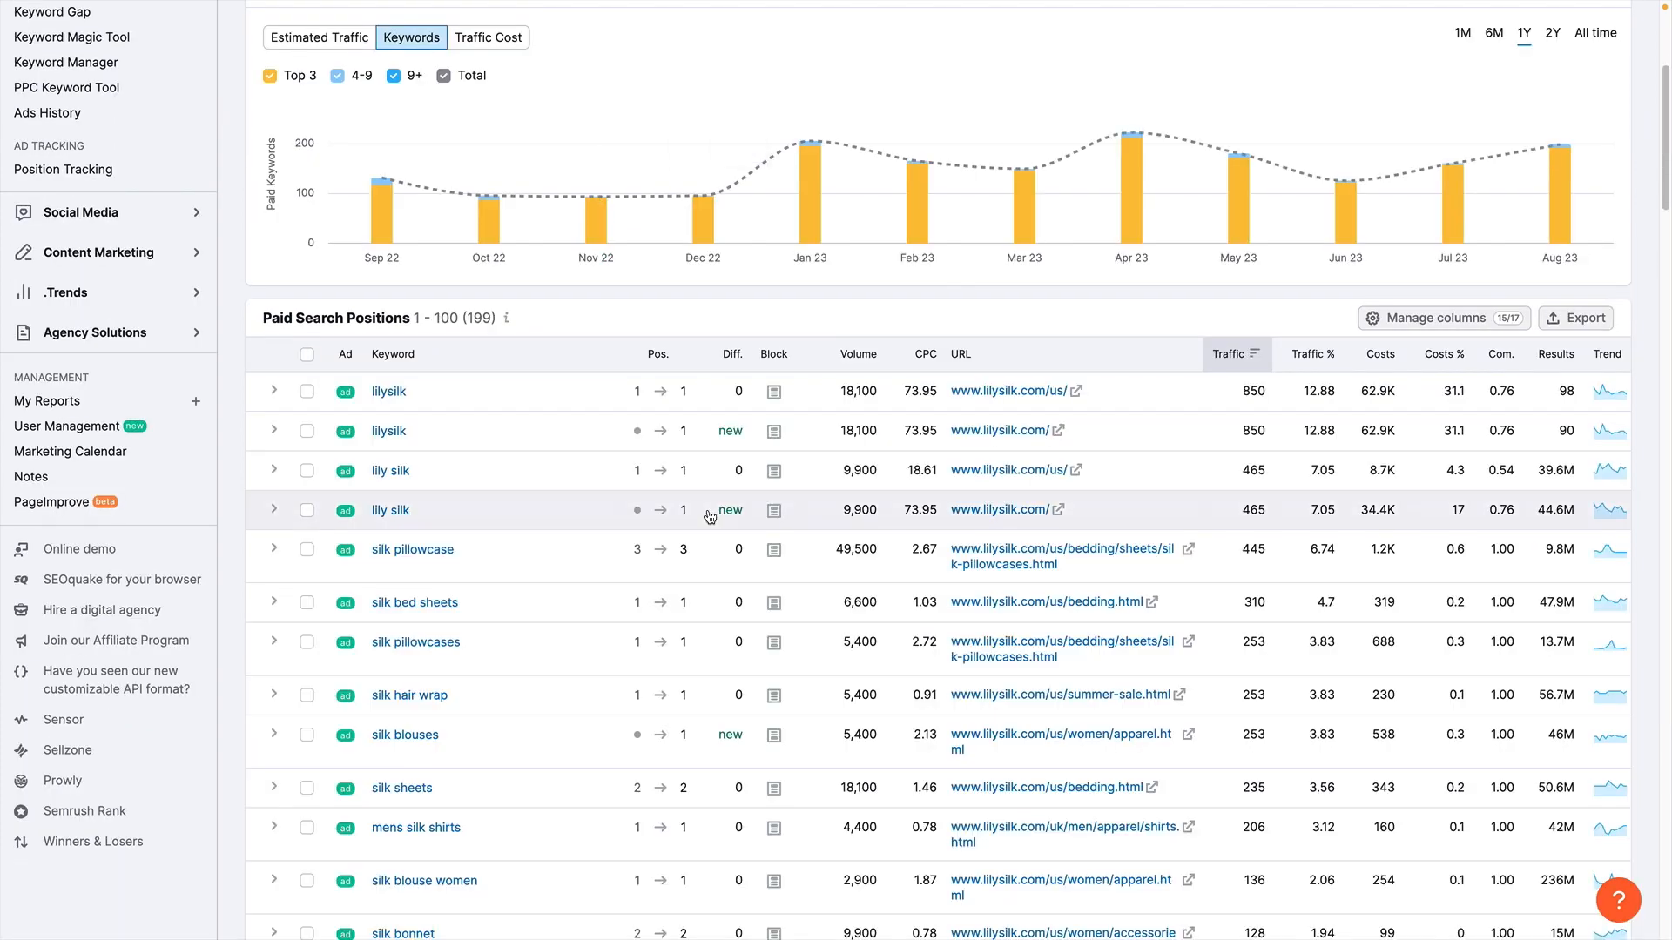
scroll(413, 403, down, 3)
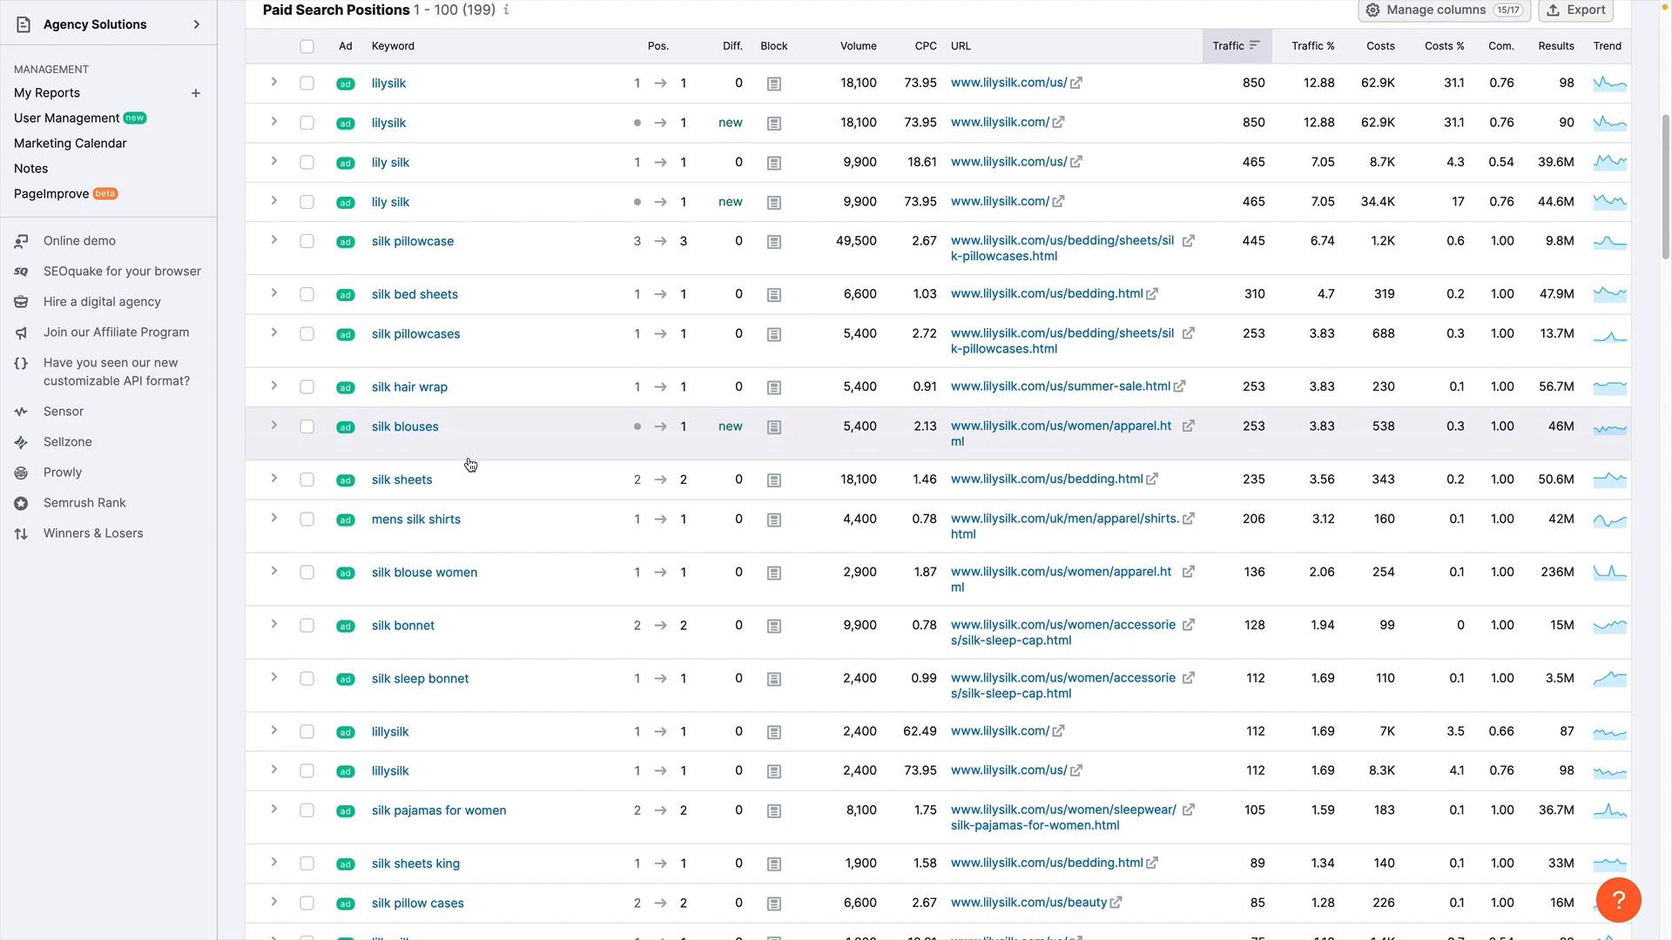
scroll(487, 467, up, 8)
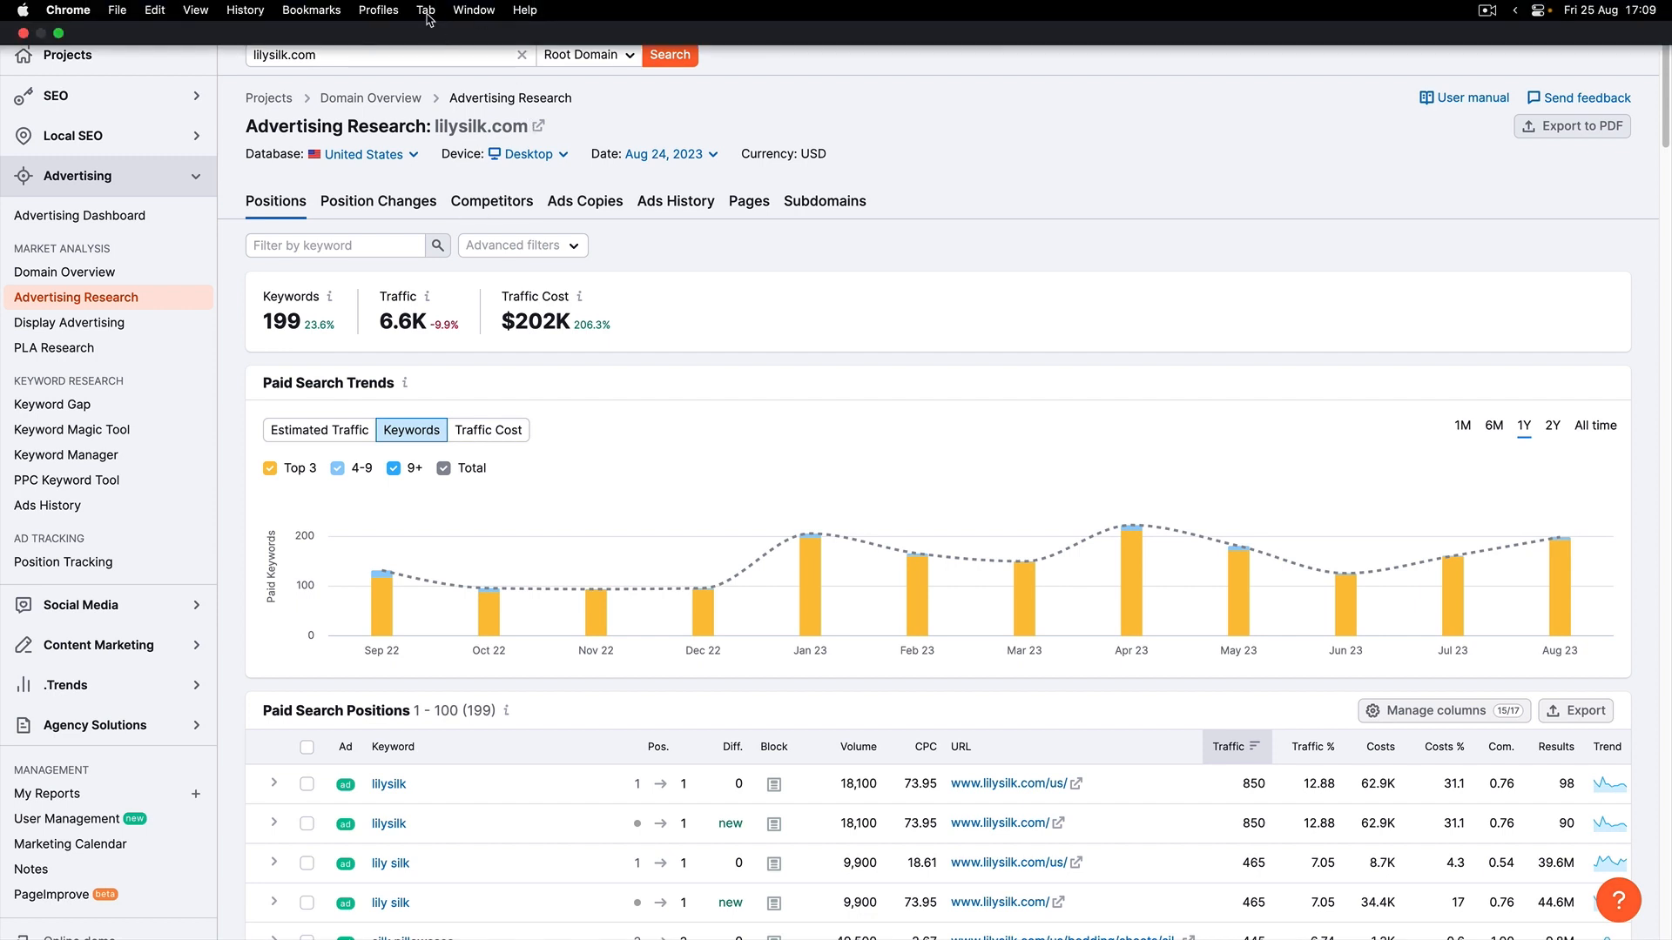
- Switch to Google Ads, leave the current keyword plan and start organizing keywords into ad groups
click(425, 10)
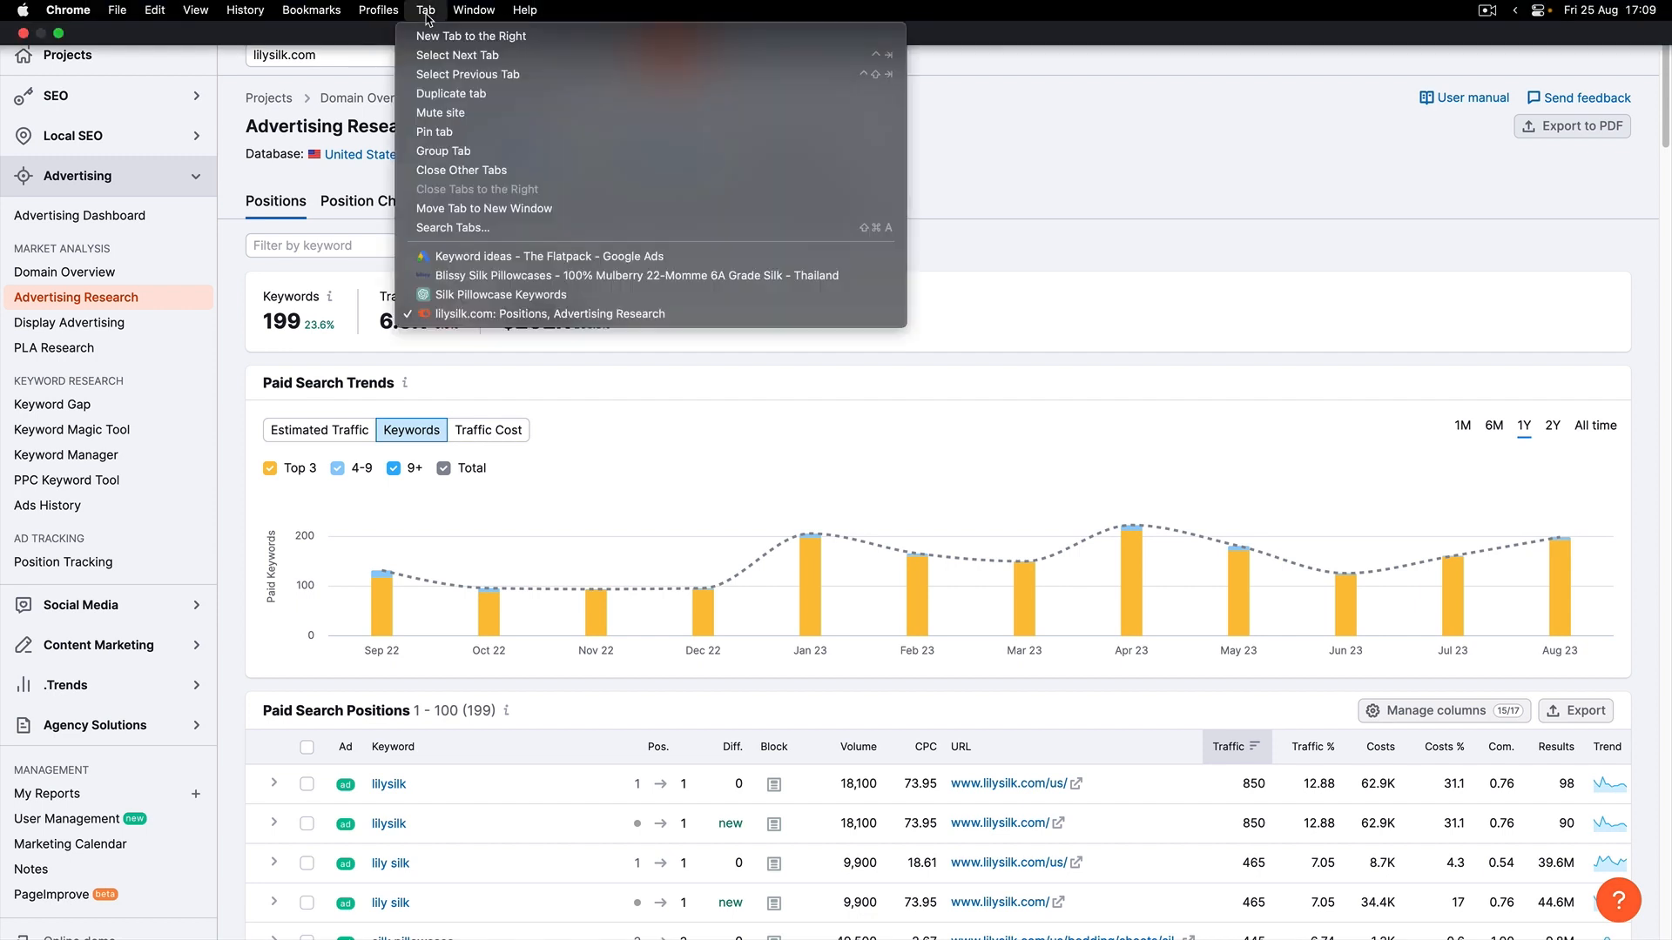
click(533, 257)
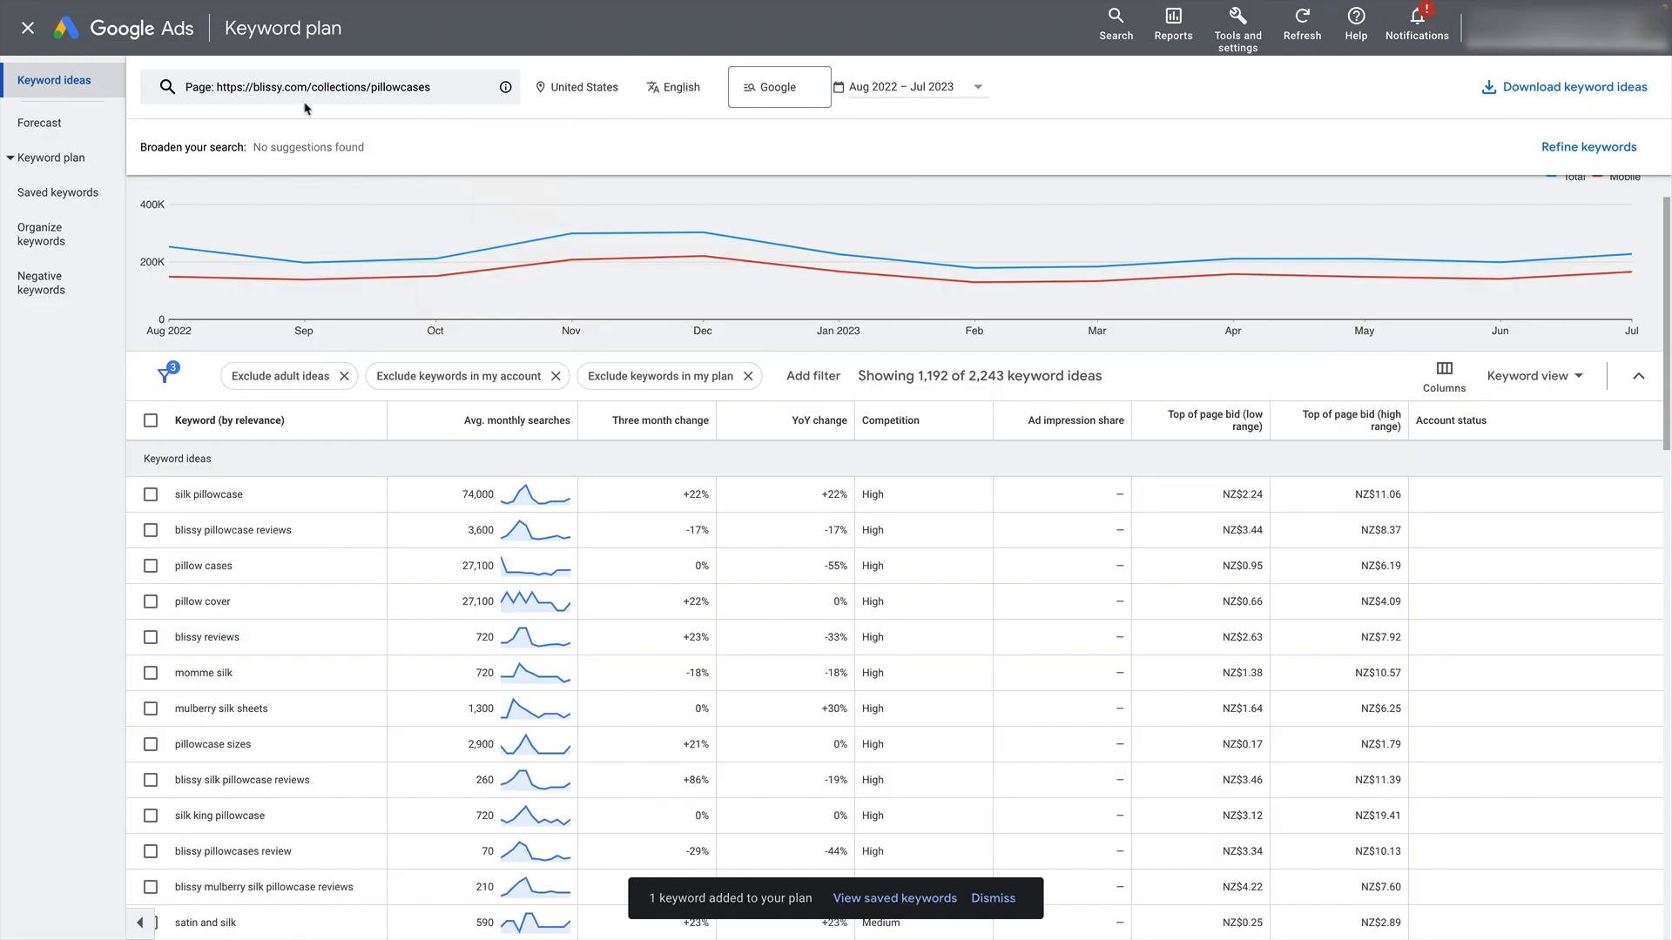
click(28, 28)
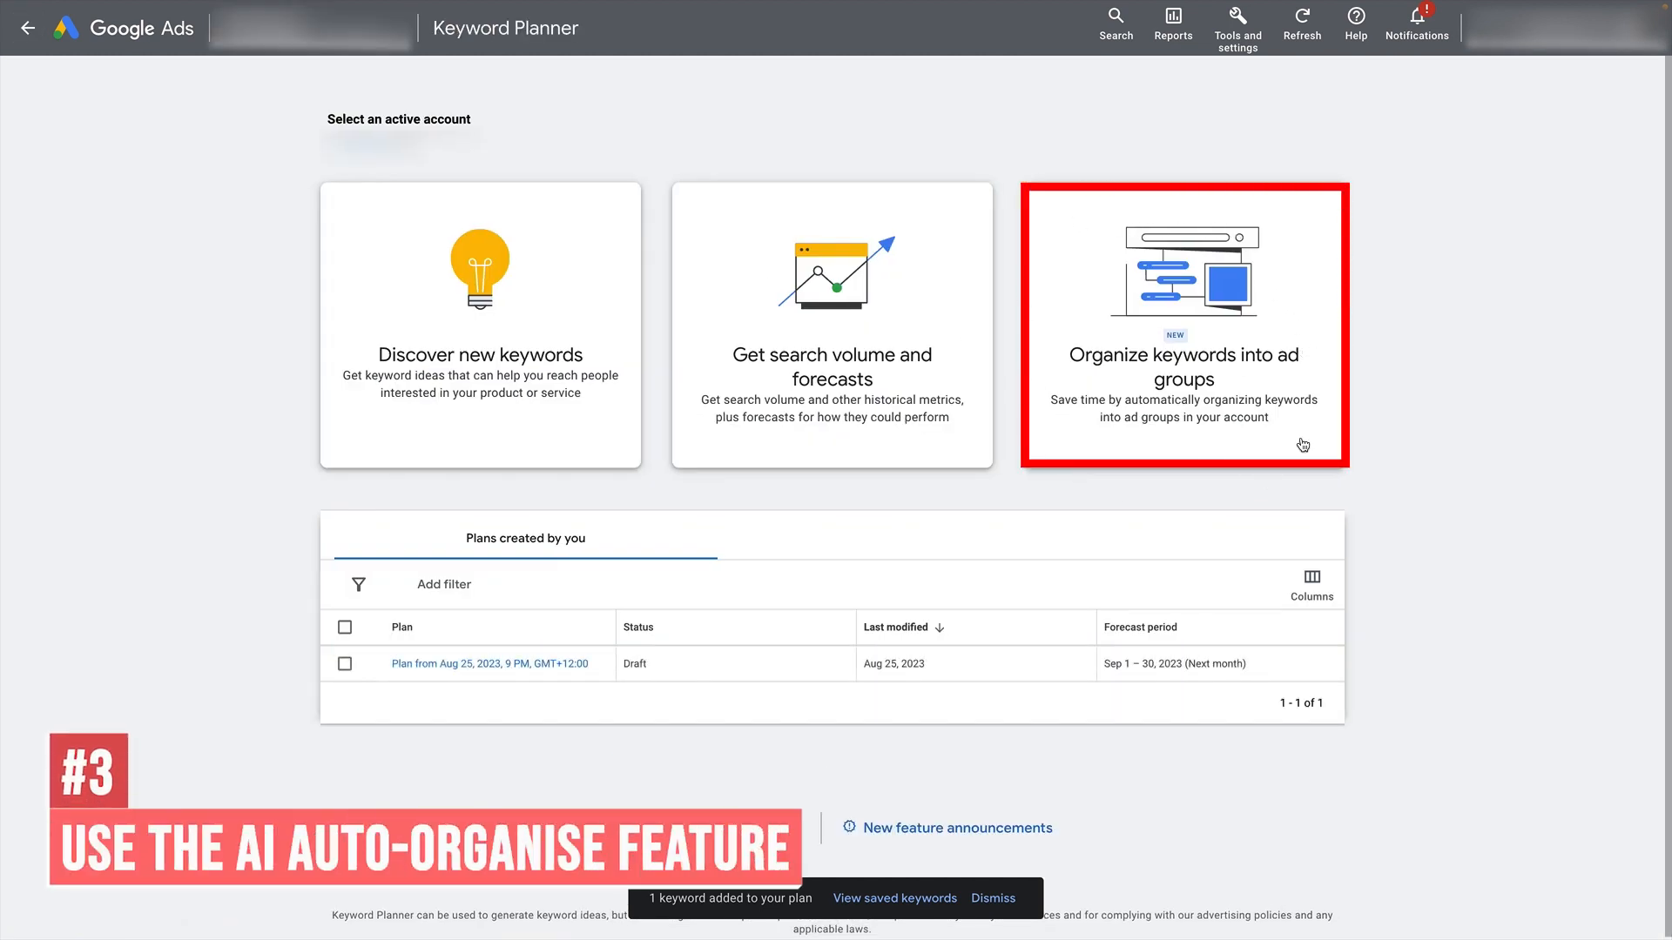
click(1192, 338)
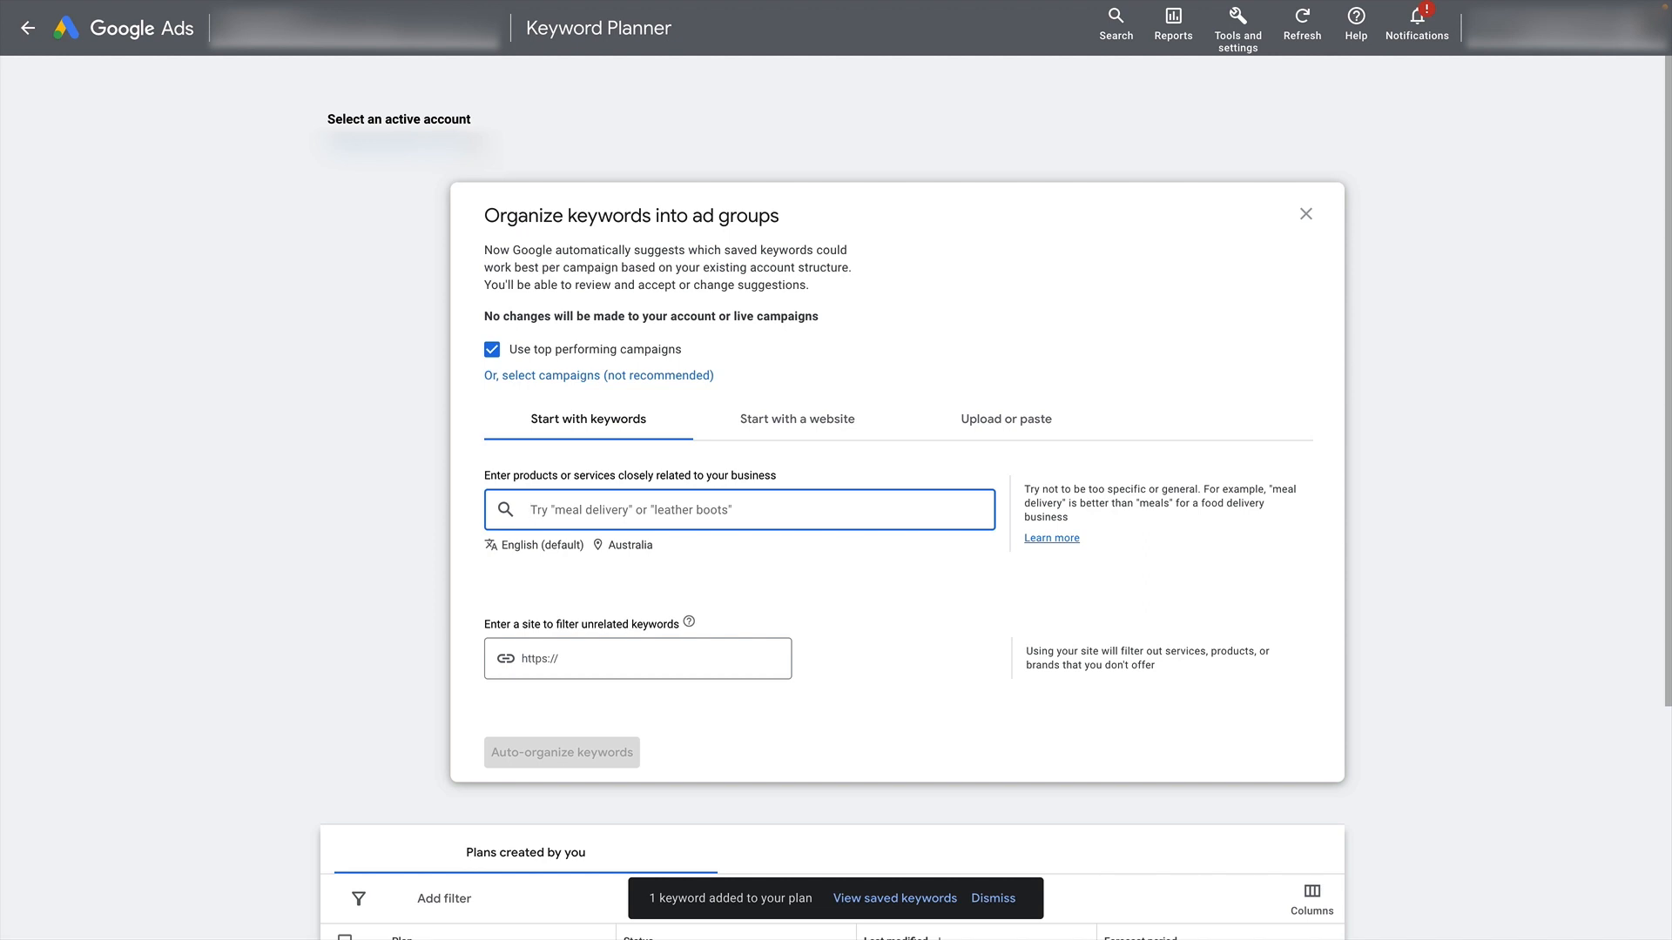
- Auto-organize "prescription lenses", "contact lenses", "buy contact lenses" and "best contact lenses" using top performing campaigns, and open the suggestions for review
text(prescription lenses)
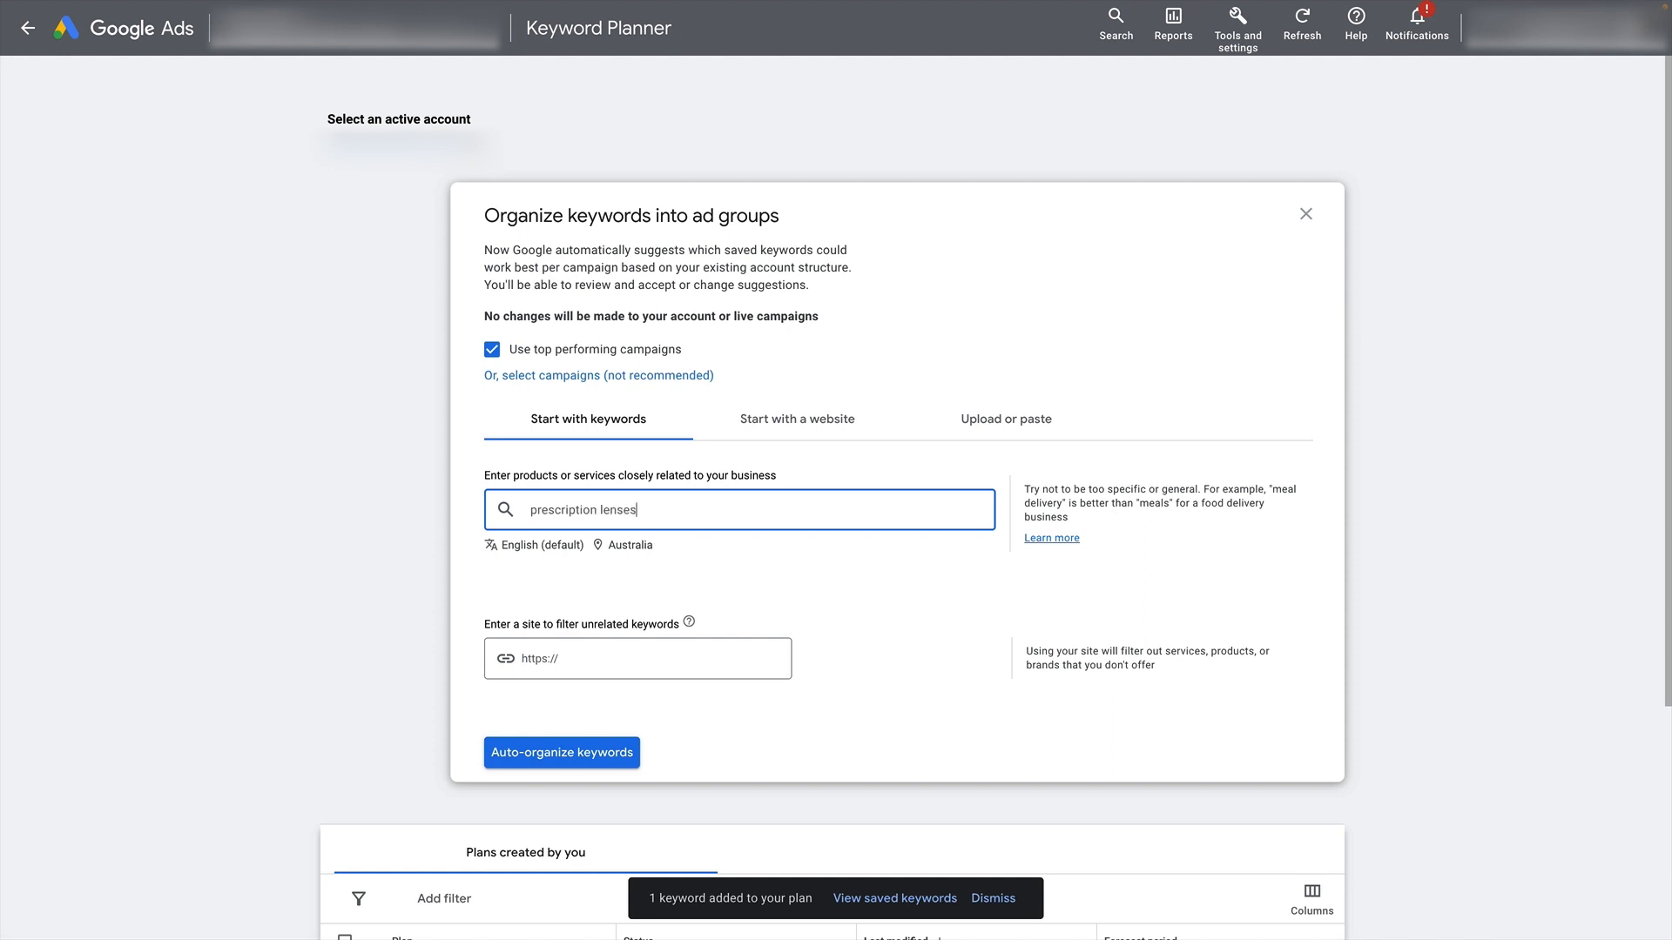
key(Return)
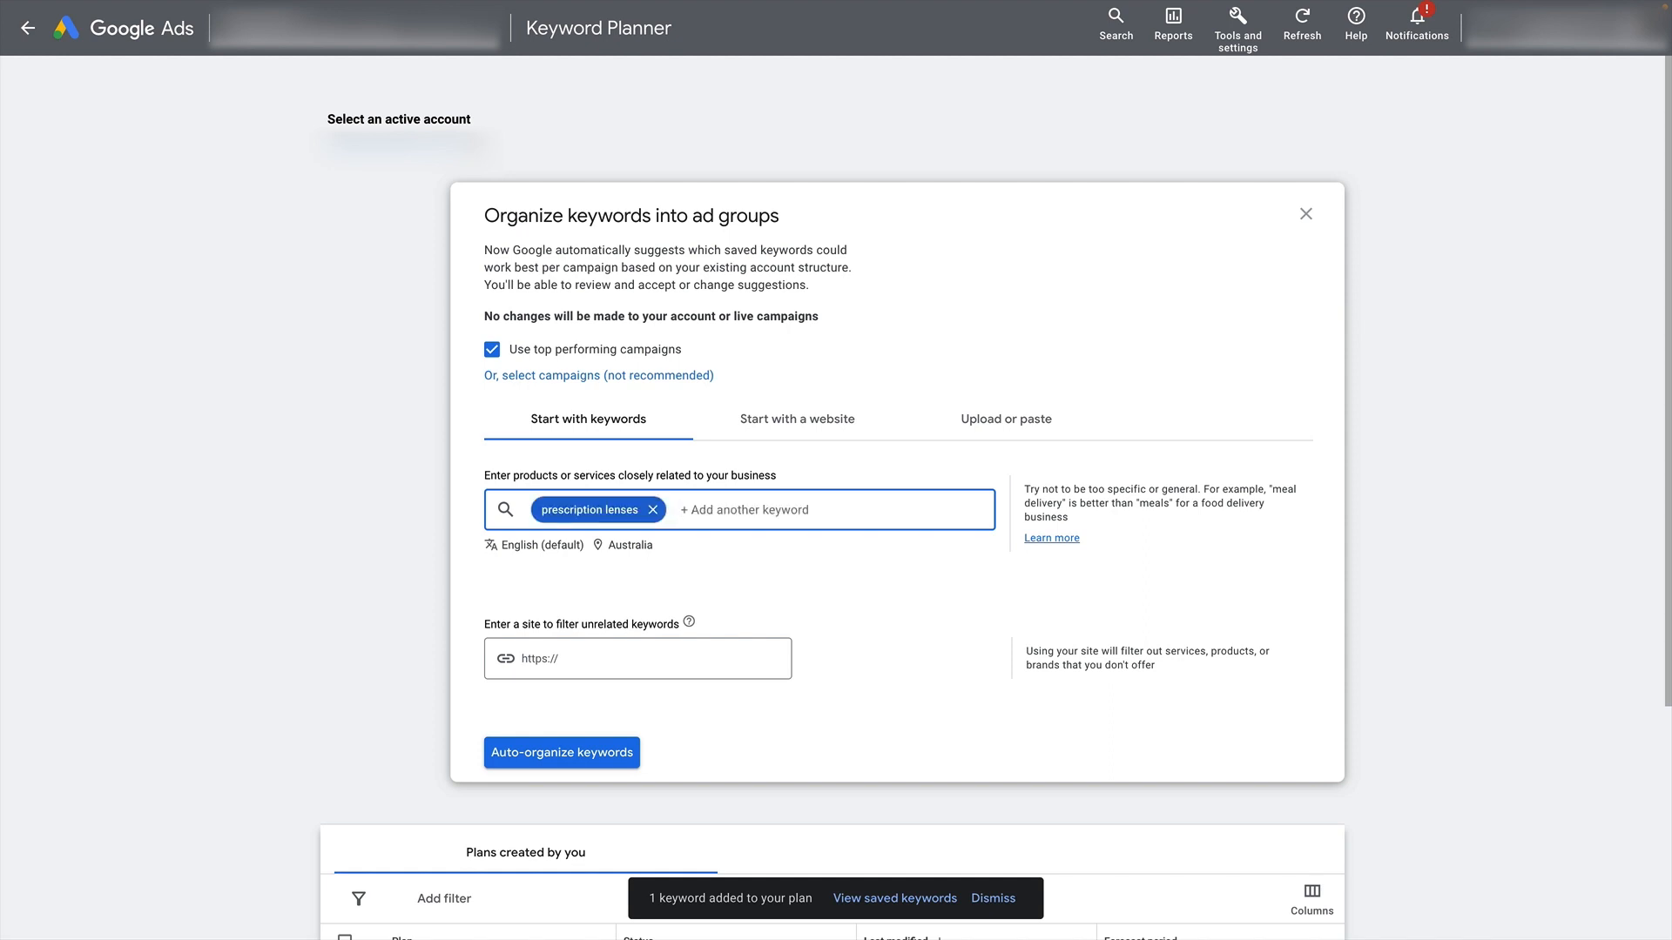
text(contact lenses)
key(Return)
text(buy contact lens)
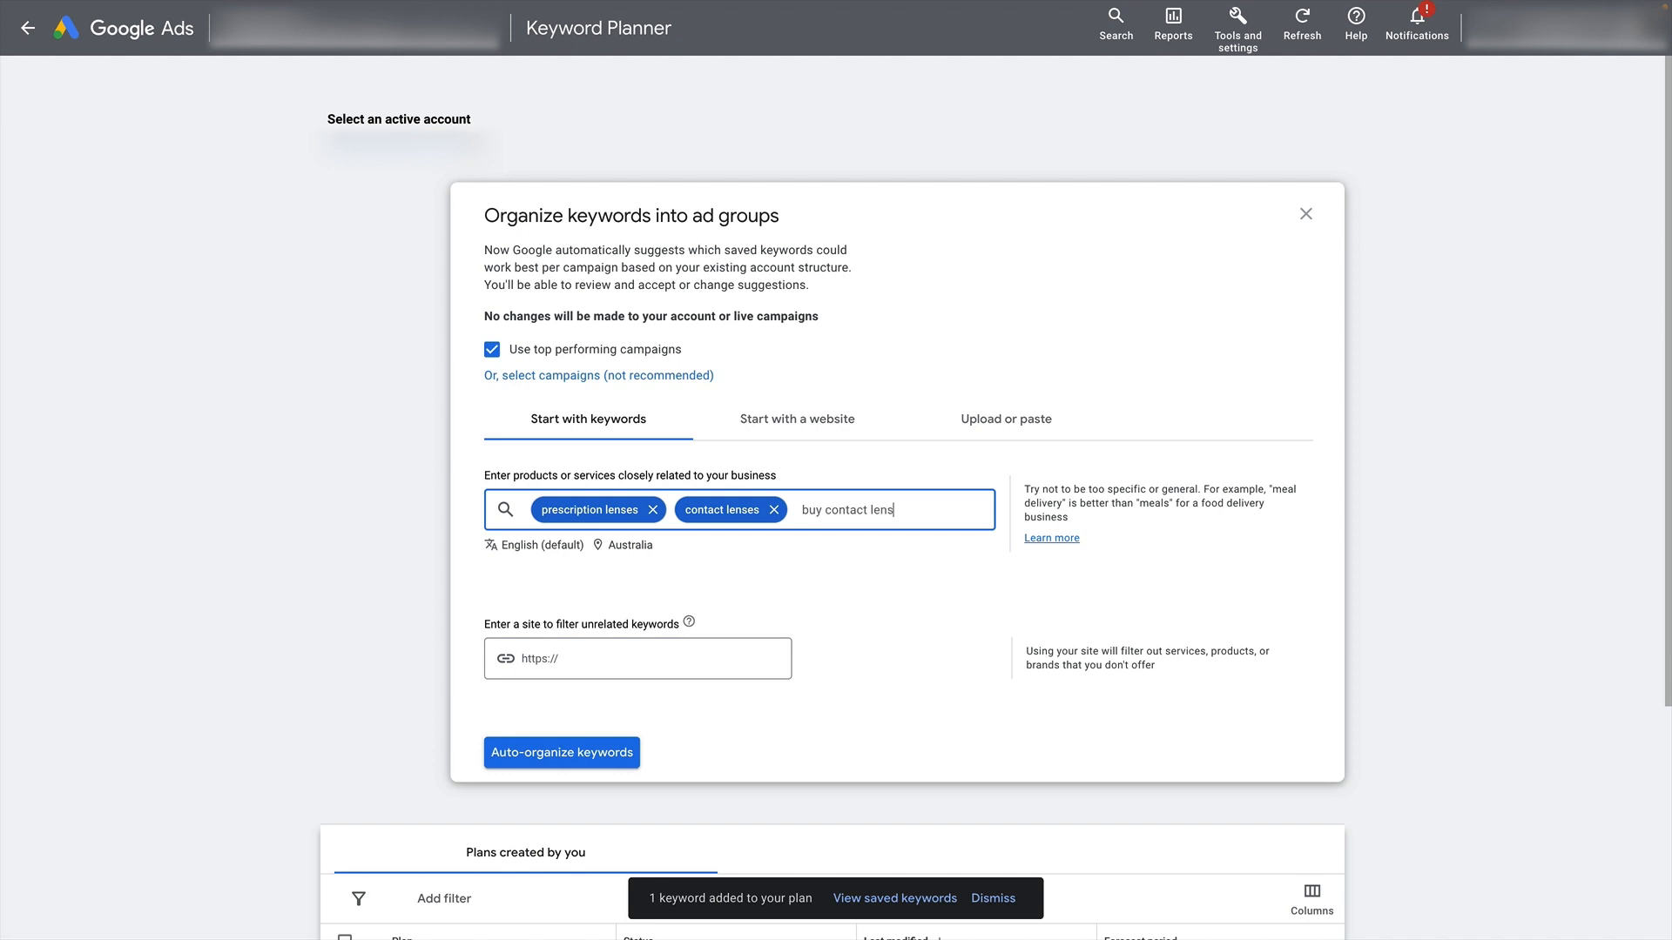
key(Return)
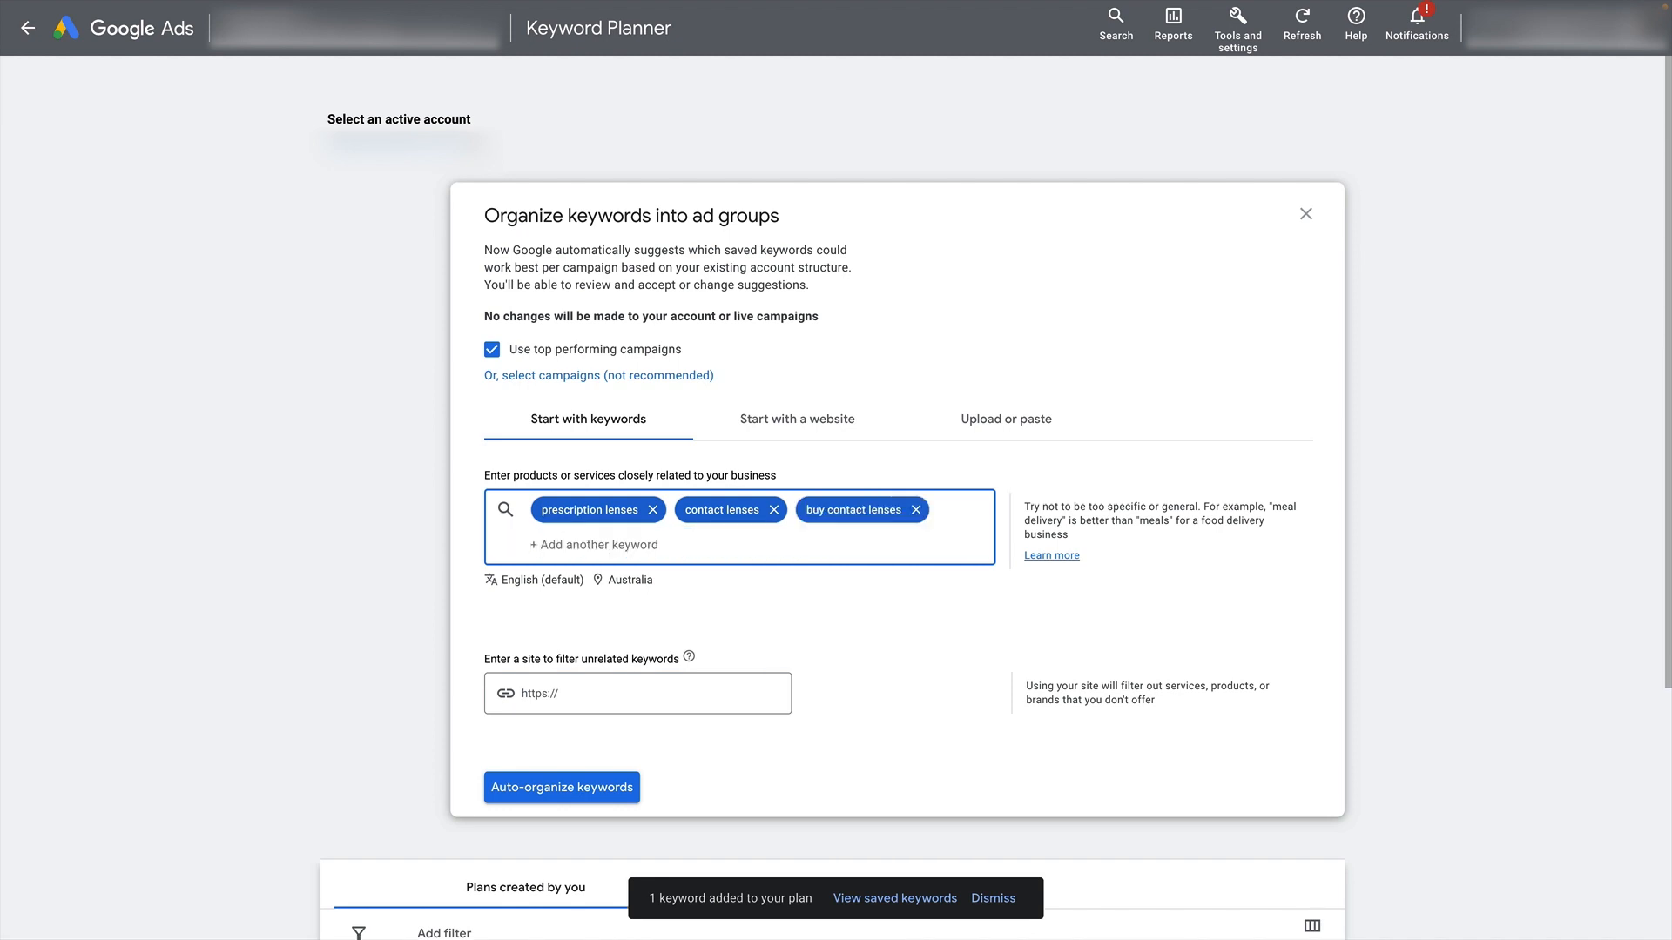
text(best contact lenses)
key(Return)
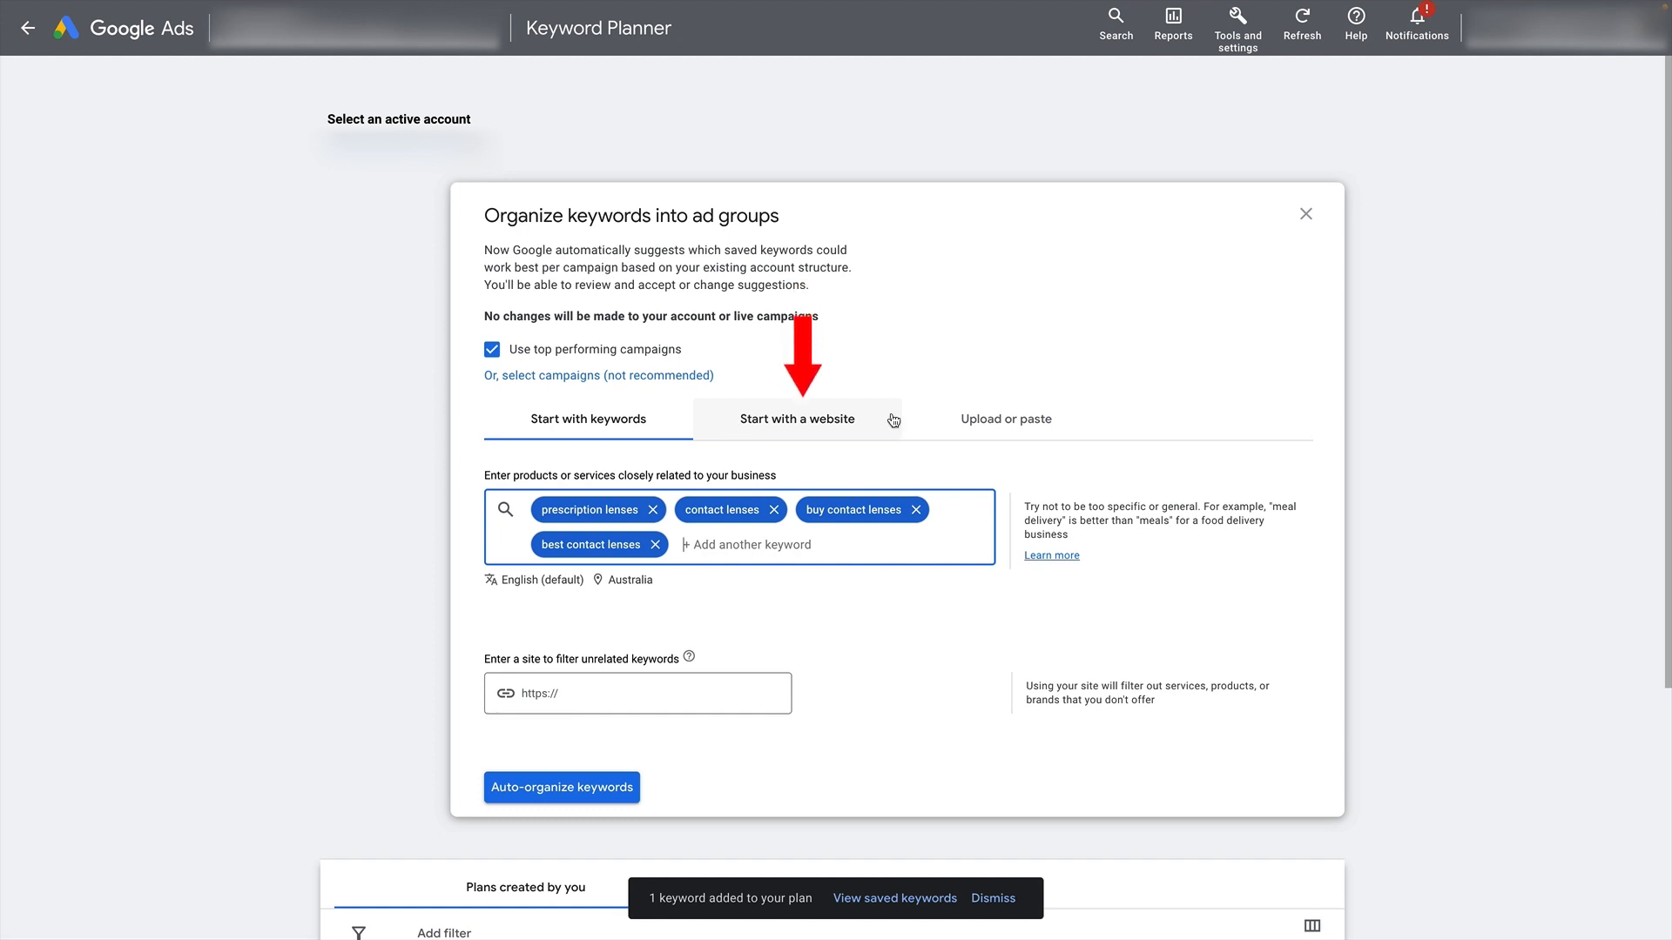
click(600, 783)
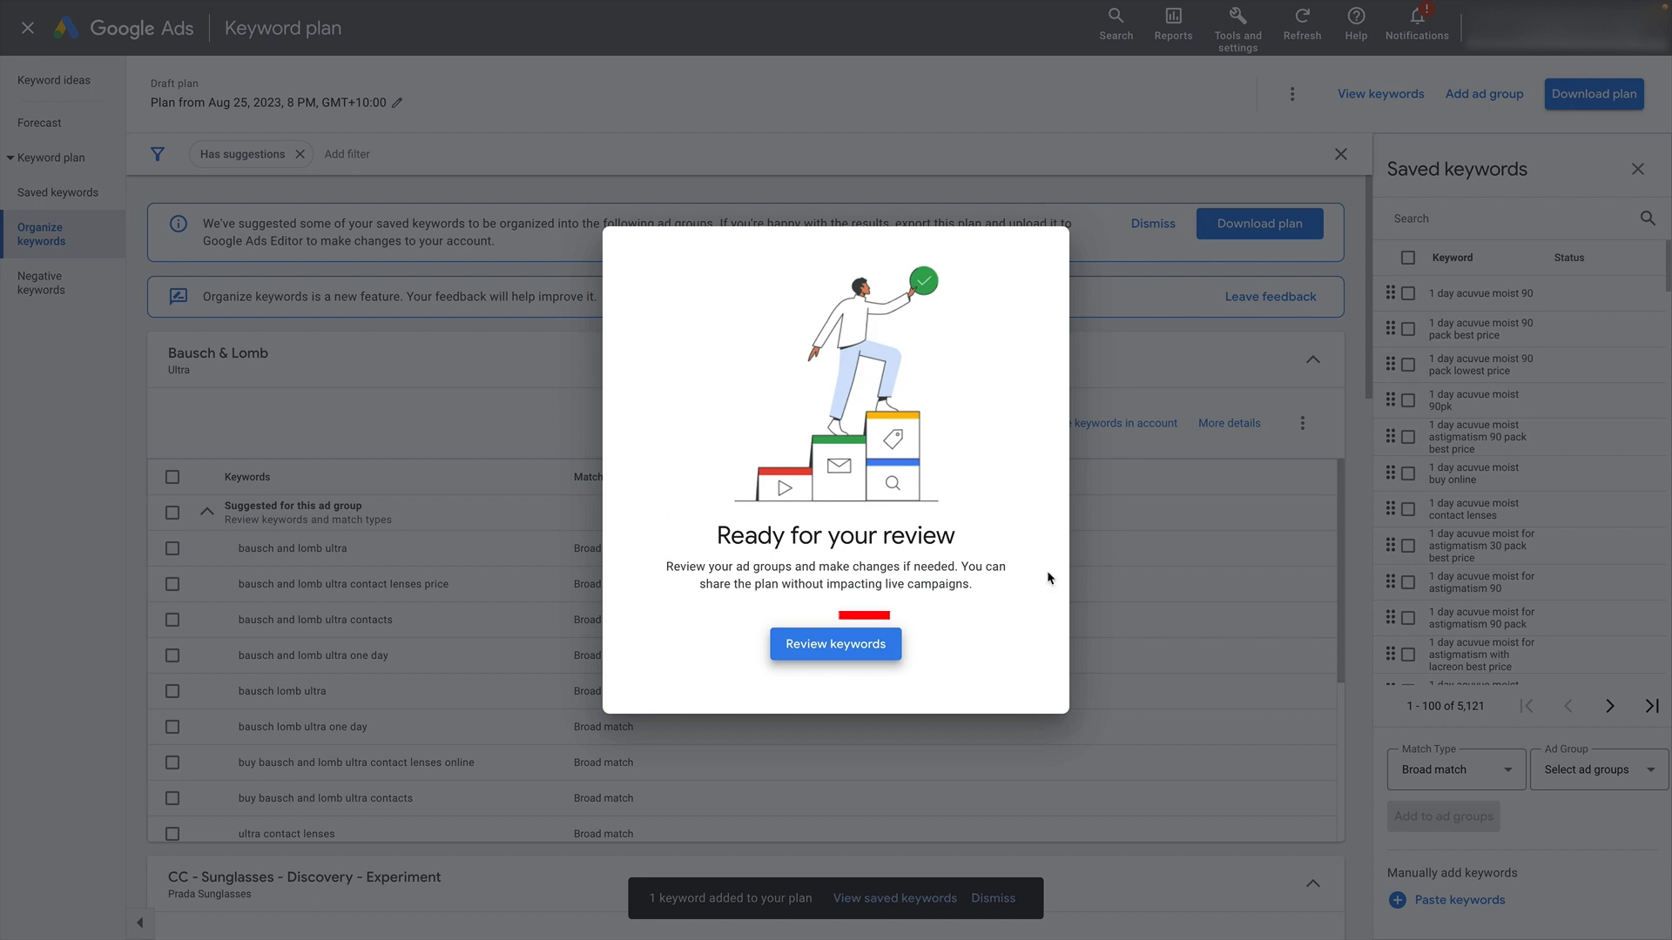
click(894, 650)
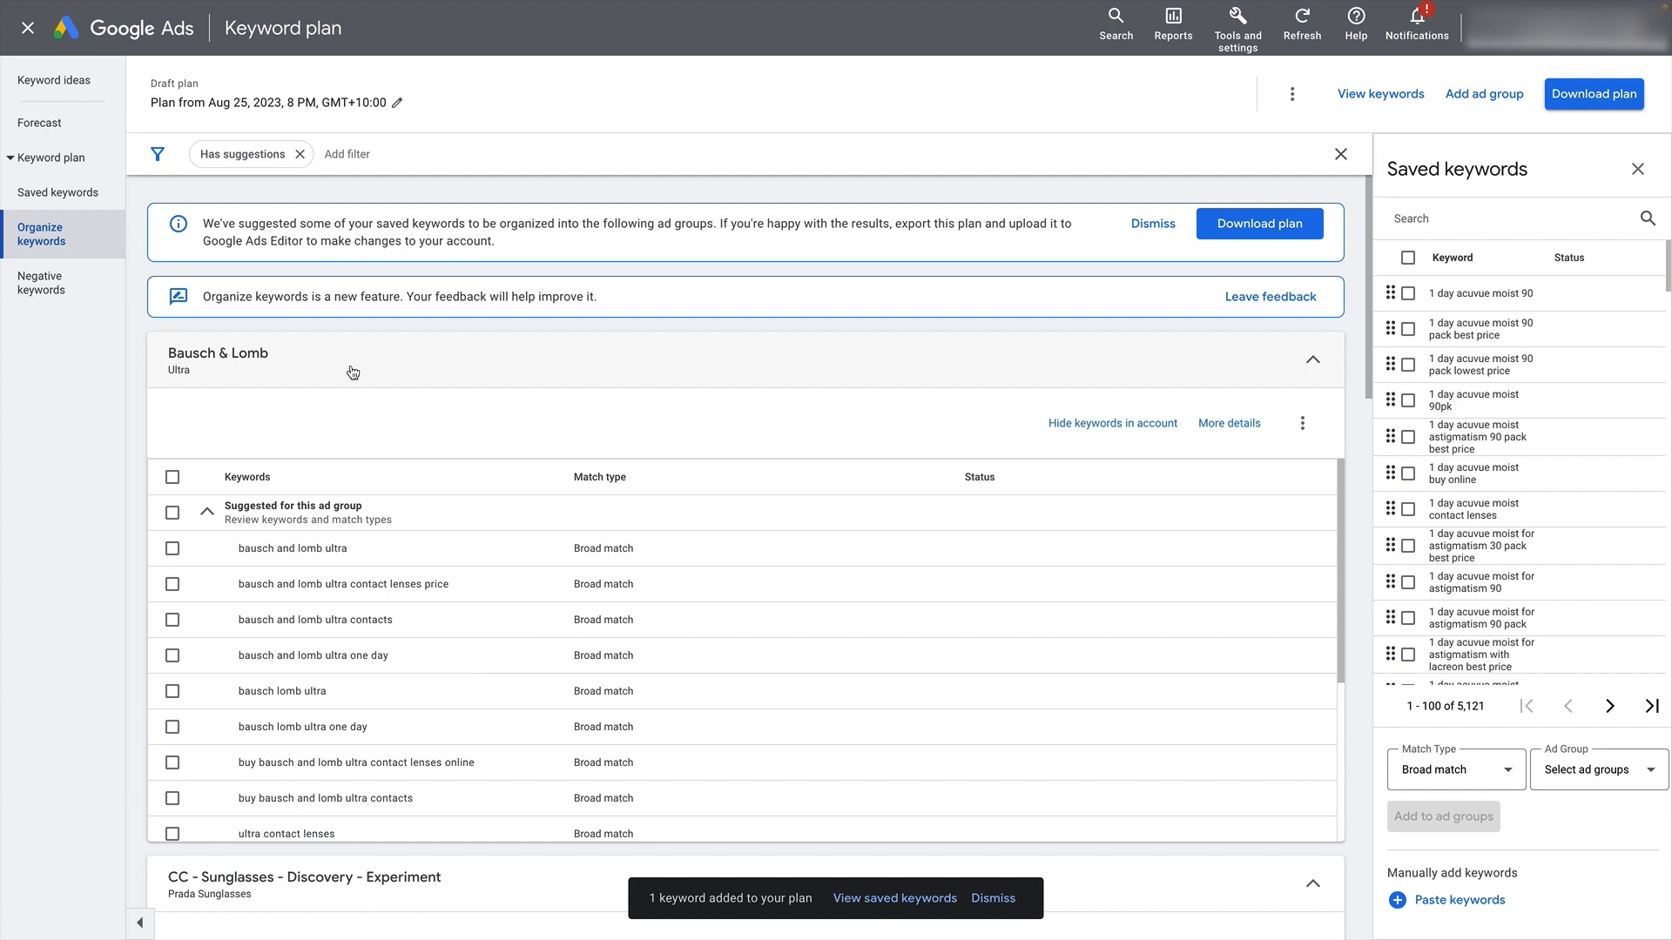
- Compare the suggested keywords with those already in the Bausch & Lomb Ultra ad group
scroll(348, 370, down, 1)
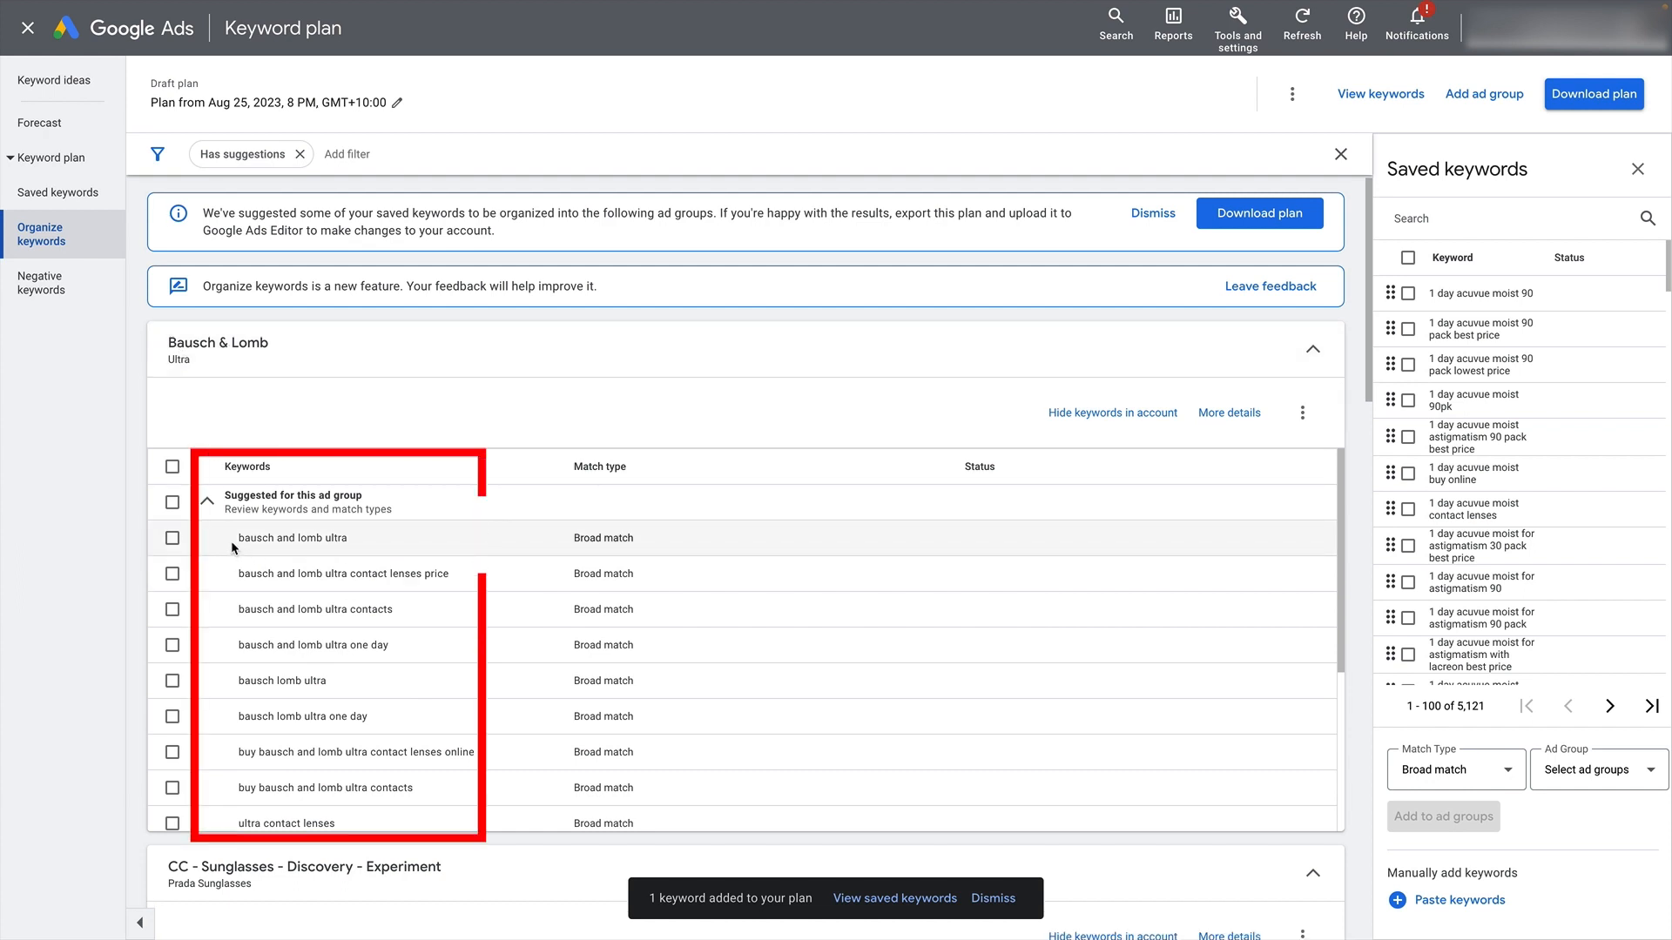
drag(371, 536, 486, 596)
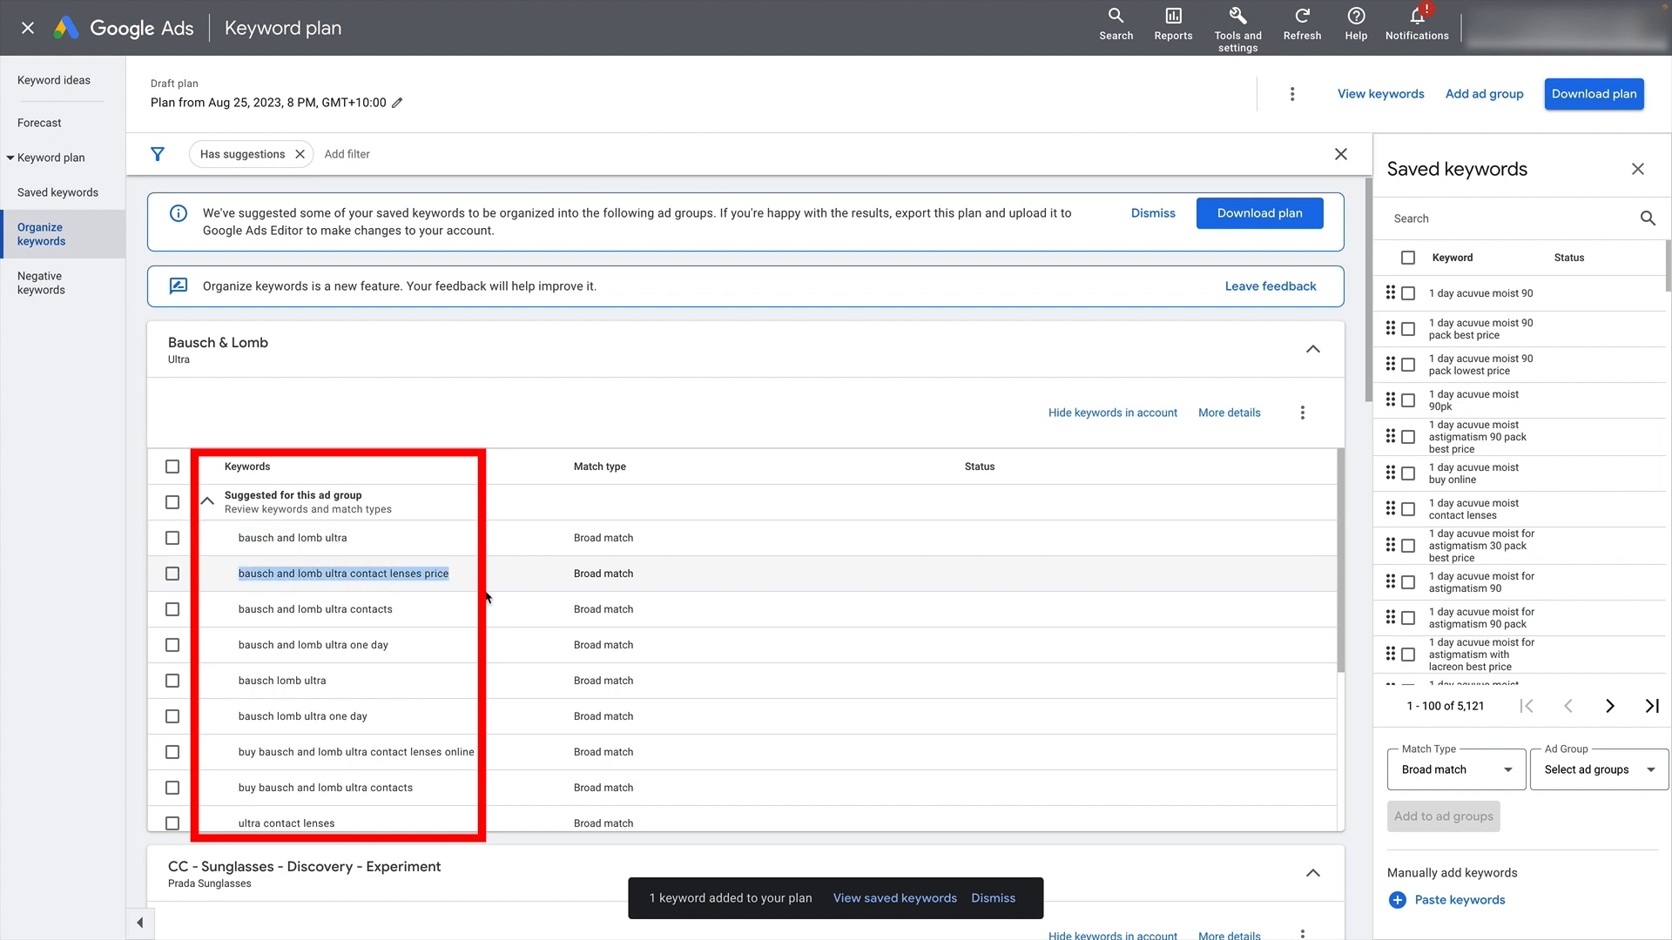
click(215, 512)
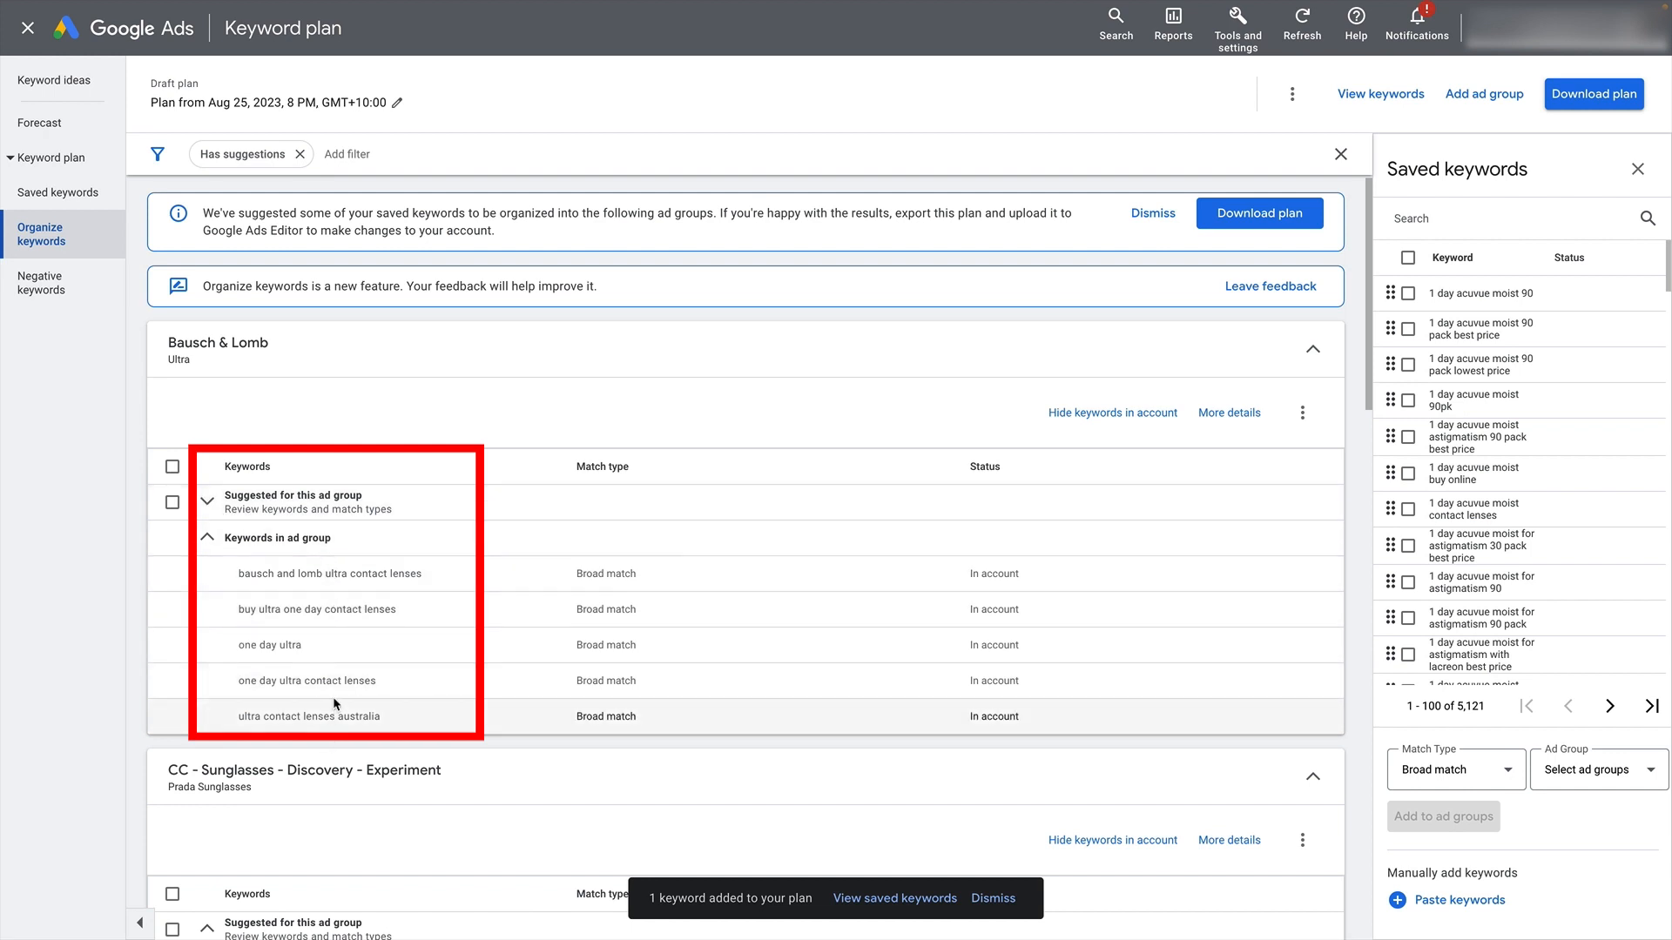
click(209, 500)
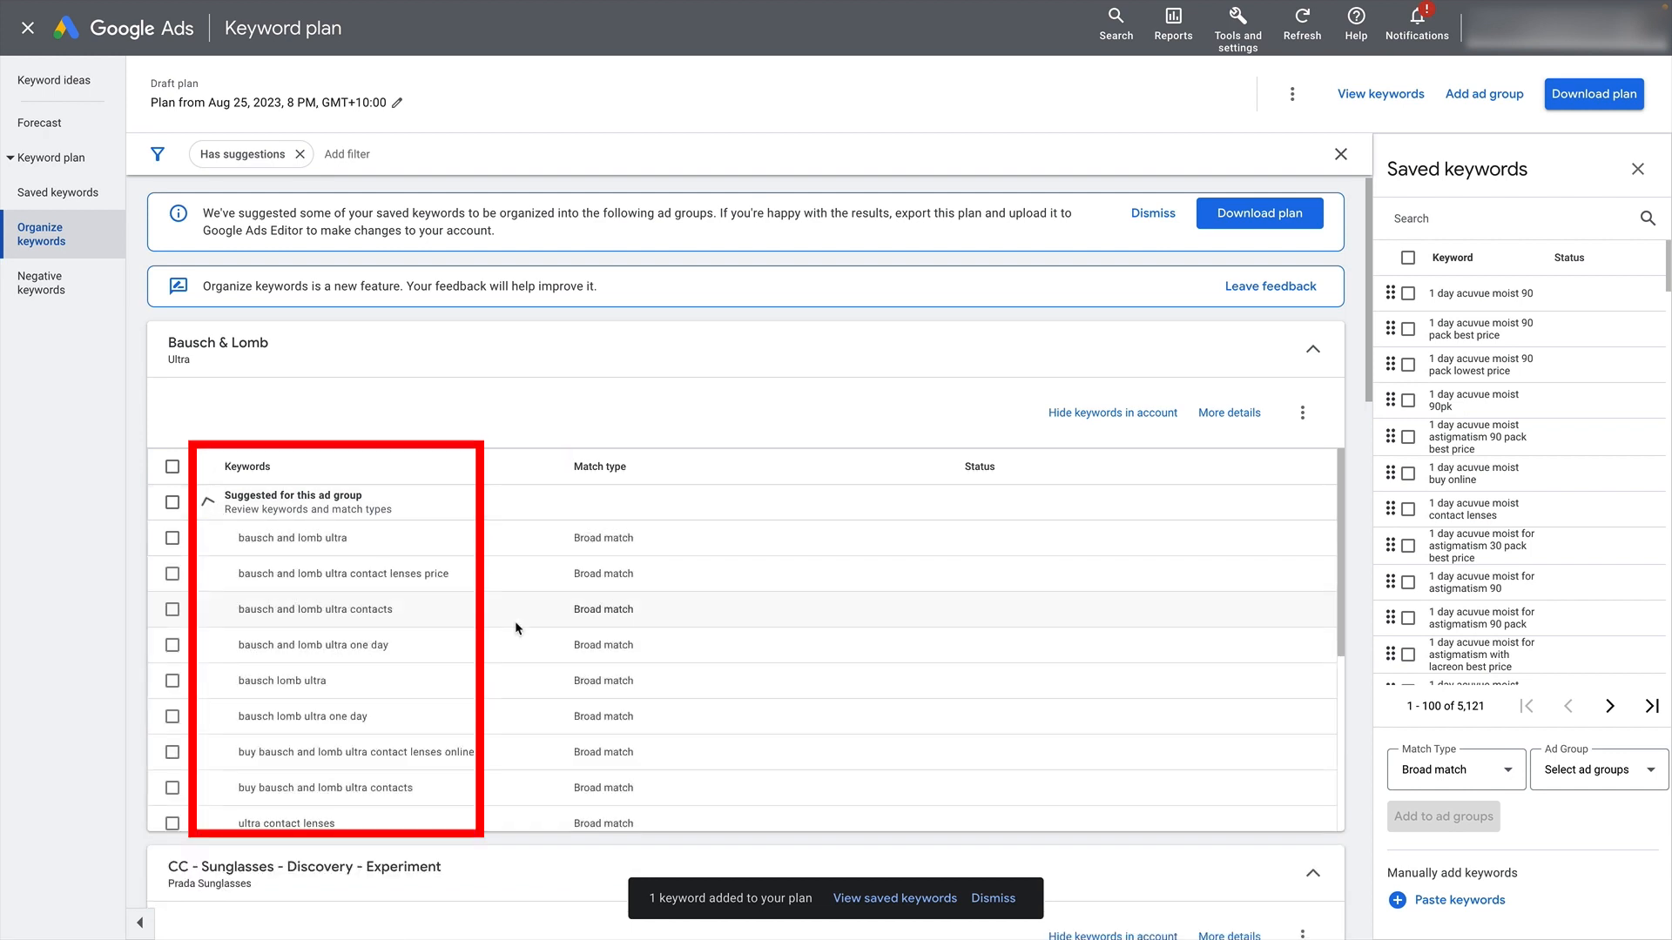
scroll(514, 620, down, 1)
scroll(515, 620, down, 2)
scroll(515, 620, up, 5)
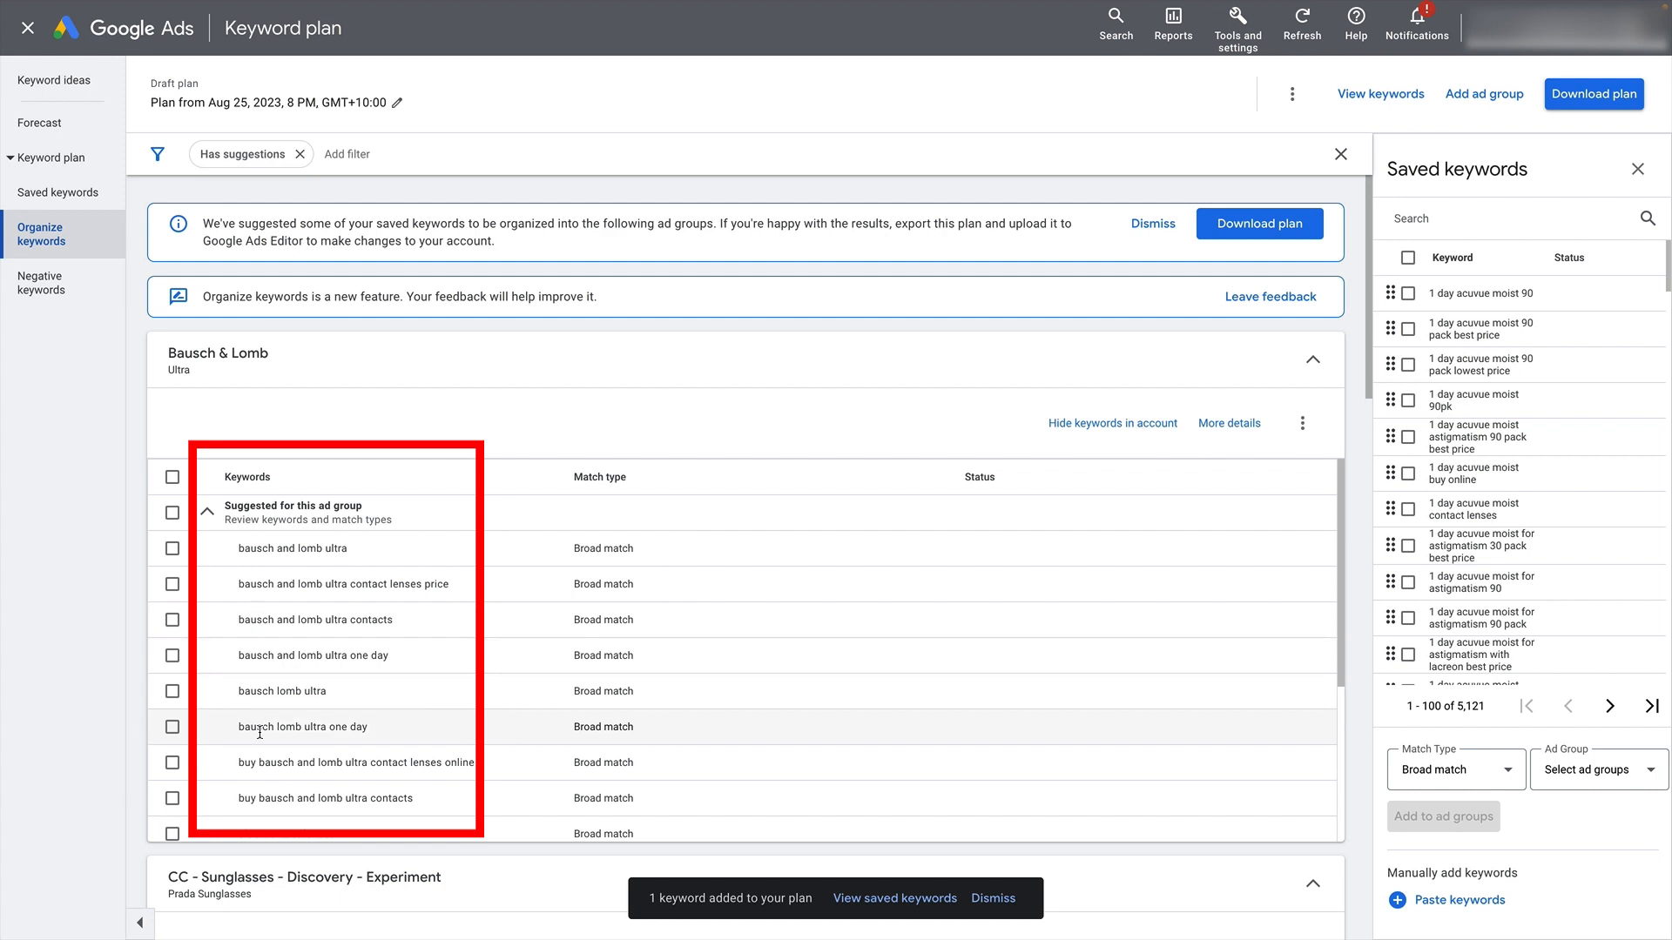
click(172, 514)
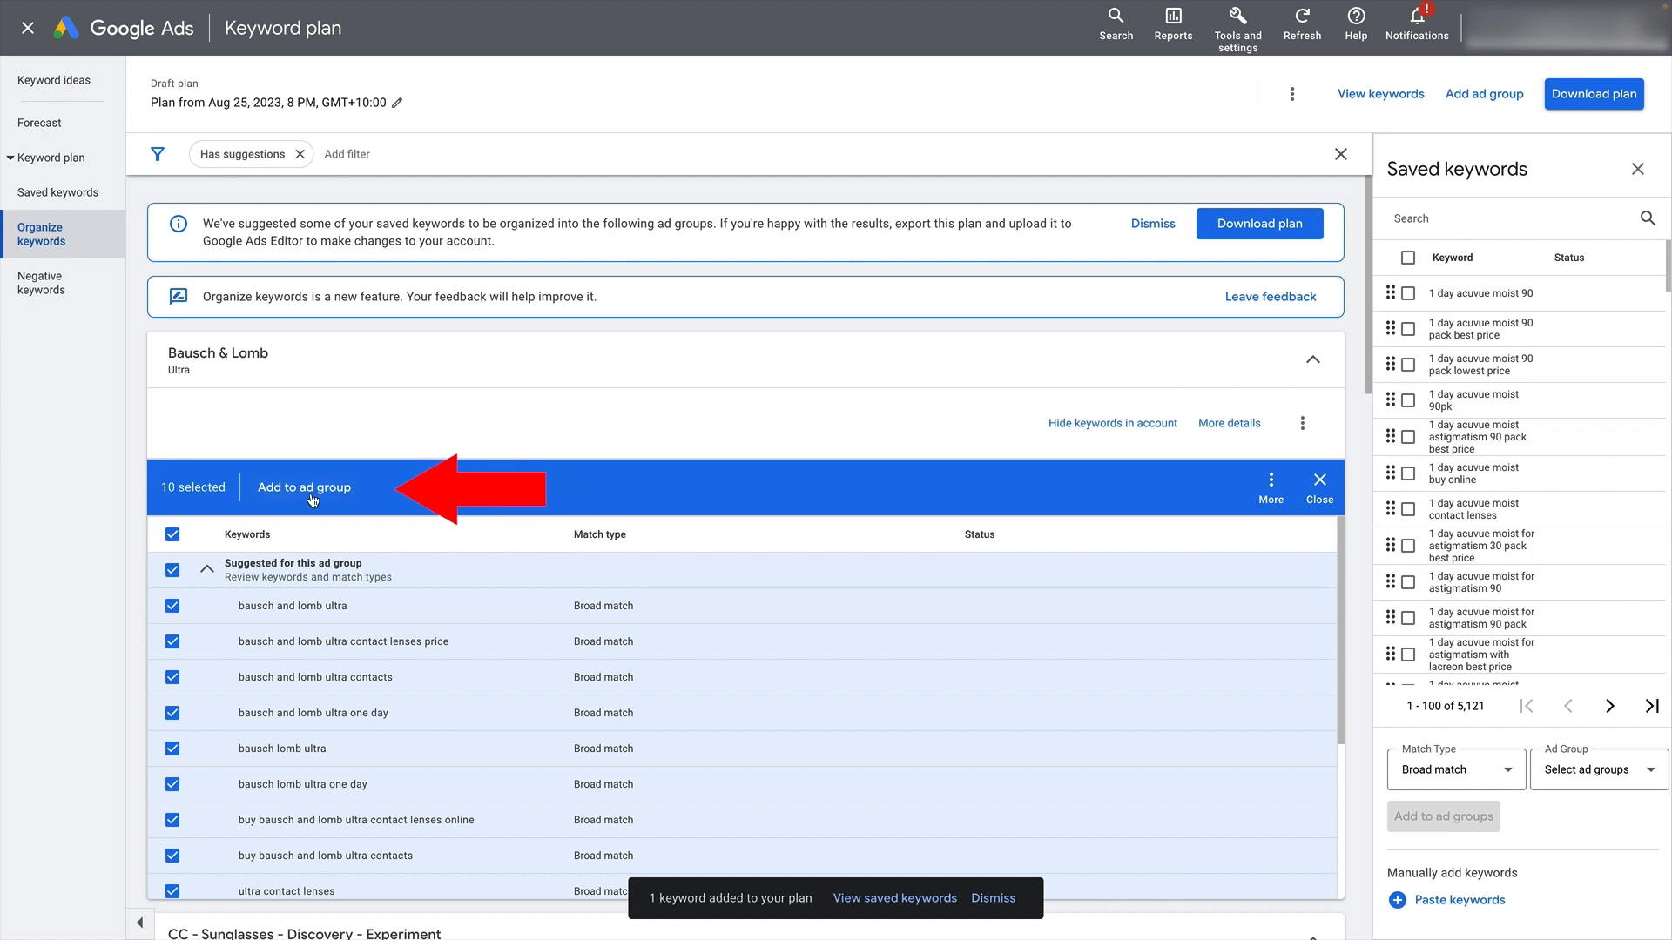
click(172, 535)
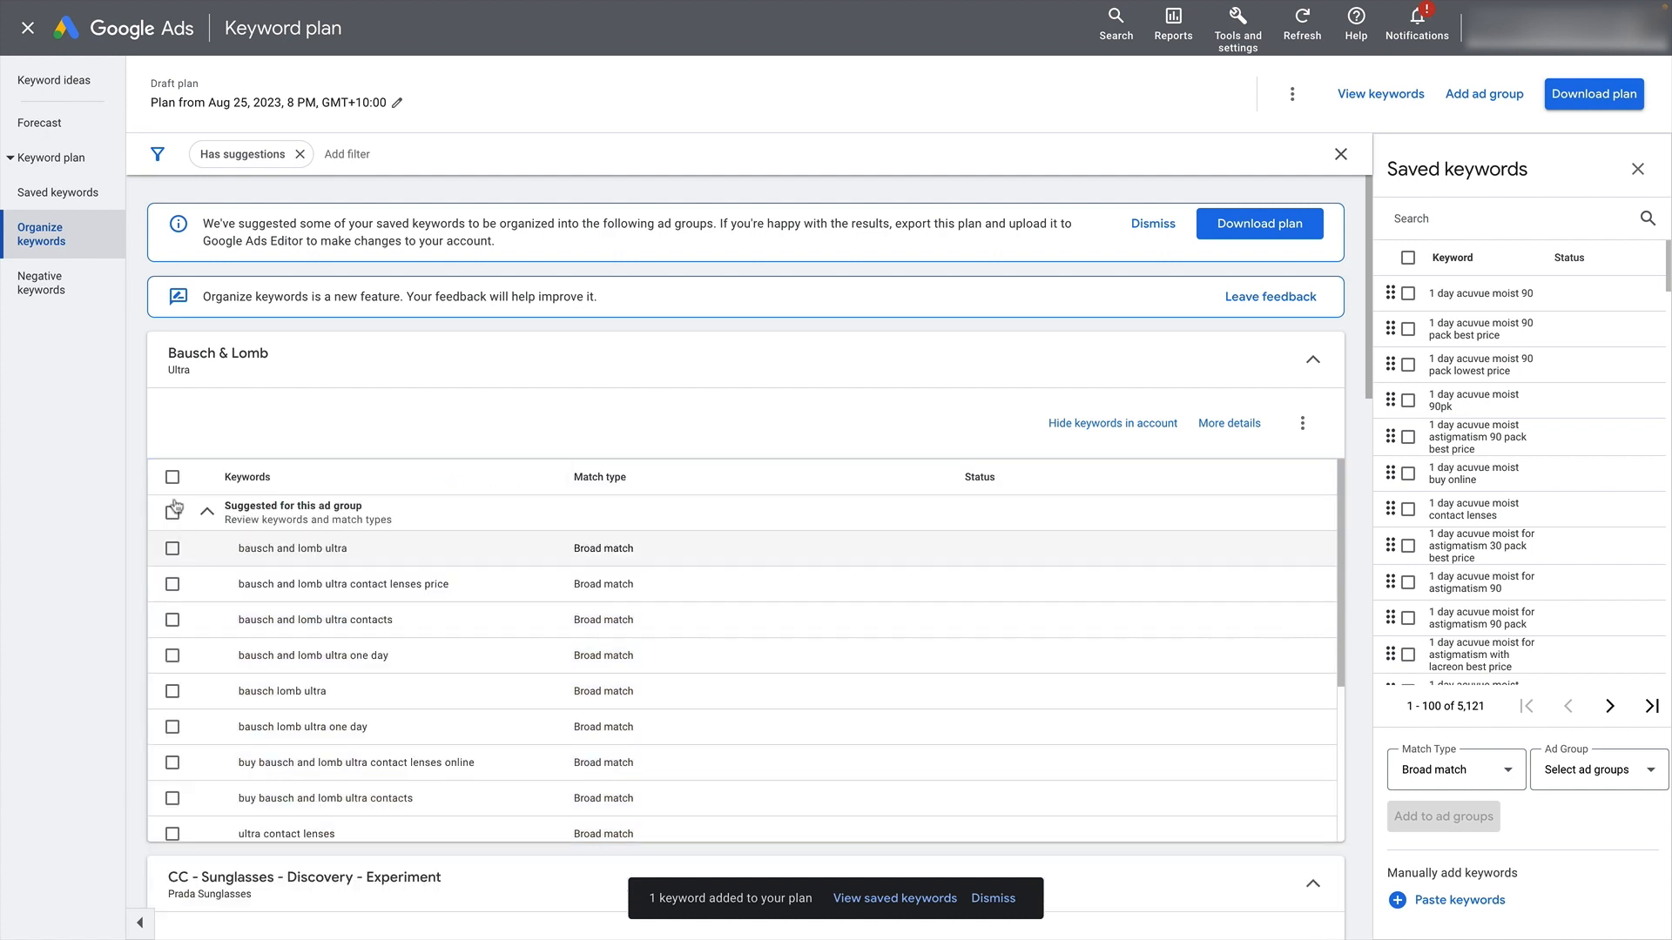
click(170, 583)
click(172, 713)
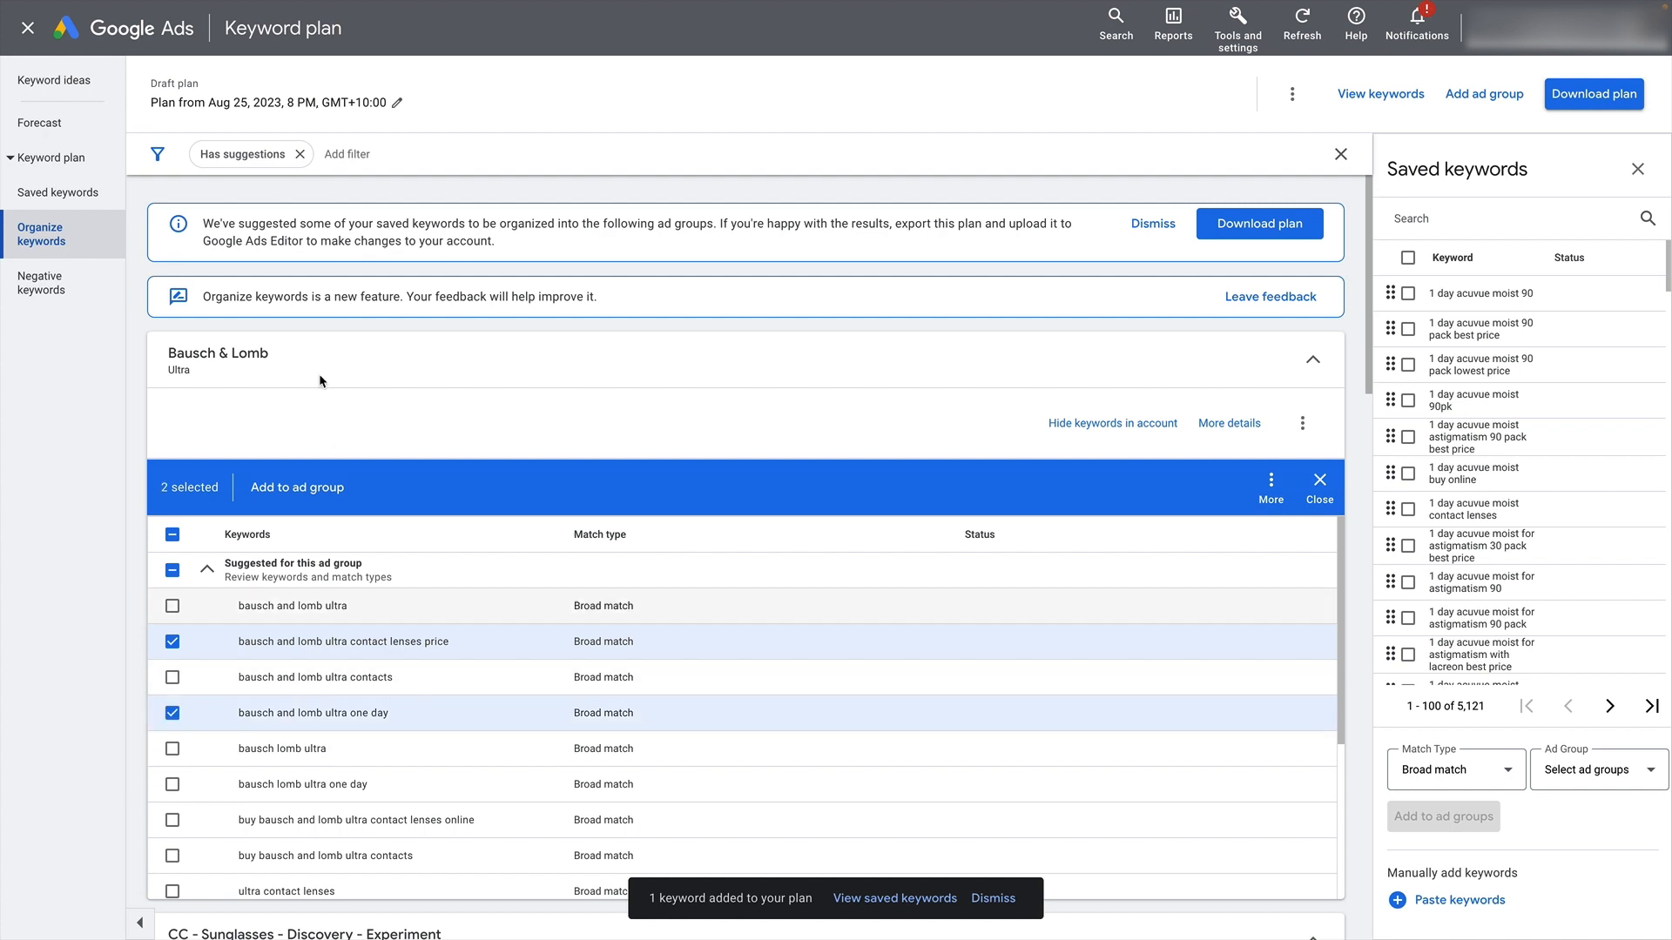
click(1315, 483)
- Collapse the Bausch & Lomb Ultra group and select both suggested keywords for the Prada Sunglasses ad group
click(1320, 374)
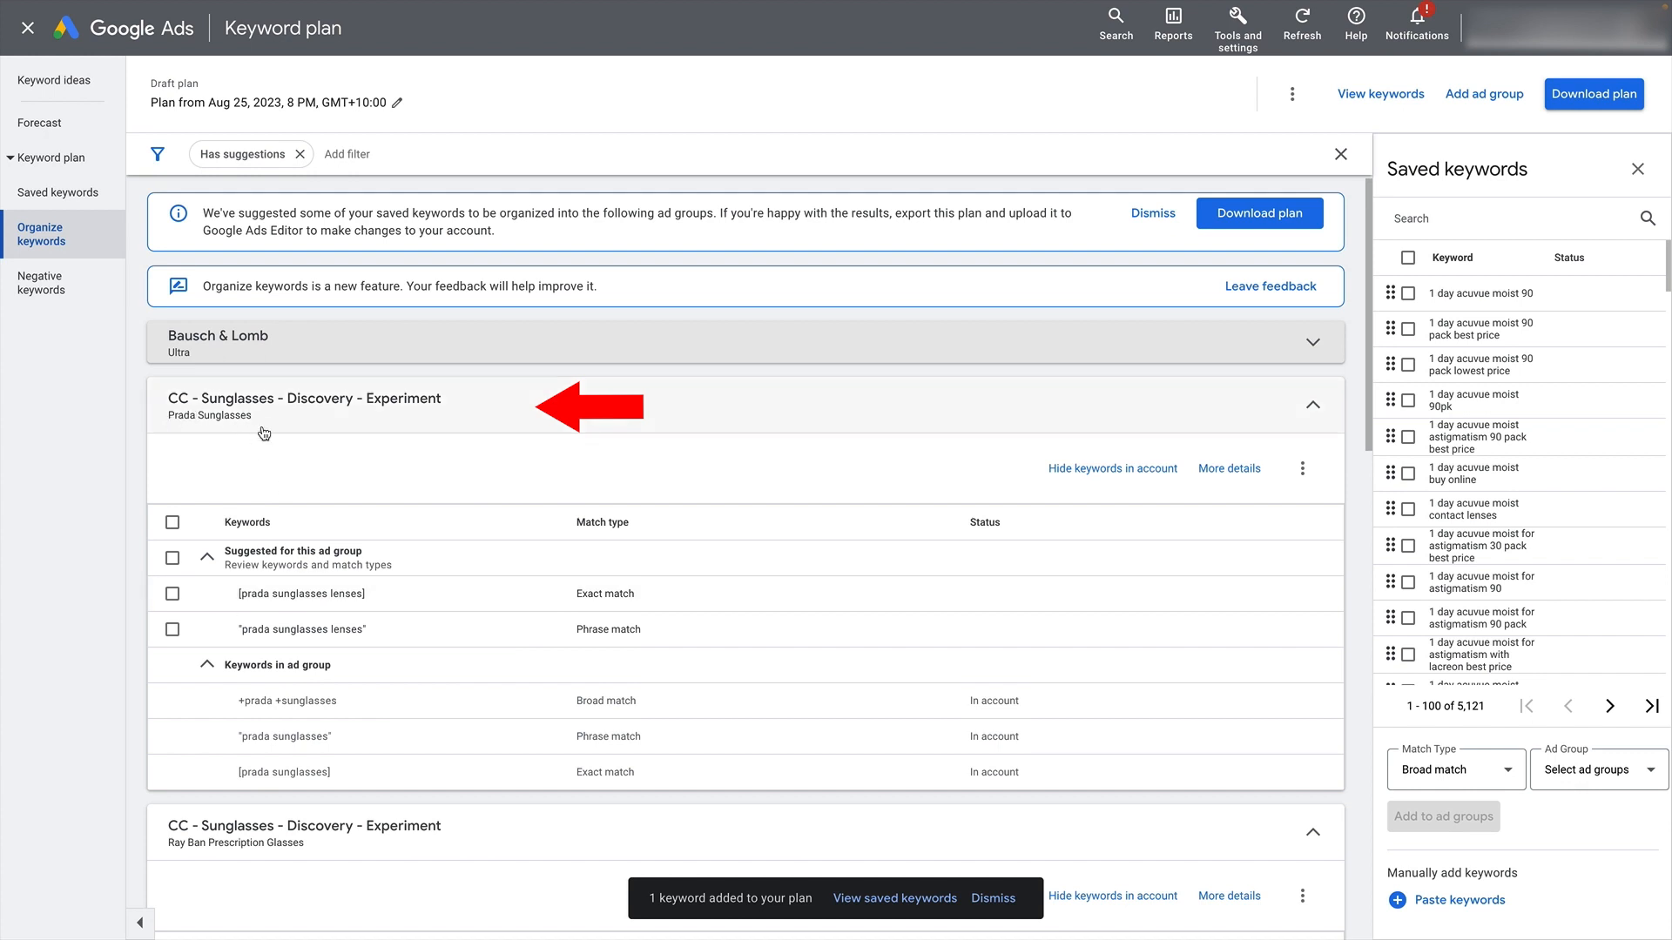
scroll(277, 431, down, 1)
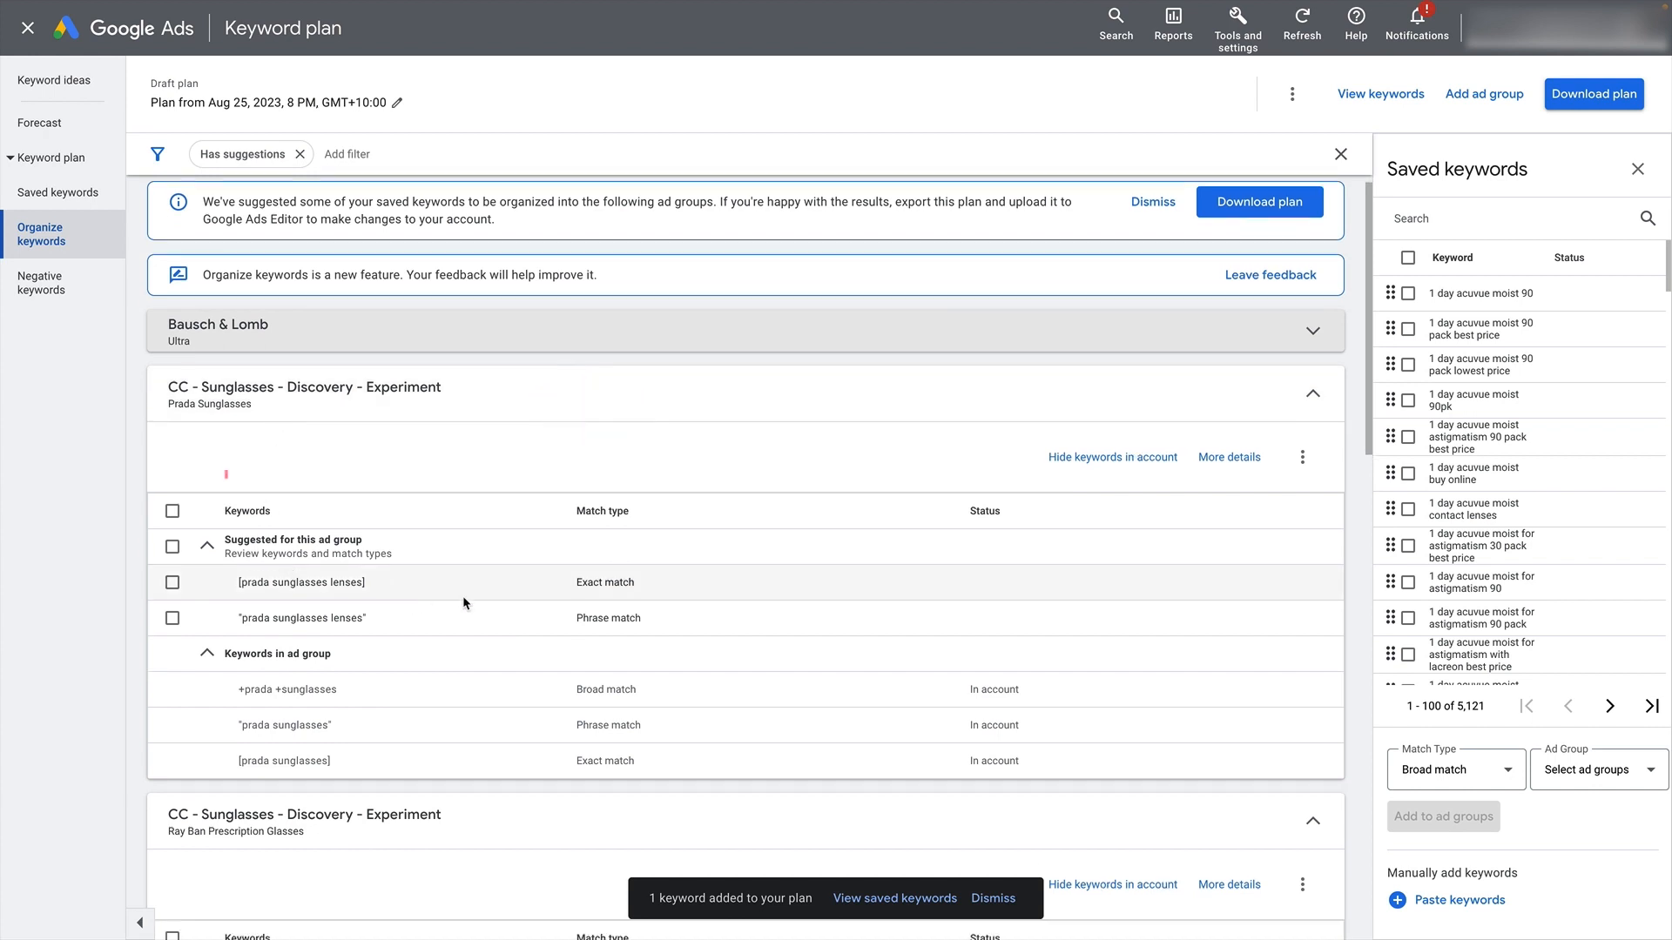
scroll(449, 597, down, 1)
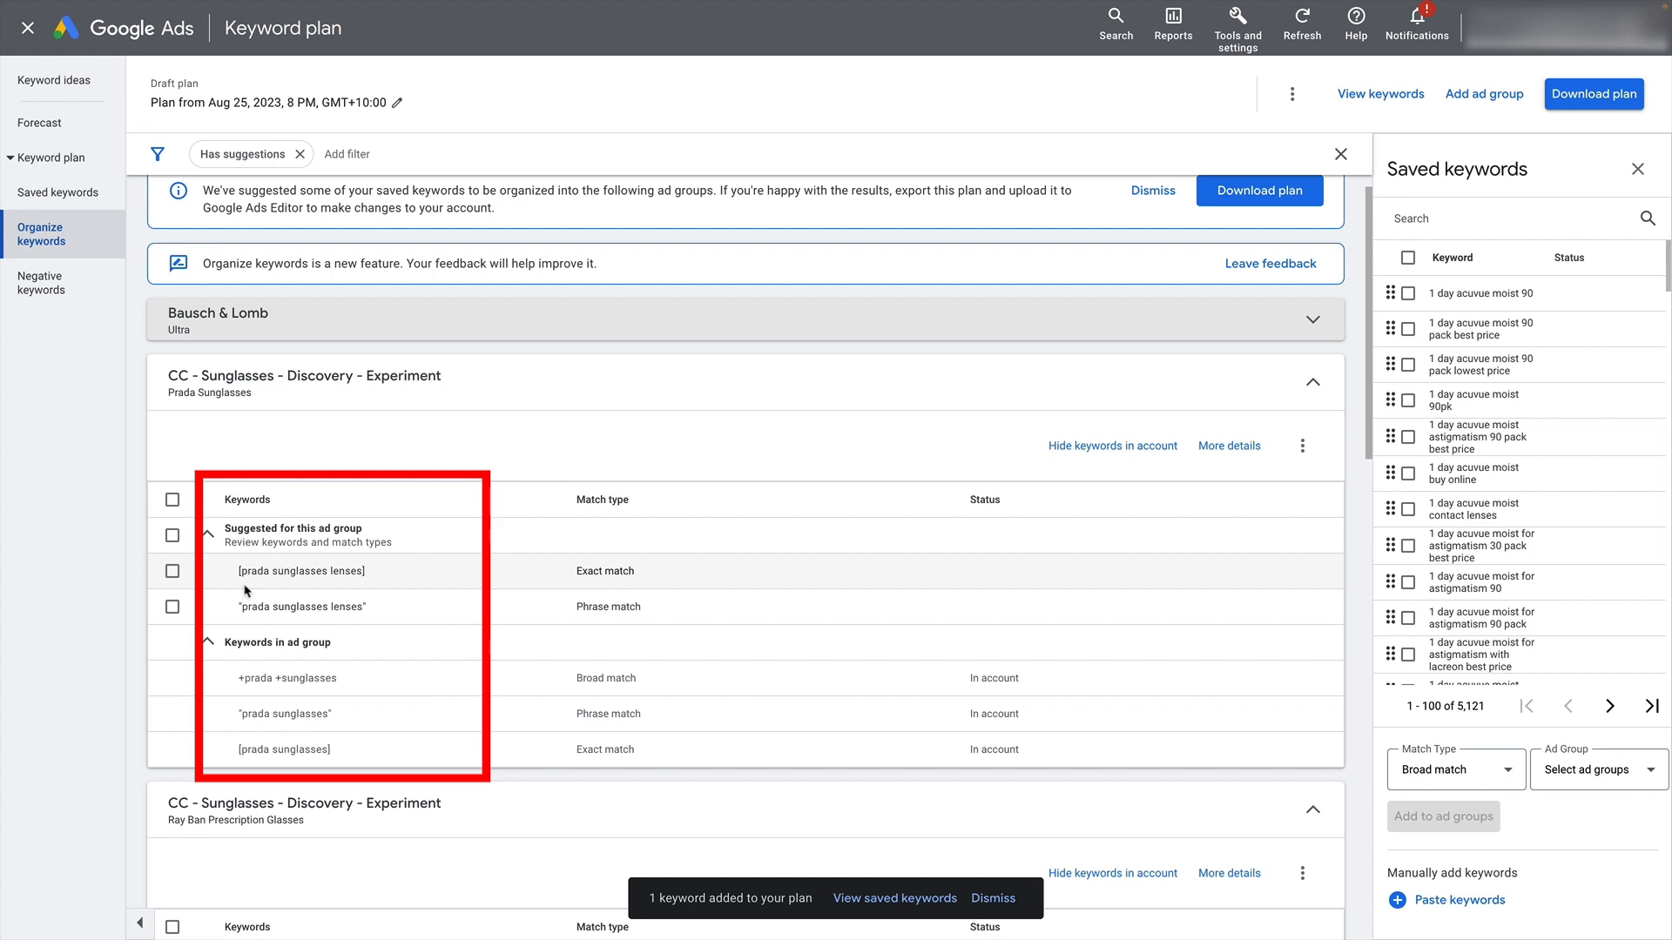
click(172, 535)
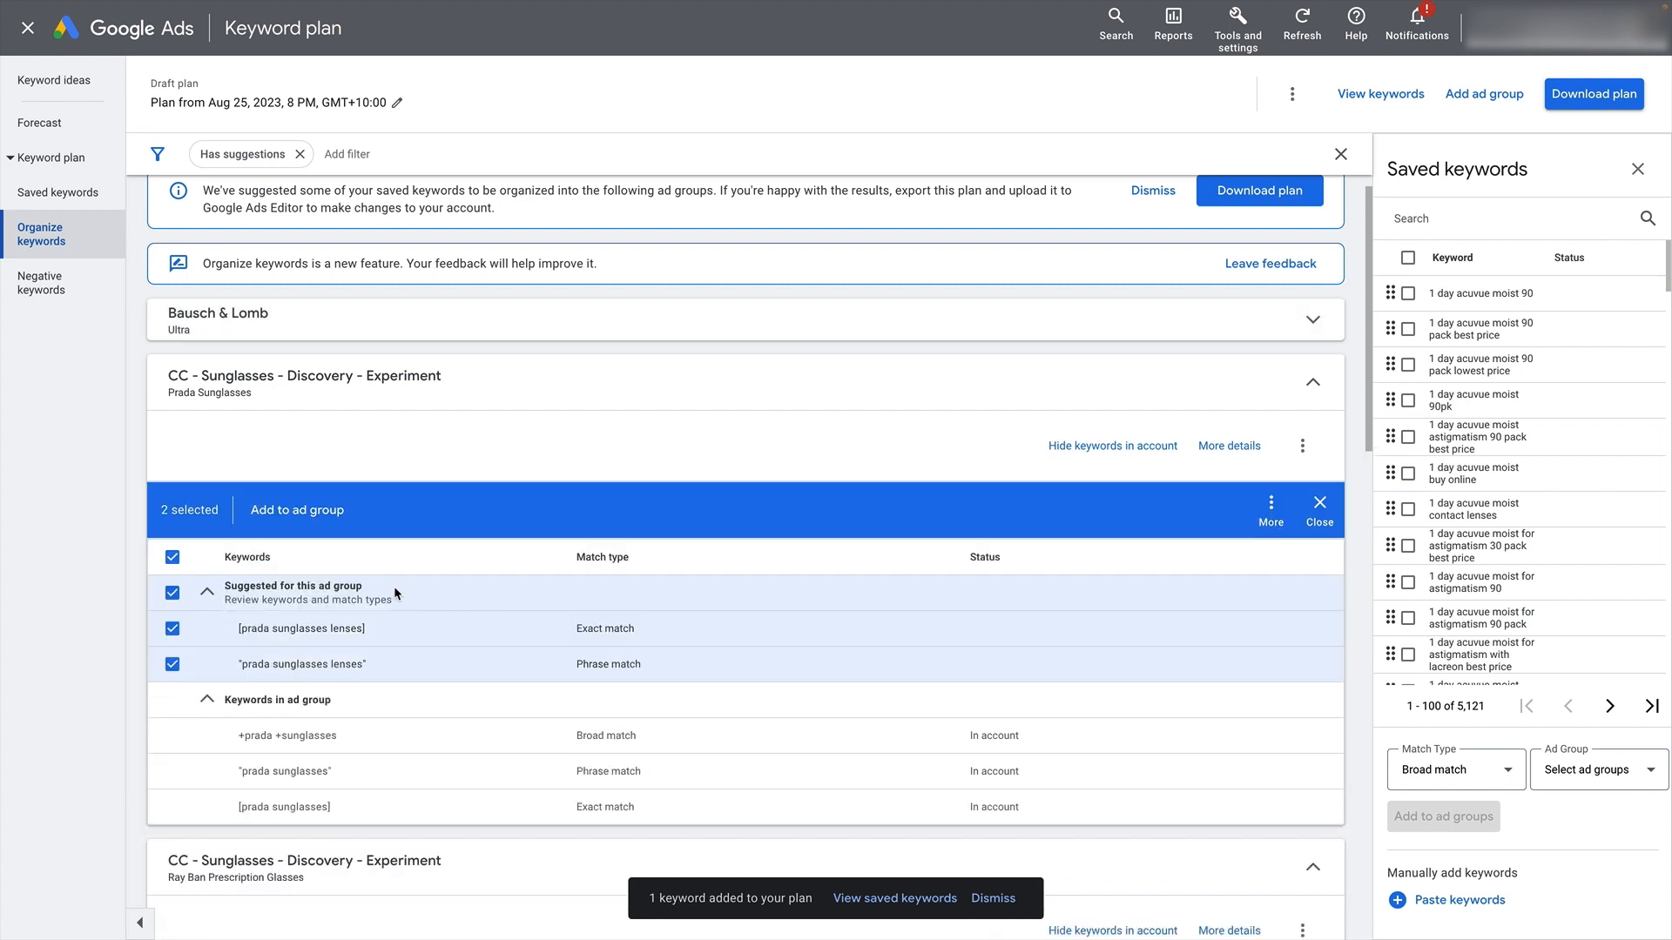
scroll(651, 561, down, 1)
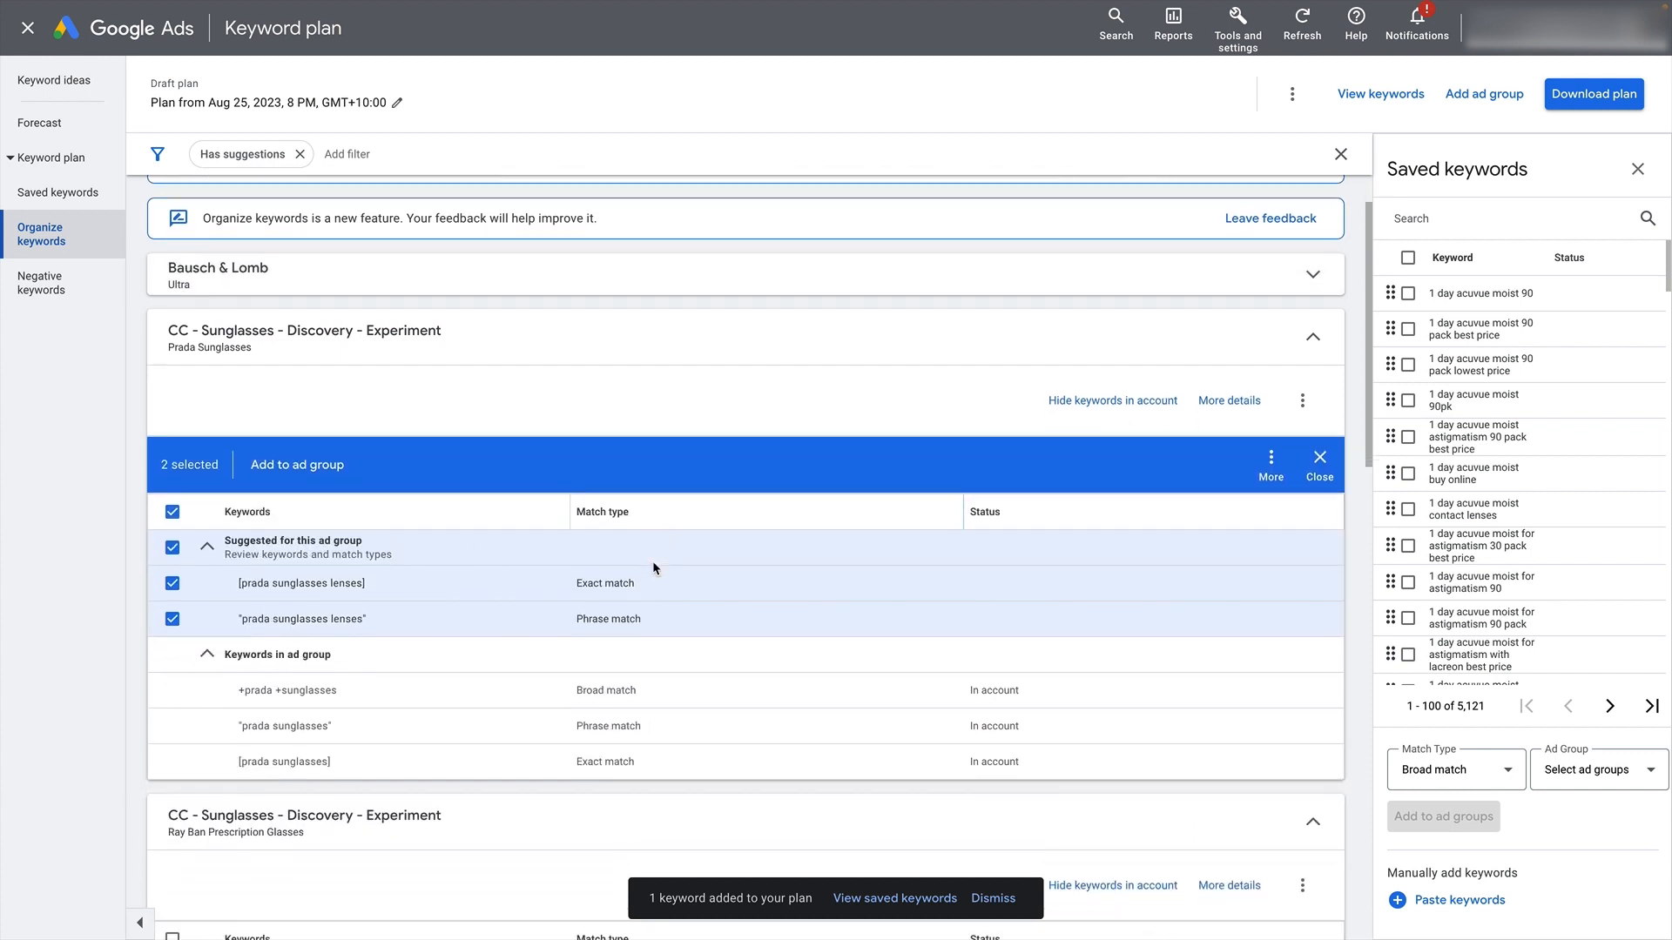
- Collapse the Prada Sunglasses group and select both suggested keywords for the Ray Ban Prescription Glasses ad group
click(1319, 357)
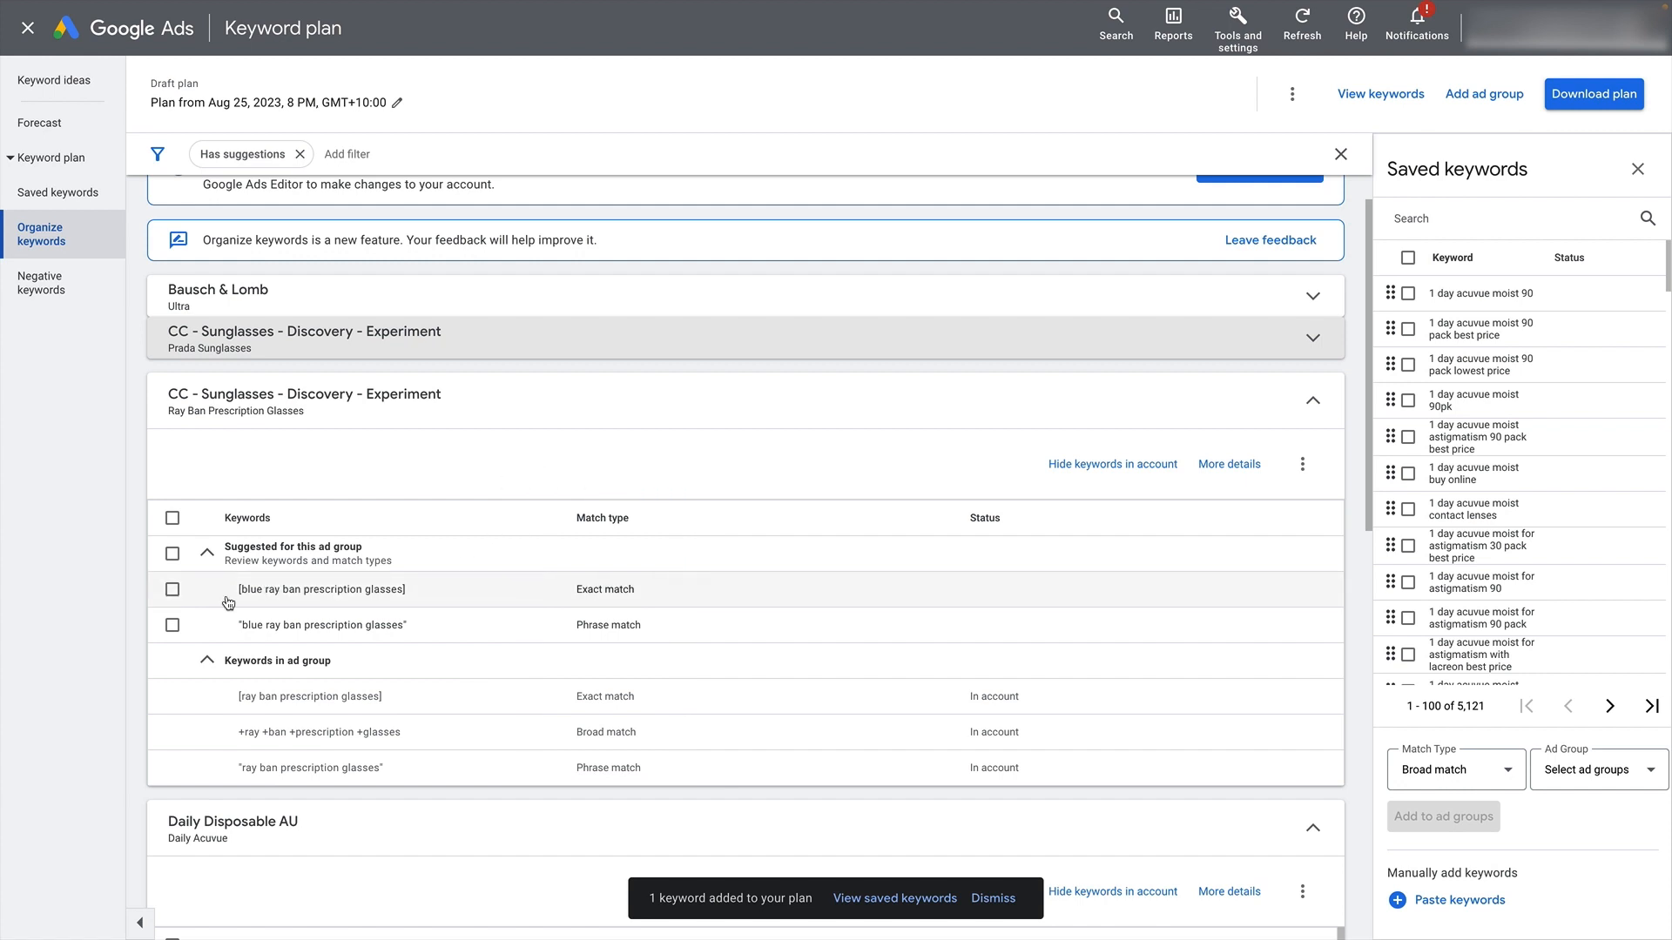
drag(265, 588, 486, 592)
click(514, 593)
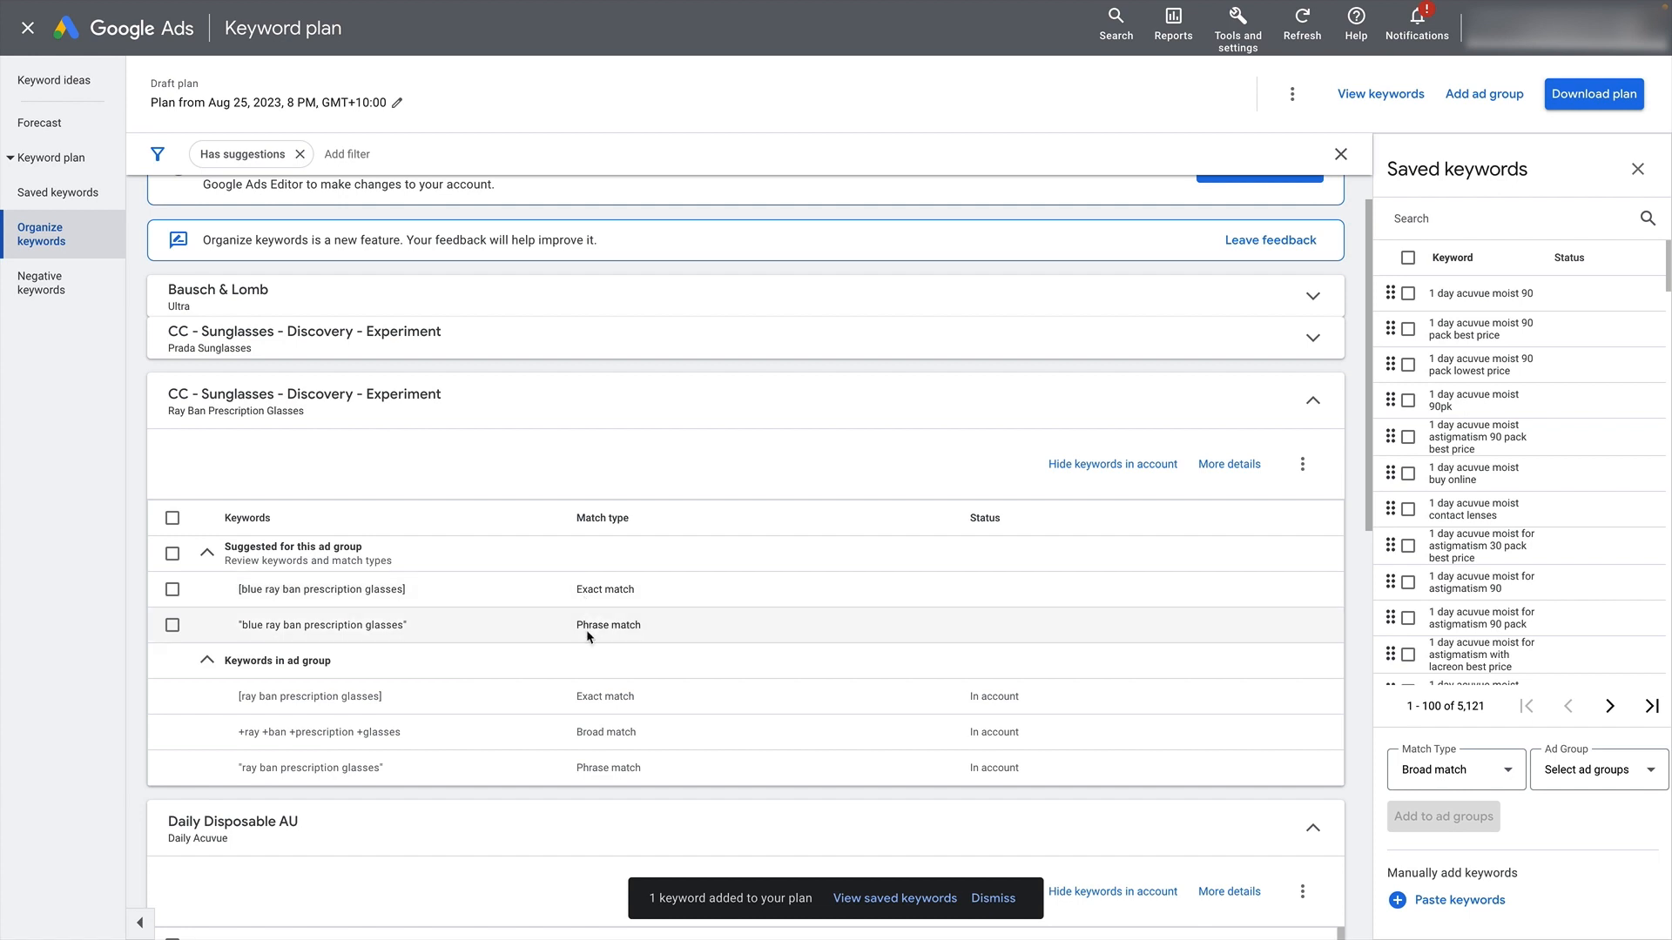
scroll(249, 571, down, 1)
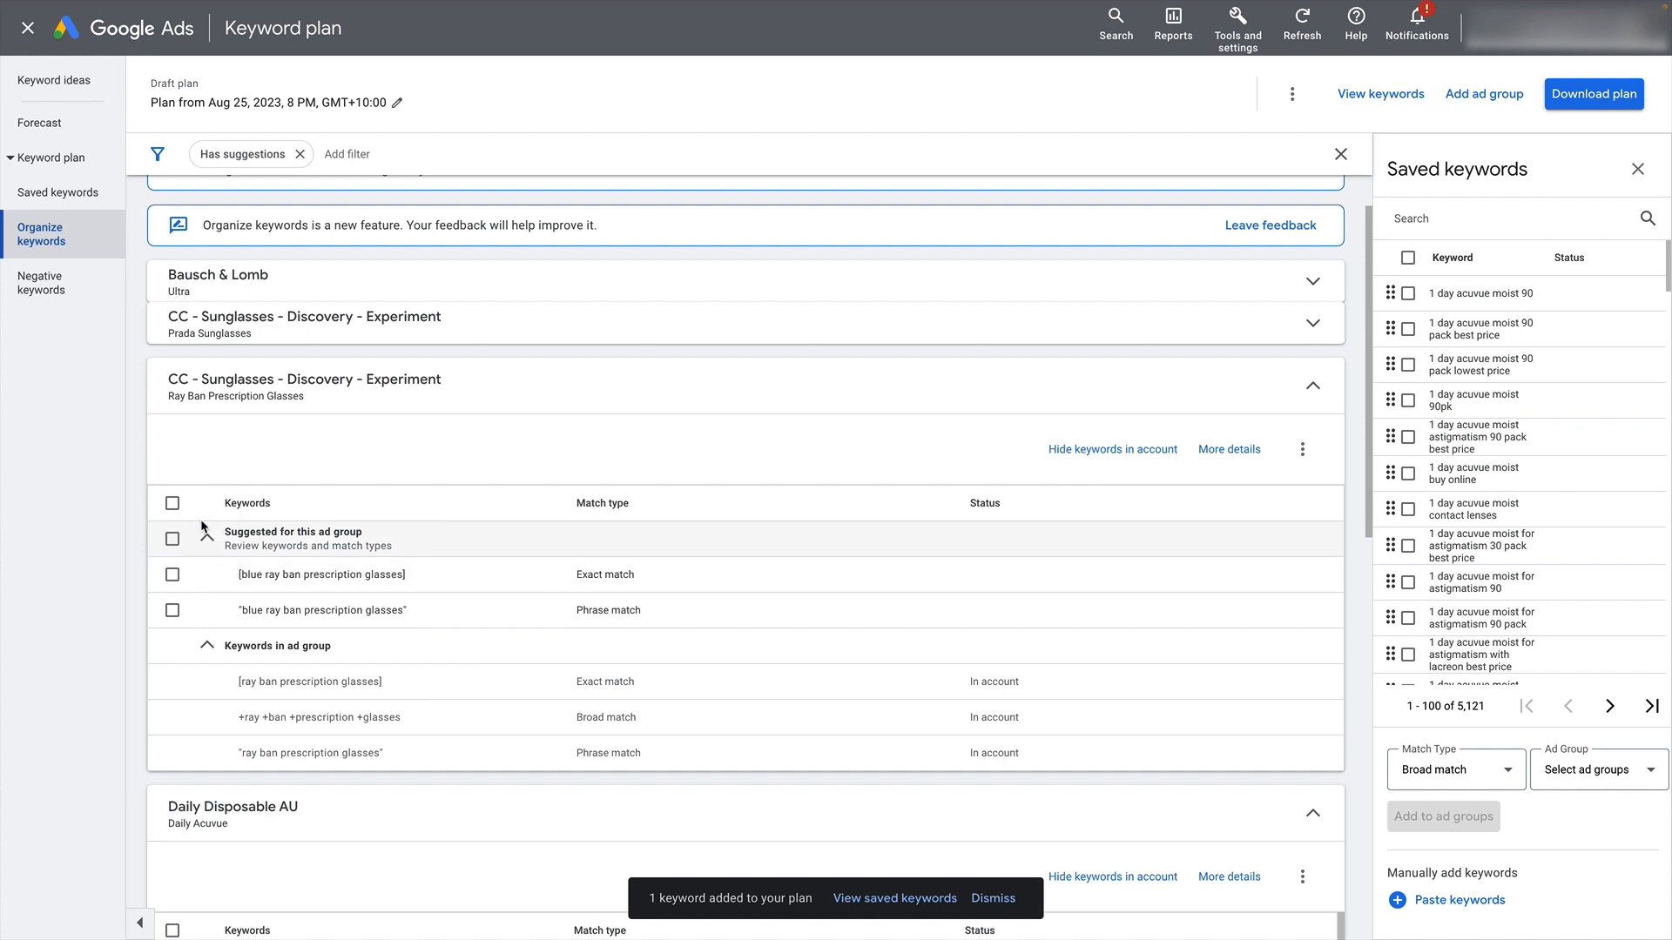
click(173, 504)
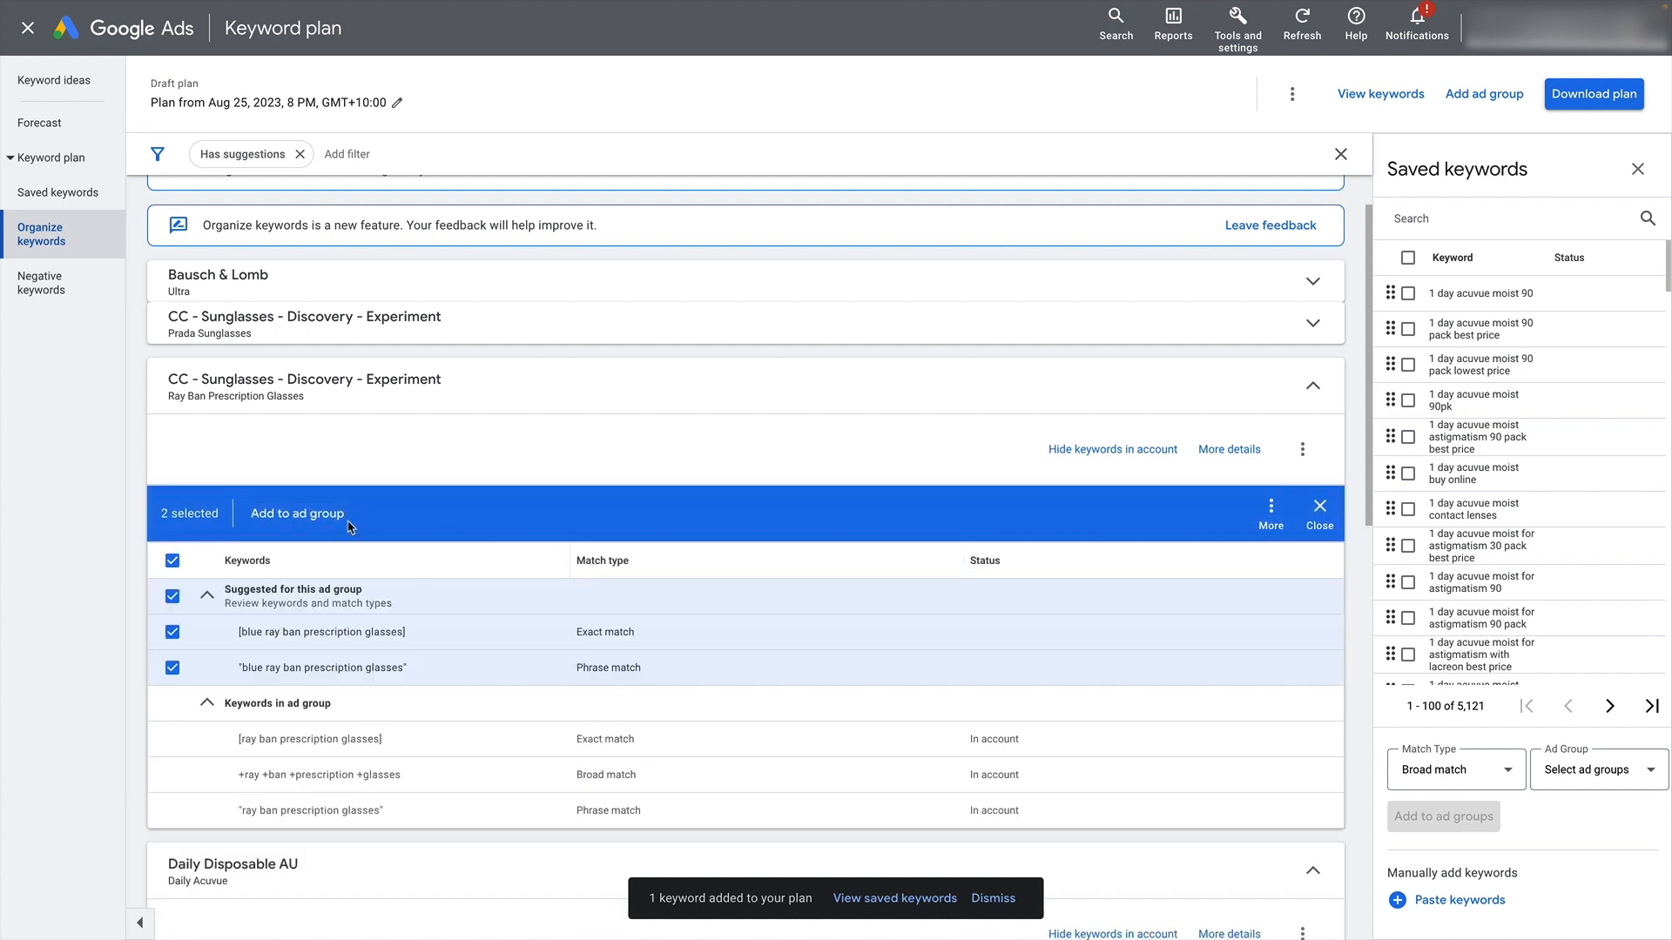